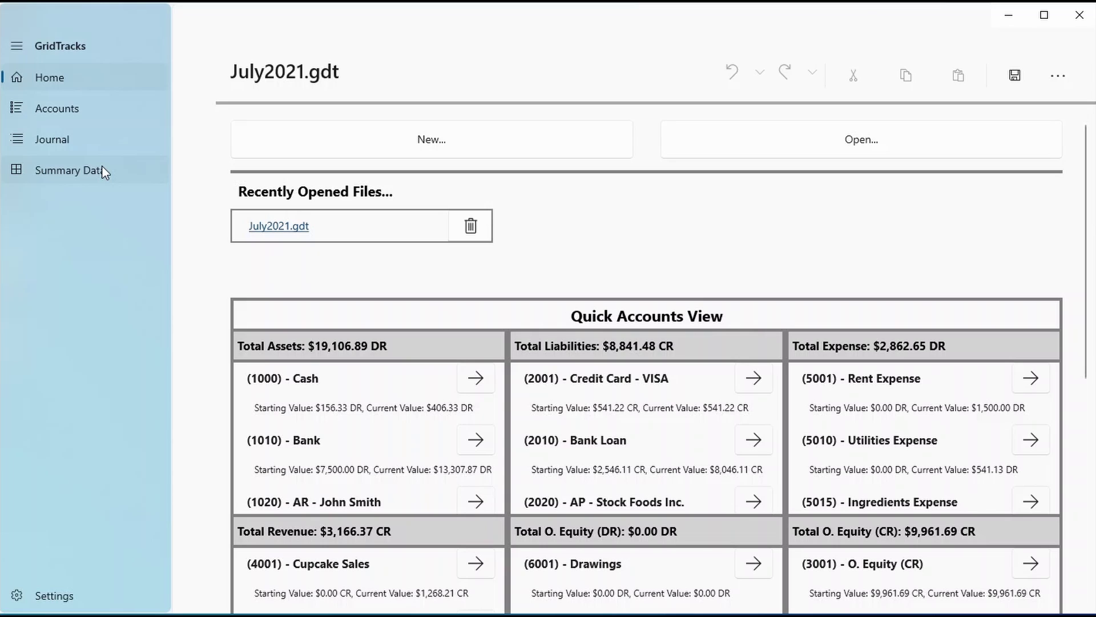
# Browse the account list and view the 1010 Bank ledger, selecting the Jul 04 cupcake sale entry
pyautogui.click(51, 112)
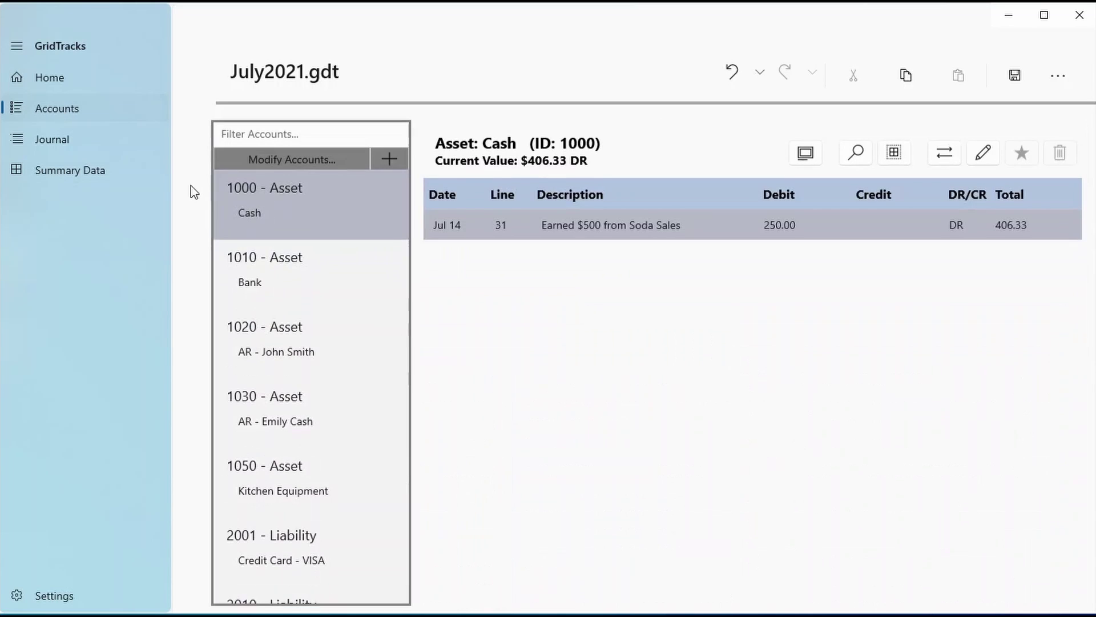
pyautogui.scroll(-12, 335, 260)
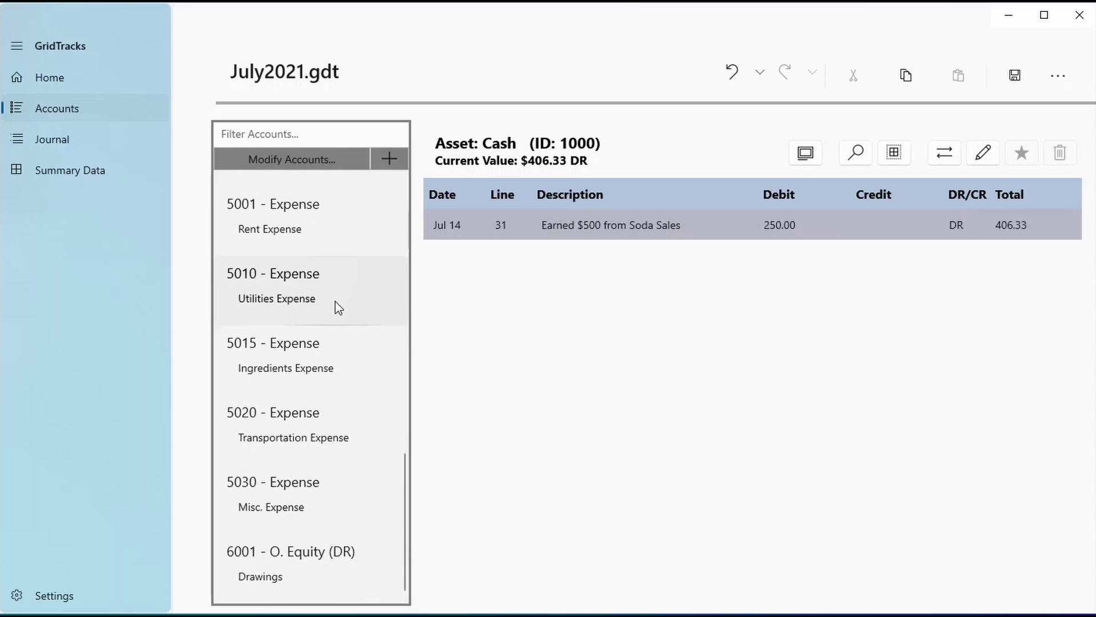
pyautogui.scroll(10, 255, 574)
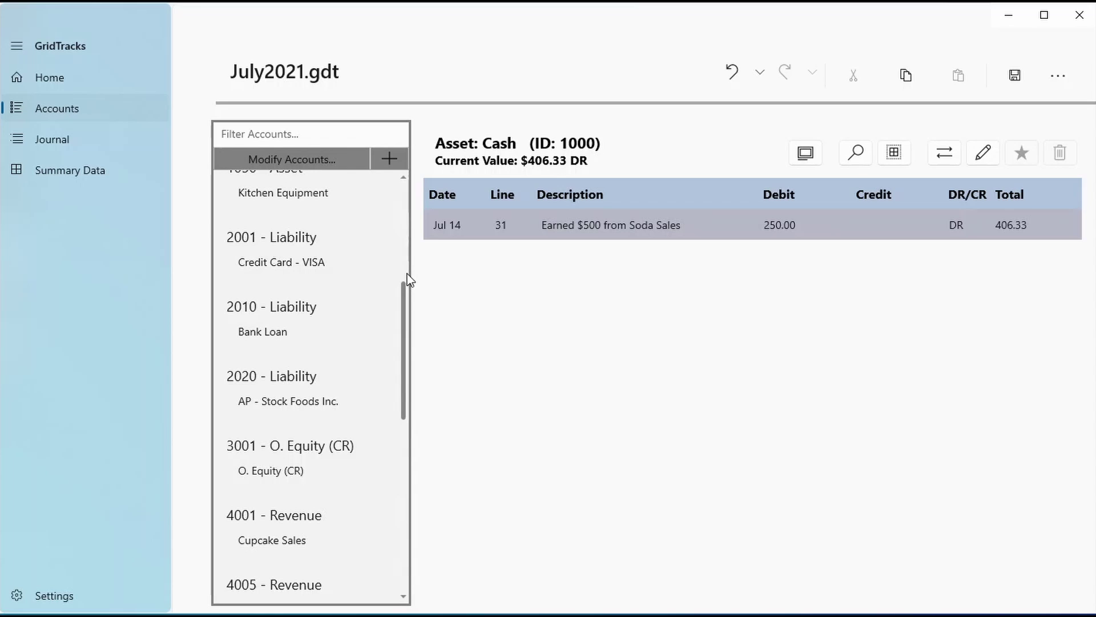
pyautogui.scroll(5, 323, 282)
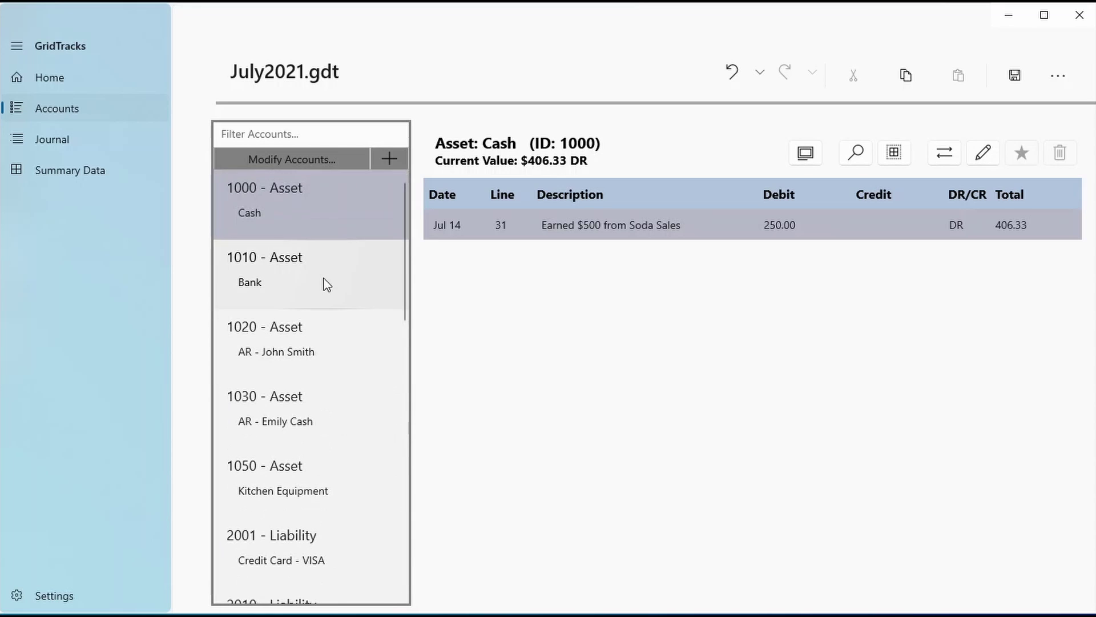
pyautogui.scroll(-10, 256, 269)
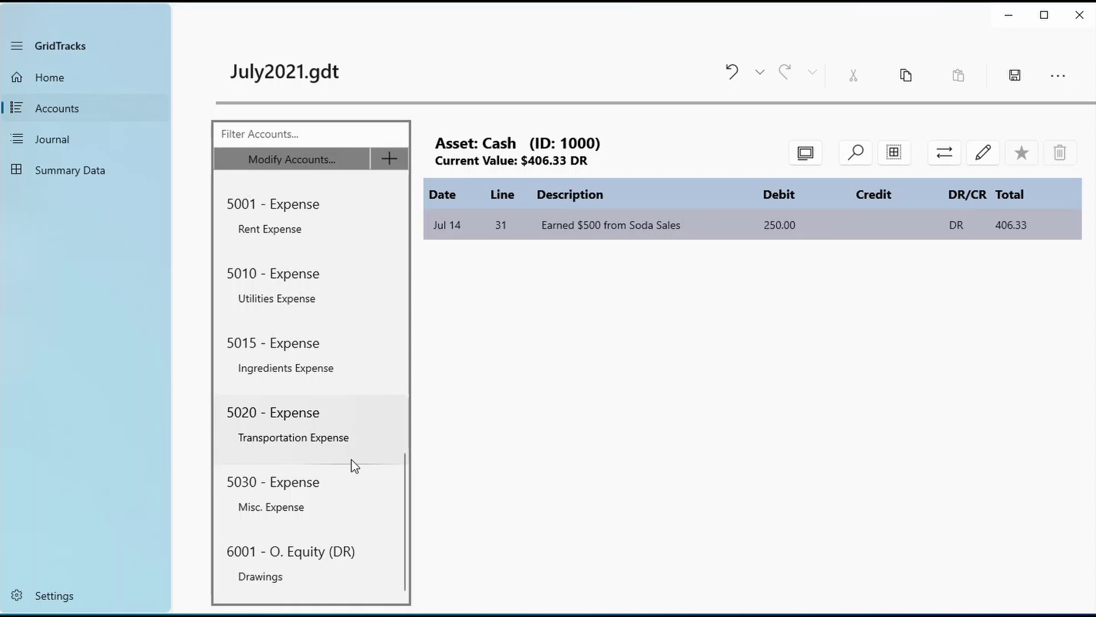
pyautogui.scroll(10, 351, 459)
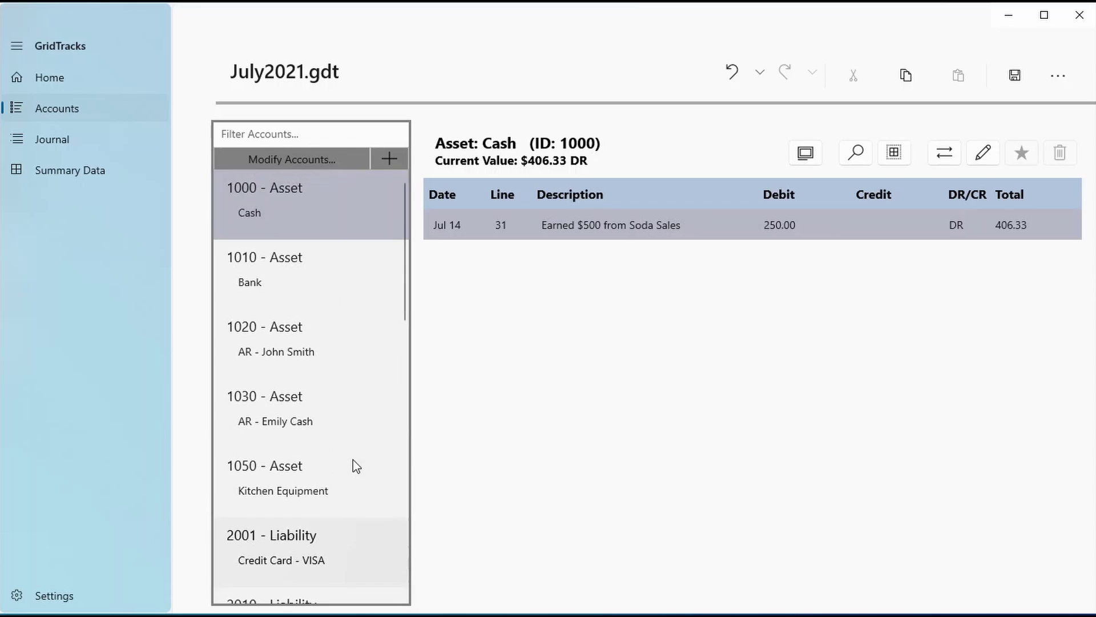
pyautogui.click(326, 261)
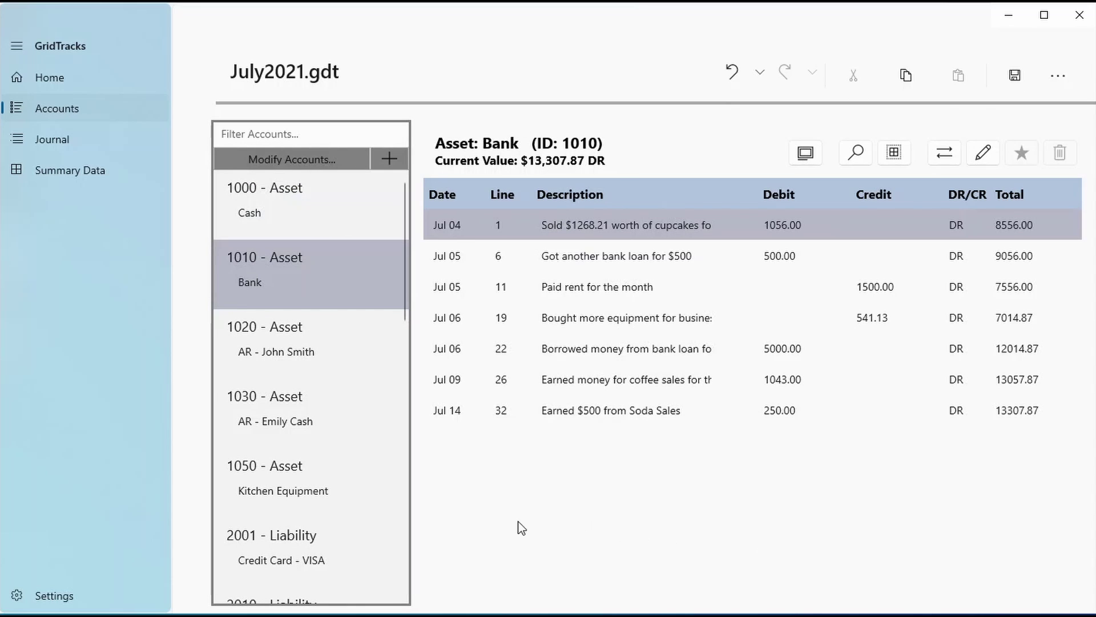
pyautogui.click(455, 222)
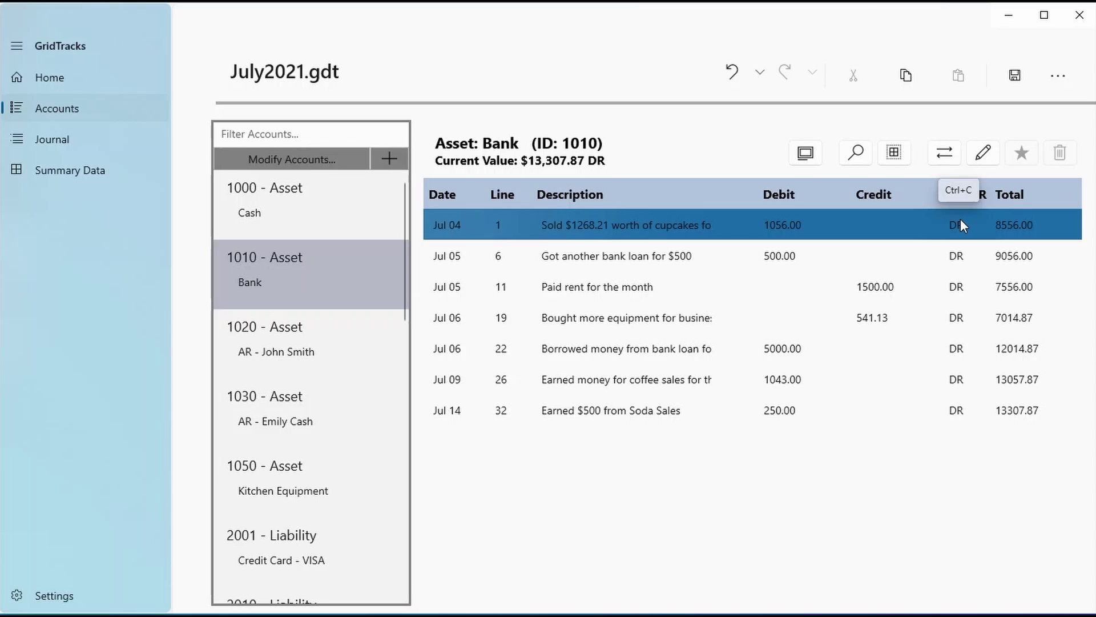
# Switch to the 2010 Bank Loan ledger and copy its Jul 05 entry
pyautogui.scroll(-3, 291, 377)
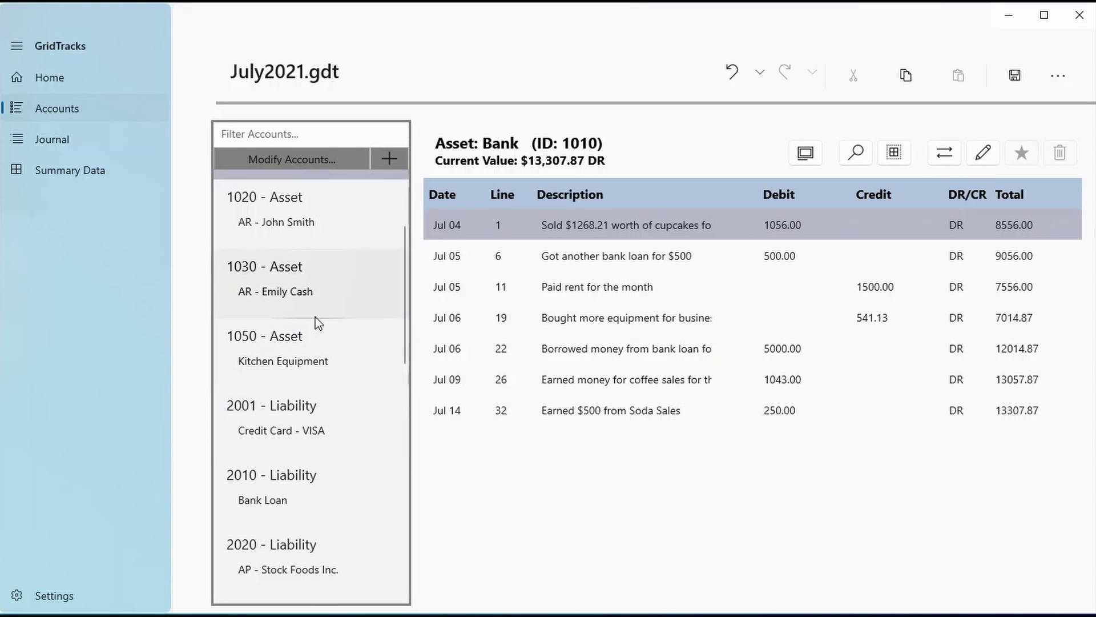
pyautogui.click(305, 485)
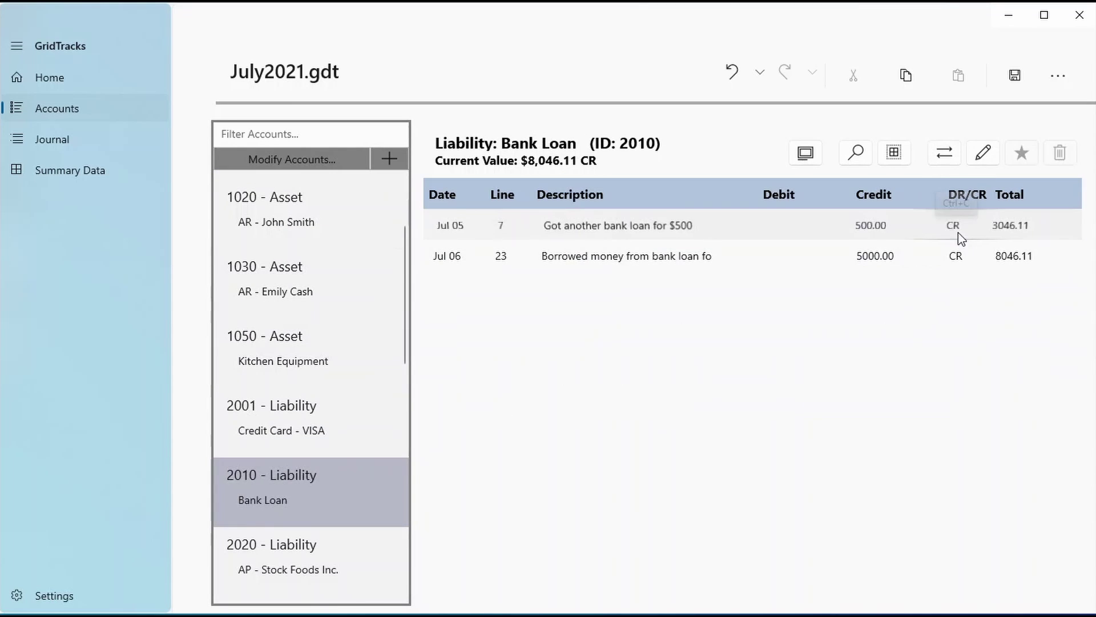
pyautogui.scroll(3, 365, 380)
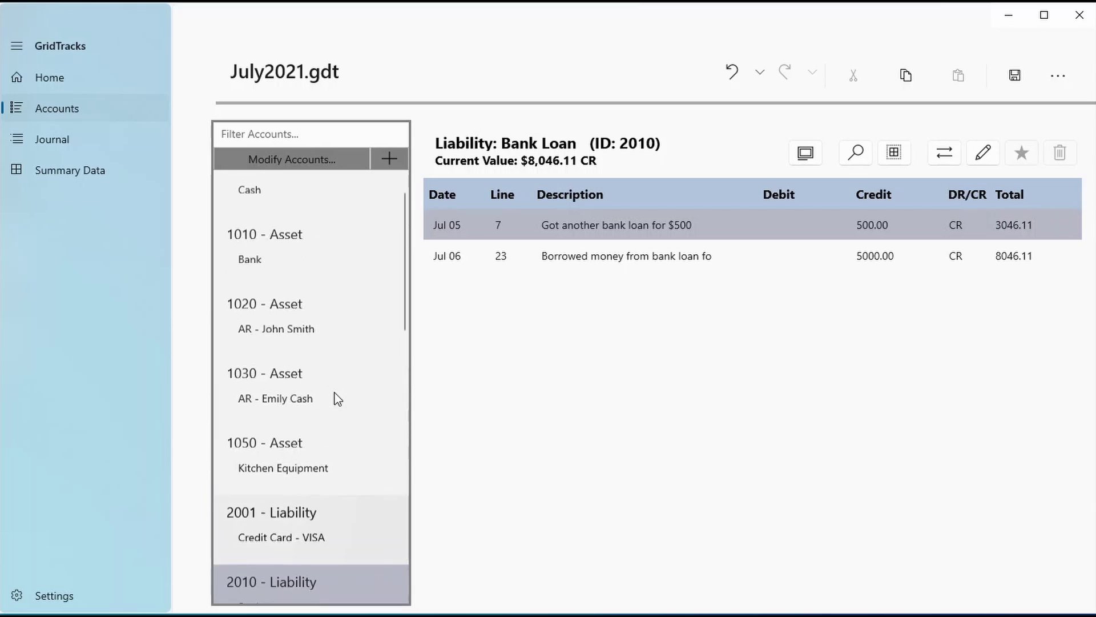
pyautogui.hotkey('ctrl', 'c')
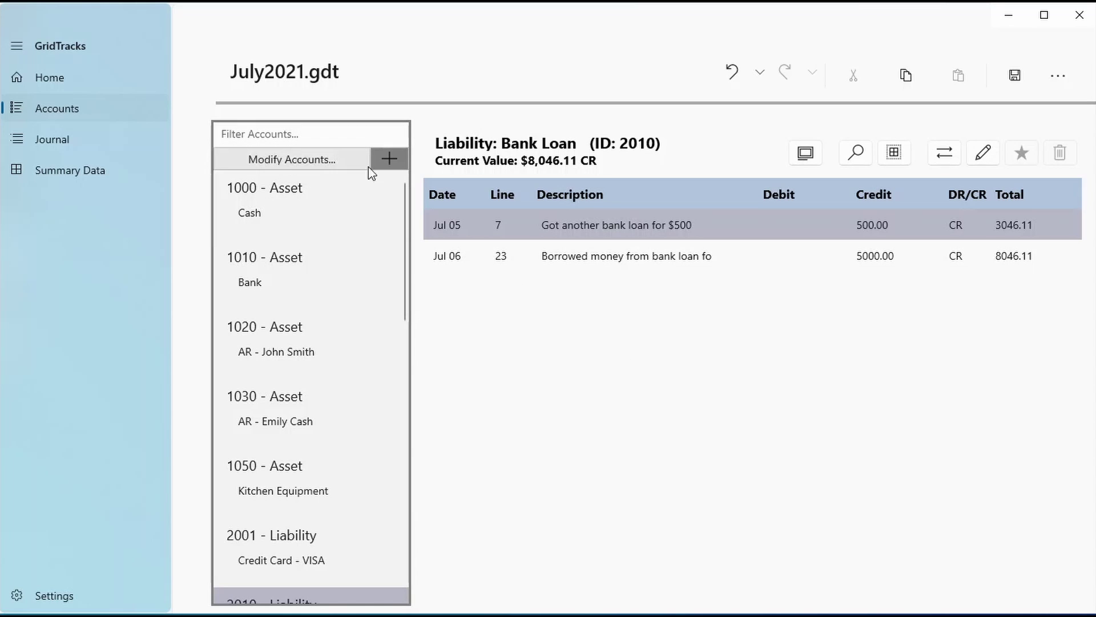
# Start a new account with ID 1040, named as the customer's AR account
pyautogui.click(388, 158)
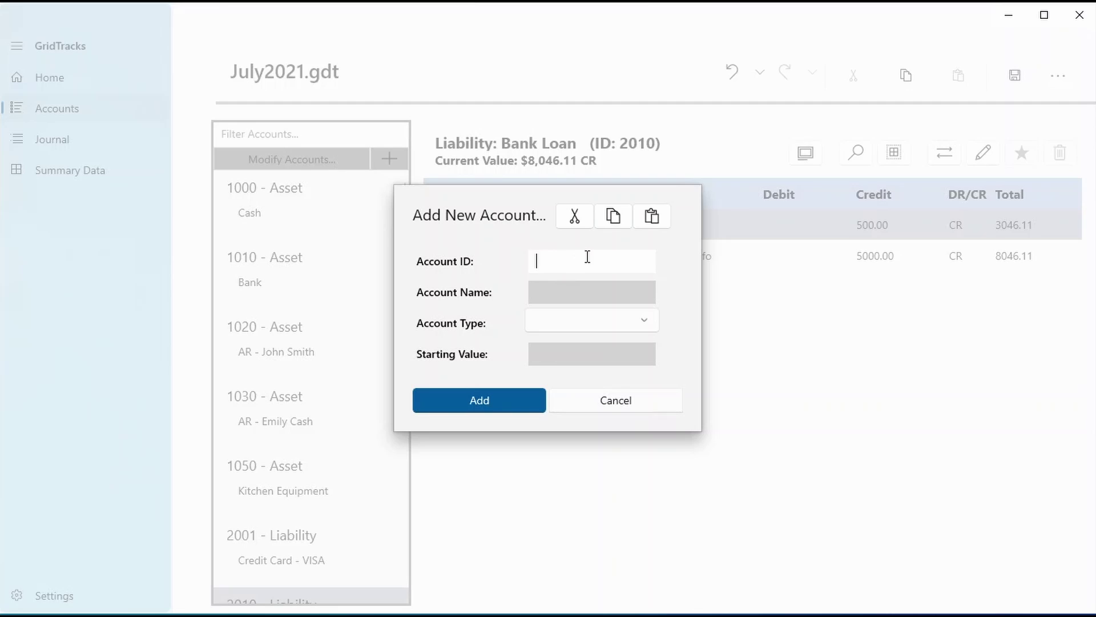
pyautogui.write('10000')
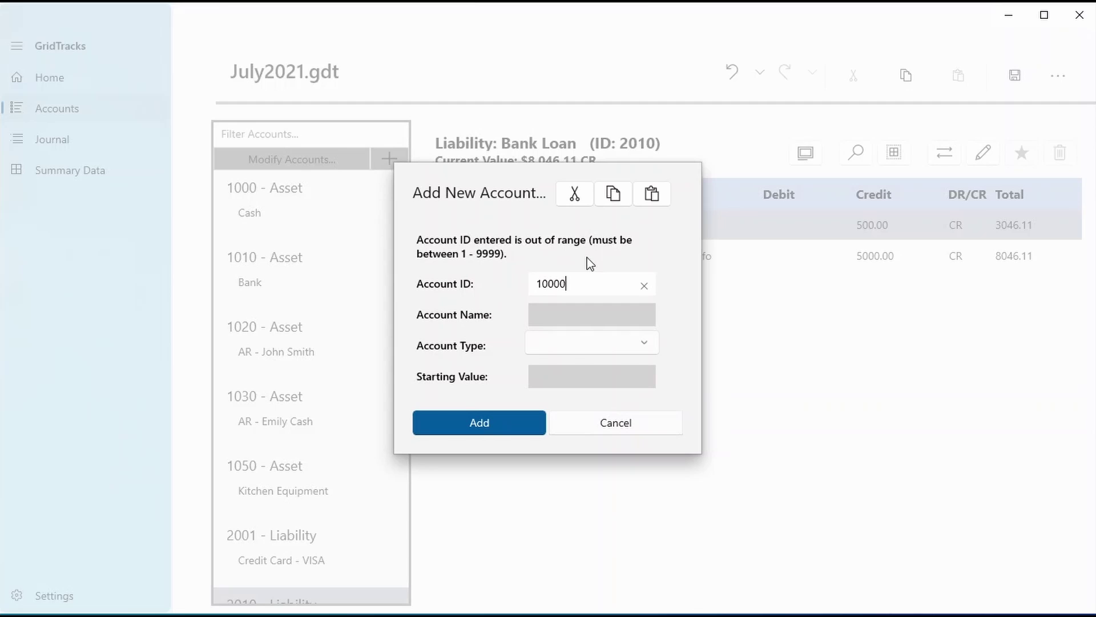
pyautogui.doubleClick(566, 286)
pyautogui.write('1040')
pyautogui.click(609, 305)
pyautogui.write('AR ')
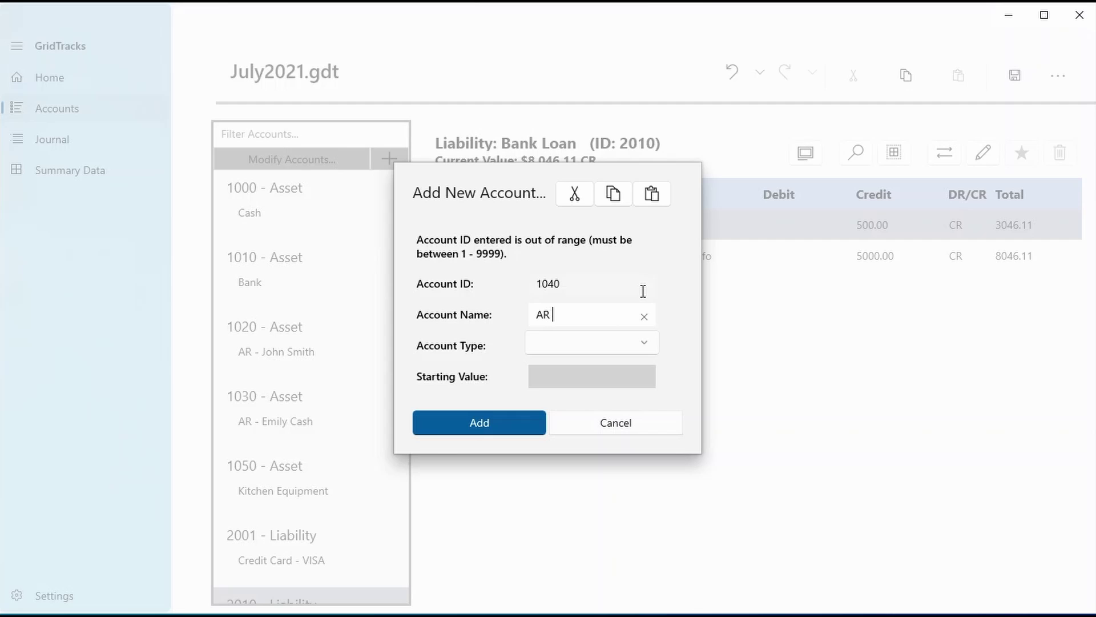
# Make the account an Asset with a blank starting value, add it, and view account 1040
pyautogui.click(630, 343)
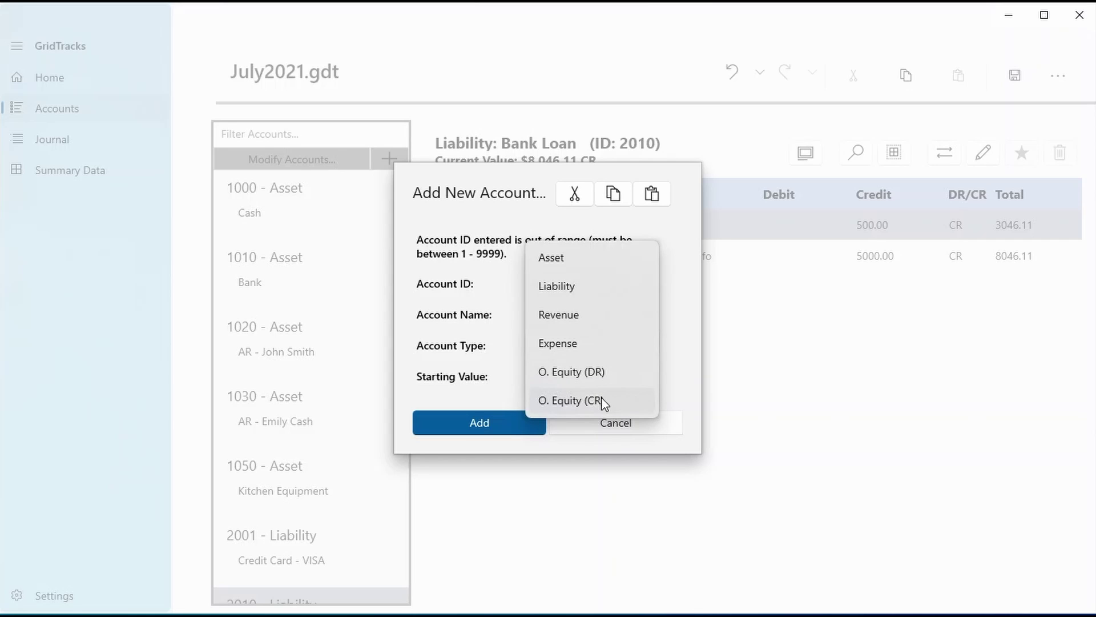
pyautogui.click(600, 264)
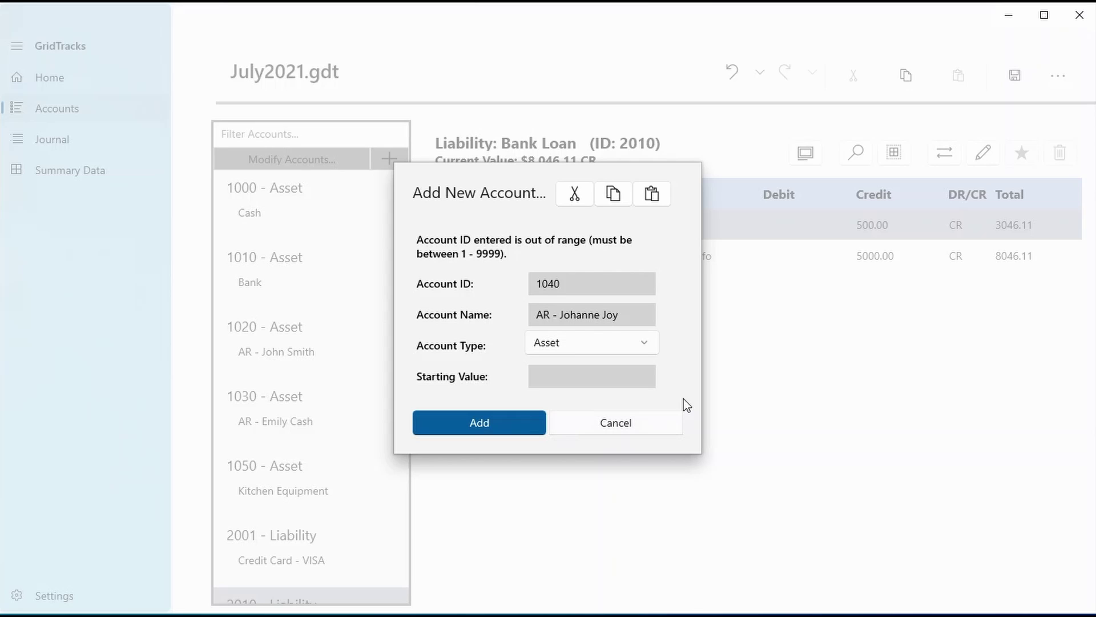
pyautogui.click(633, 375)
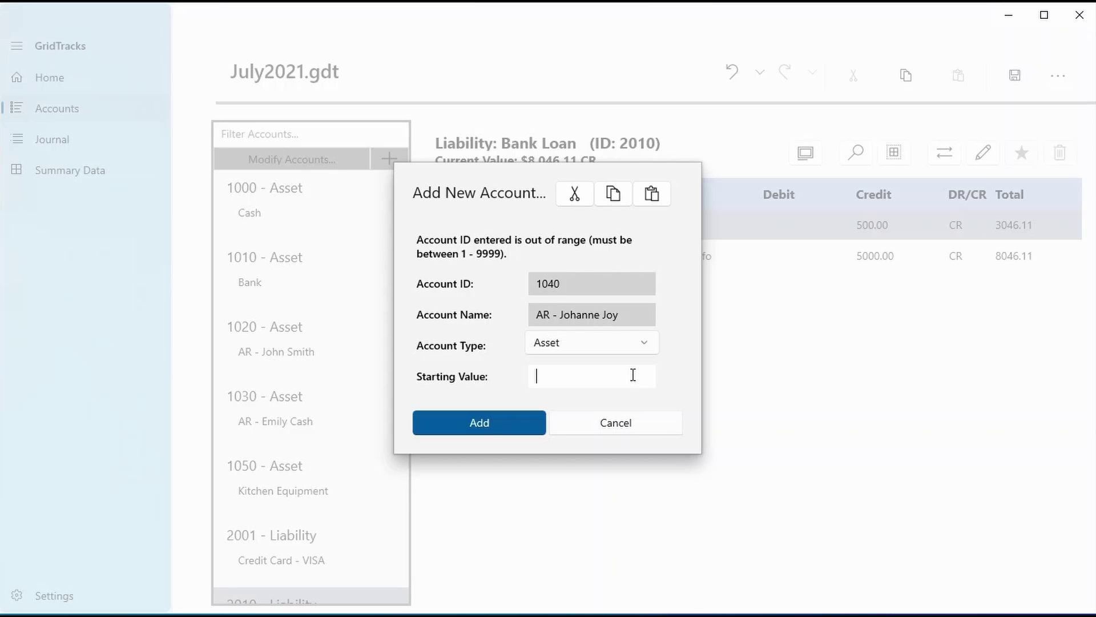
pyautogui.click(495, 423)
pyautogui.click(301, 336)
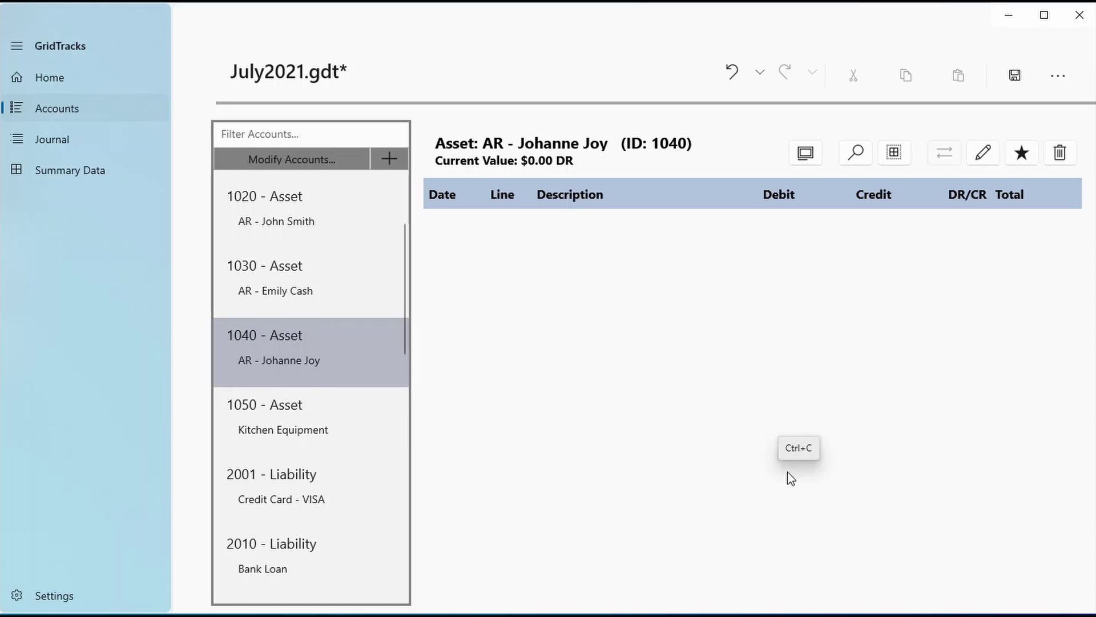
pyautogui.click(283, 162)
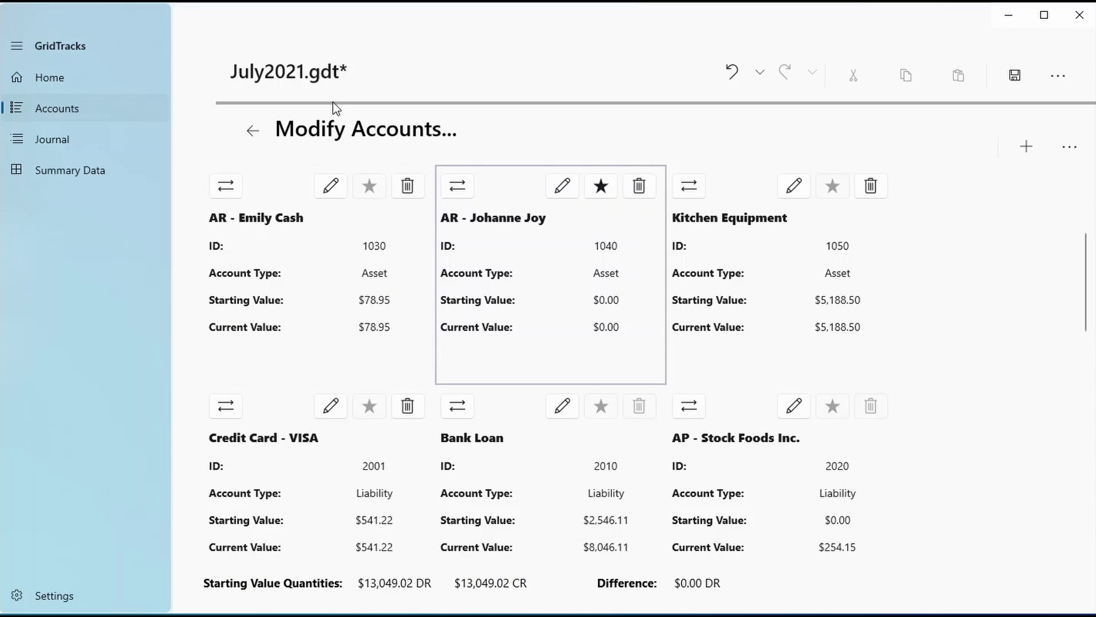
# Reopen the accounts overview and begin adding a new Asset account
pyautogui.click(260, 138)
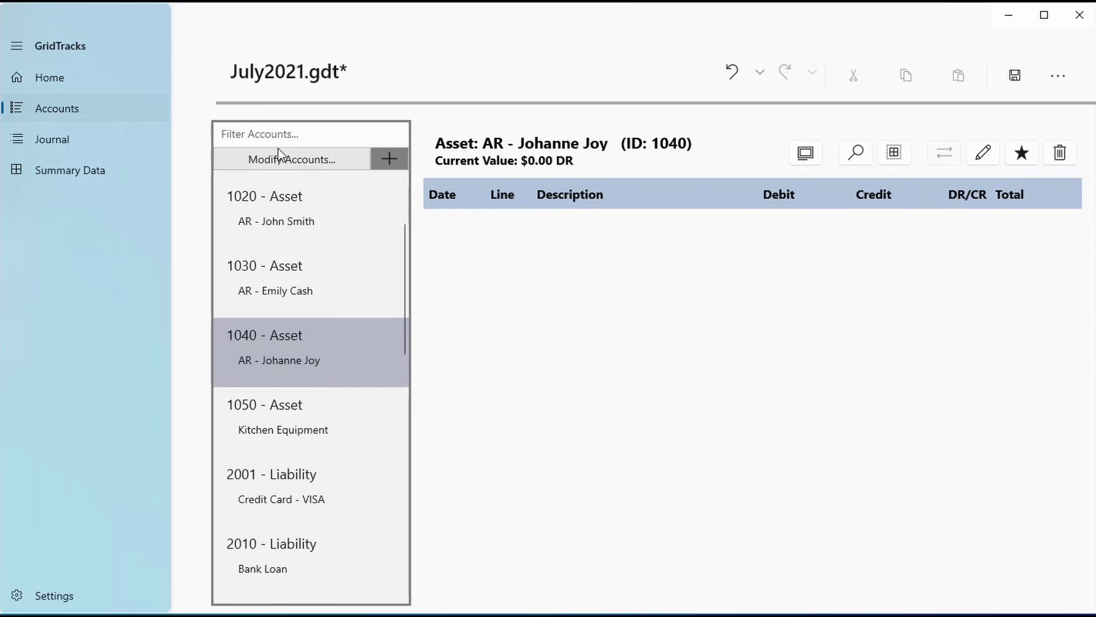
pyautogui.click(283, 157)
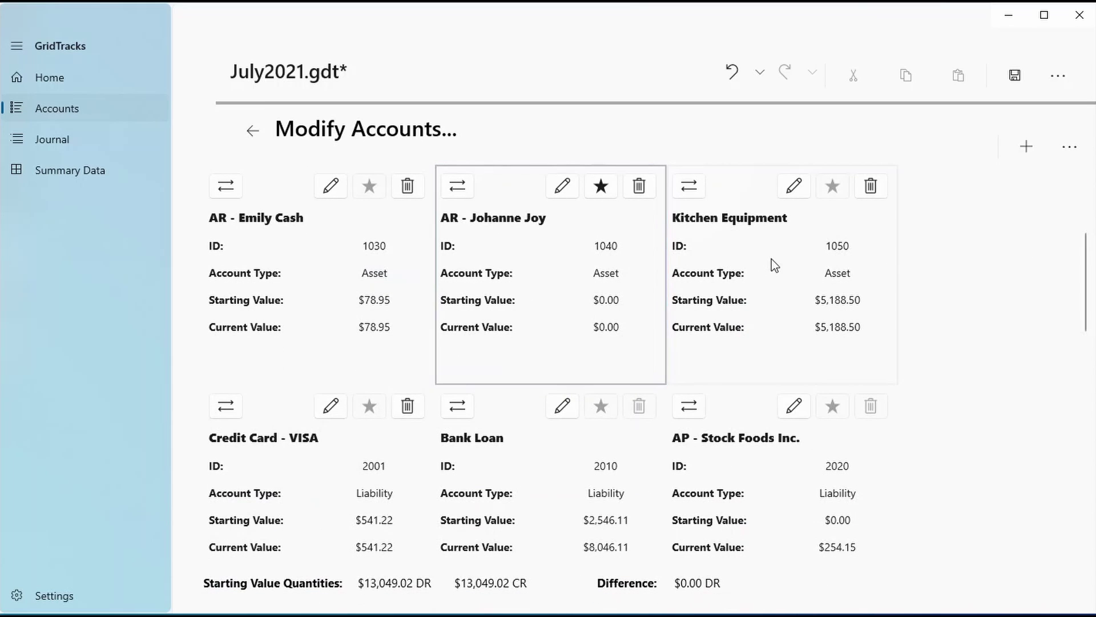
pyautogui.click(1021, 153)
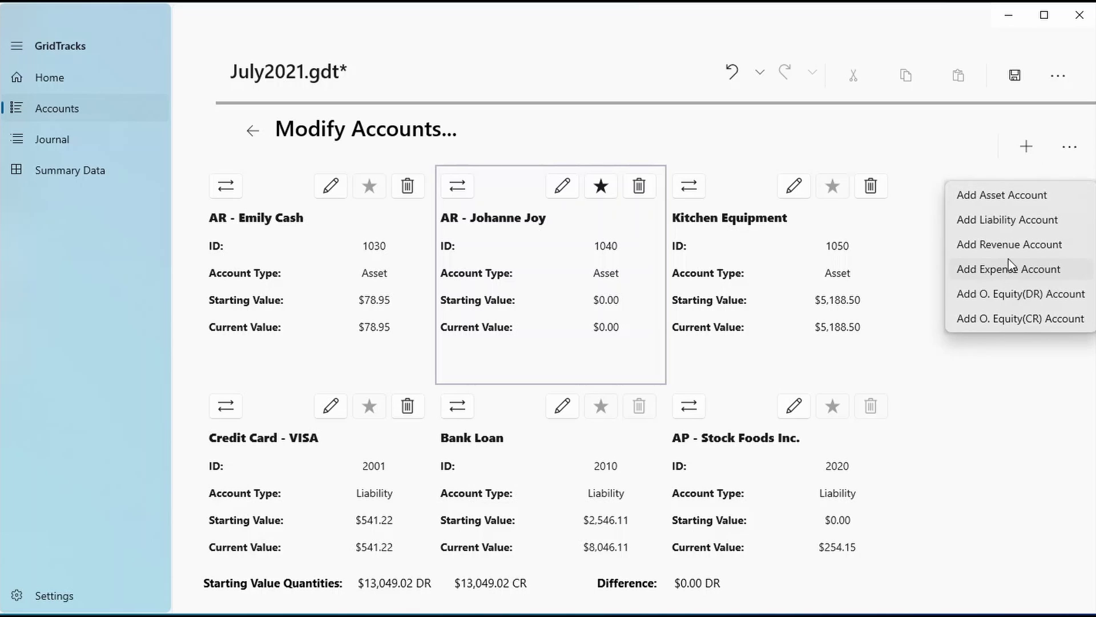
pyautogui.click(973, 194)
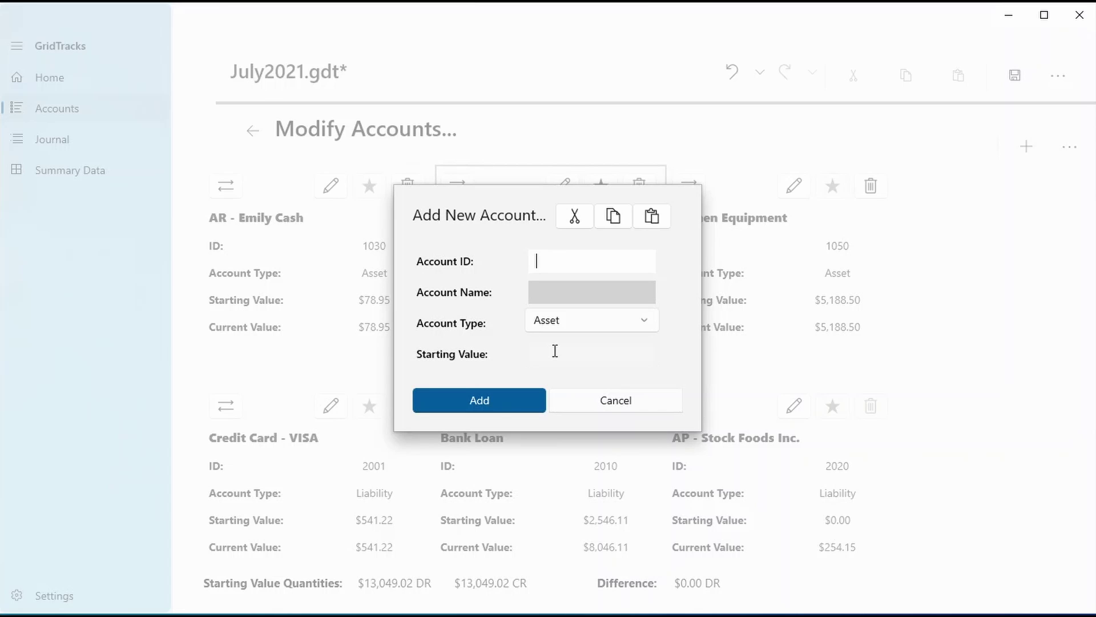
# Switch the draft account's type to Revenue, cancel it, and select the starting value totals
pyautogui.click(612, 328)
pyautogui.click(582, 375)
pyautogui.click(610, 334)
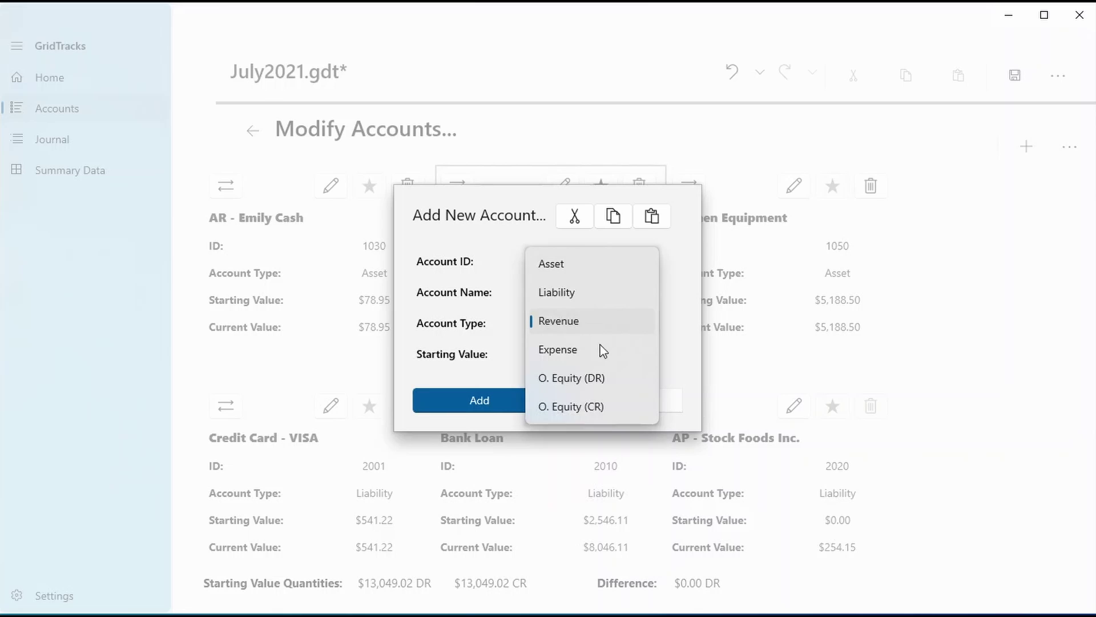
pyautogui.click(607, 325)
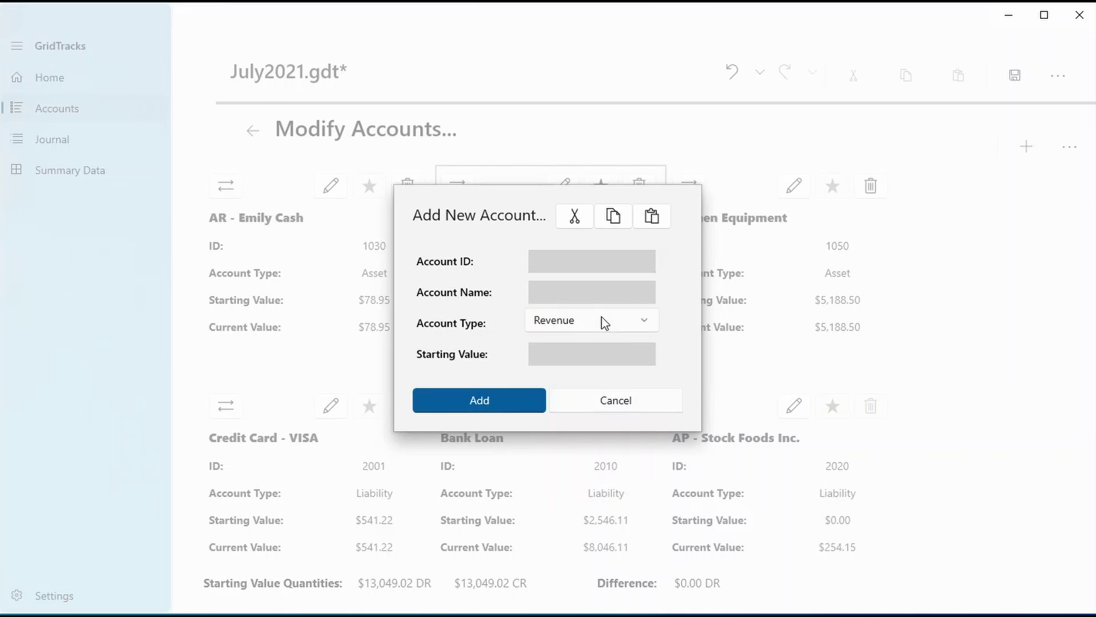
pyautogui.click(657, 400)
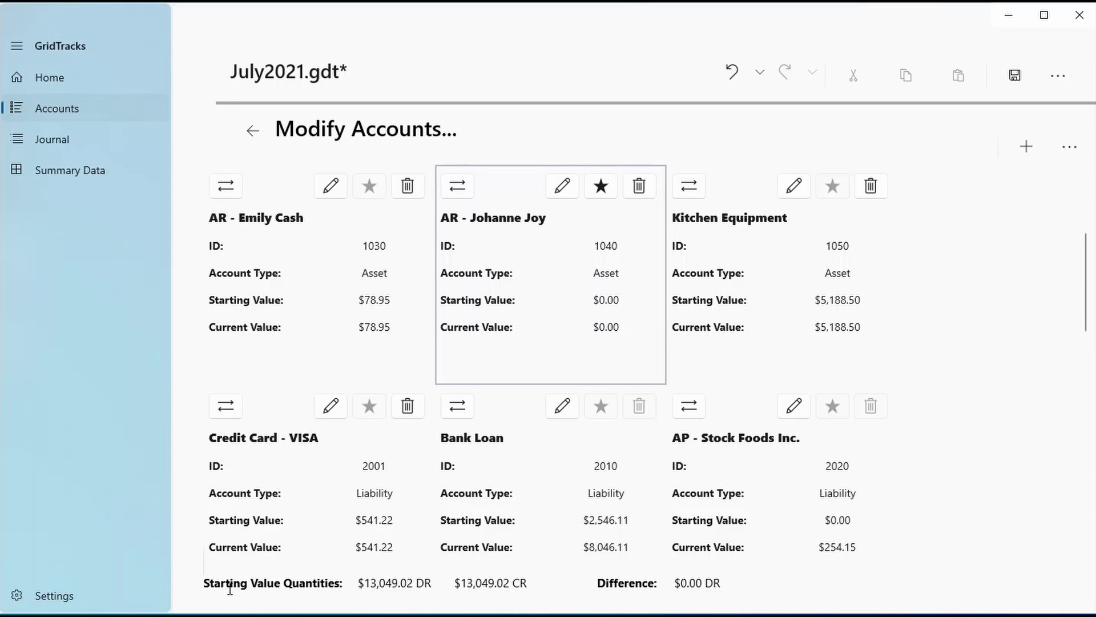
pyautogui.moveTo(230, 589); pyautogui.dragTo(542, 591)
# Check the $13,049.02 CR starting total and $0.00 DR difference, then go to the Journal
pyautogui.click(376, 583)
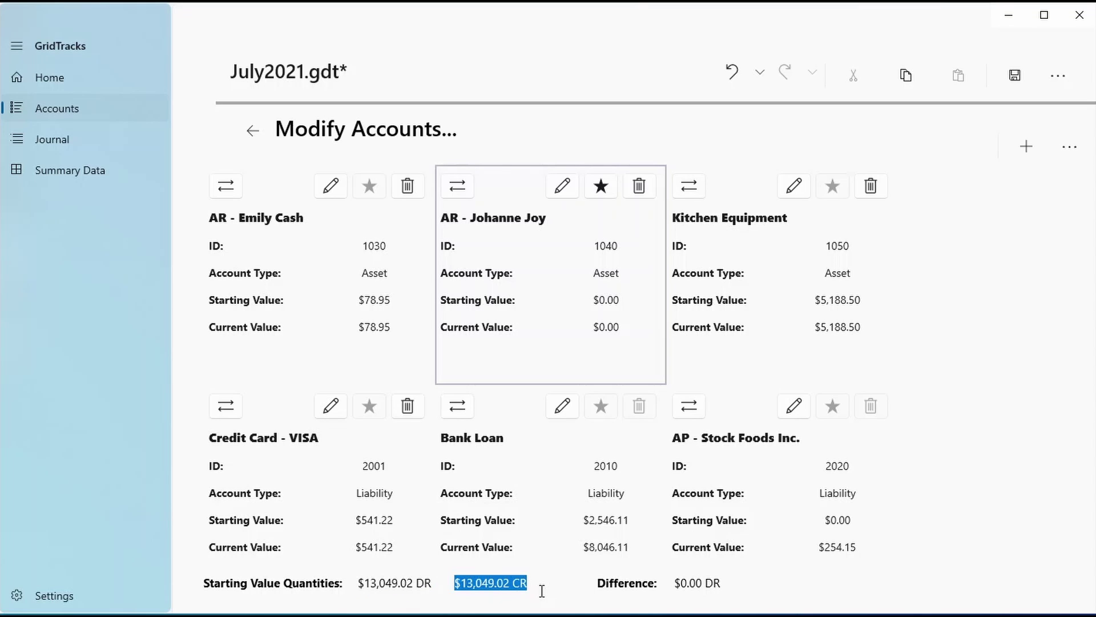
pyautogui.click(542, 591)
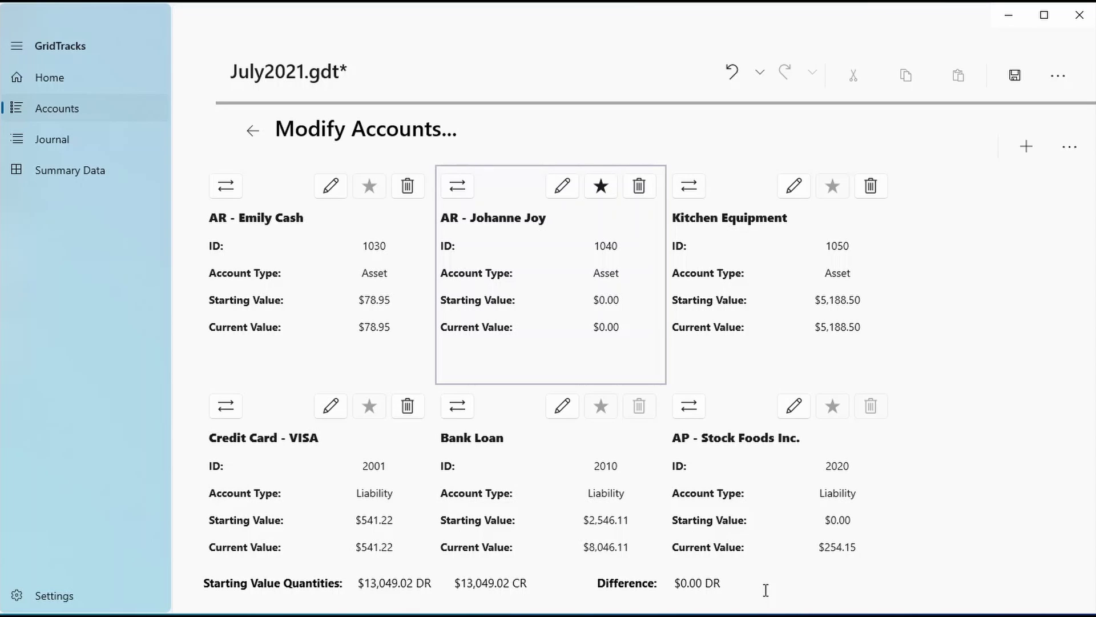
pyautogui.moveTo(766, 590); pyautogui.dragTo(739, 576)
pyautogui.click(696, 578)
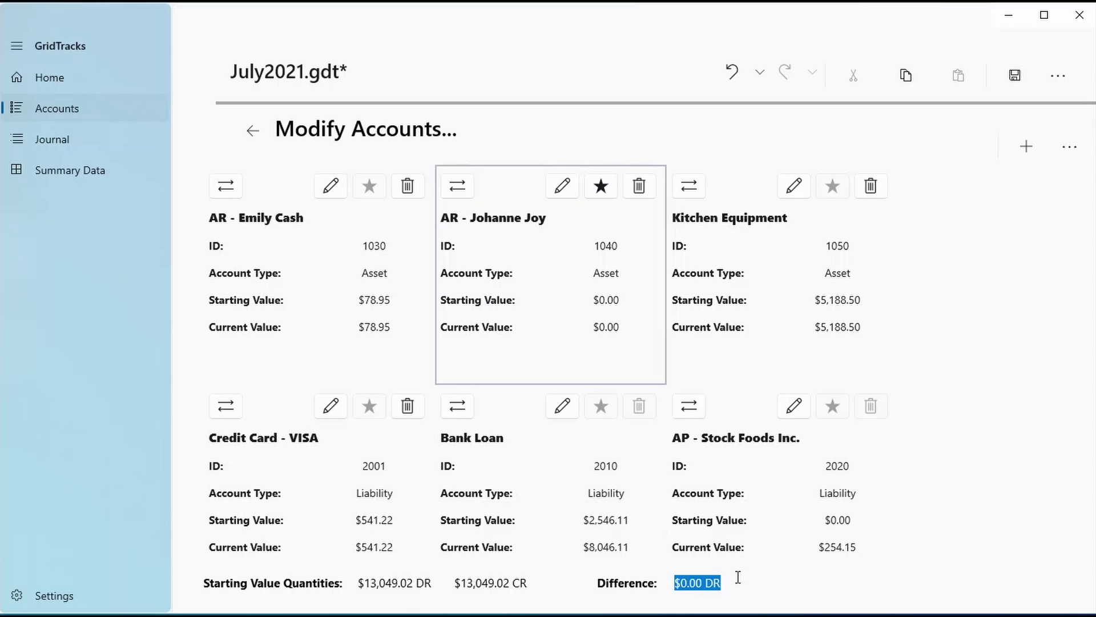
pyautogui.click(738, 577)
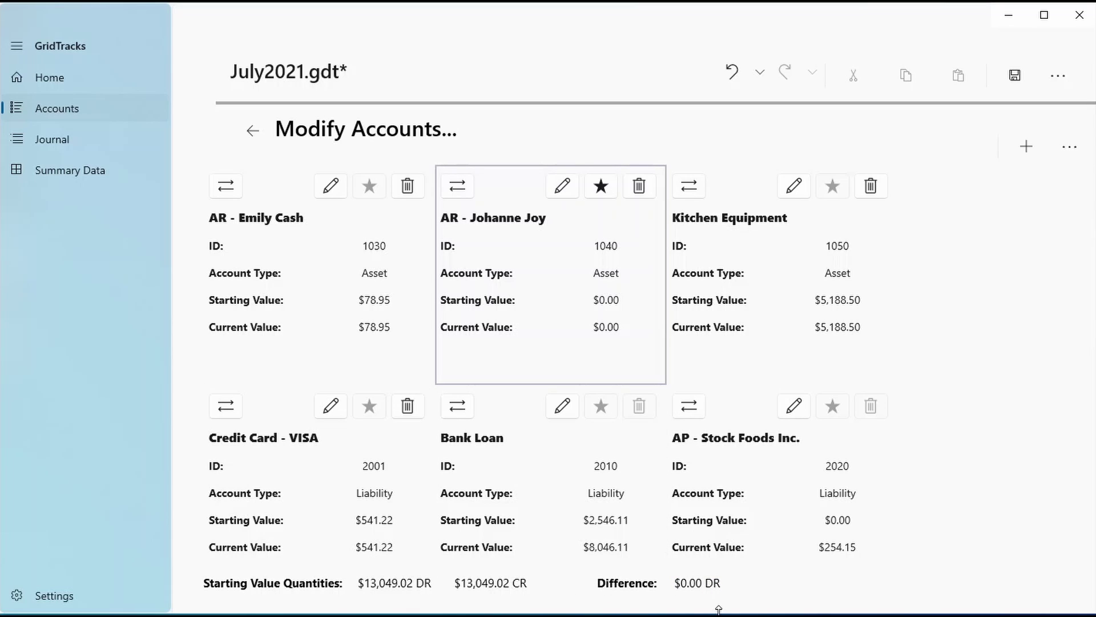
pyautogui.click(150, 139)
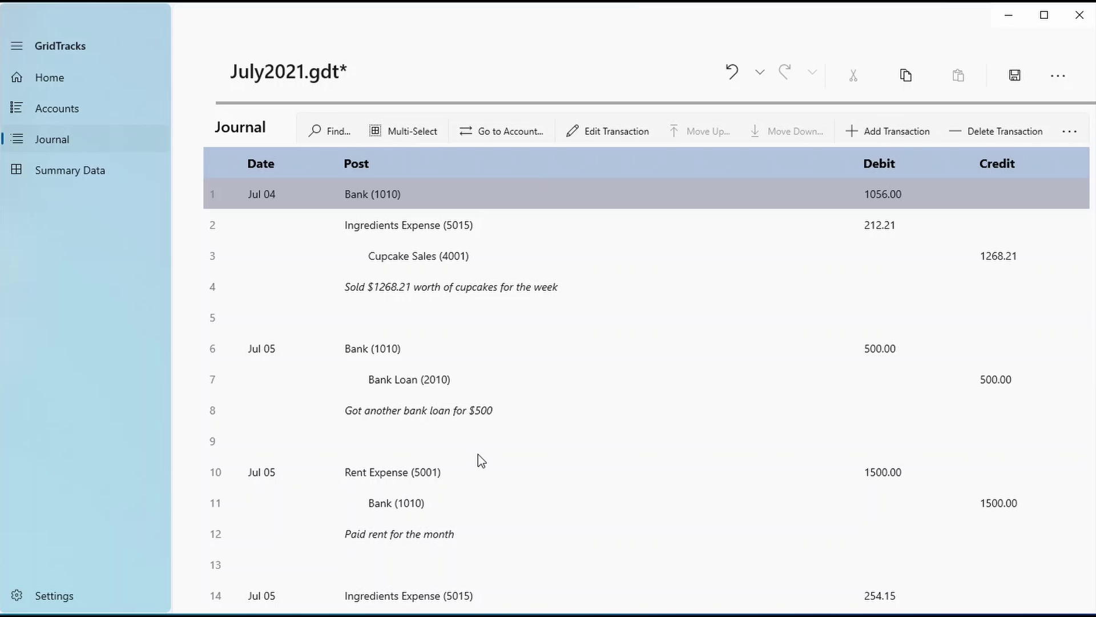
# From the bottom of the Journal, open an empty Add New Transaction form
pyautogui.scroll(-10, 514, 474)
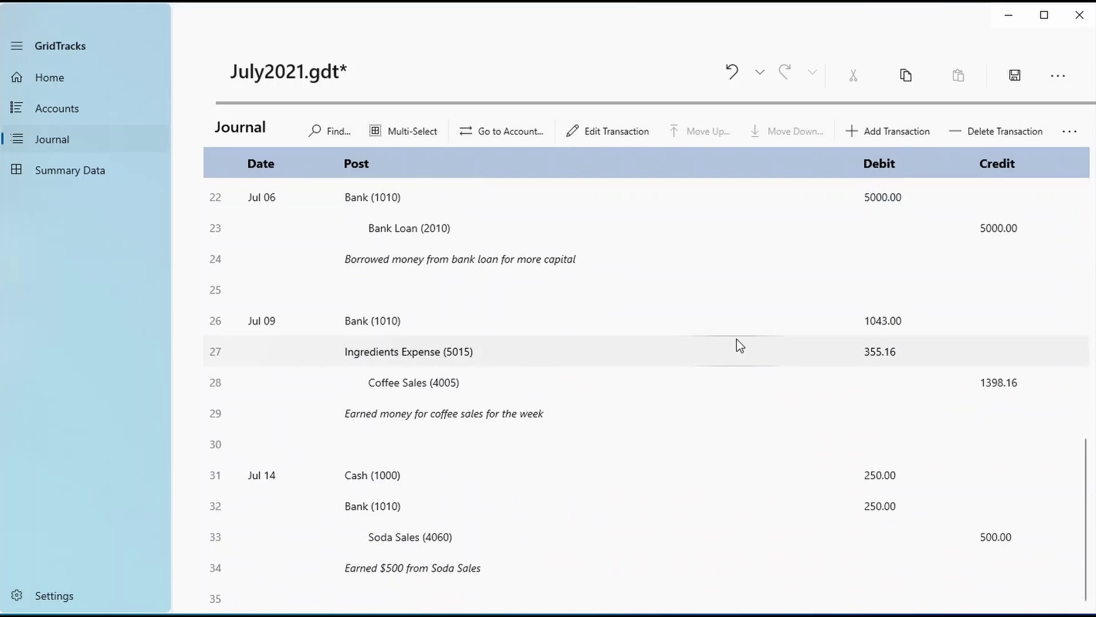
pyautogui.click(852, 132)
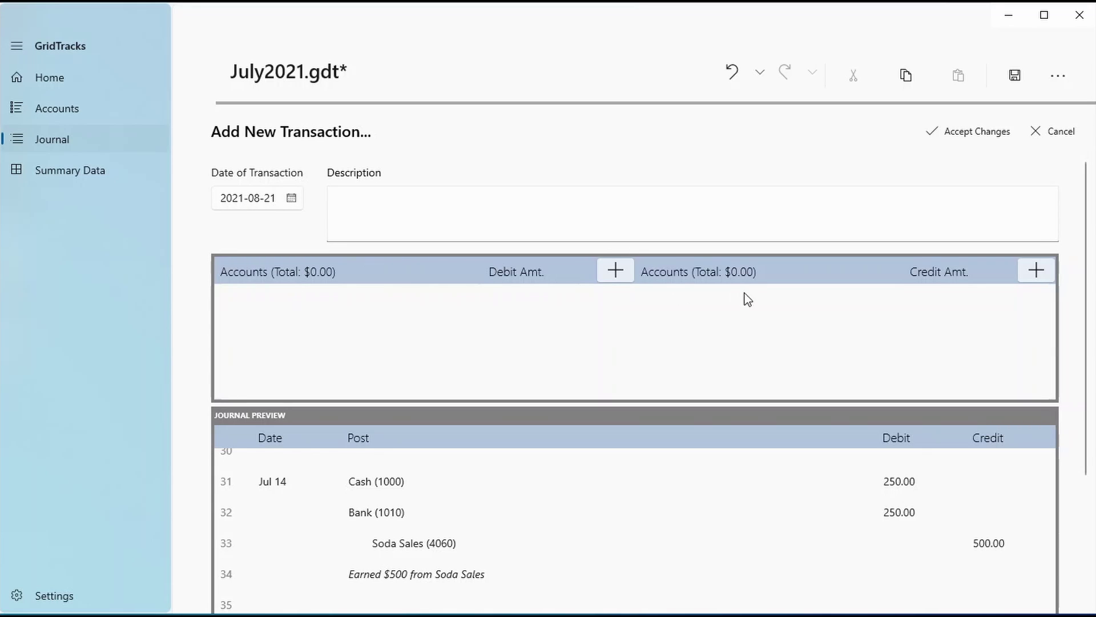
# Date the transaction 2021-07-15 and describe it as 'Paid off my utility bill'
pyautogui.scroll(-2, 970, 422)
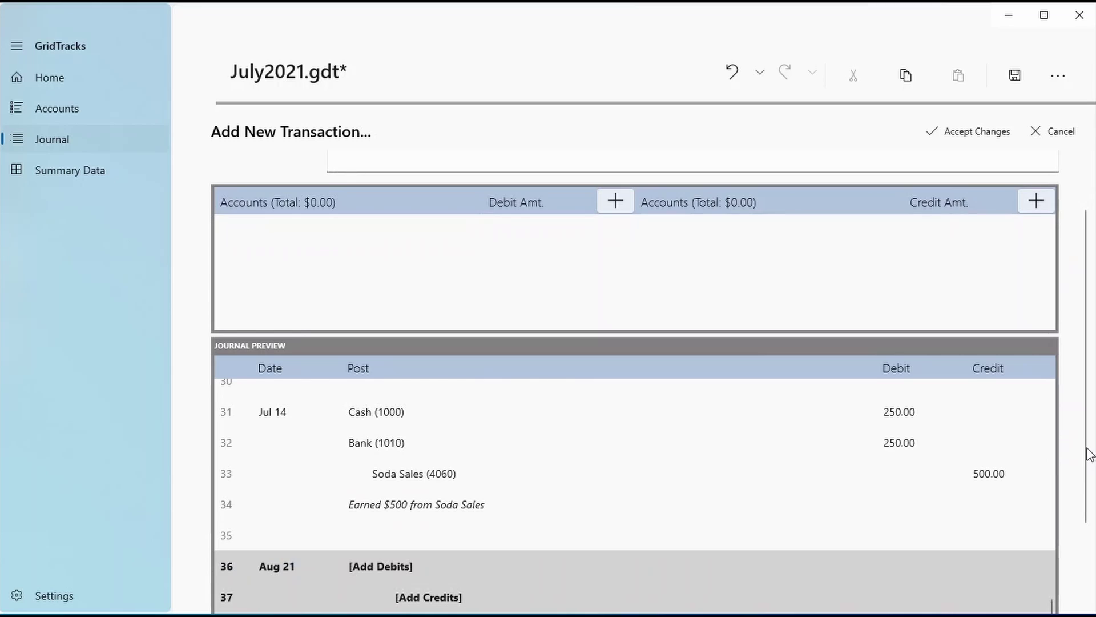
pyautogui.scroll(-3, 1088, 454)
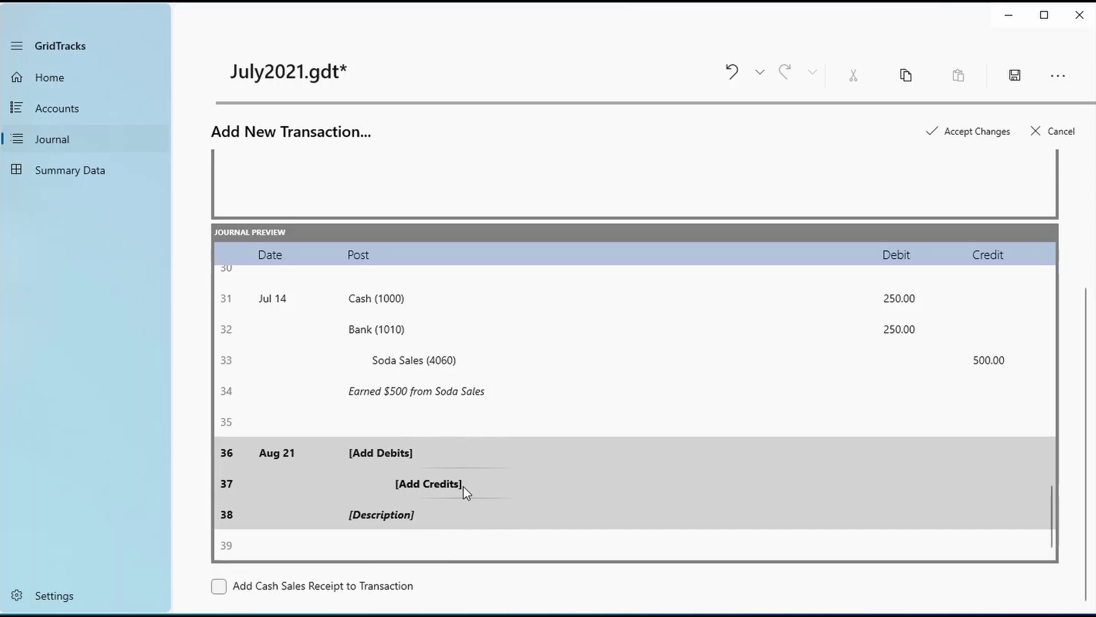
pyautogui.scroll(5, 1078, 460)
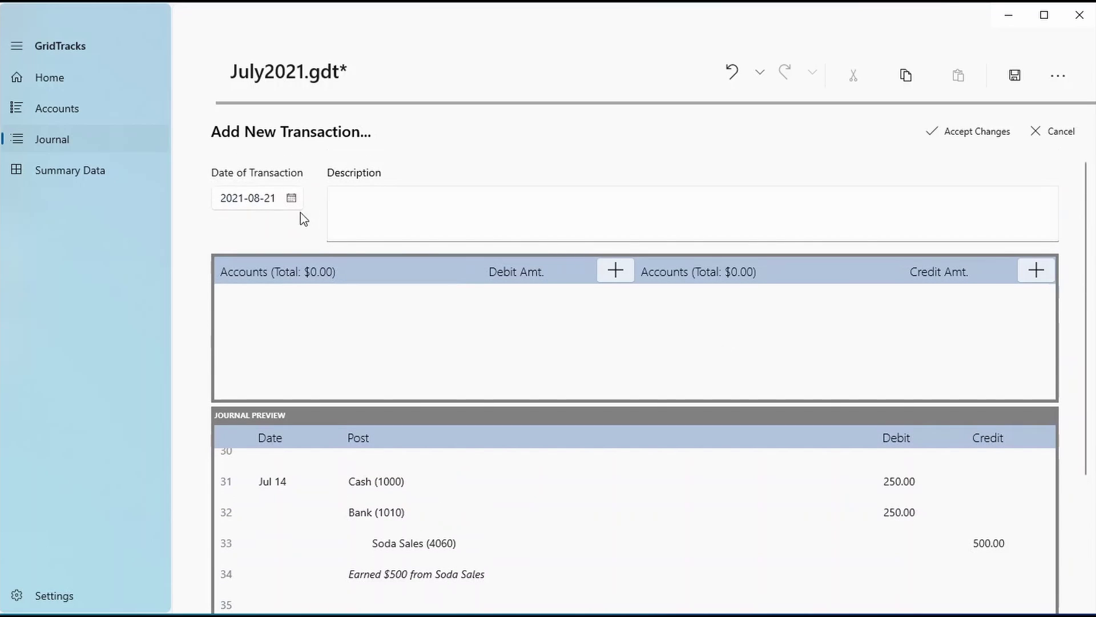
pyautogui.click(291, 199)
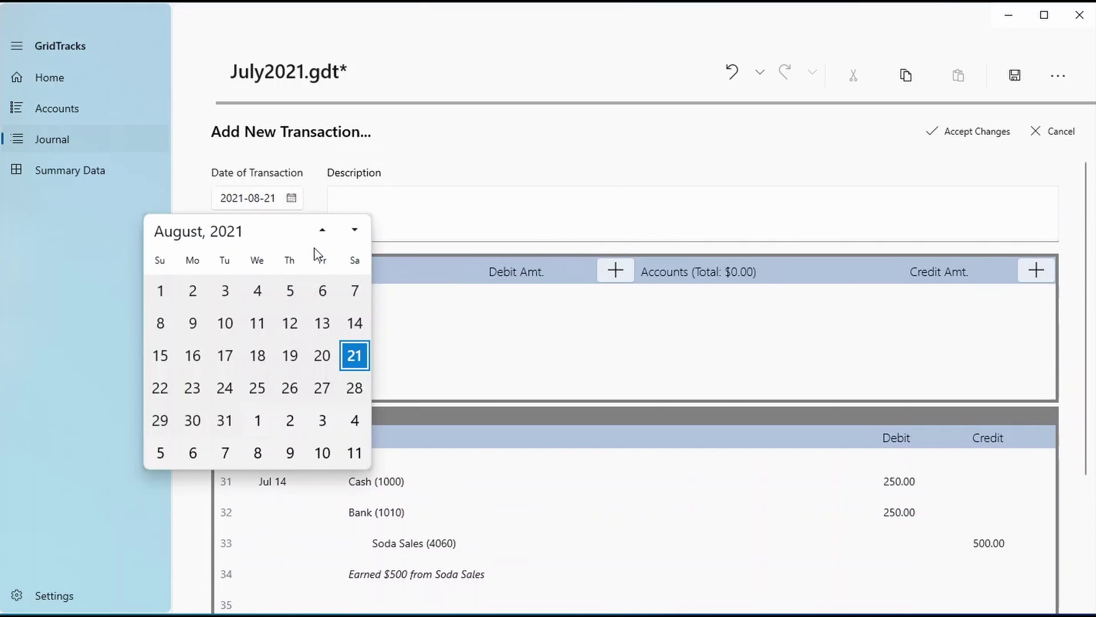
pyautogui.click(321, 231)
pyautogui.click(291, 355)
pyautogui.click(371, 198)
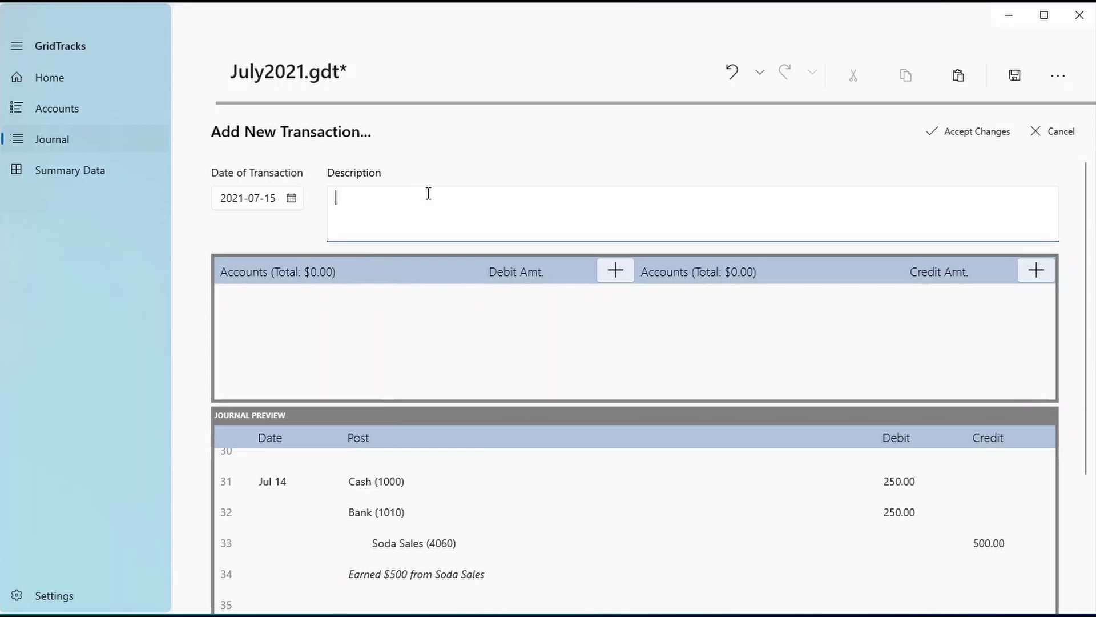
pyautogui.press('BackSpace')
pyautogui.press('BackSpace')
pyautogui.press('BackSpace')
pyautogui.press('BackSpace')
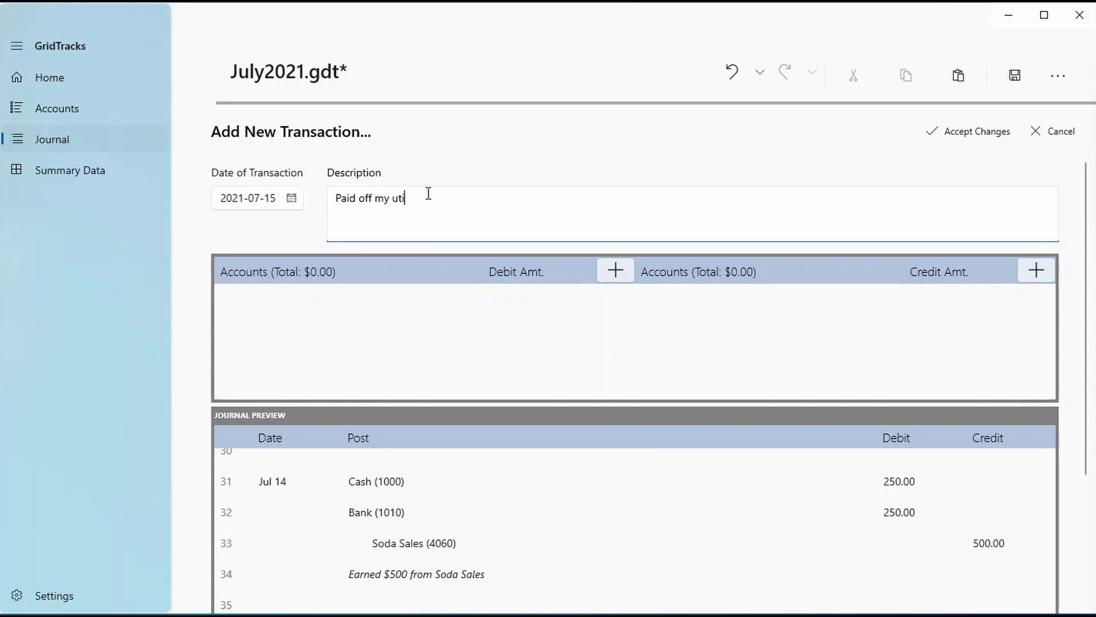
pyautogui.write('Paid off my utility bill')
# Add a 500.00 debit line to Utilities Expense
pyautogui.click(615, 270)
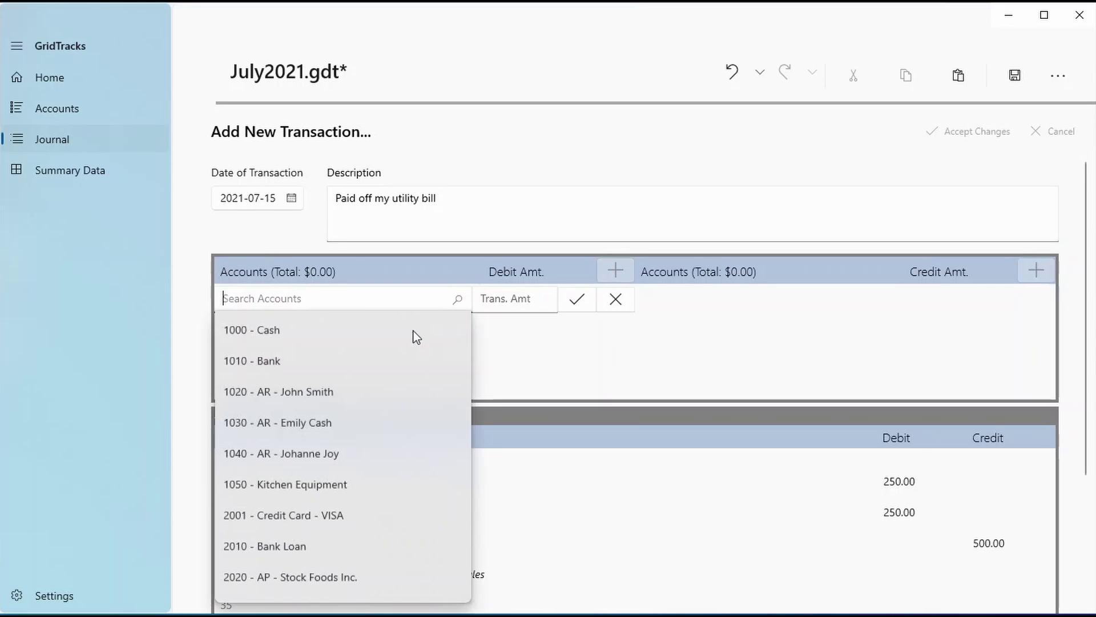
pyautogui.scroll(-5, 384, 463)
pyautogui.scroll(-1, 293, 419)
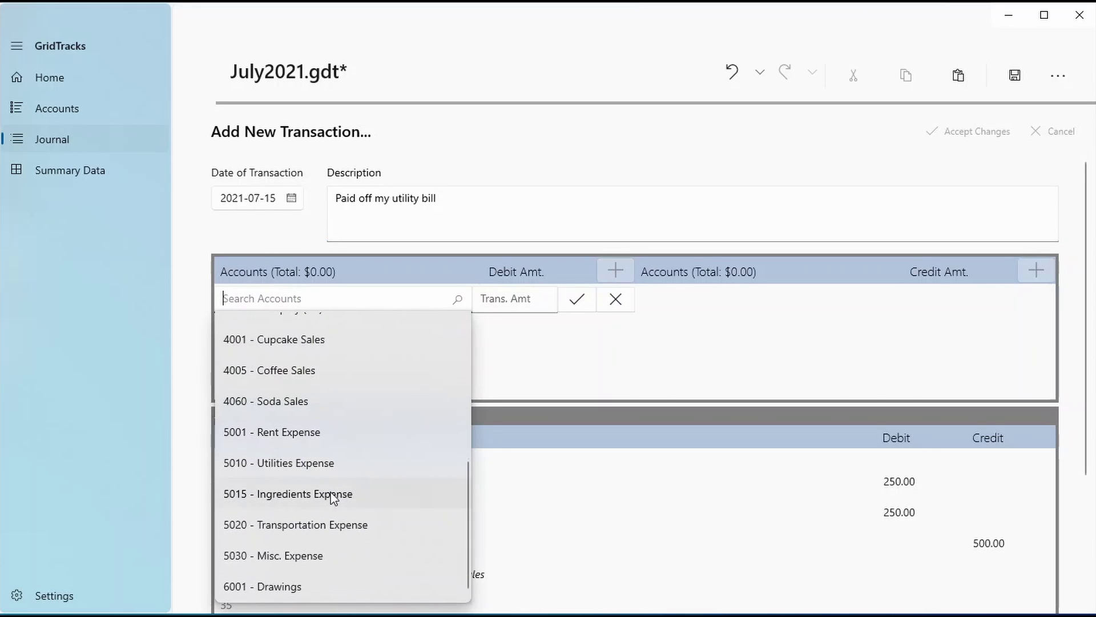
pyautogui.click(328, 461)
pyautogui.click(509, 294)
pyautogui.write('500')
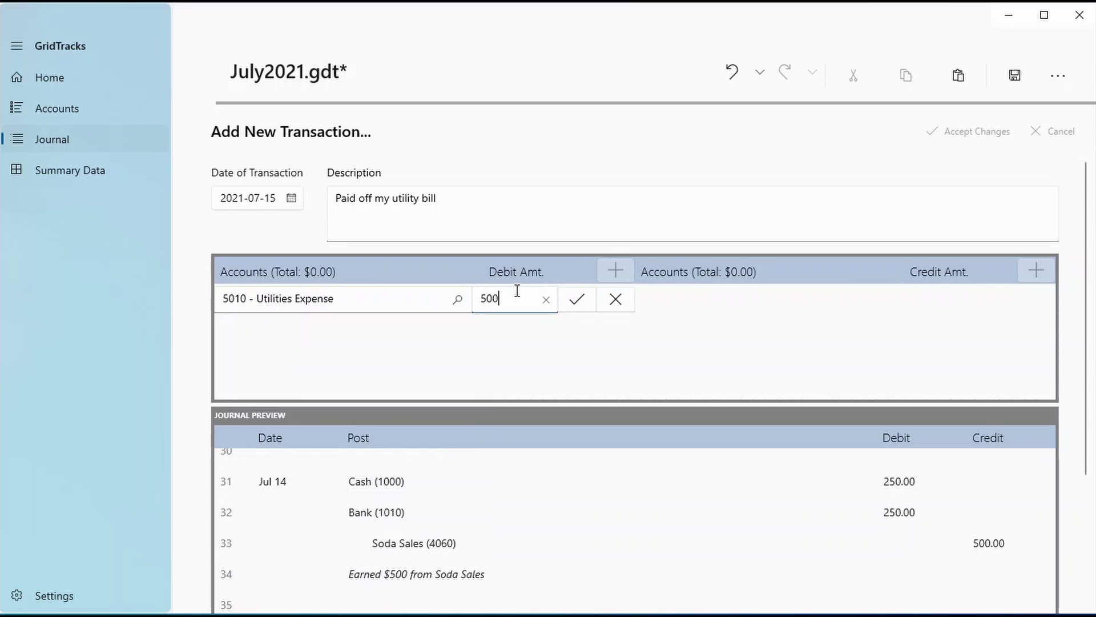
pyautogui.click(575, 299)
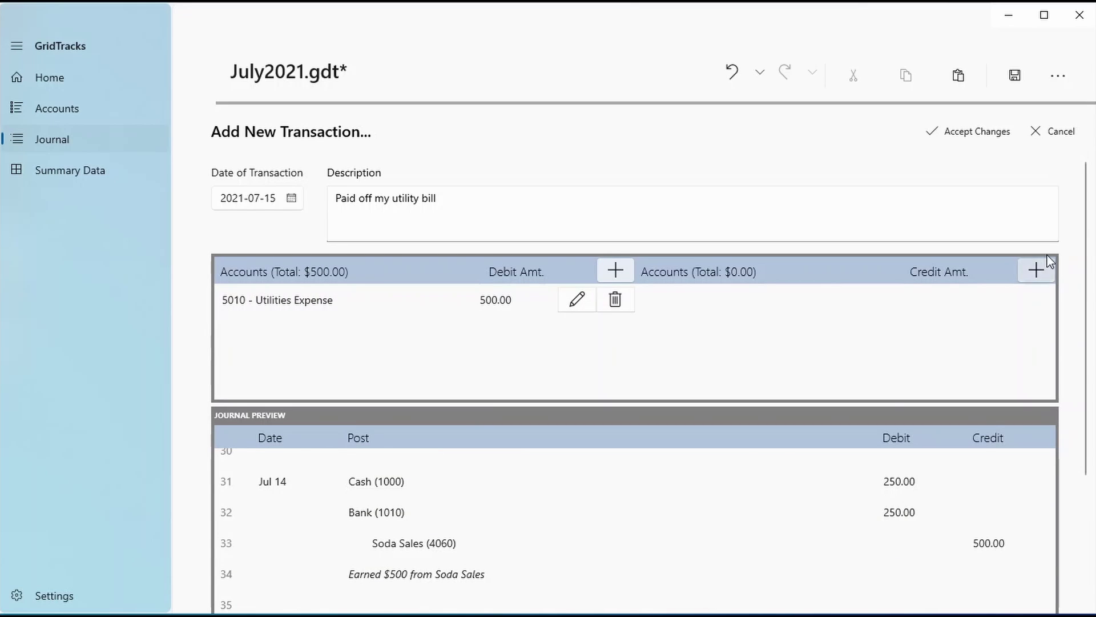
# Add a 500.00 credit line to Bank
pyautogui.click(1036, 270)
pyautogui.click(657, 359)
pyautogui.click(931, 294)
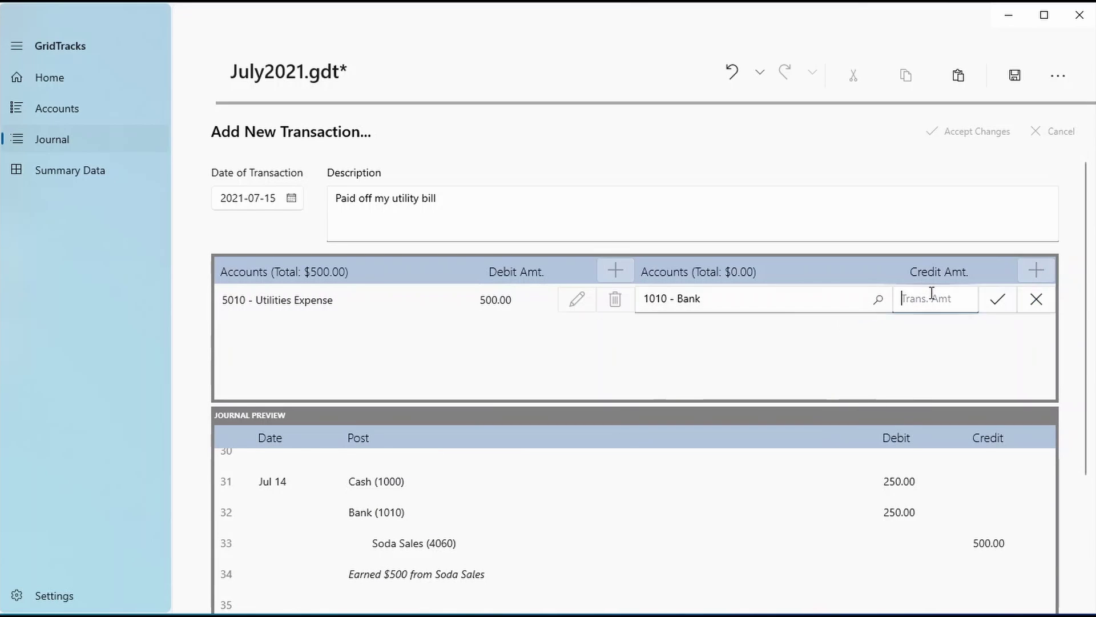
pyautogui.write('500')
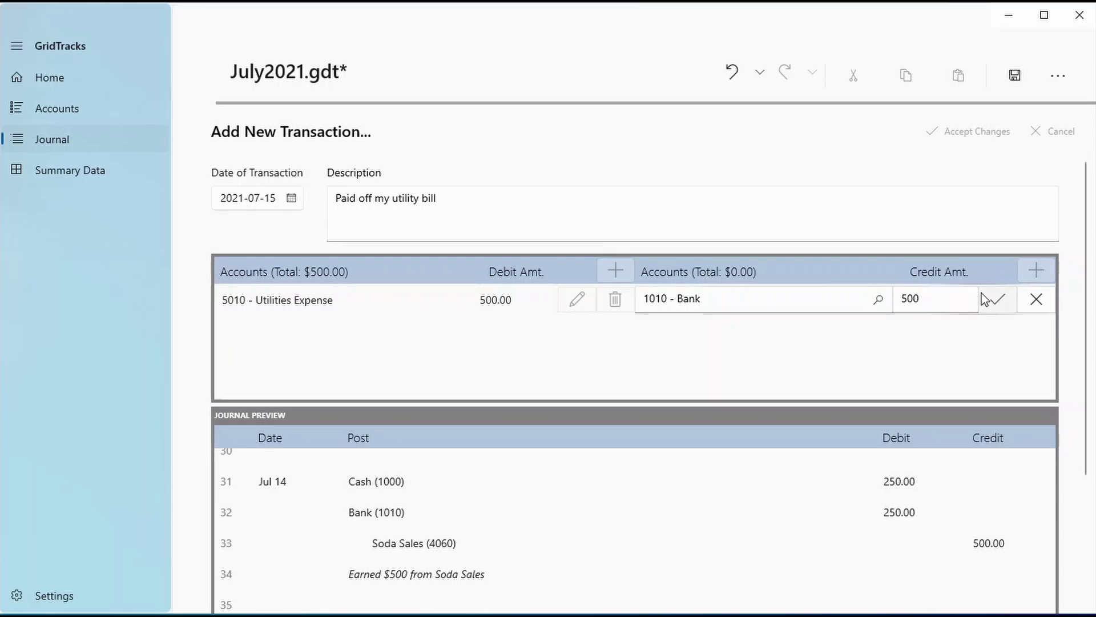
pyautogui.click(998, 298)
# Briefly change the transaction date to July 7, then set it back to July 15
pyautogui.scroll(-3, 1073, 347)
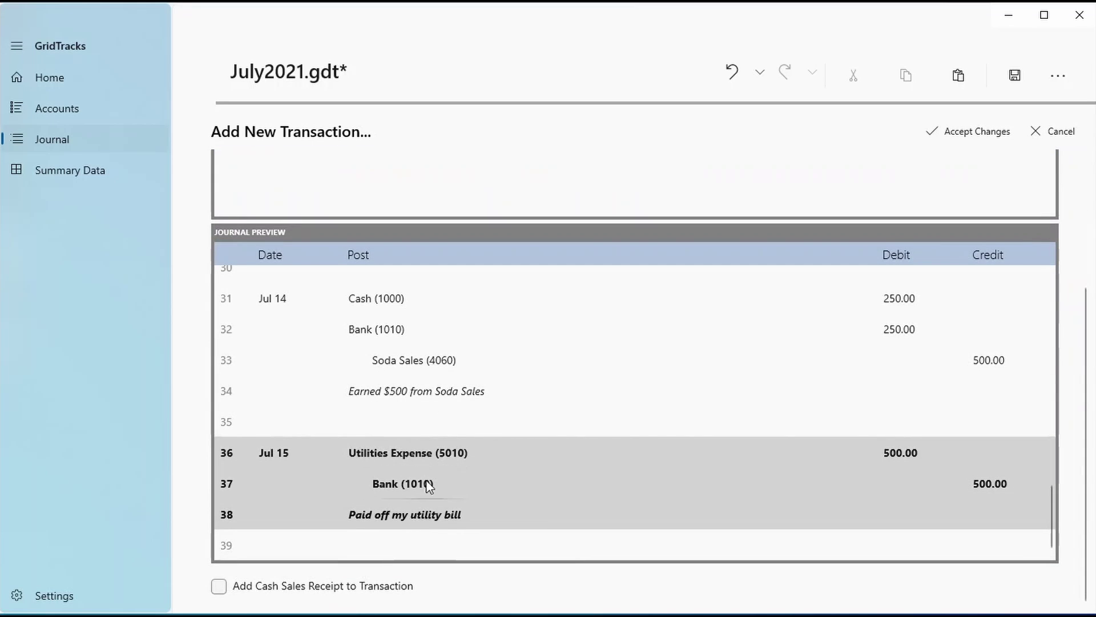
pyautogui.scroll(3, 1088, 460)
pyautogui.click(245, 197)
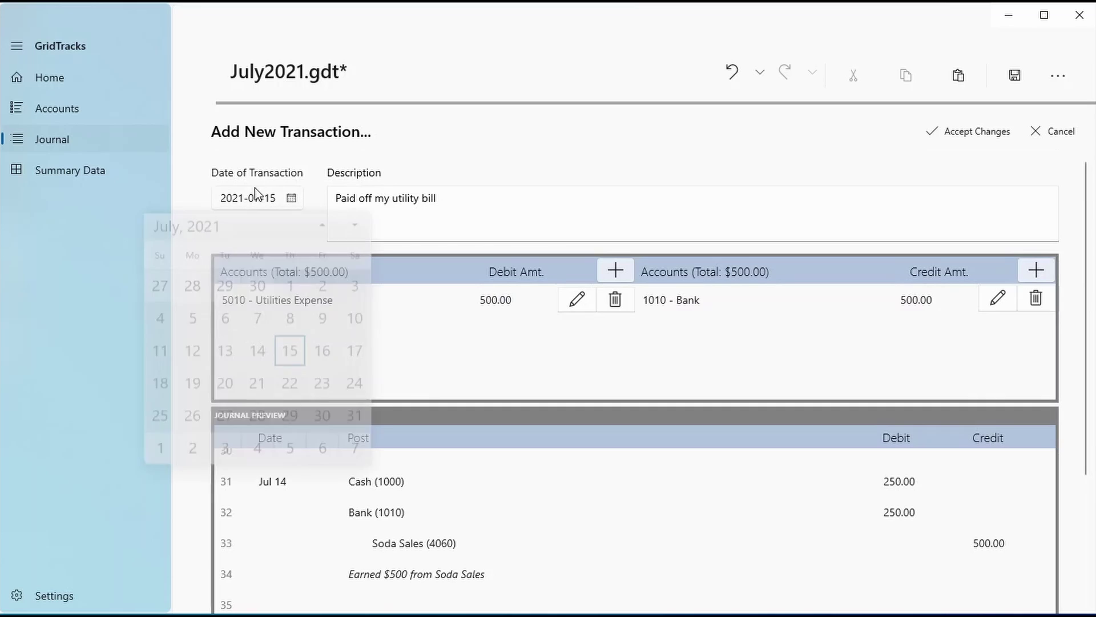
pyautogui.click(258, 321)
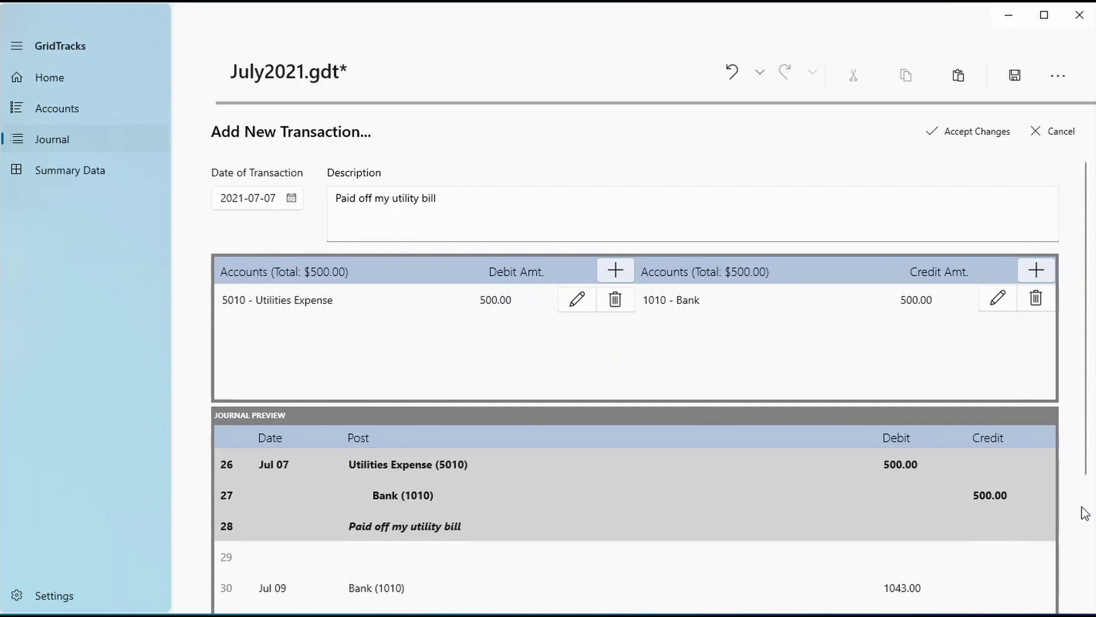
pyautogui.scroll(-3, 1081, 512)
pyautogui.scroll(-2, 469, 454)
pyautogui.scroll(4, 500, 513)
pyautogui.scroll(5, 505, 465)
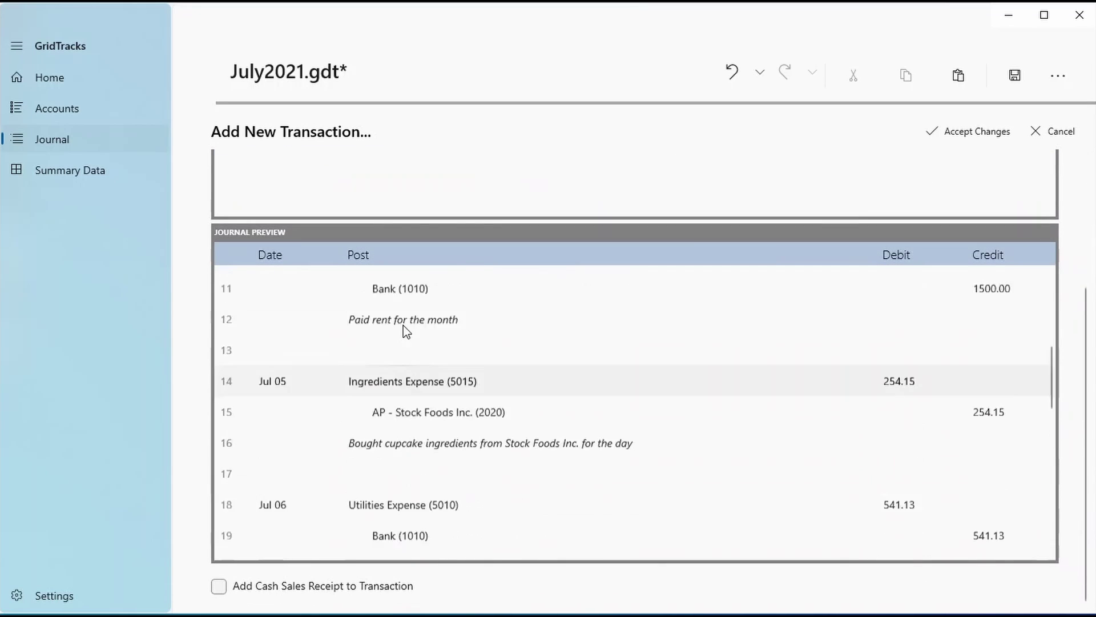
pyautogui.scroll(-4, 511, 362)
pyautogui.scroll(2, 1087, 521)
pyautogui.scroll(2, 1088, 521)
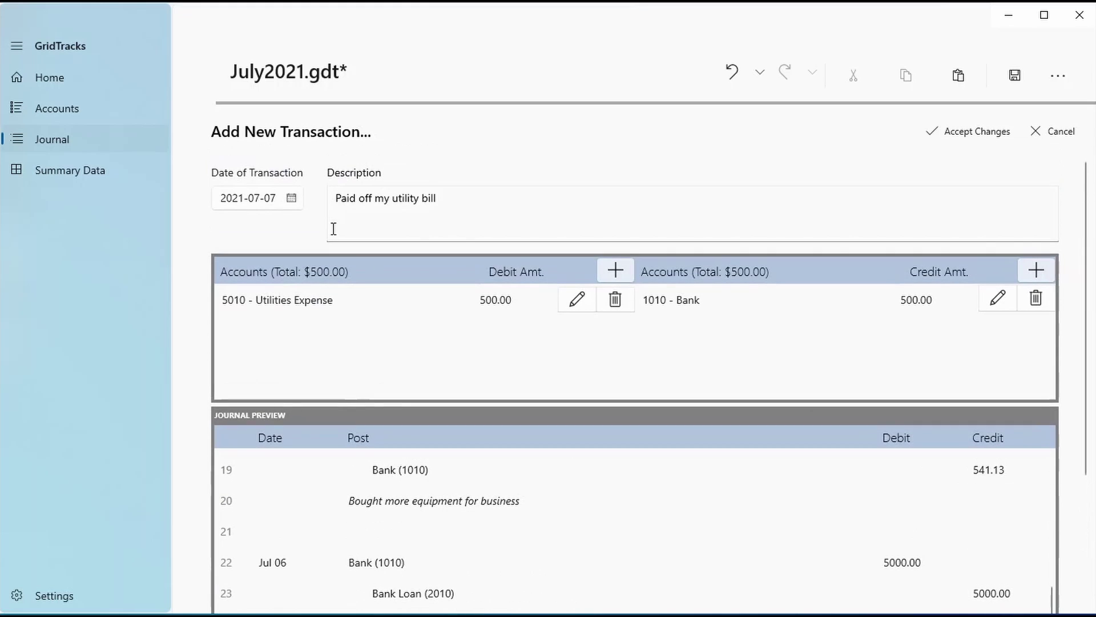
pyautogui.click(291, 198)
pyautogui.click(257, 321)
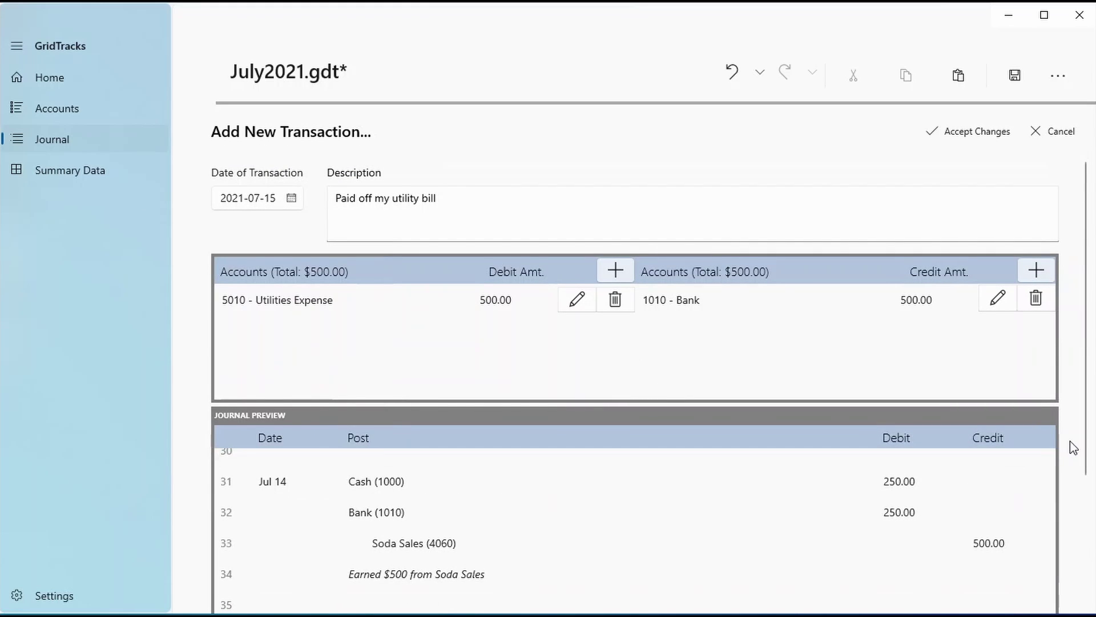
# Add an extra 50.00 Cash debit line and compare the debit and credit totals
pyautogui.click(619, 275)
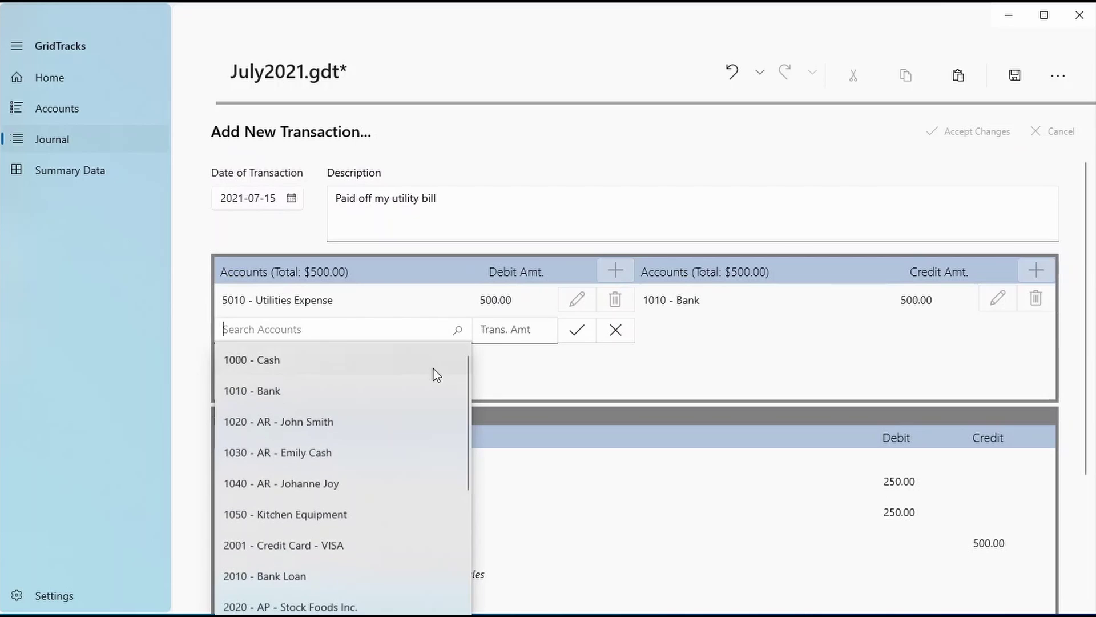
pyautogui.click(434, 369)
pyautogui.click(506, 340)
pyautogui.write('50')
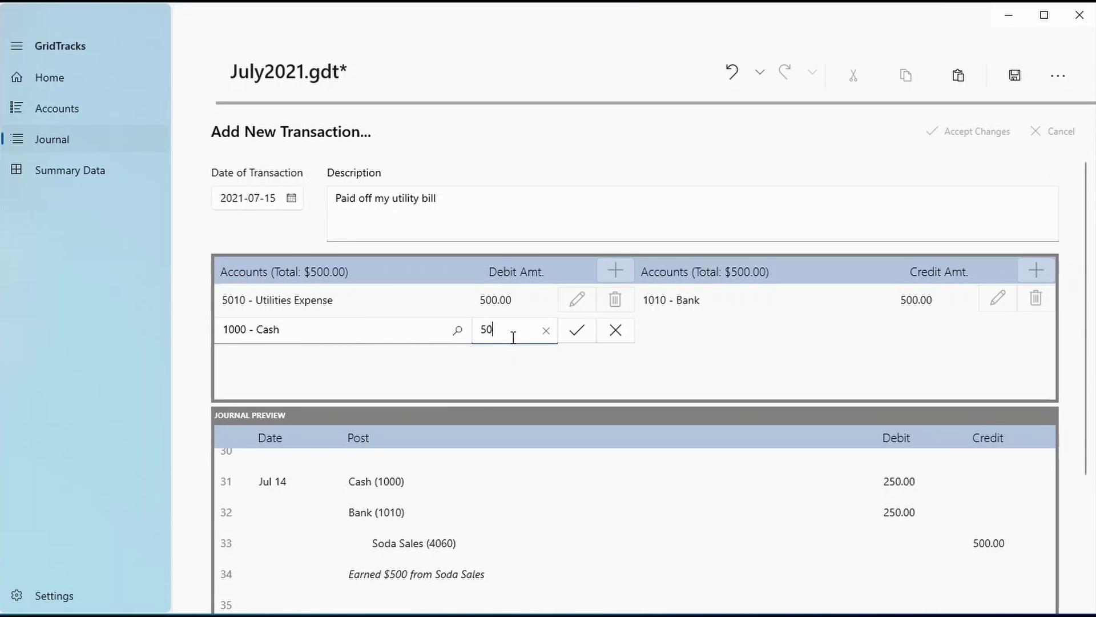
pyautogui.click(577, 330)
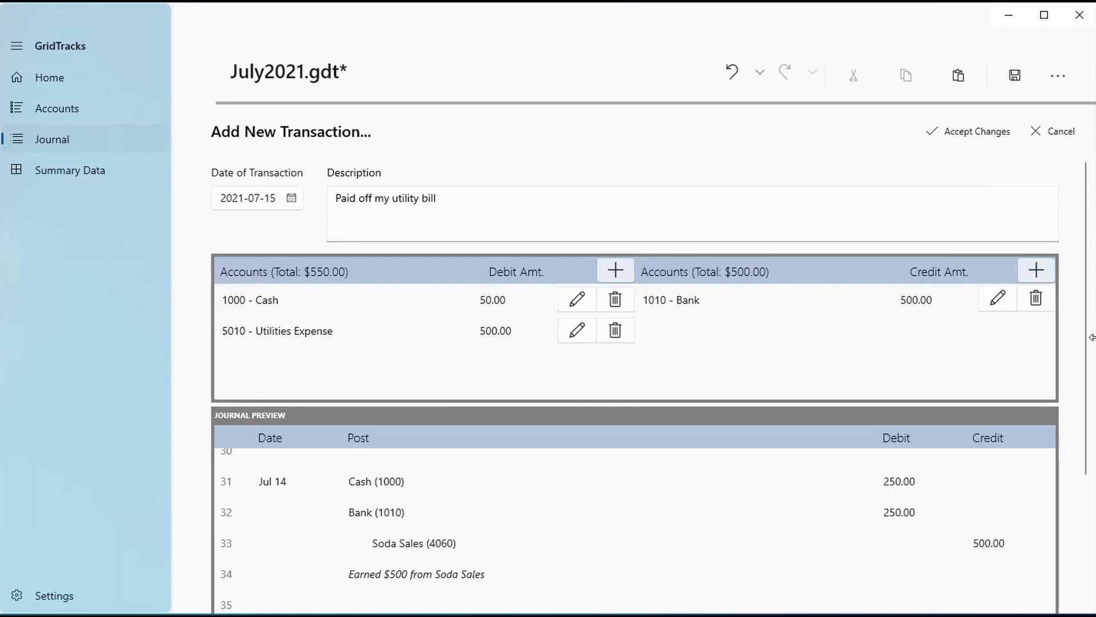
pyautogui.scroll(-3, 1092, 337)
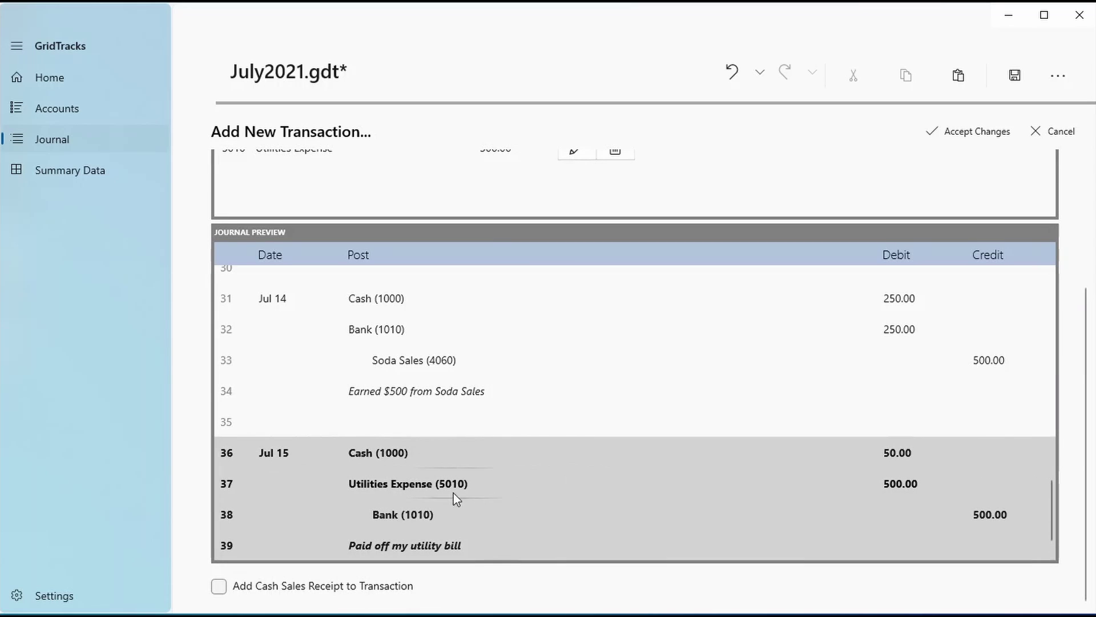
pyautogui.scroll(3, 1071, 509)
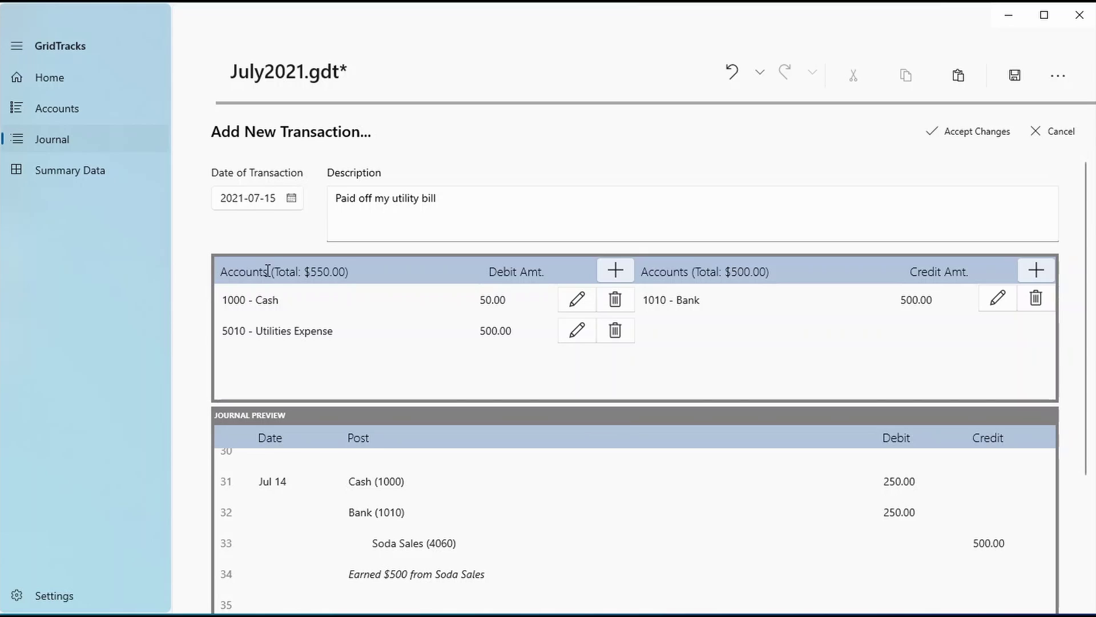
pyautogui.moveTo(268, 271); pyautogui.dragTo(413, 278)
pyautogui.moveTo(680, 272); pyautogui.dragTo(840, 260)
pyautogui.click(845, 278)
# Dismiss the out-of-balance error, remove the Cash line, and save the balanced entry
pyautogui.click(991, 146)
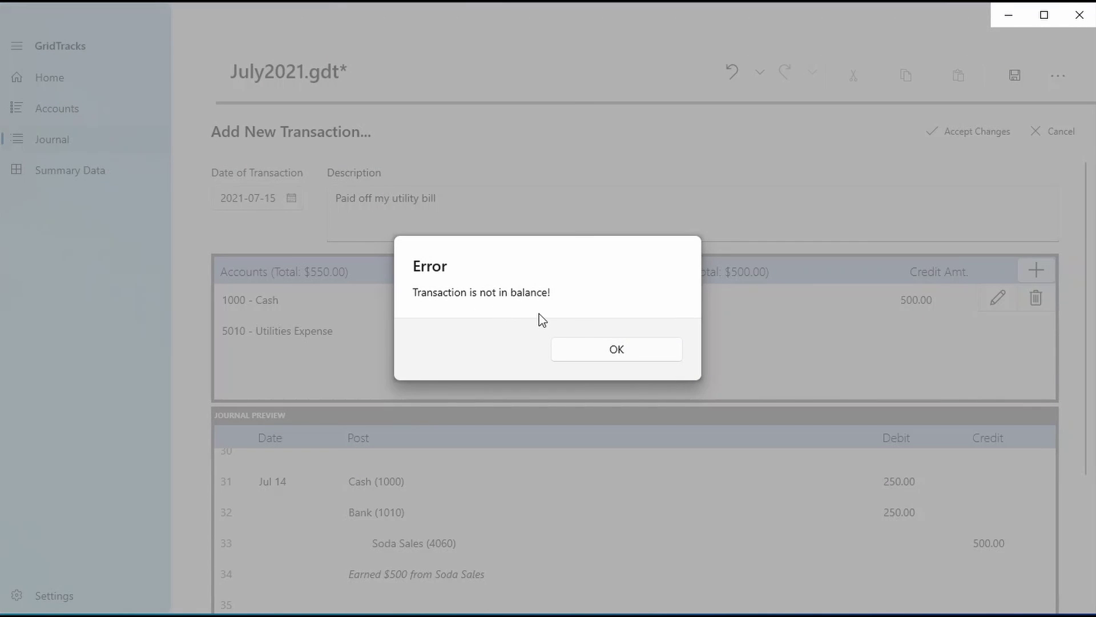
pyautogui.click(577, 346)
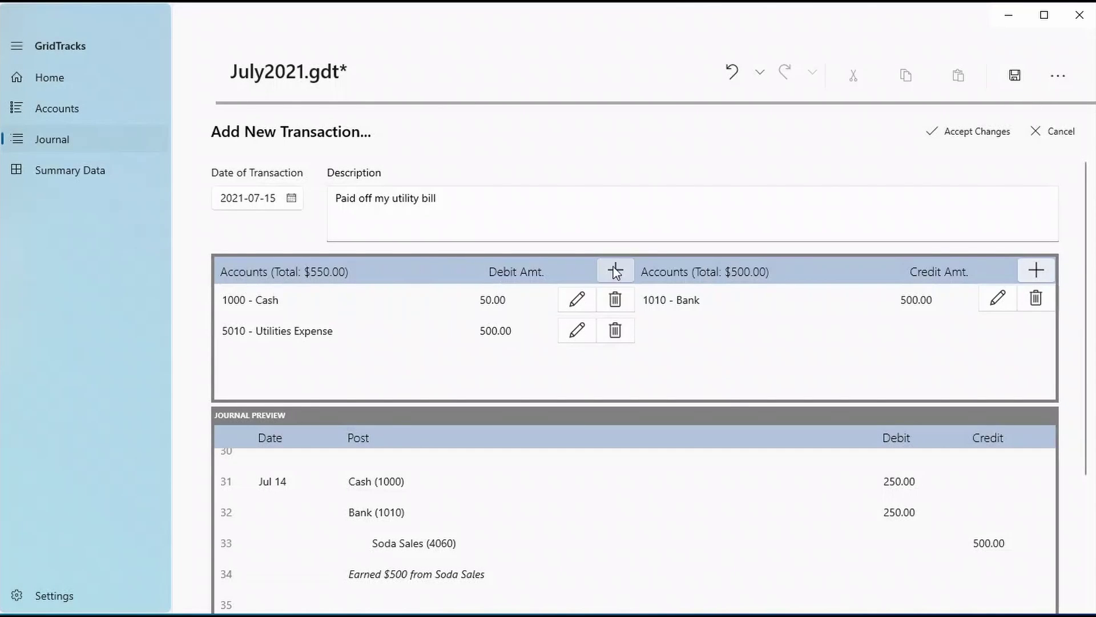
pyautogui.click(615, 300)
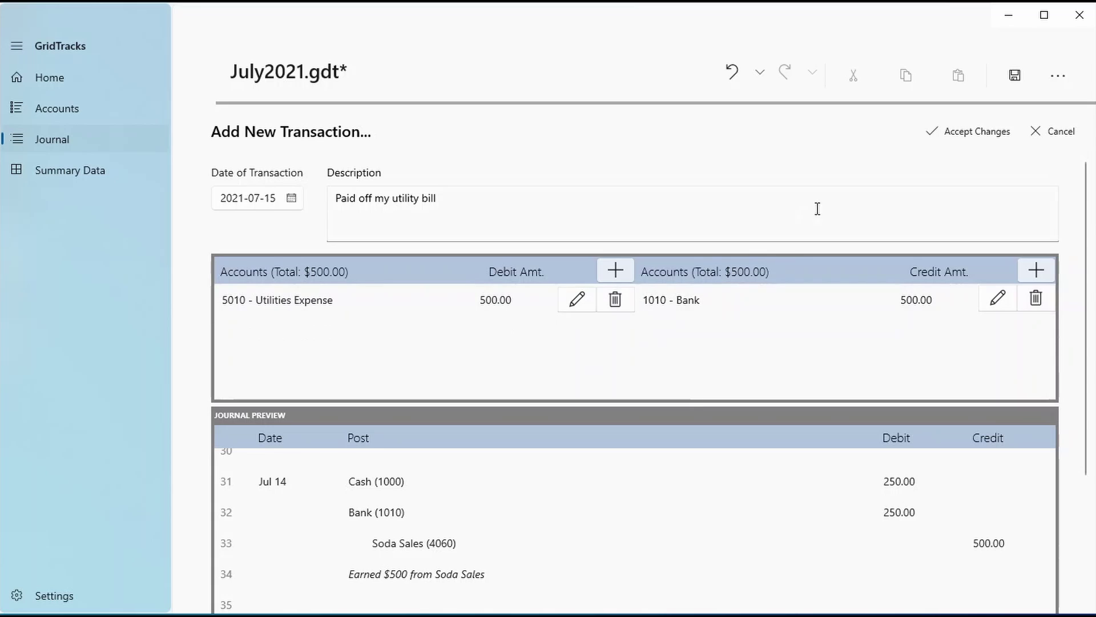
pyautogui.click(944, 131)
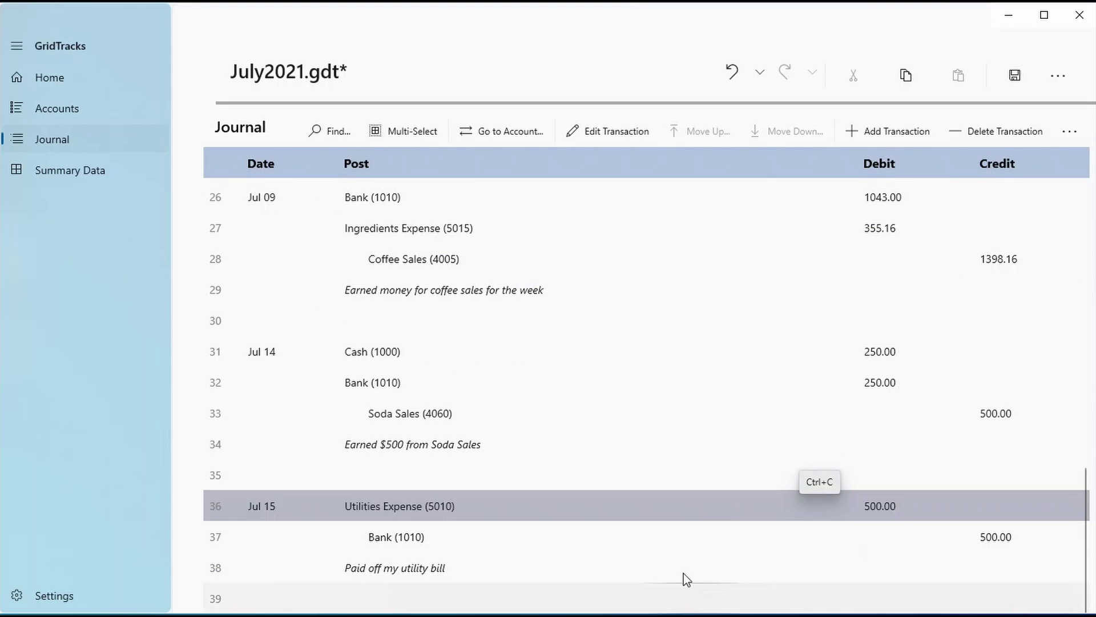
# Select the Jul 05 Ingredients Expense transaction in row 14 and open it for editing
pyautogui.scroll(10, 723, 579)
pyautogui.scroll(-5, 725, 571)
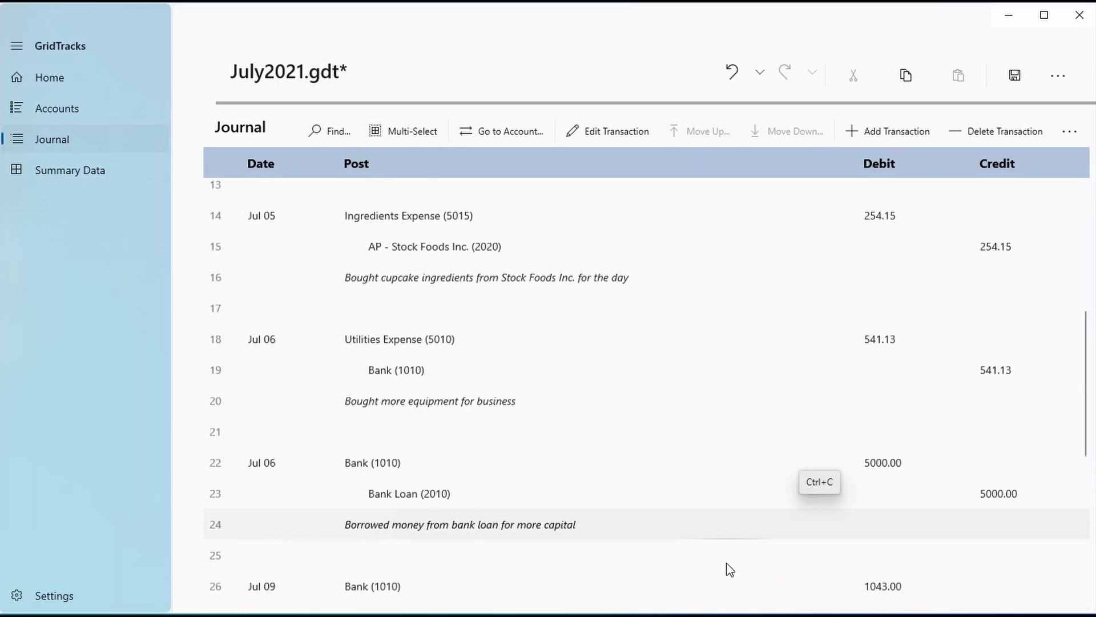
pyautogui.scroll(4, 746, 491)
pyautogui.click(570, 413)
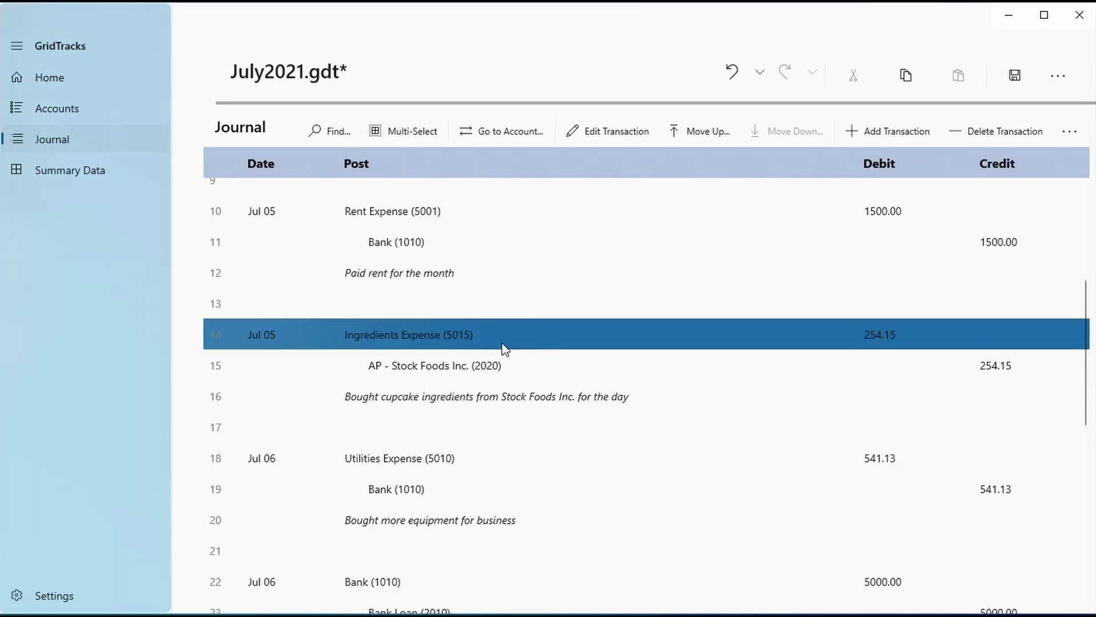
pyautogui.click(594, 138)
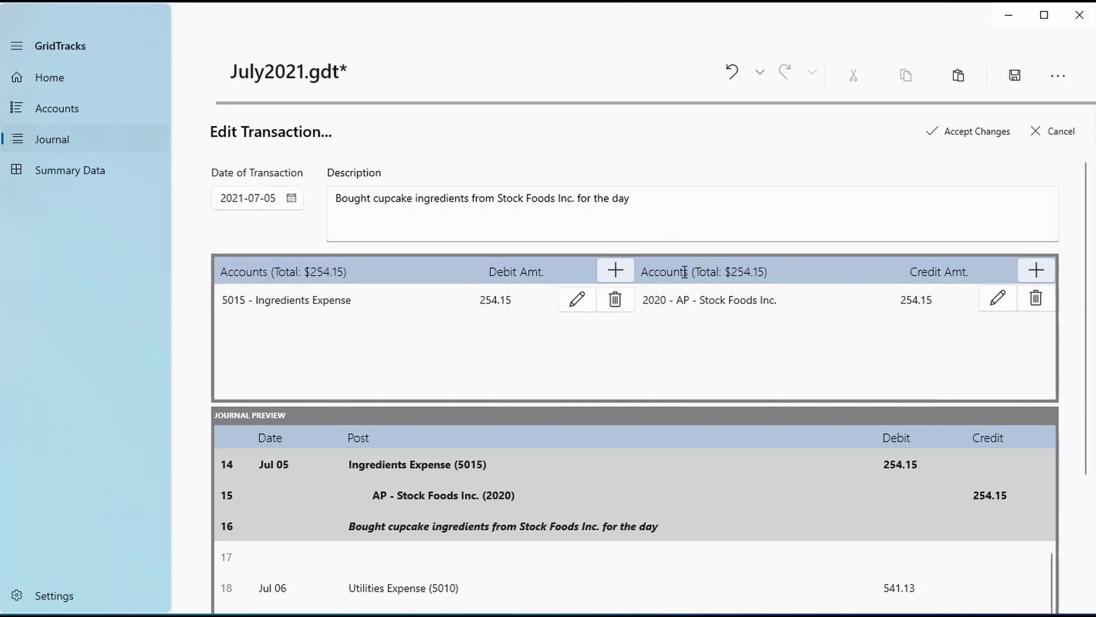
# Trim the end of the description and change the date to July 22
pyautogui.moveTo(645, 206); pyautogui.dragTo(489, 200)
pyautogui.press('BackSpace')
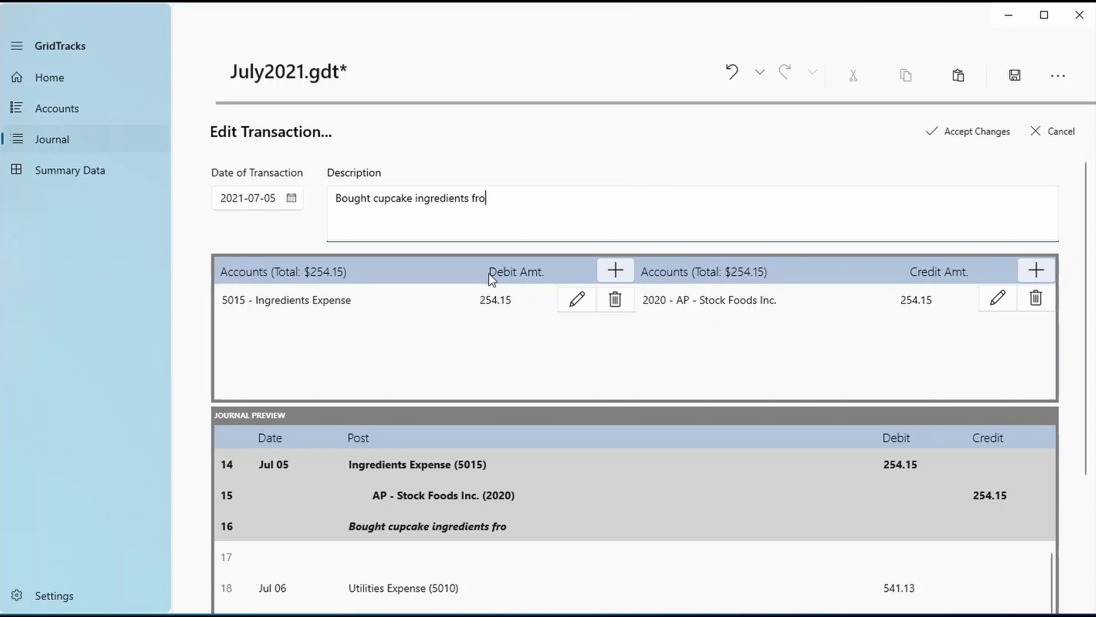
pyautogui.hotkey('shift', 'Tab')
pyautogui.press('space')
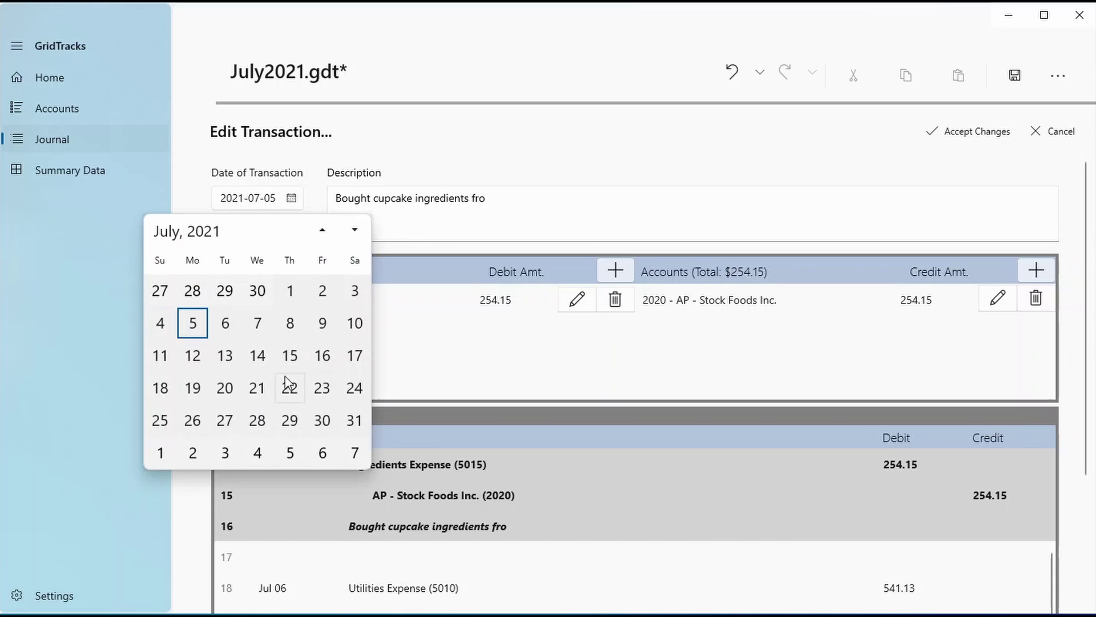
pyautogui.click(288, 383)
# Replace the debit with a 500.00 line to AR account 1040, then cancel all edits
pyautogui.click(615, 300)
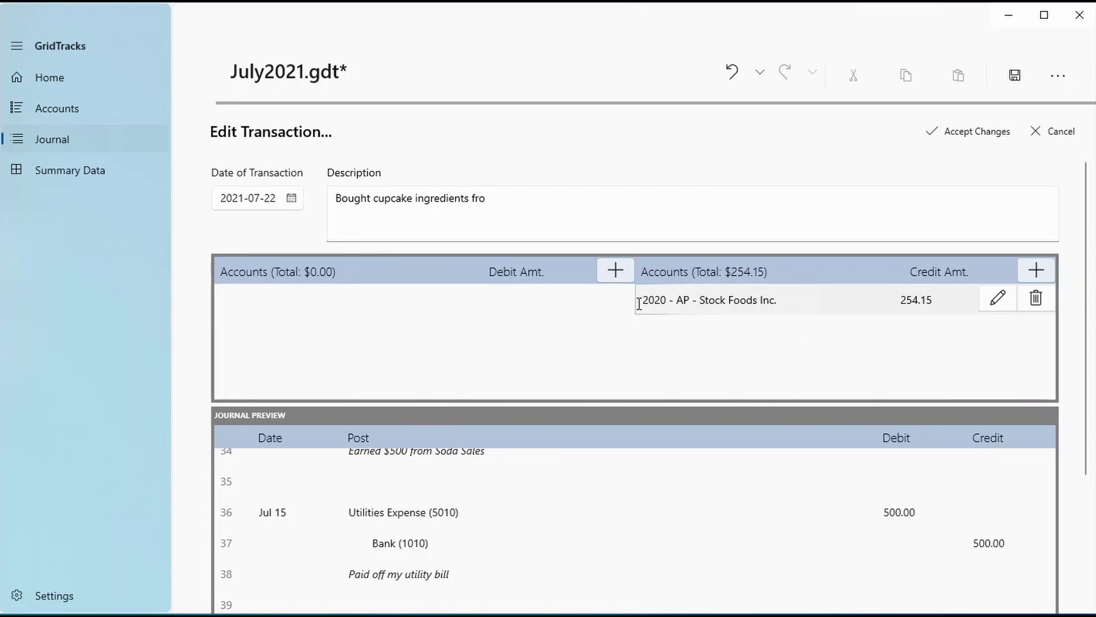
pyautogui.click(616, 270)
pyautogui.click(319, 451)
pyautogui.click(502, 313)
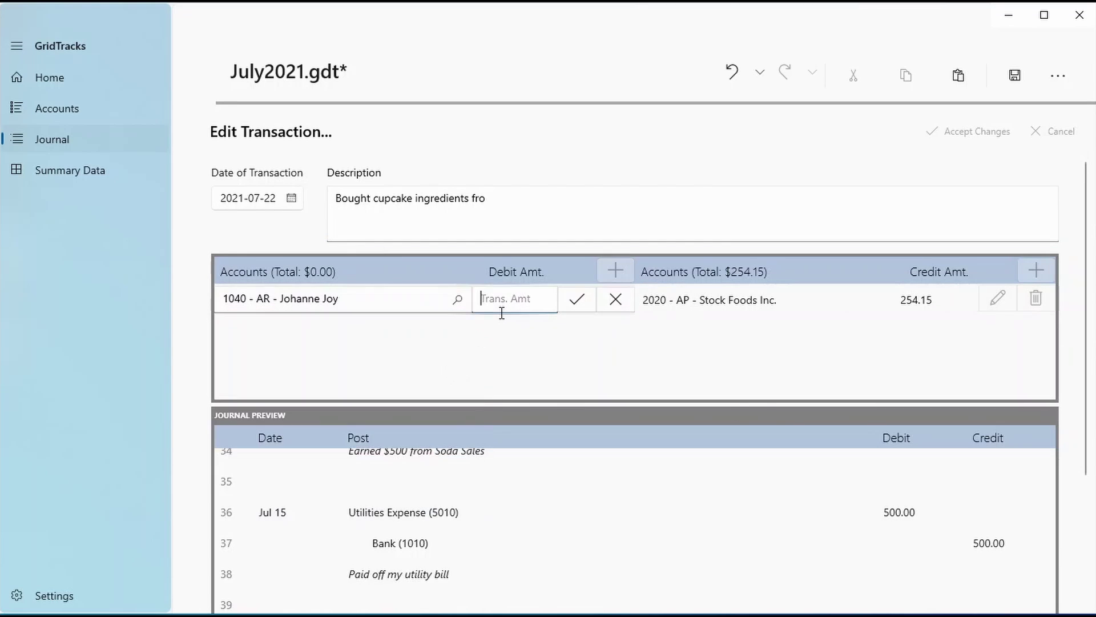
pyautogui.write('500')
pyautogui.click(580, 301)
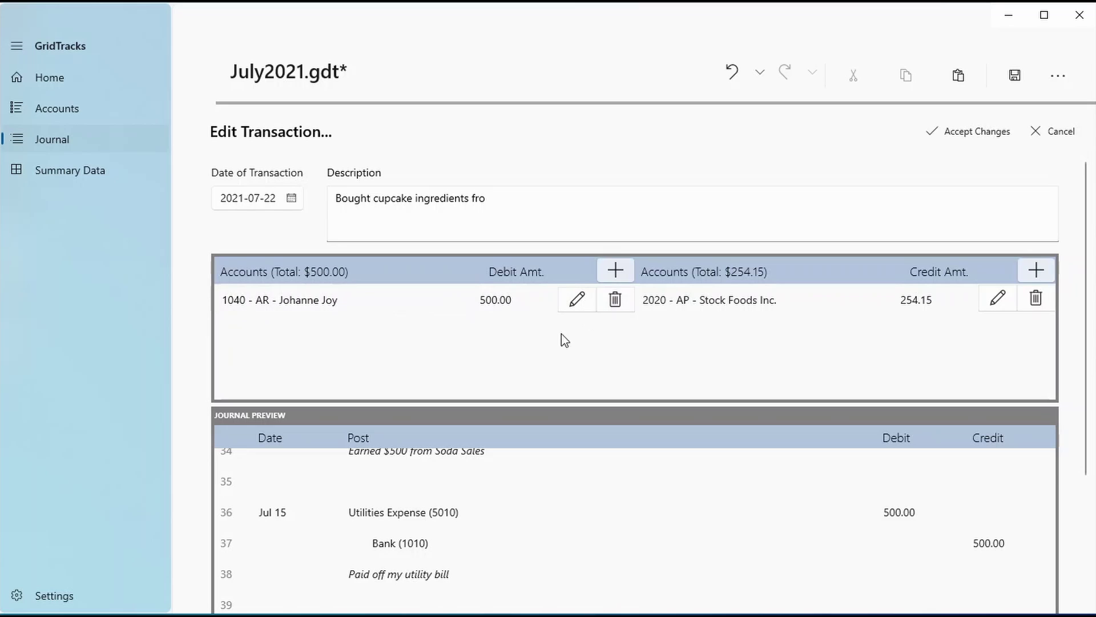
pyautogui.scroll(-3, 659, 503)
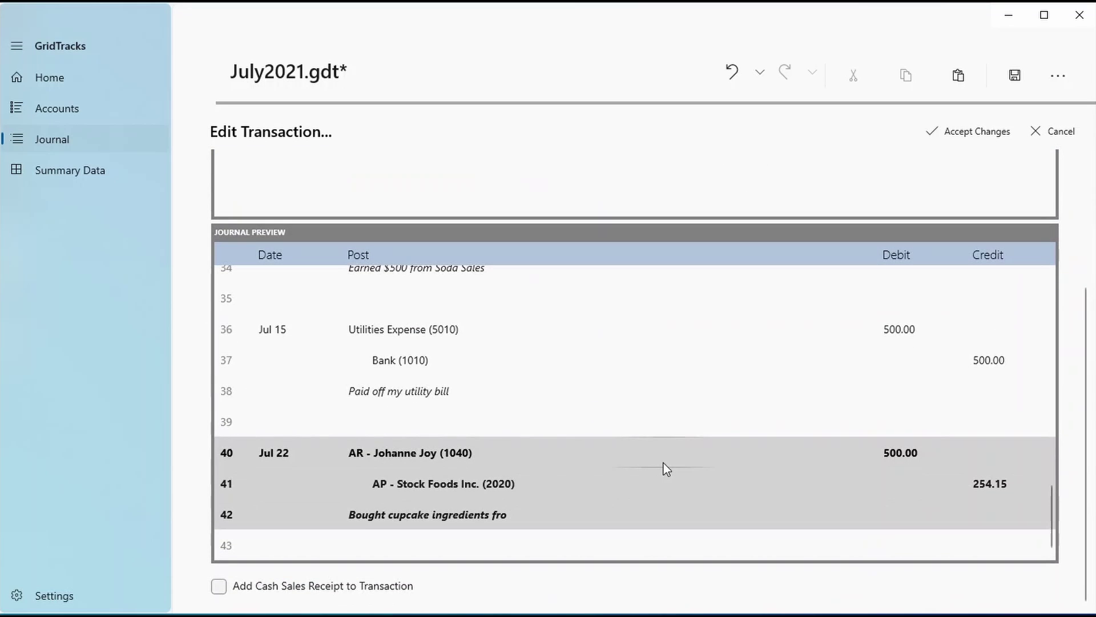
pyautogui.scroll(3, 725, 451)
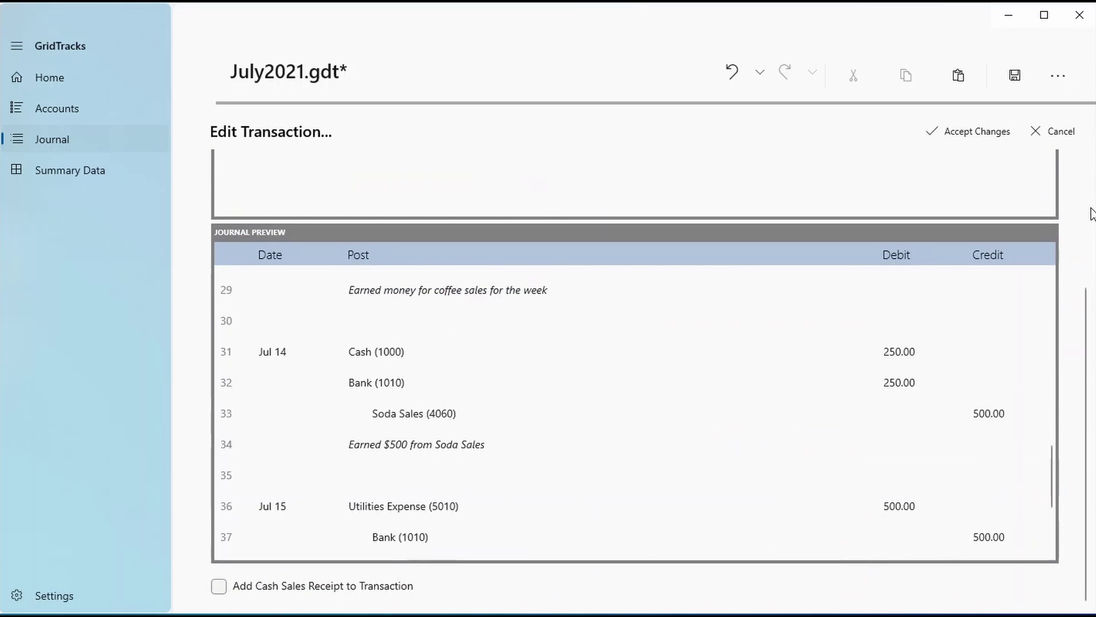
pyautogui.scroll(3, 1067, 242)
pyautogui.click(1039, 136)
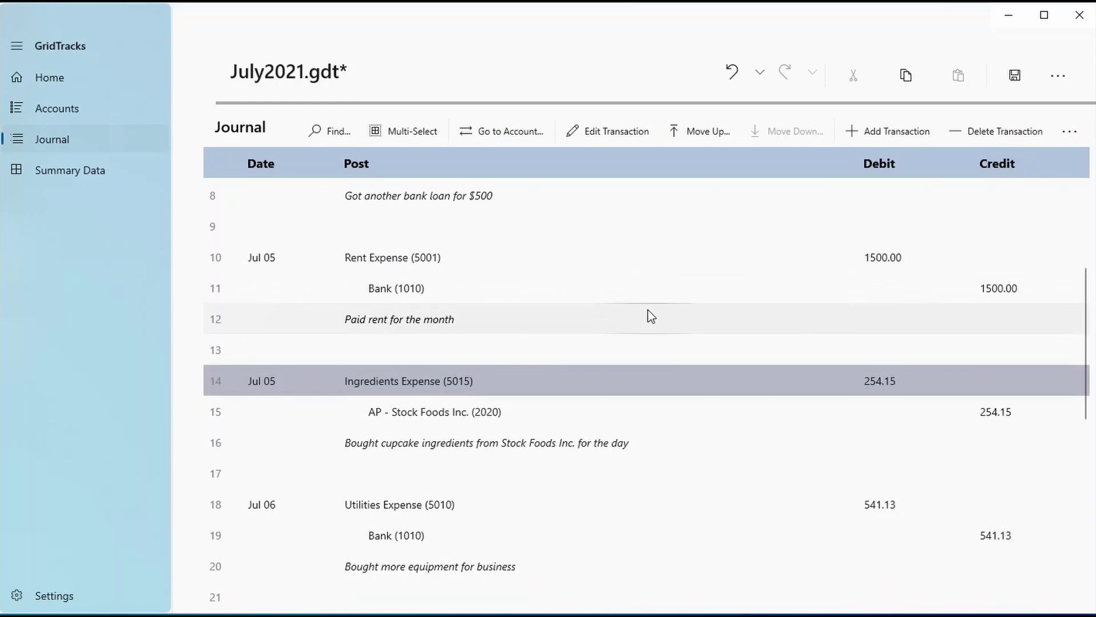
pyautogui.click(656, 290)
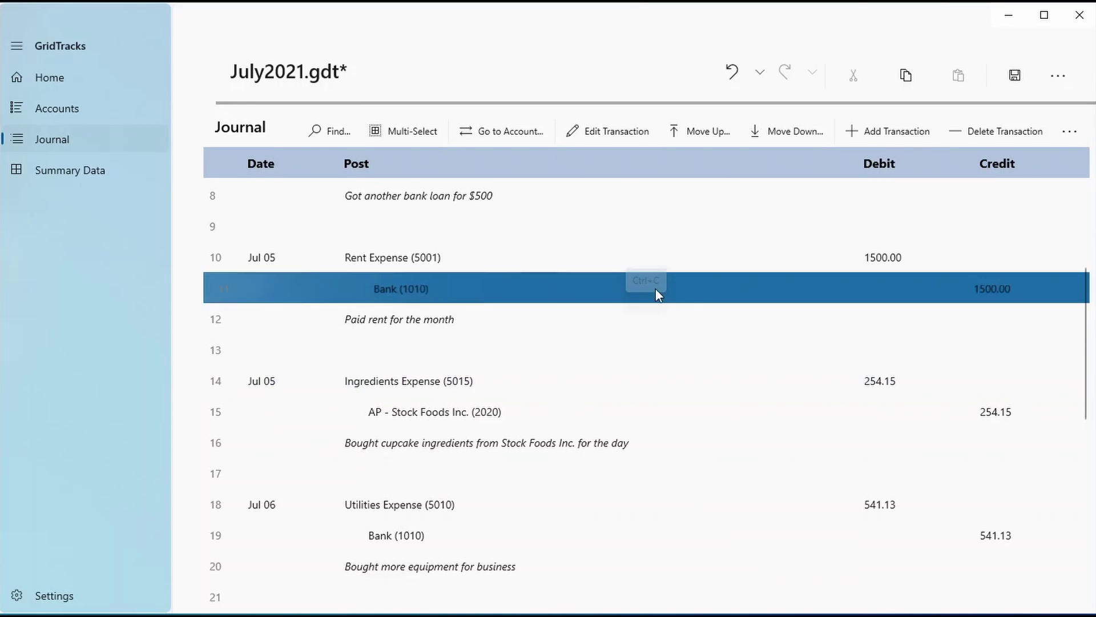
pyautogui.click(996, 132)
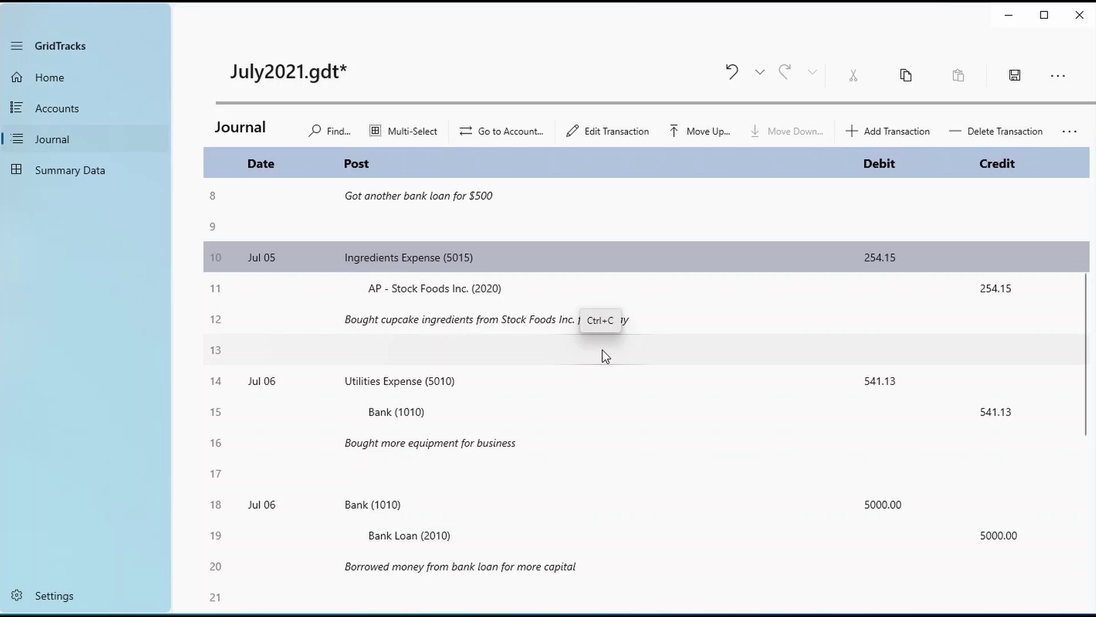
pyautogui.click(721, 74)
pyautogui.click(757, 72)
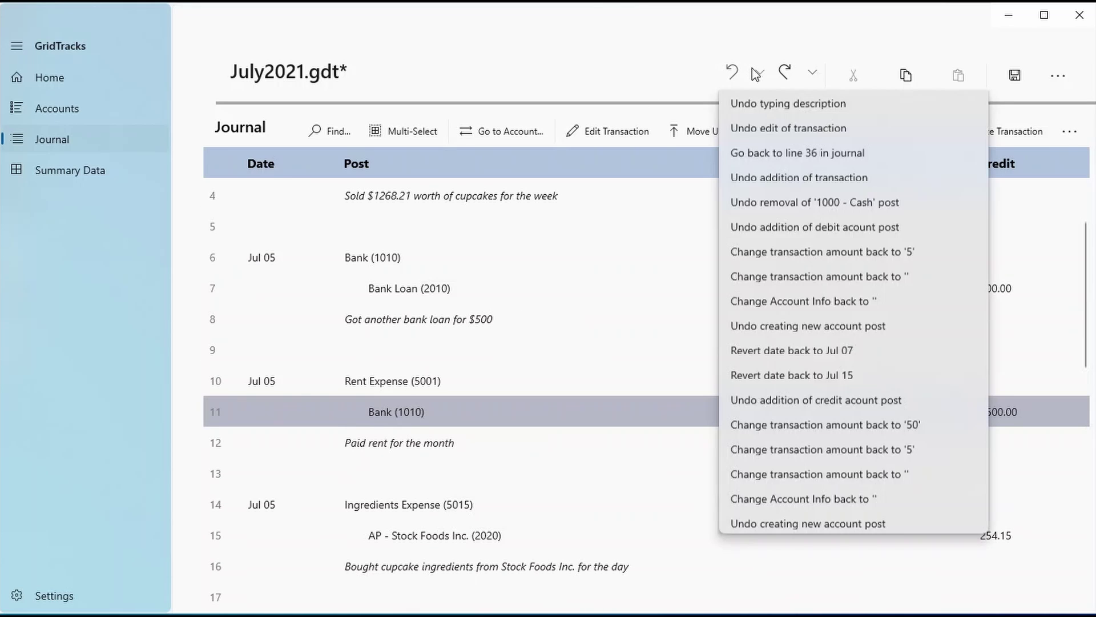
pyautogui.scroll(-15, 799, 183)
pyautogui.scroll(-3, 818, 175)
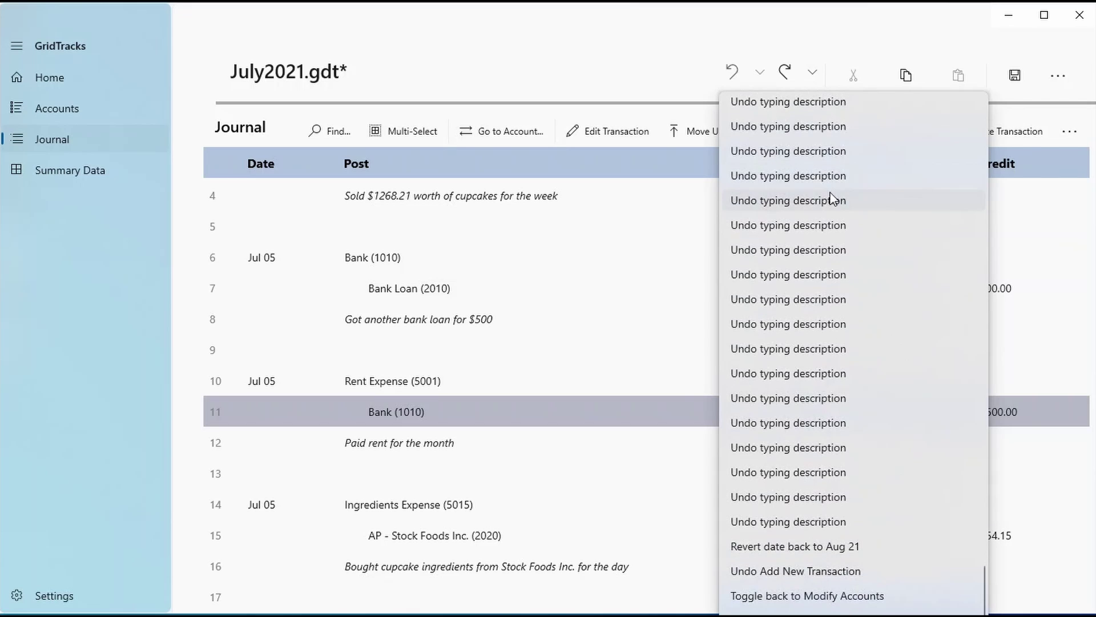
pyautogui.scroll(10, 937, 514)
pyautogui.click(676, 74)
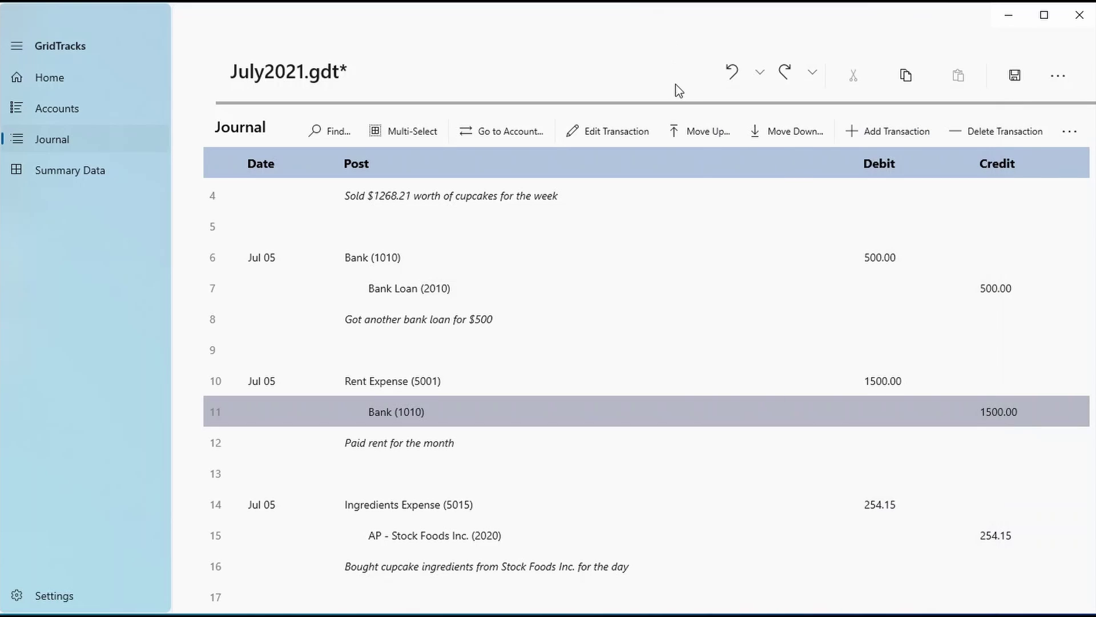
pyautogui.scroll(3, 464, 365)
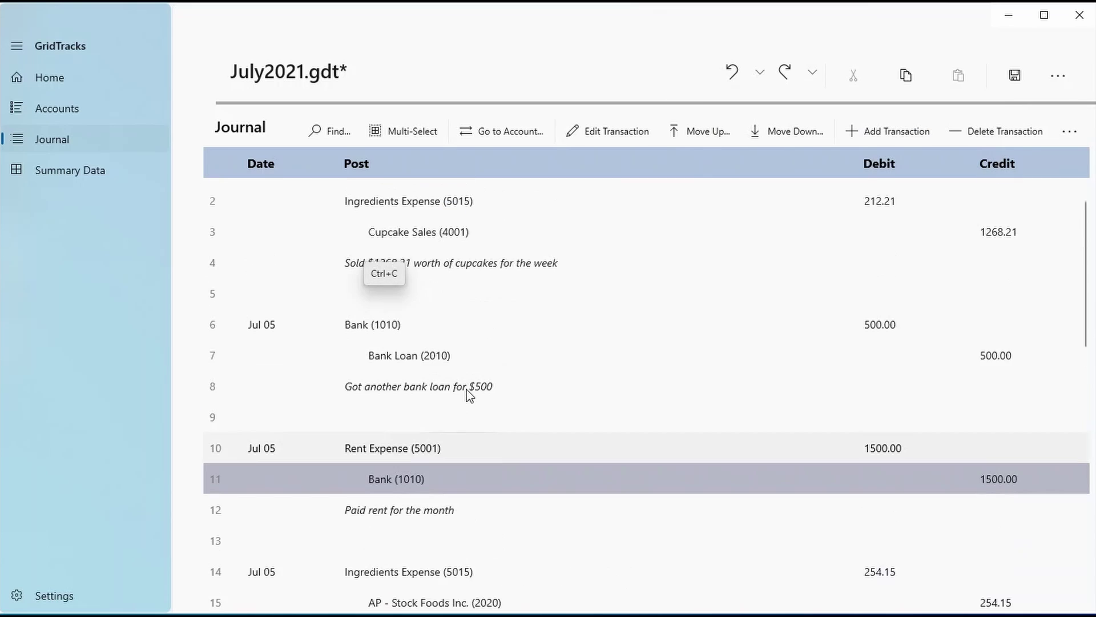
pyautogui.scroll(-2, 503, 405)
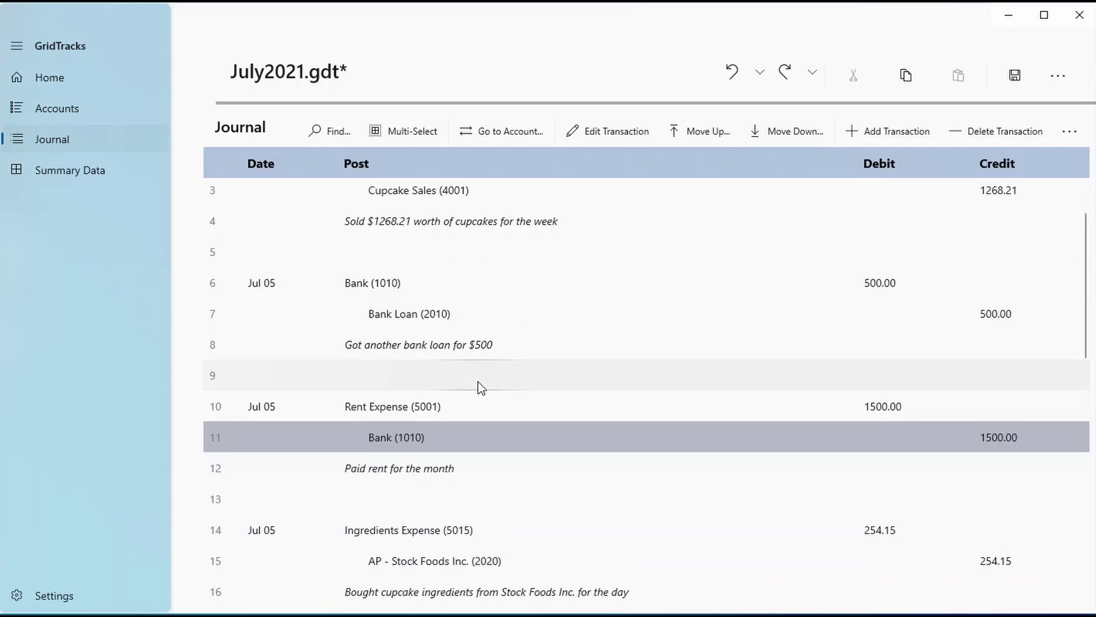
pyautogui.scroll(-2, 477, 382)
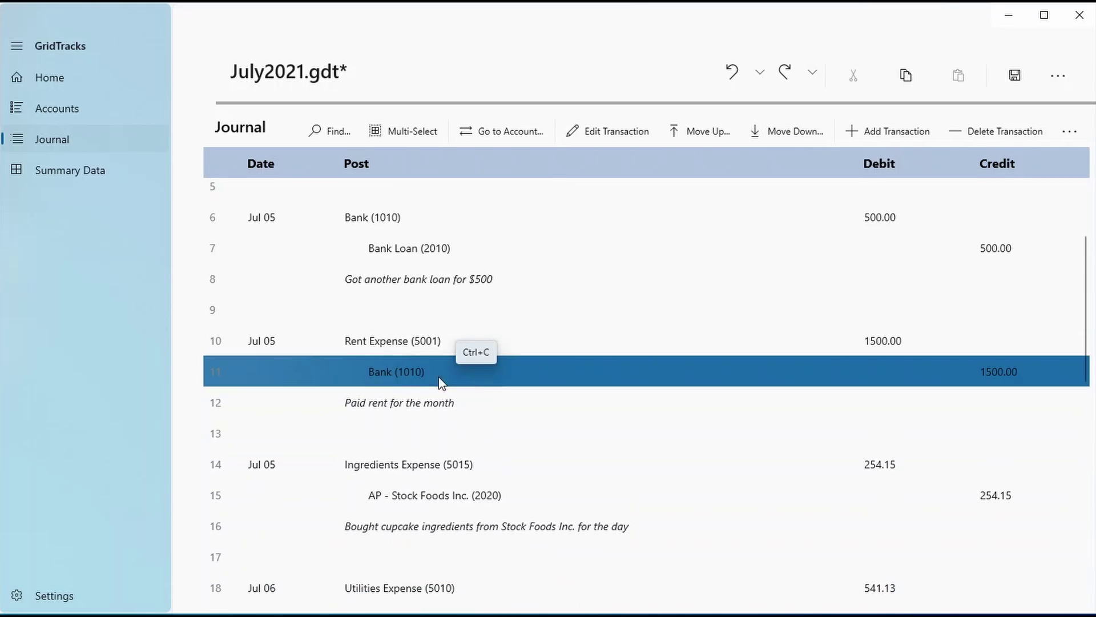
pyautogui.click(395, 226)
pyautogui.click(415, 346)
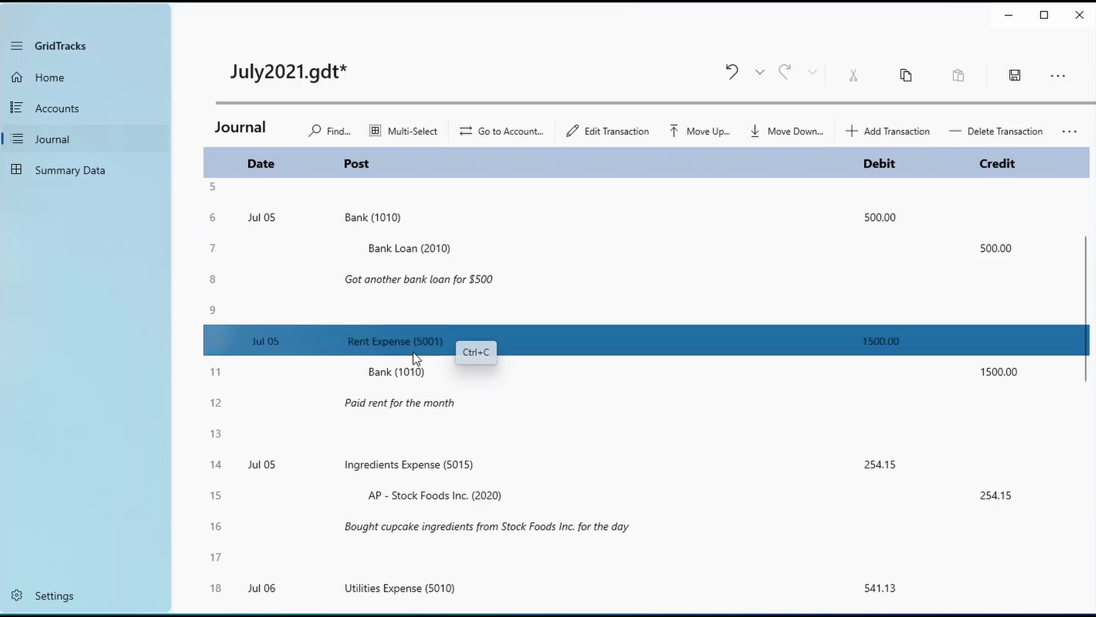
pyautogui.click(441, 460)
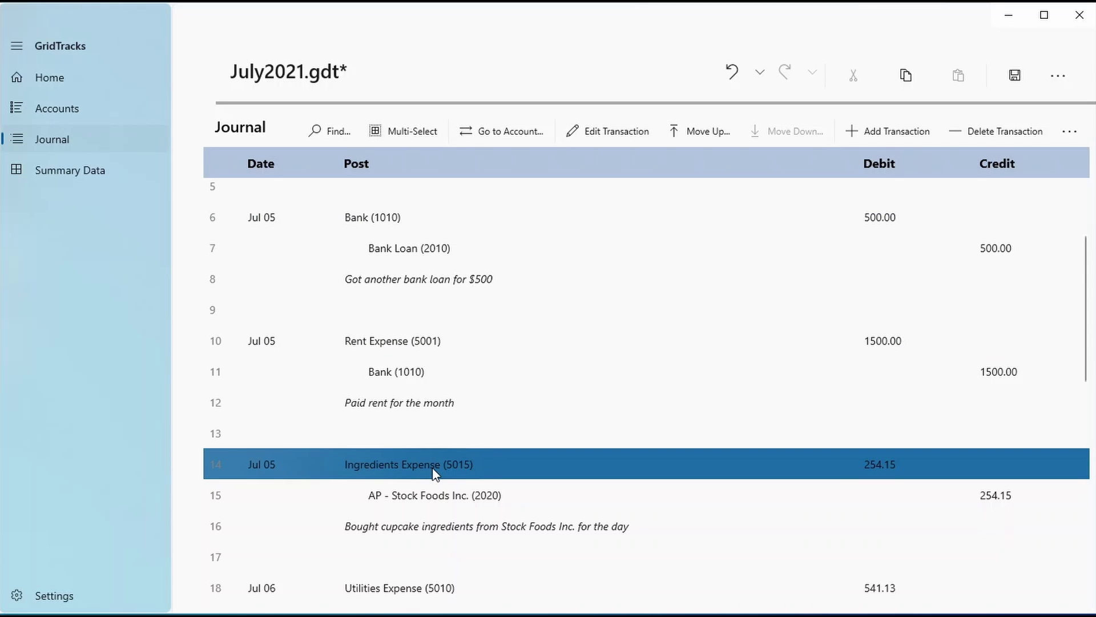
pyautogui.click(411, 219)
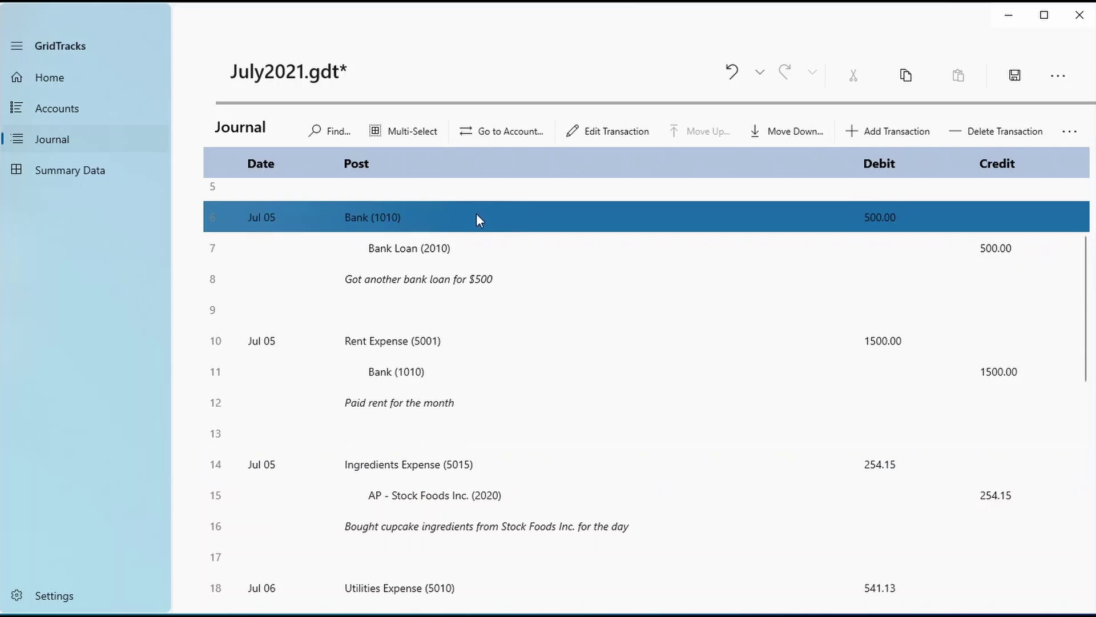
# Jump to the Bank (1010) ledger and review the line 6 bank loan and line 11 rent entries
pyautogui.click(482, 137)
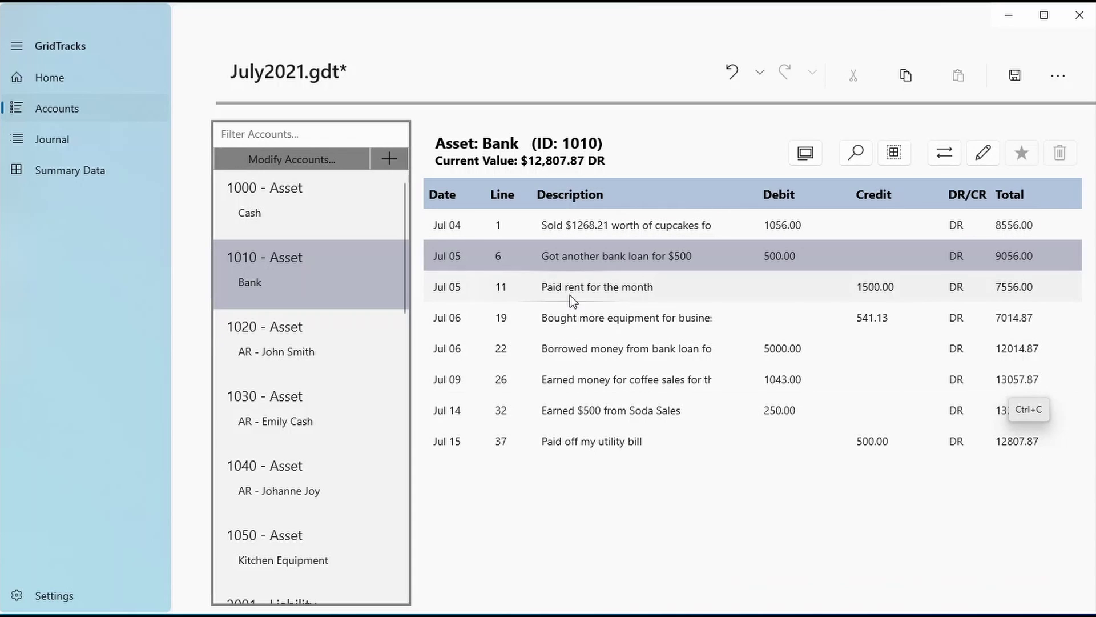
pyautogui.click(581, 259)
pyautogui.click(596, 290)
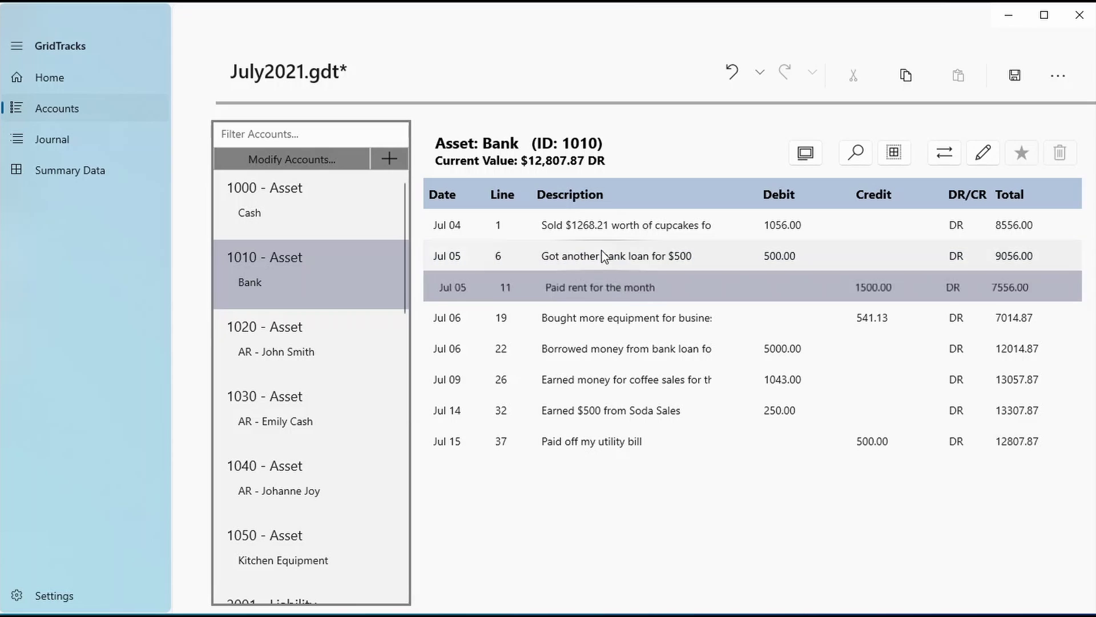
pyautogui.click(619, 265)
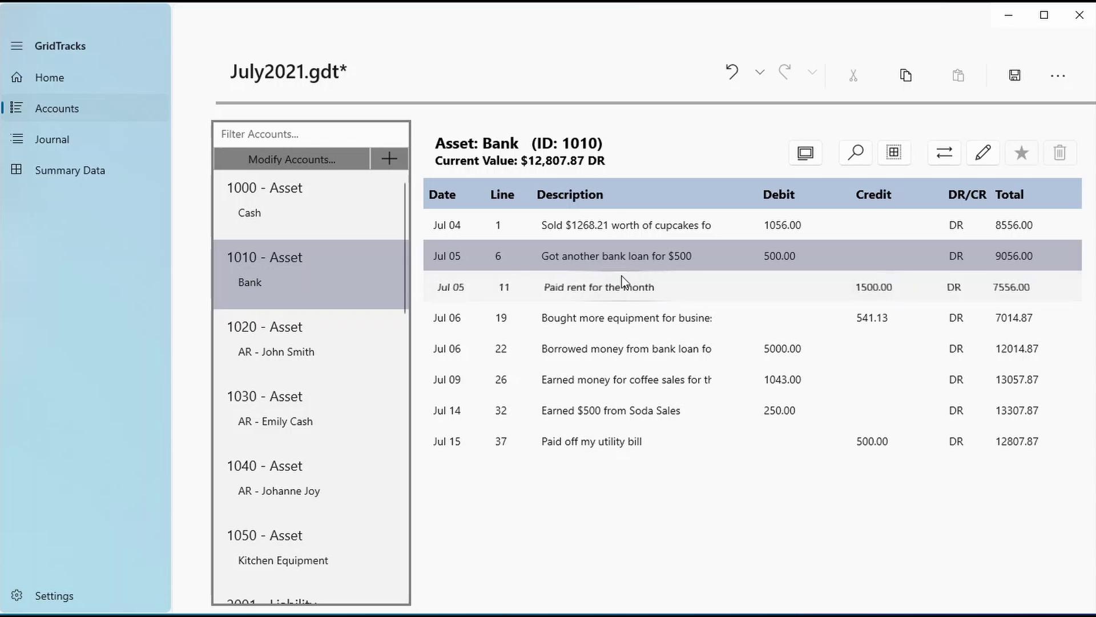
pyautogui.click(624, 283)
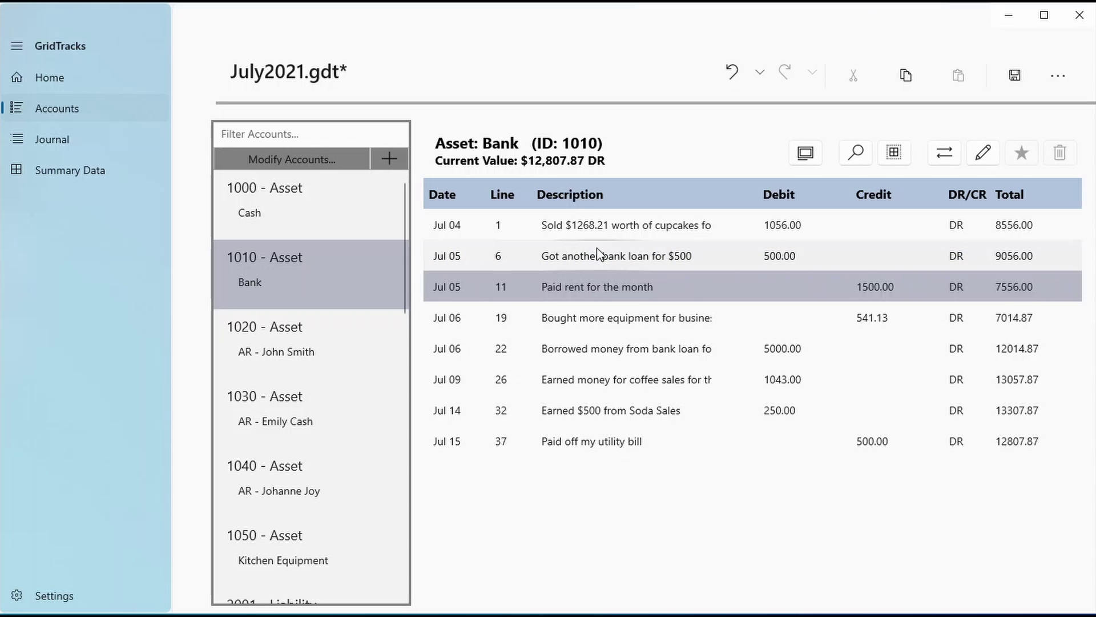
pyautogui.click(937, 156)
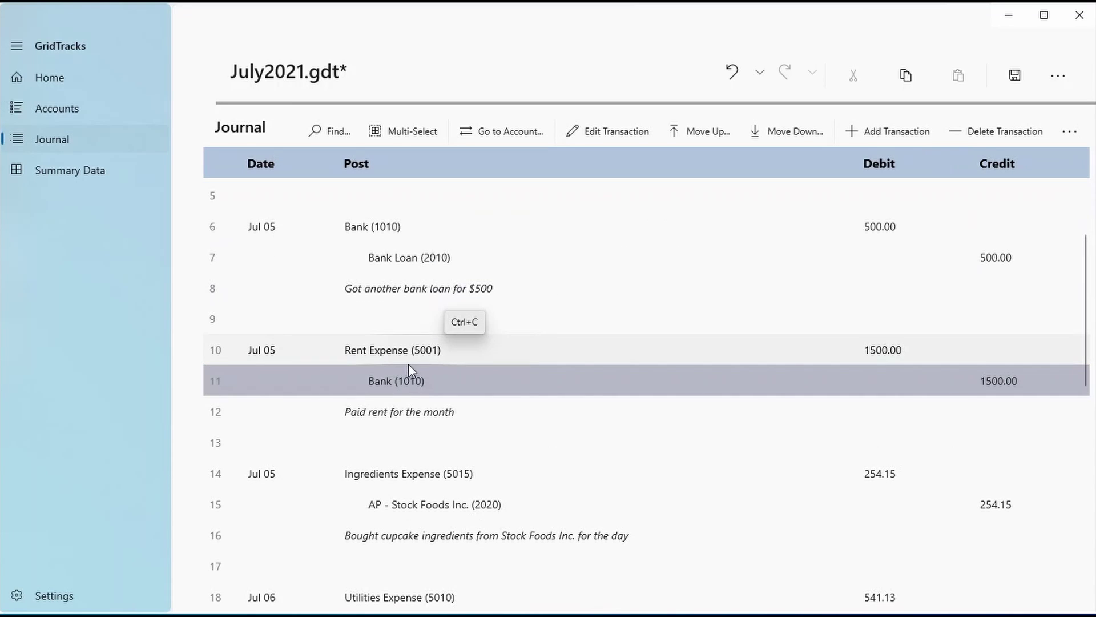
pyautogui.click(361, 353)
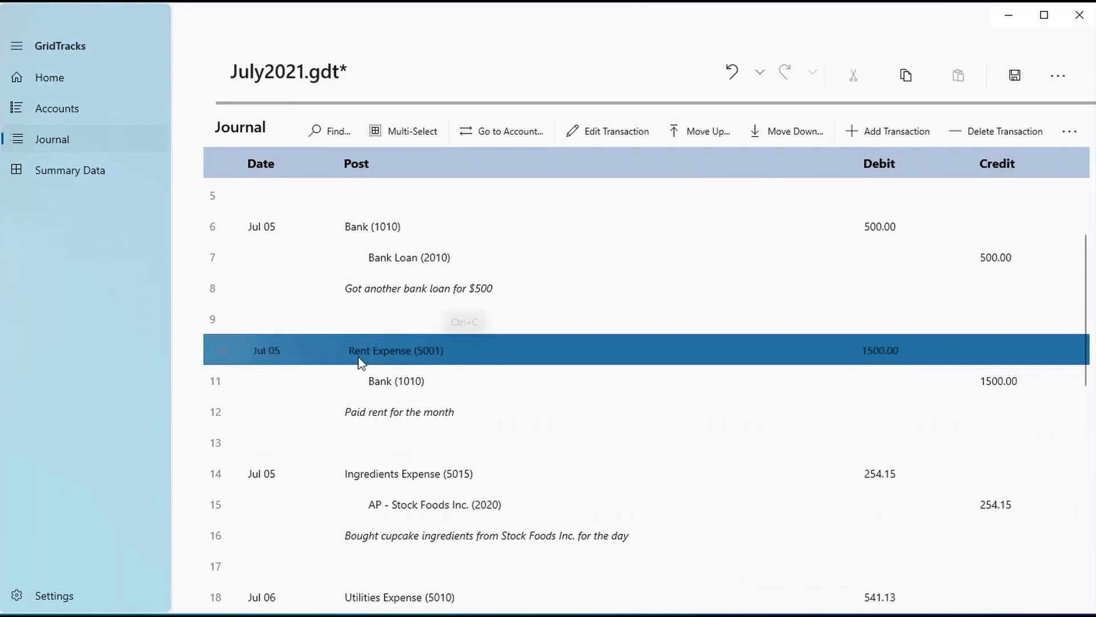
pyautogui.click(803, 127)
pyautogui.scroll(1, 371, 400)
pyautogui.click(372, 415)
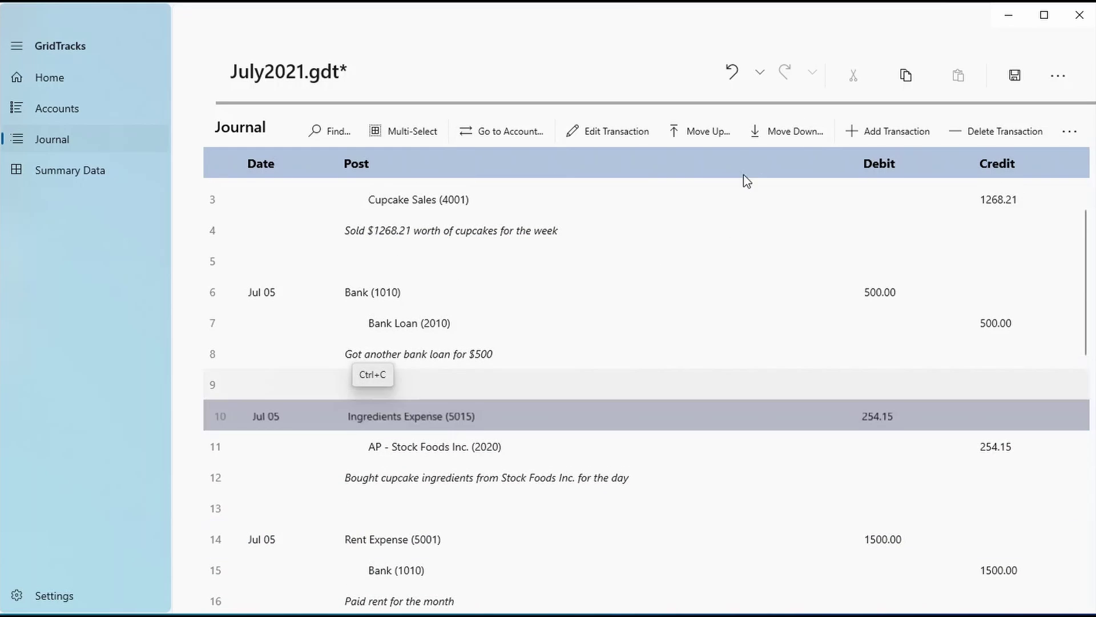
pyautogui.click(705, 131)
pyautogui.click(437, 348)
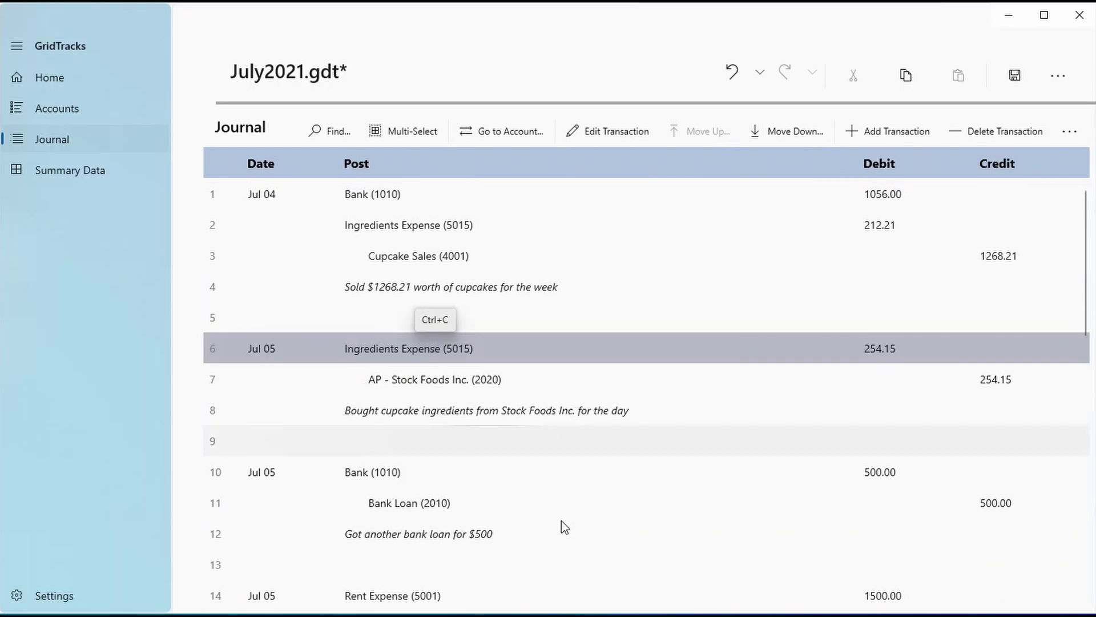
pyautogui.scroll(-4, 249, 502)
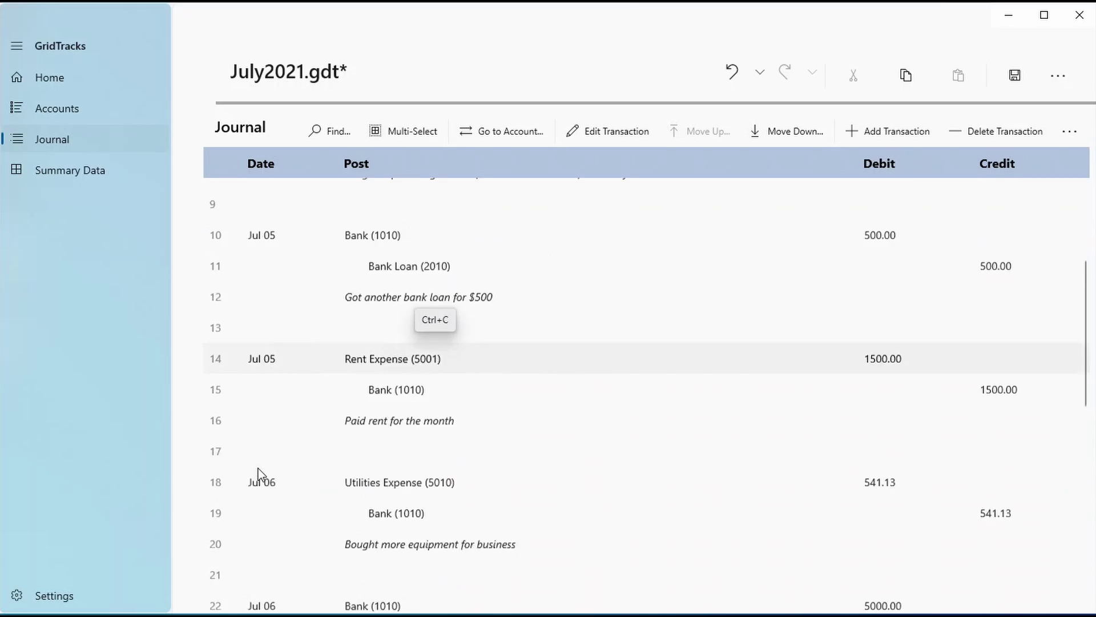
pyautogui.scroll(-2, 258, 468)
pyautogui.click(289, 271)
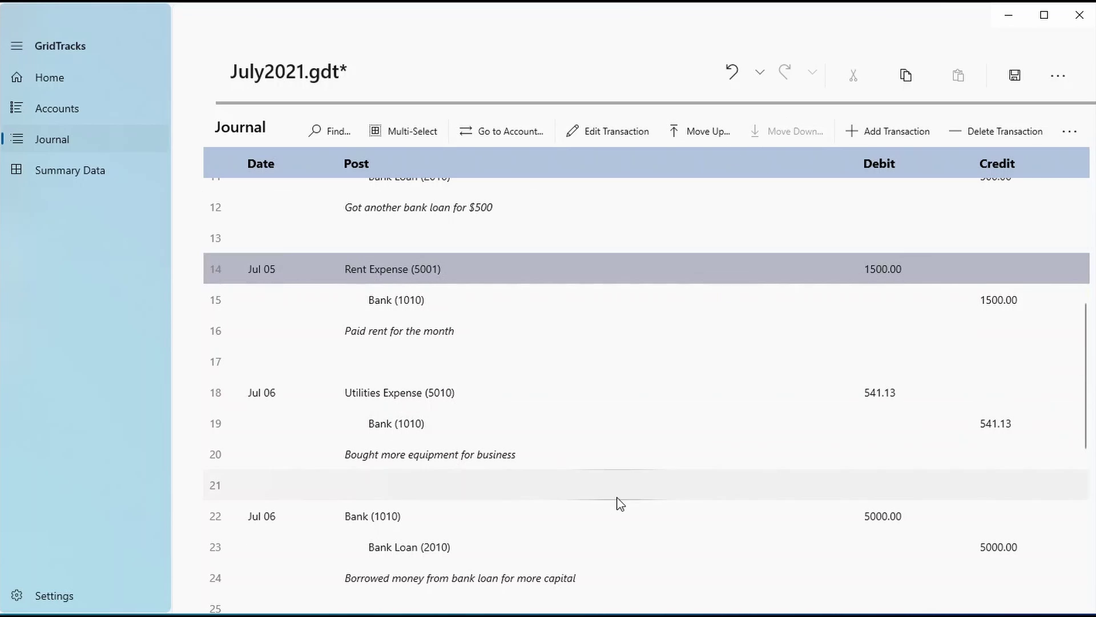
pyautogui.scroll(6, 621, 505)
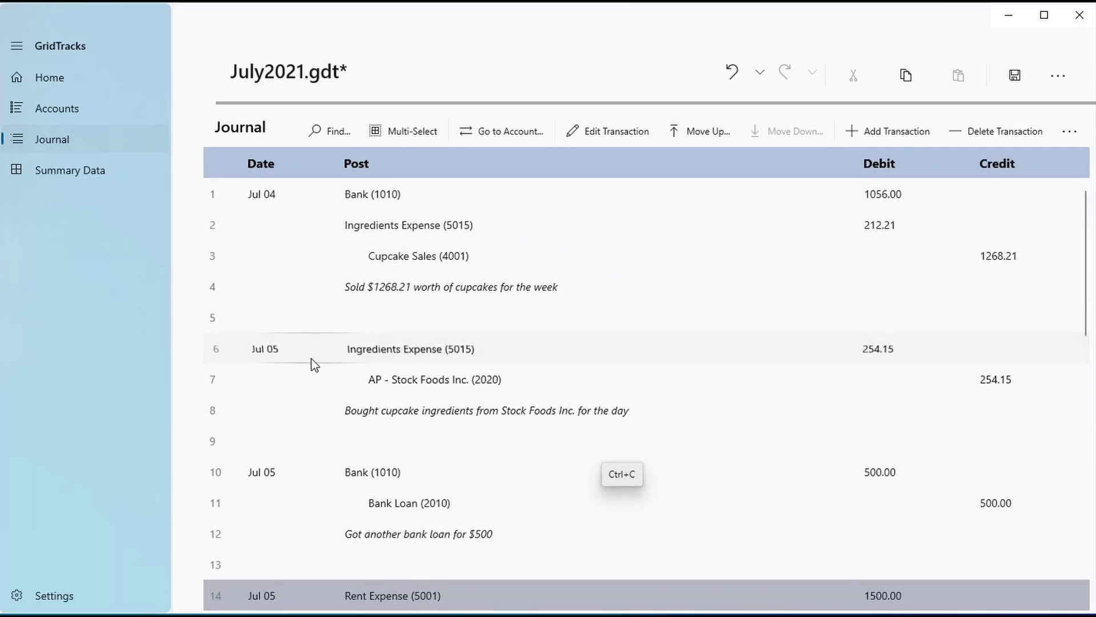
pyautogui.click(311, 358)
pyautogui.click(342, 201)
pyautogui.click(332, 354)
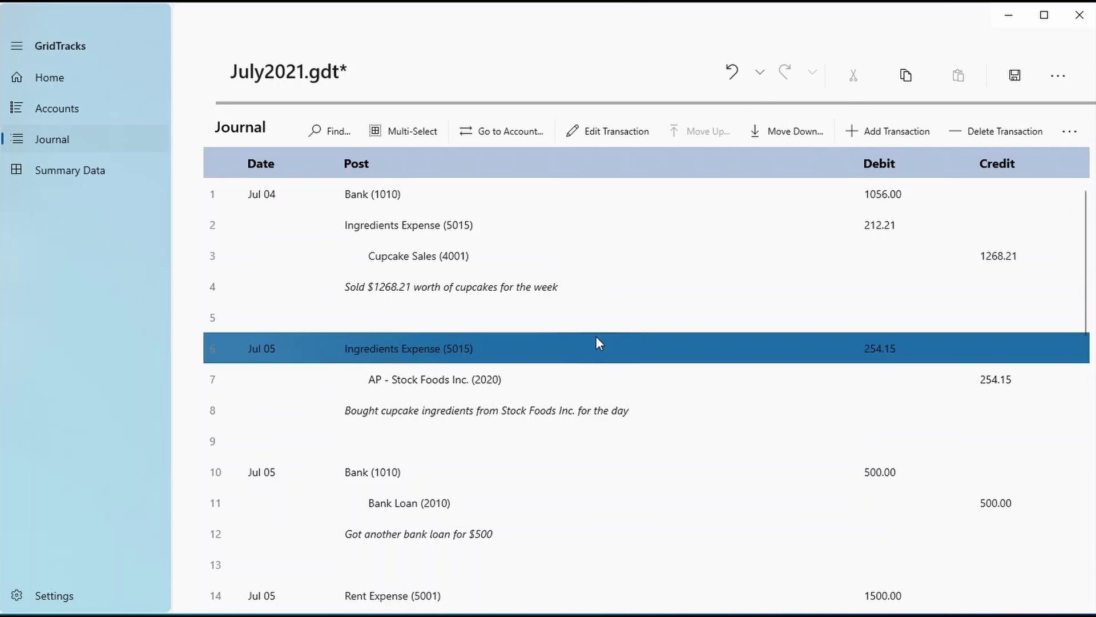
pyautogui.scroll(-1, 598, 337)
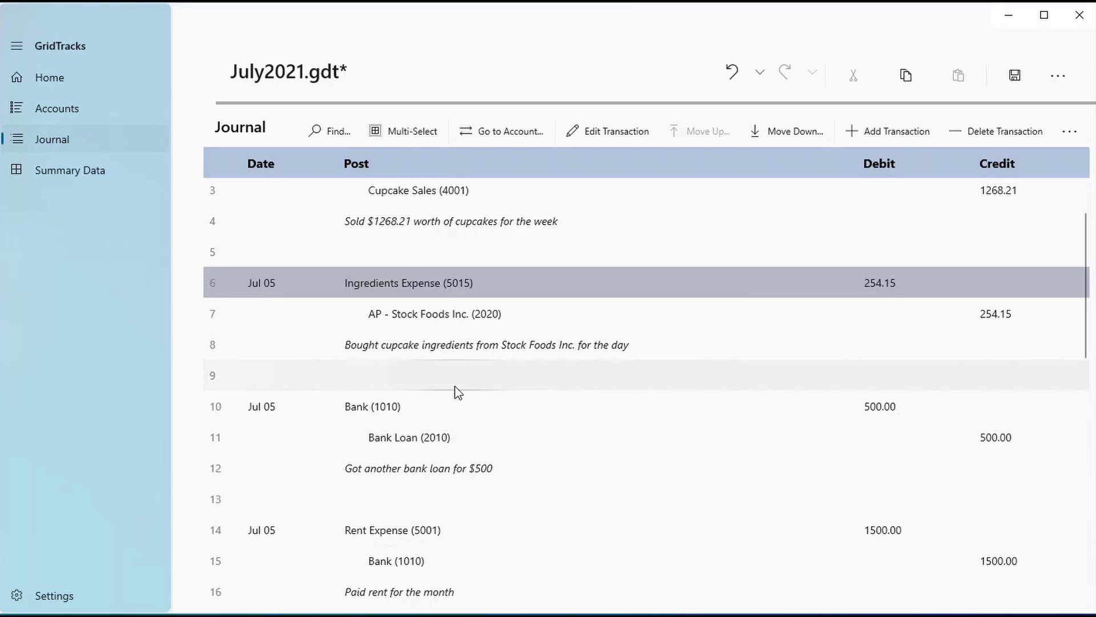
pyautogui.click(335, 136)
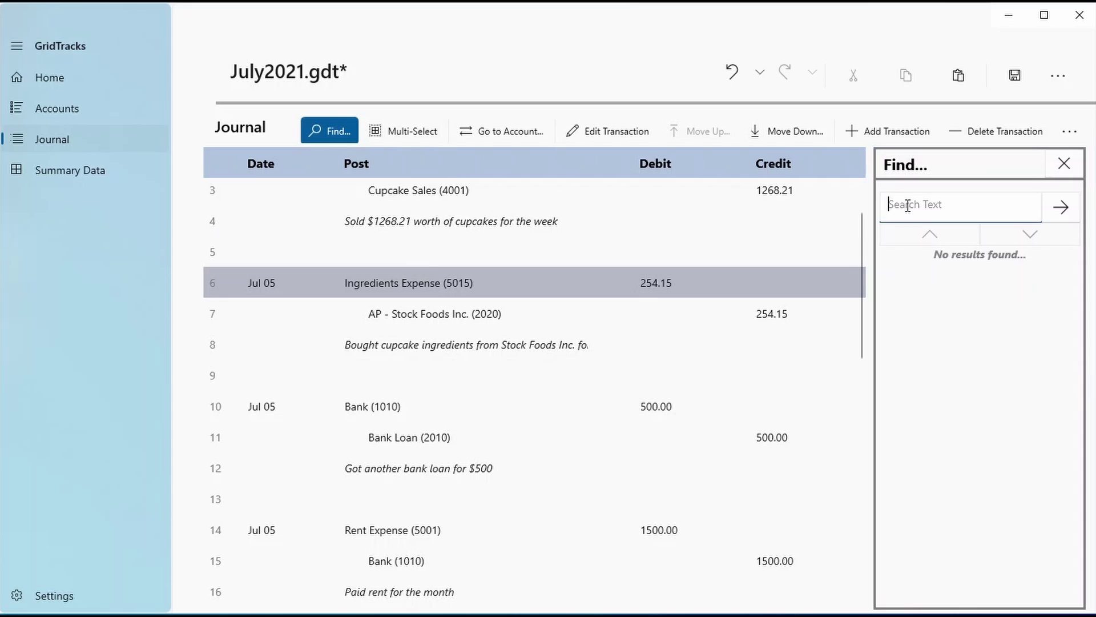
pyautogui.write('Bank')
pyautogui.press('Return')
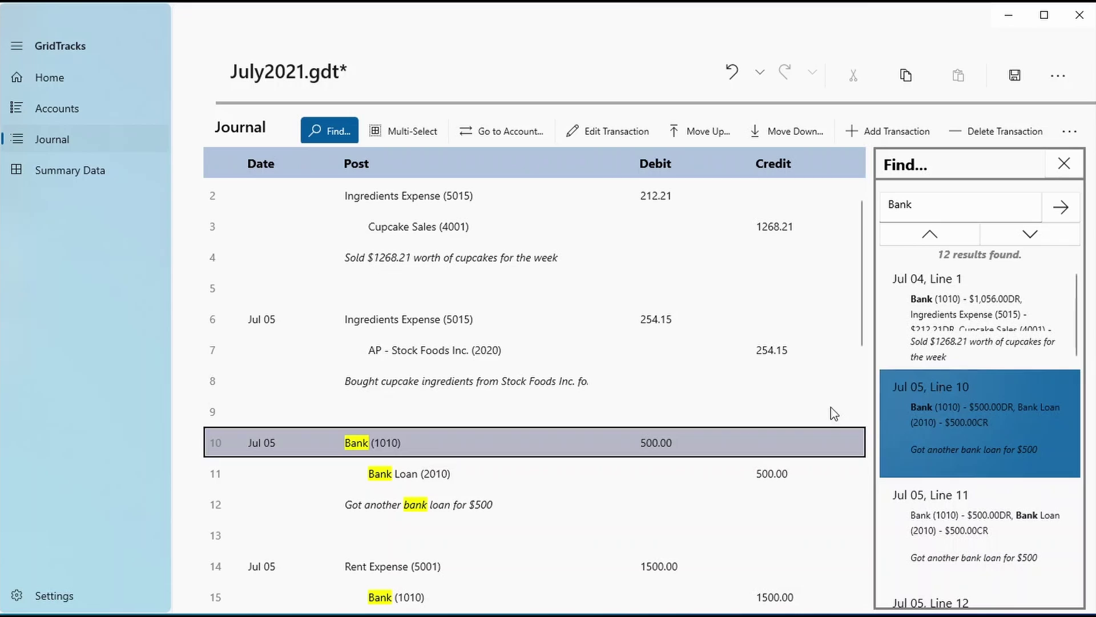
pyautogui.click(1030, 234)
pyautogui.click(1023, 234)
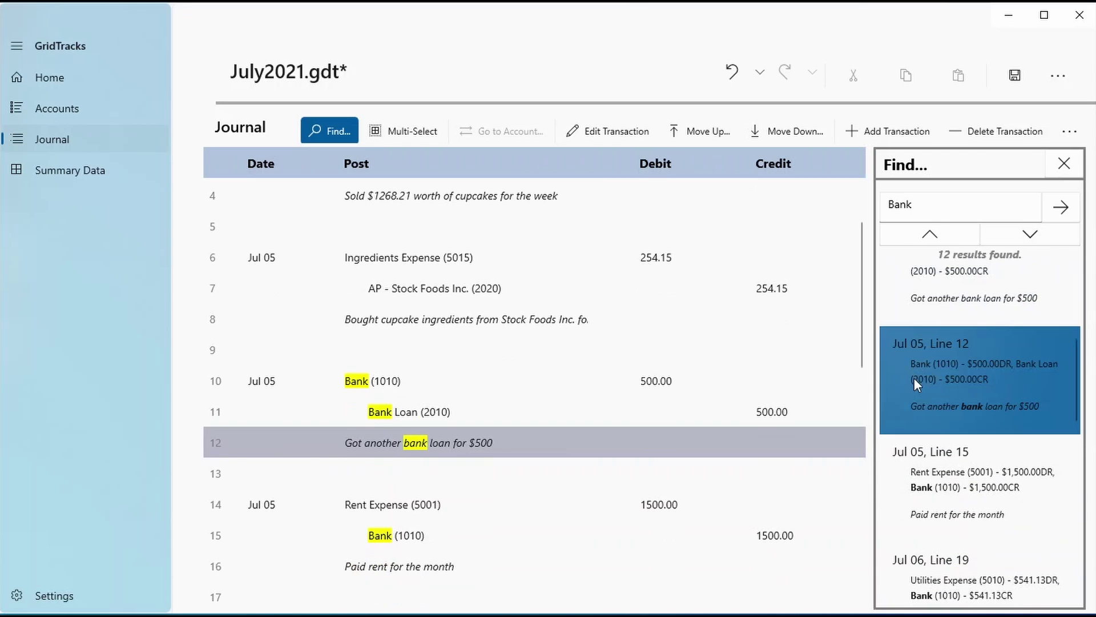
pyautogui.click(947, 229)
pyautogui.click(697, 454)
pyautogui.scroll(-3, 372, 419)
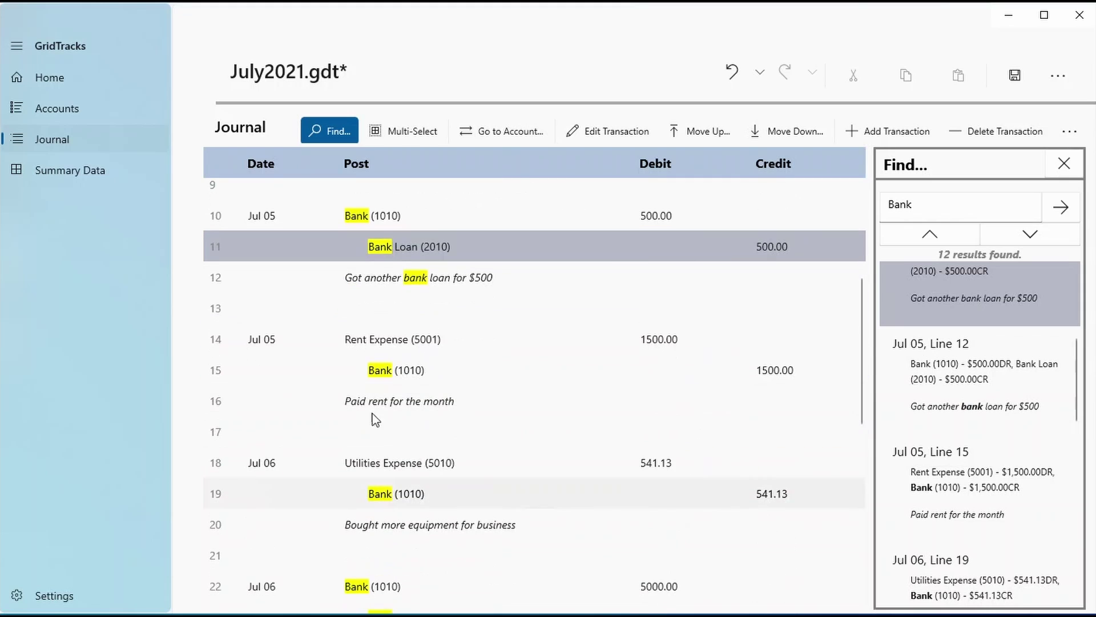
pyautogui.click(431, 369)
pyautogui.click(967, 438)
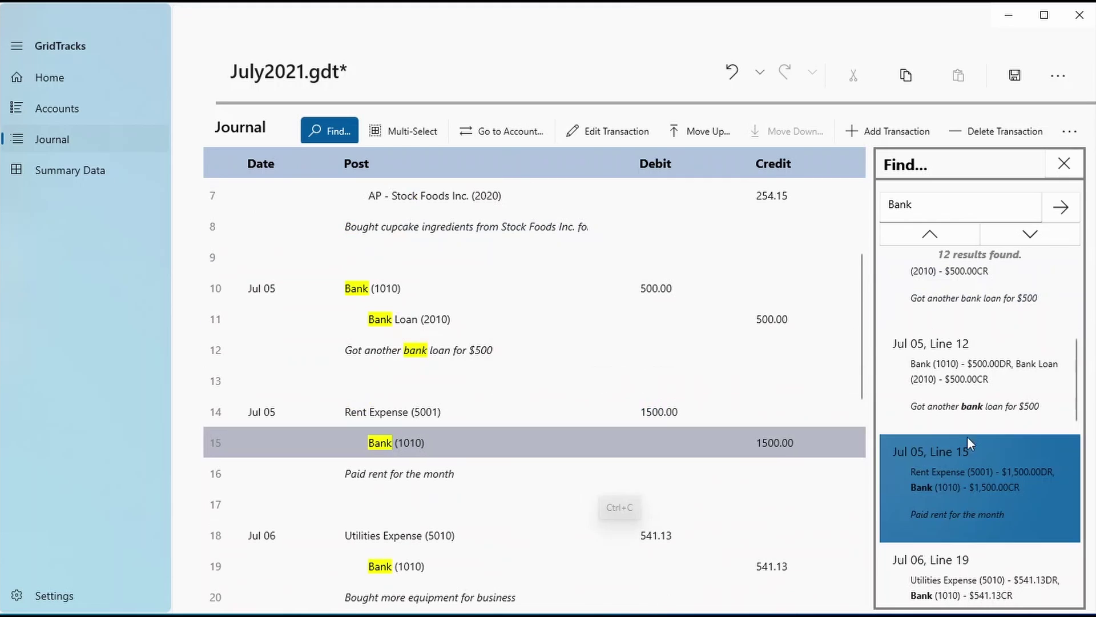
pyautogui.click(465, 559)
pyautogui.scroll(3, 508, 320)
pyautogui.scroll(2, 515, 269)
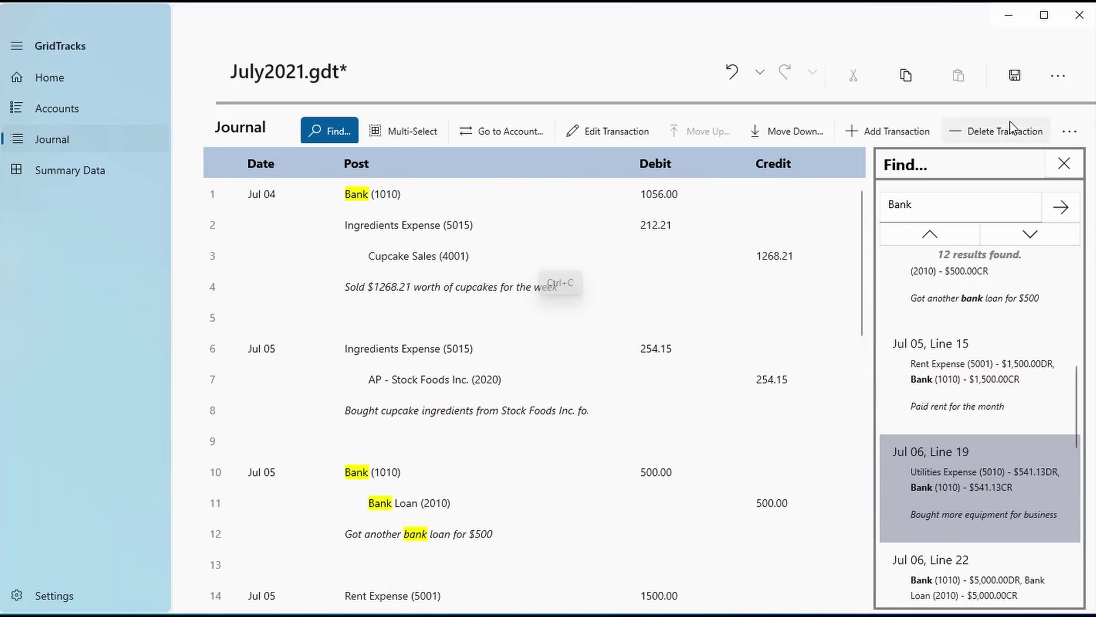
pyautogui.click(1063, 164)
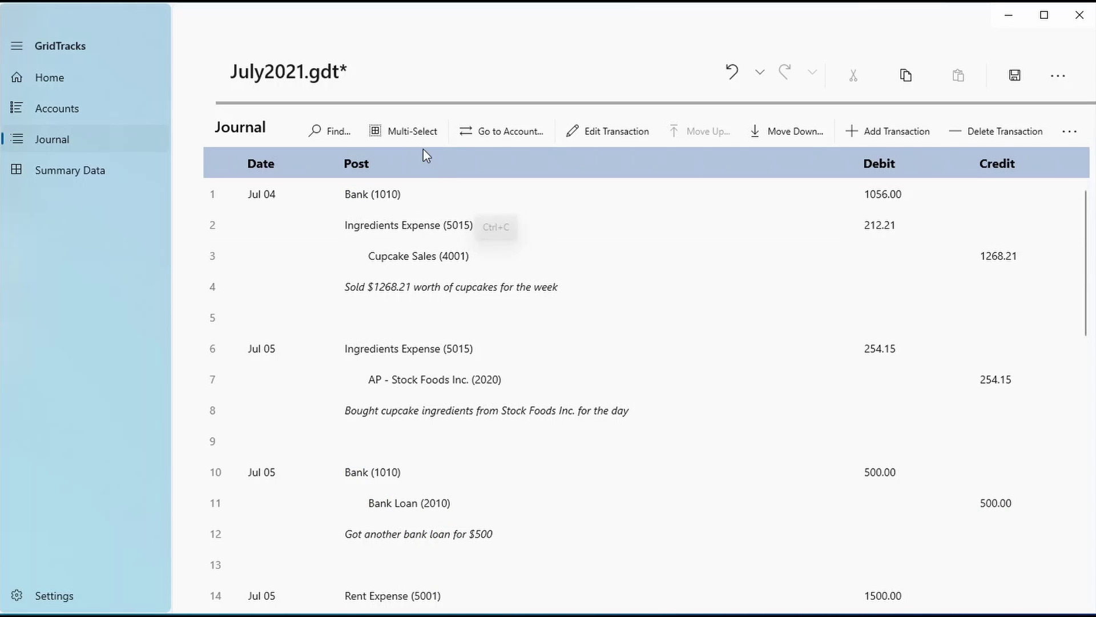
# Turn on multi-select and select journal lines 4 through 9 of the Jul 05 ingredients purchase
pyautogui.click(409, 133)
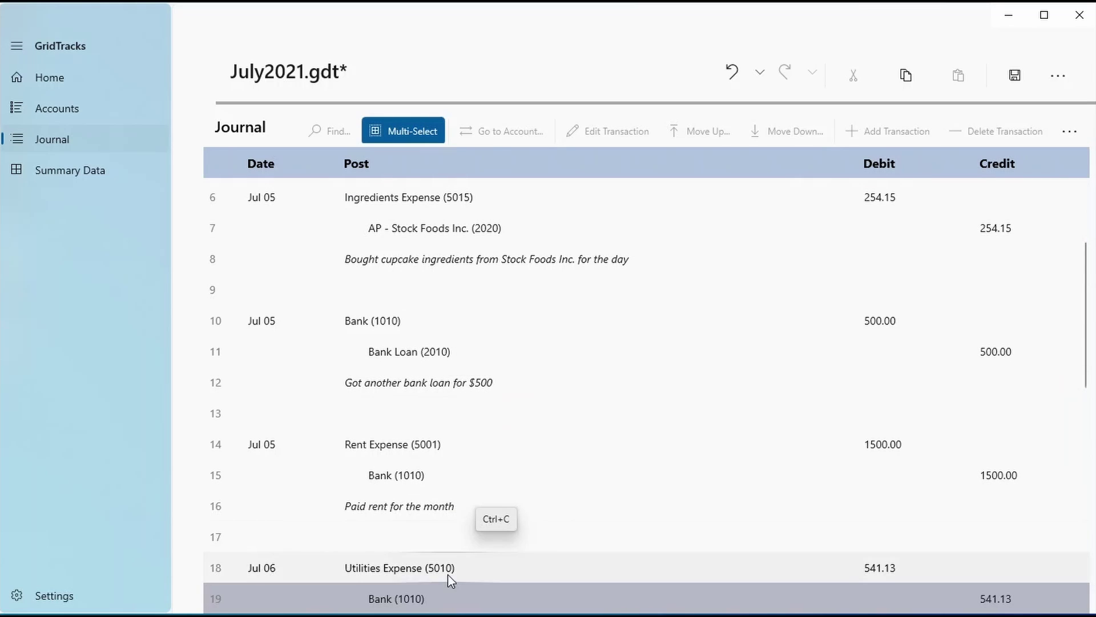
pyautogui.scroll(3, 413, 309)
pyautogui.moveTo(414, 290); pyautogui.dragTo(447, 354)
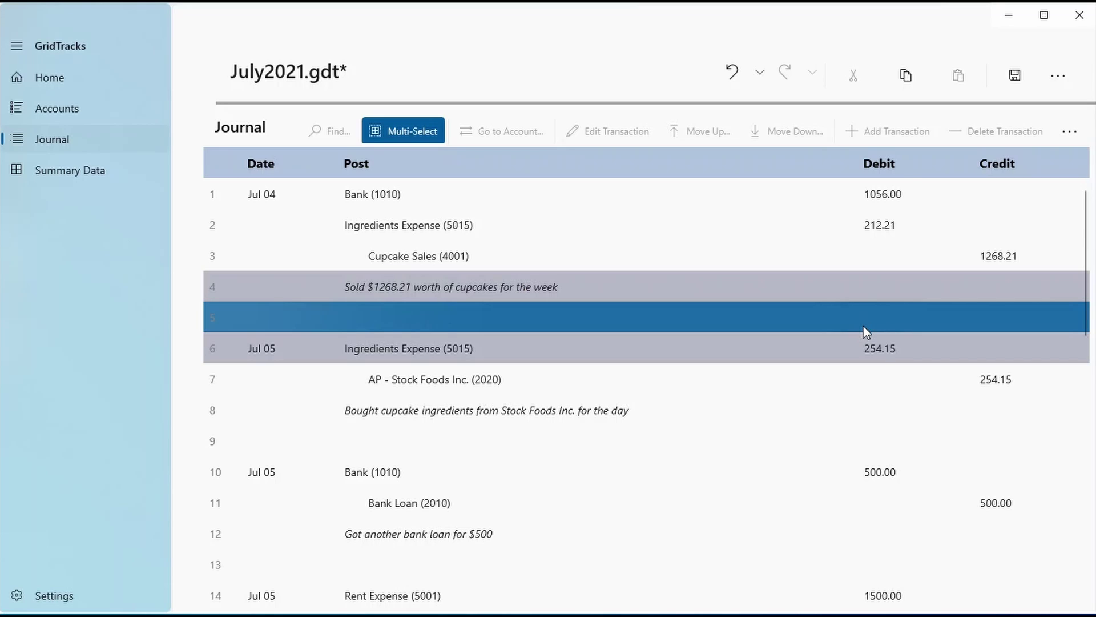
pyautogui.click(805, 380)
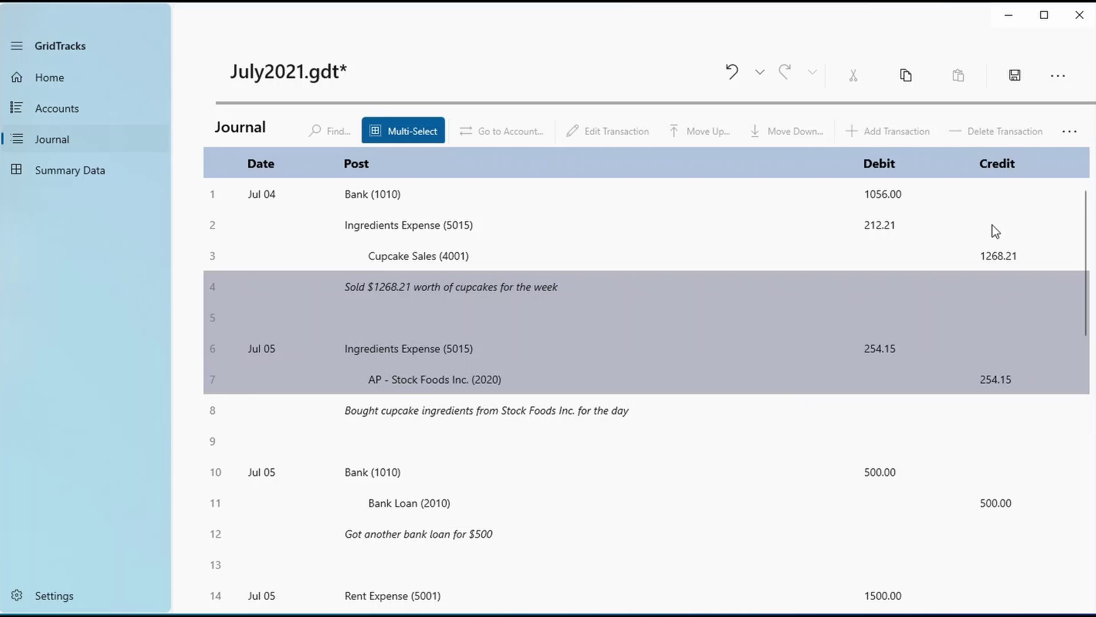
pyautogui.click(478, 406)
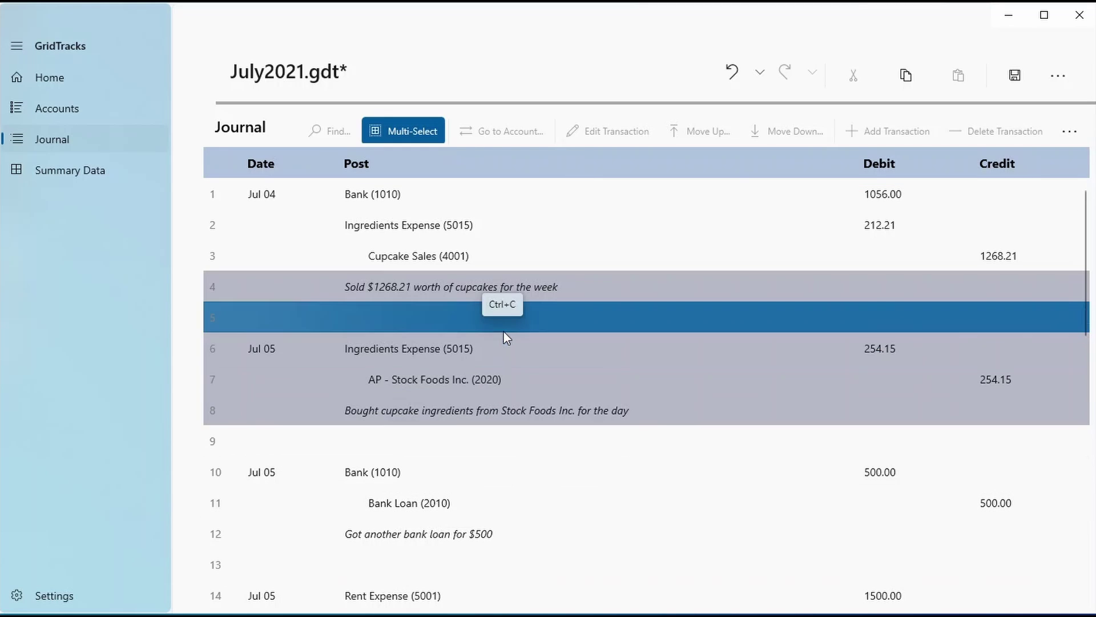
pyautogui.click(495, 448)
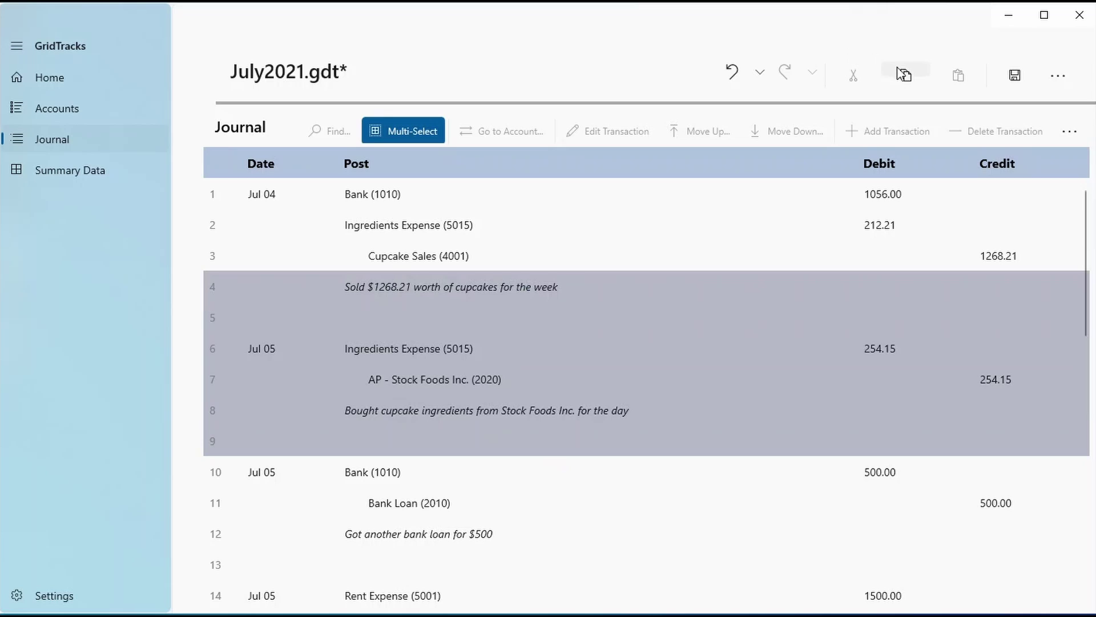
# Replace Notepad's old text with the copied journal lines 4–9, then minimise Notepad
pyautogui.hotkey('alt', 'Tab')
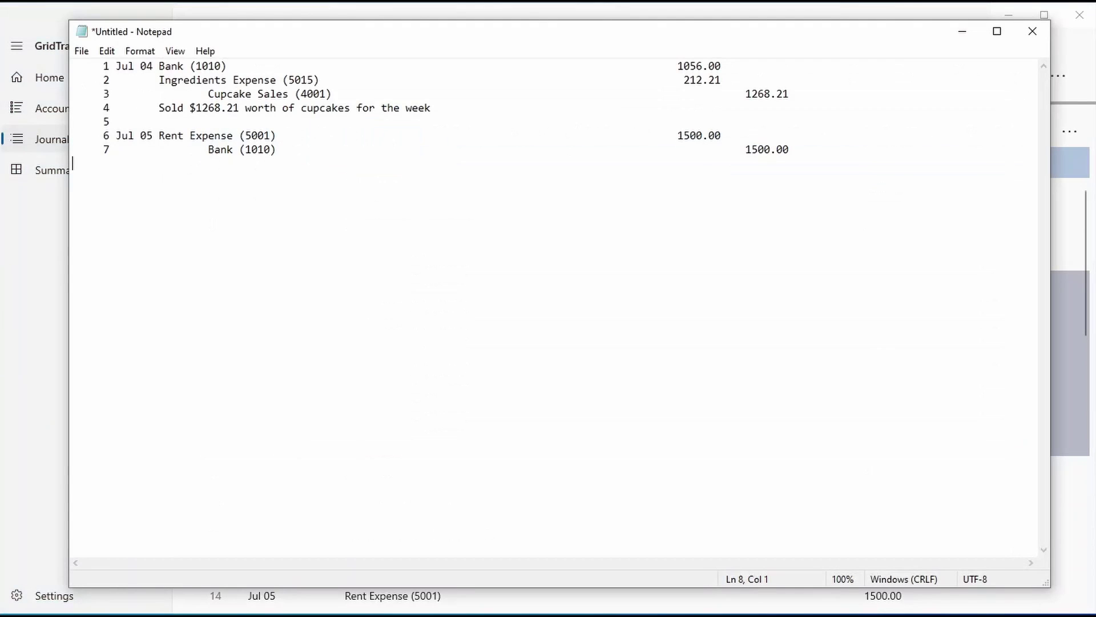
pyautogui.hotkey('ctrl', 'a')
pyautogui.press('Delete')
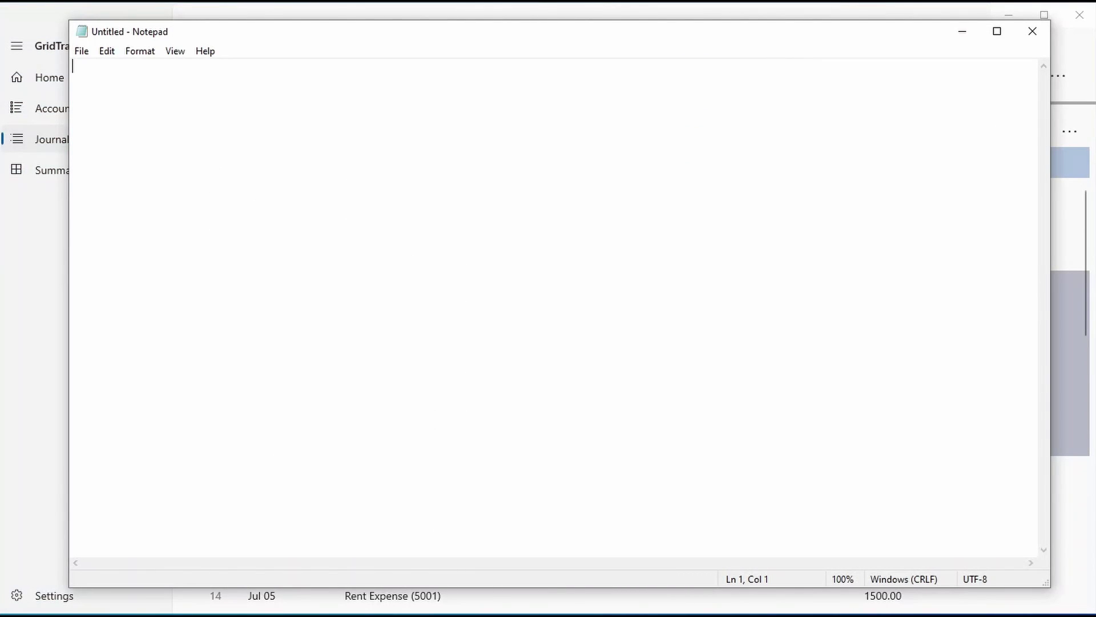
pyautogui.hotkey('ctrl', 'v')
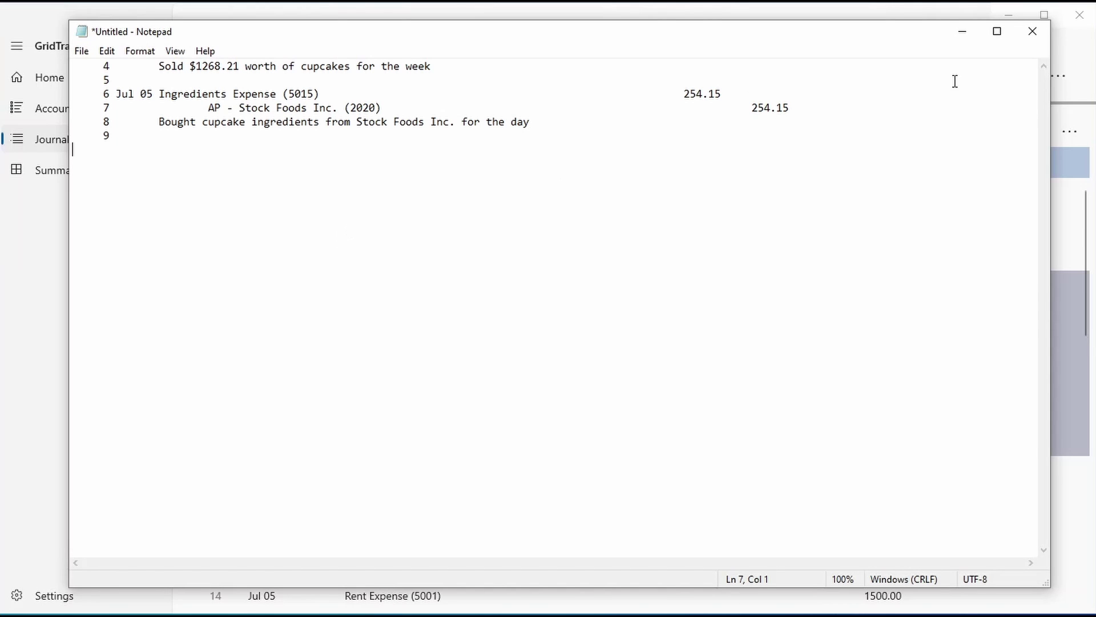
pyautogui.click(969, 39)
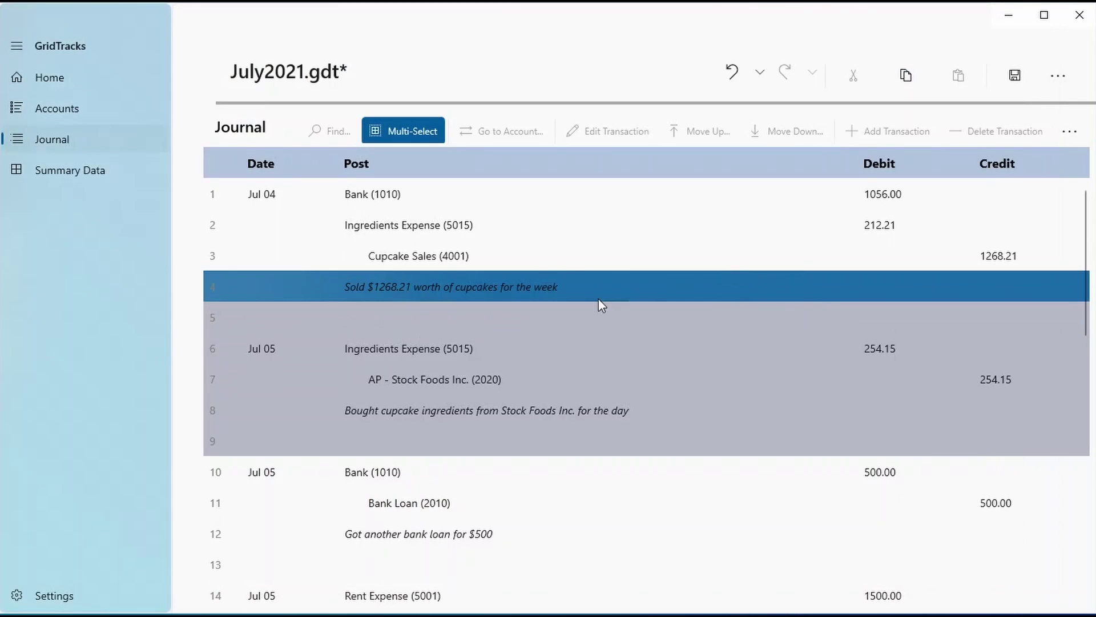
# Turn multi-select off and select the Jul 04 Bank (1010) journal line
pyautogui.click(412, 132)
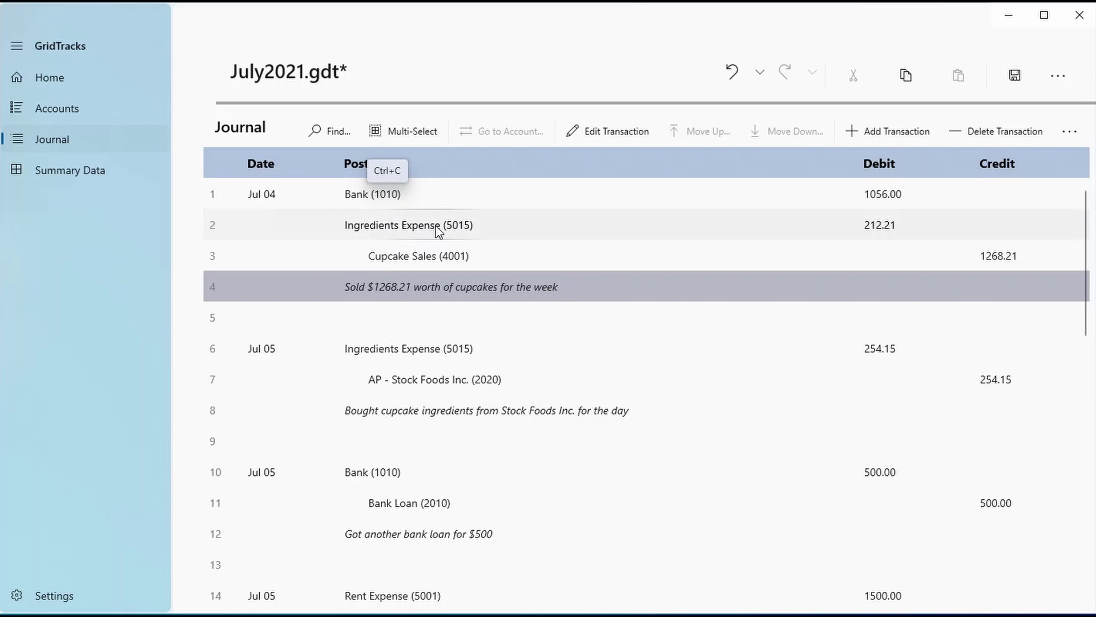
pyautogui.click(414, 204)
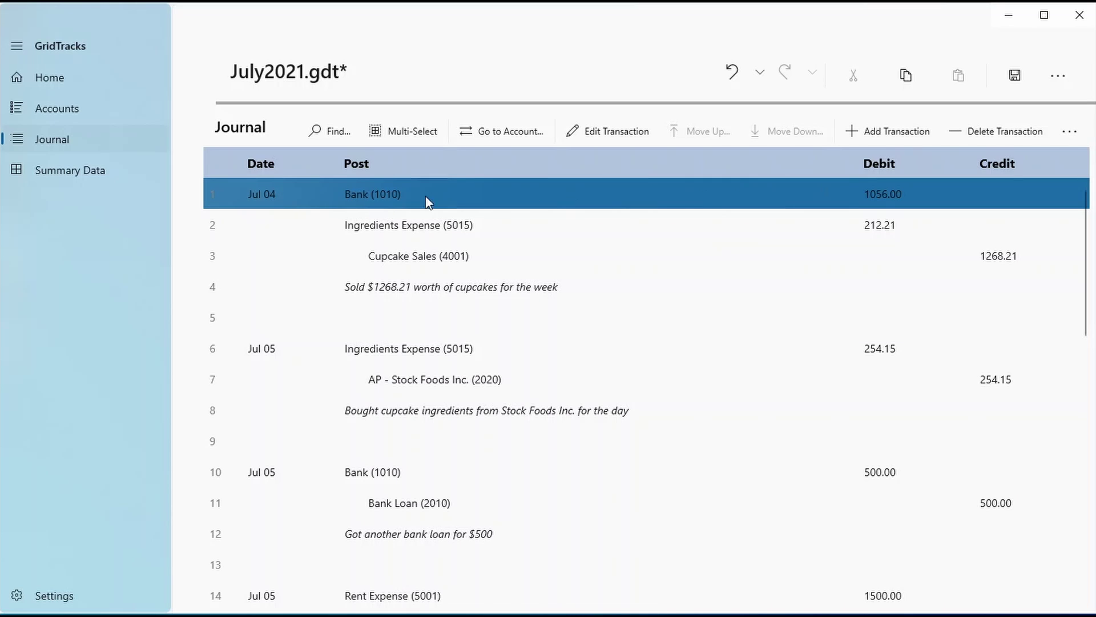
# Jump to receivable account 1030 and open its notes, placing the cursor below the SIN line
pyautogui.click(502, 131)
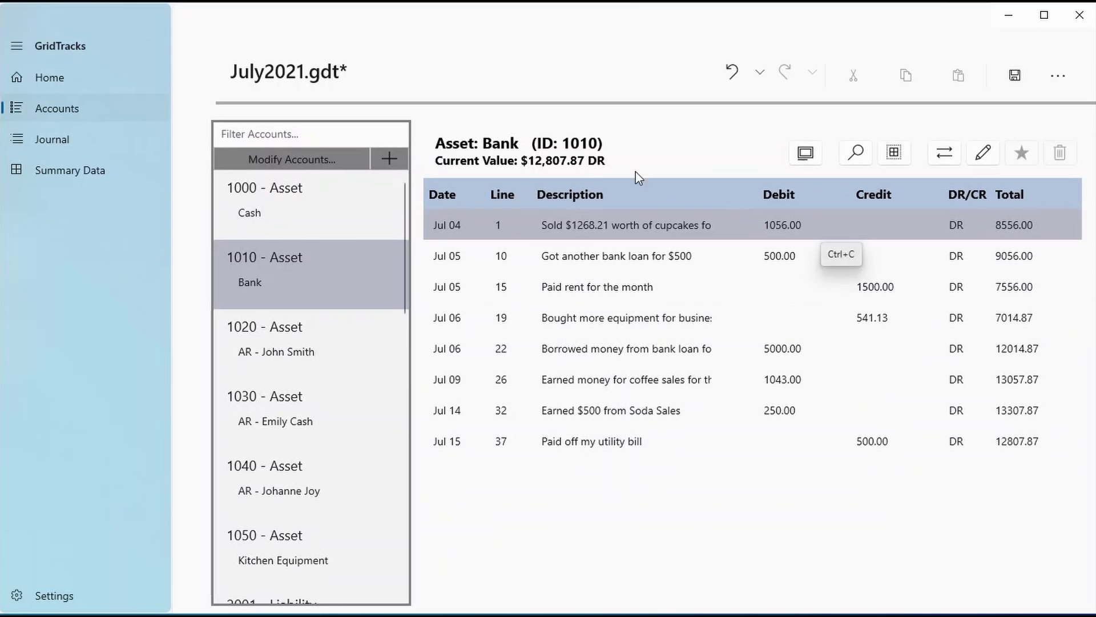
pyautogui.click(565, 237)
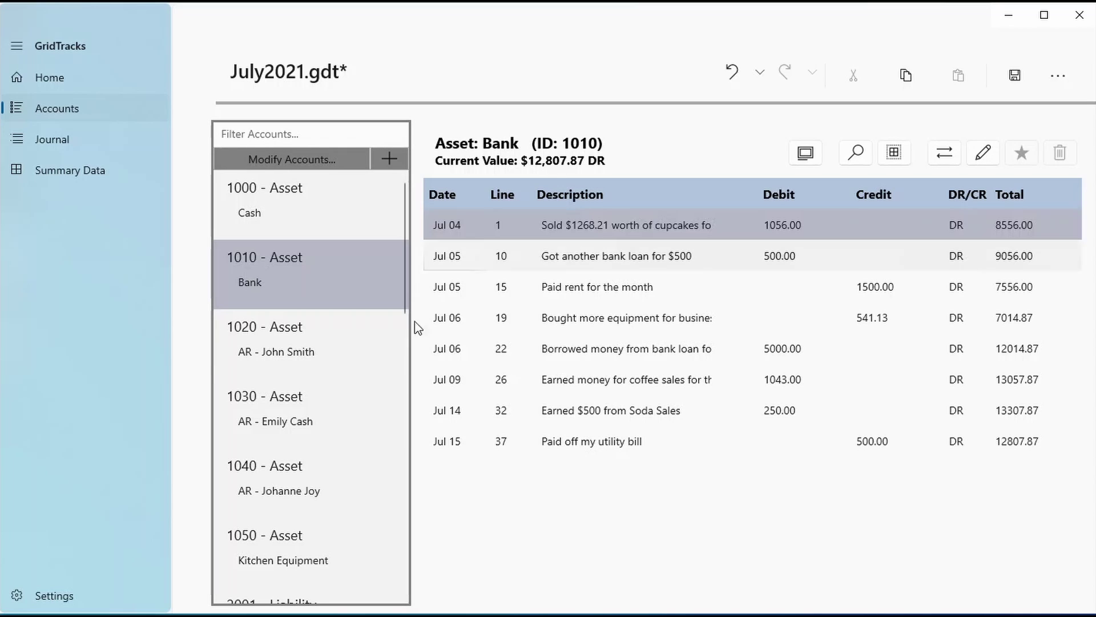
pyautogui.click(343, 406)
pyautogui.click(813, 152)
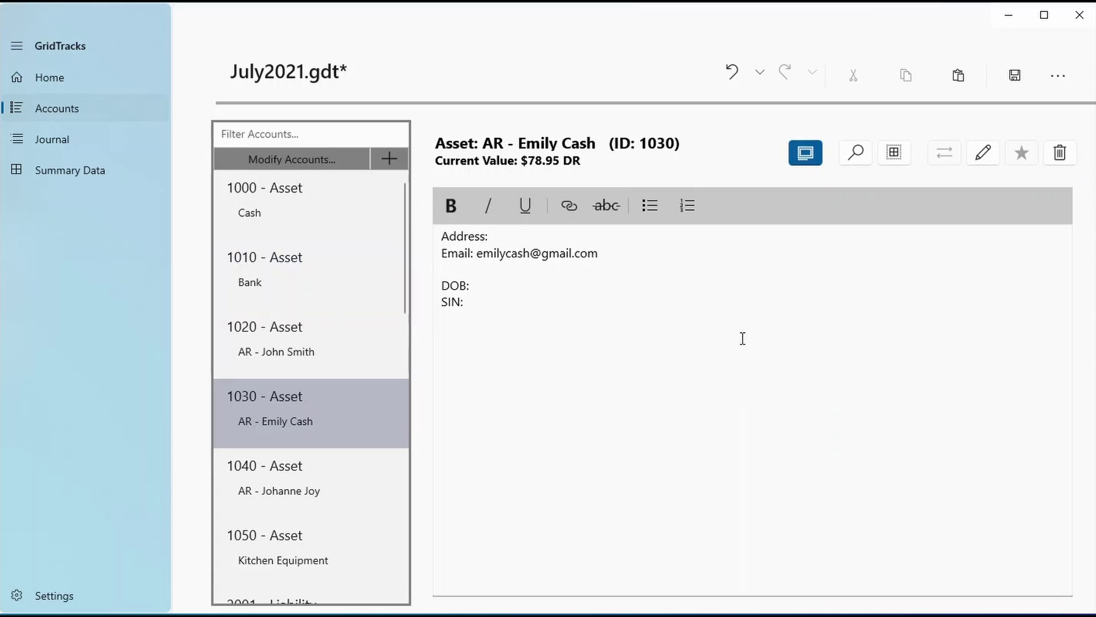
pyautogui.click(531, 373)
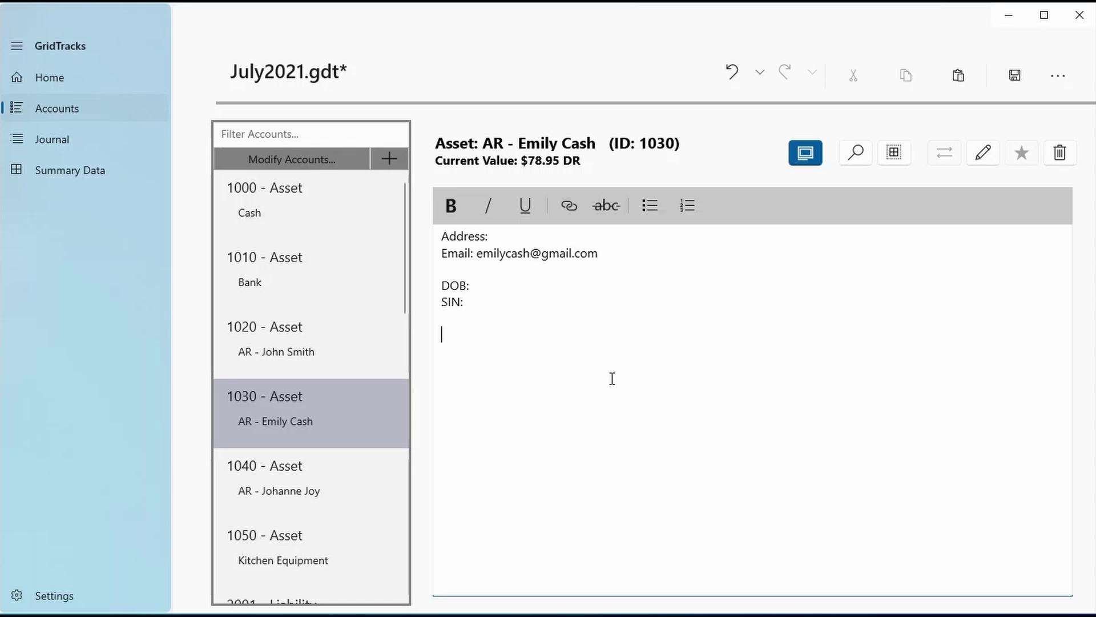
# Search the accounts for 'DR' and open the Bank 1010 ledger
pyautogui.click(805, 153)
pyautogui.click(855, 152)
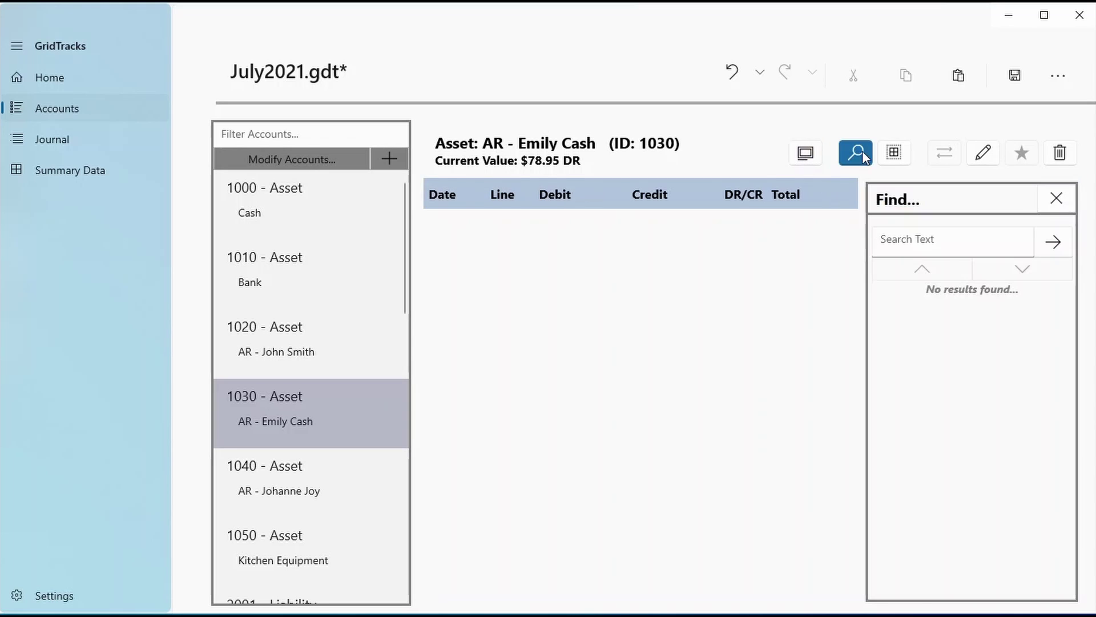
pyautogui.click(917, 237)
pyautogui.write('DR')
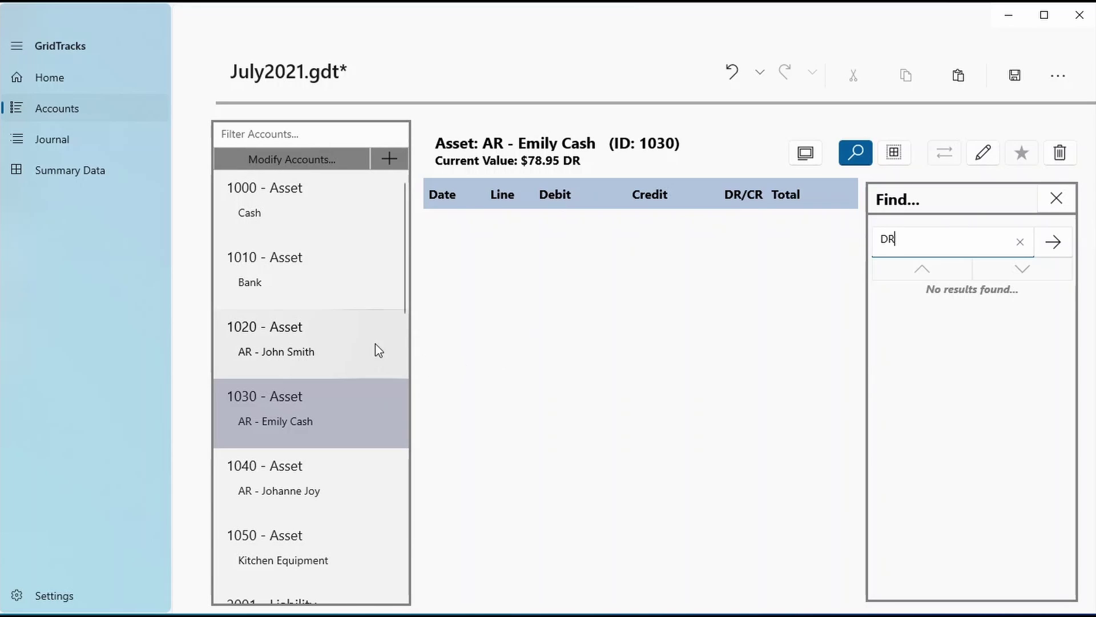
pyautogui.click(331, 294)
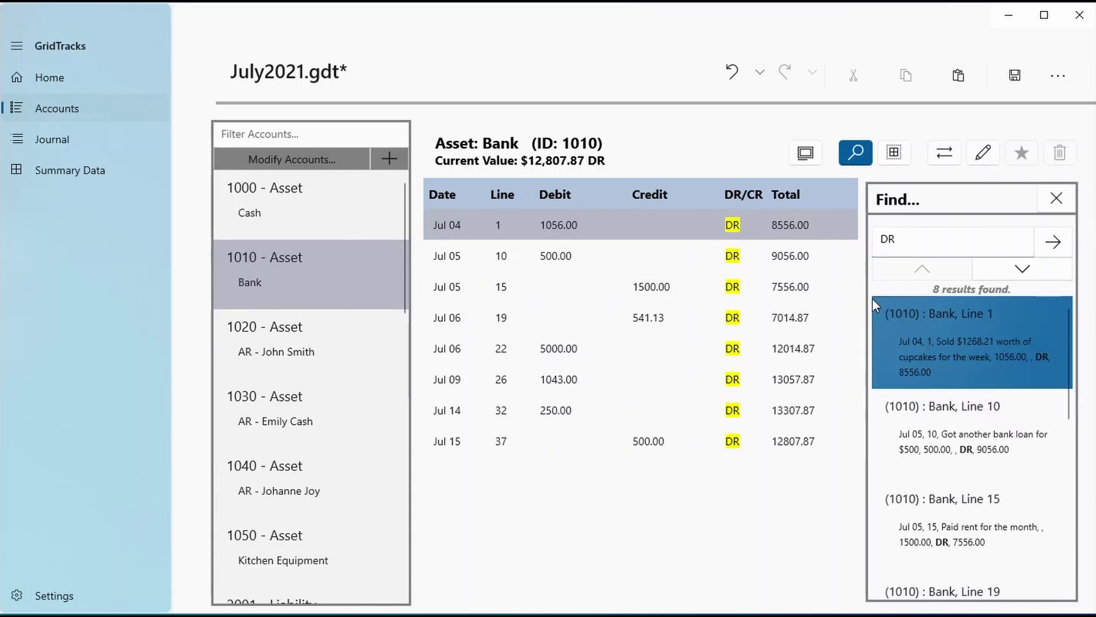
# Select the Jul 06, Jul 09 and Jul 15 Bank entries and check the account's notes
pyautogui.click(910, 234)
pyautogui.click(785, 321)
pyautogui.click(778, 381)
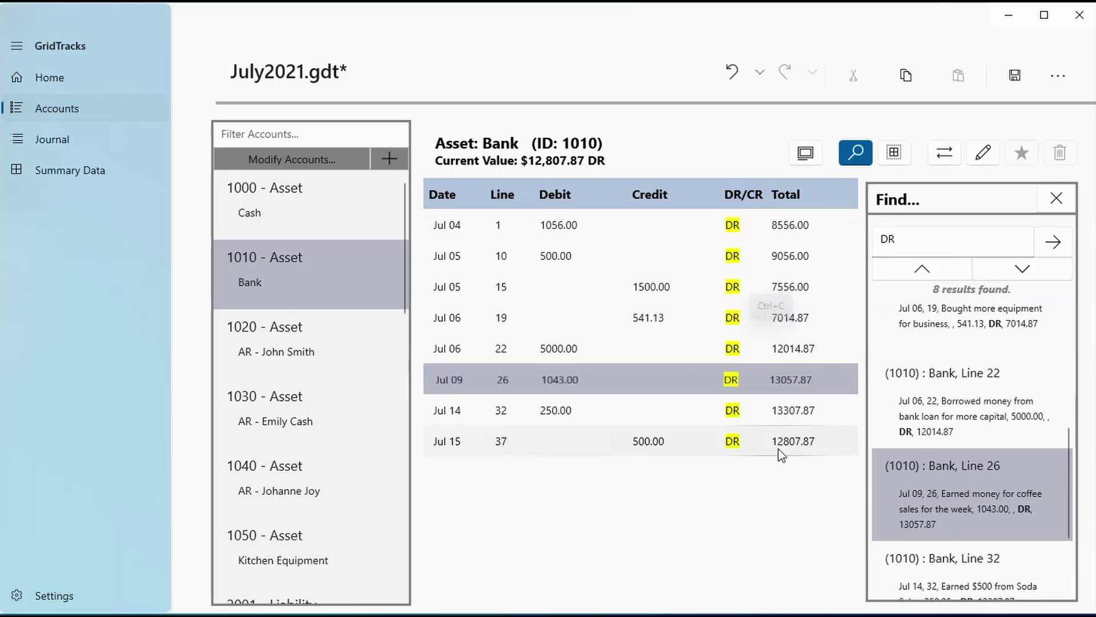
pyautogui.click(778, 448)
pyautogui.click(807, 154)
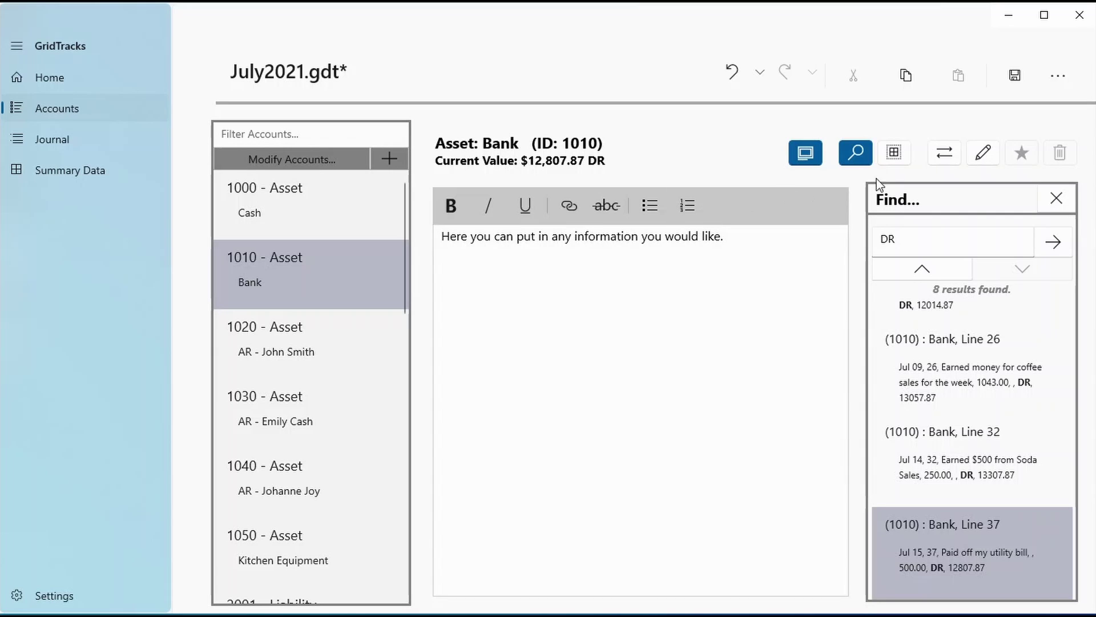
pyautogui.click(806, 153)
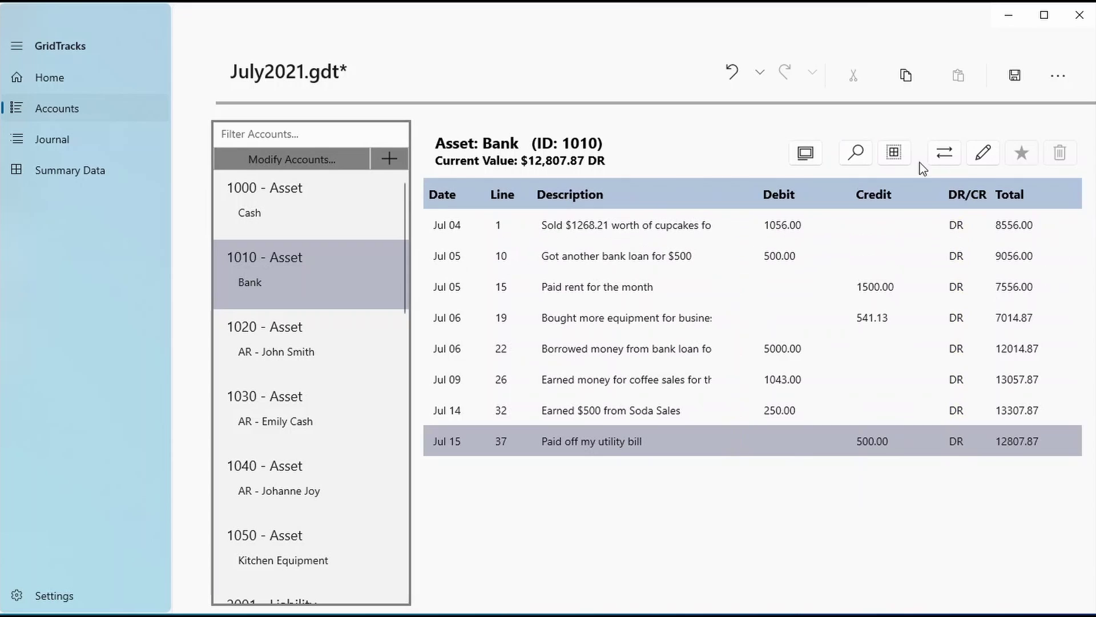
# Turn on multi-select and select the Bank ledger rows from Jul 05 to Jul 14
pyautogui.click(894, 152)
pyautogui.click(786, 411)
pyautogui.moveTo(787, 410); pyautogui.dragTo(810, 237)
pyautogui.click(787, 326)
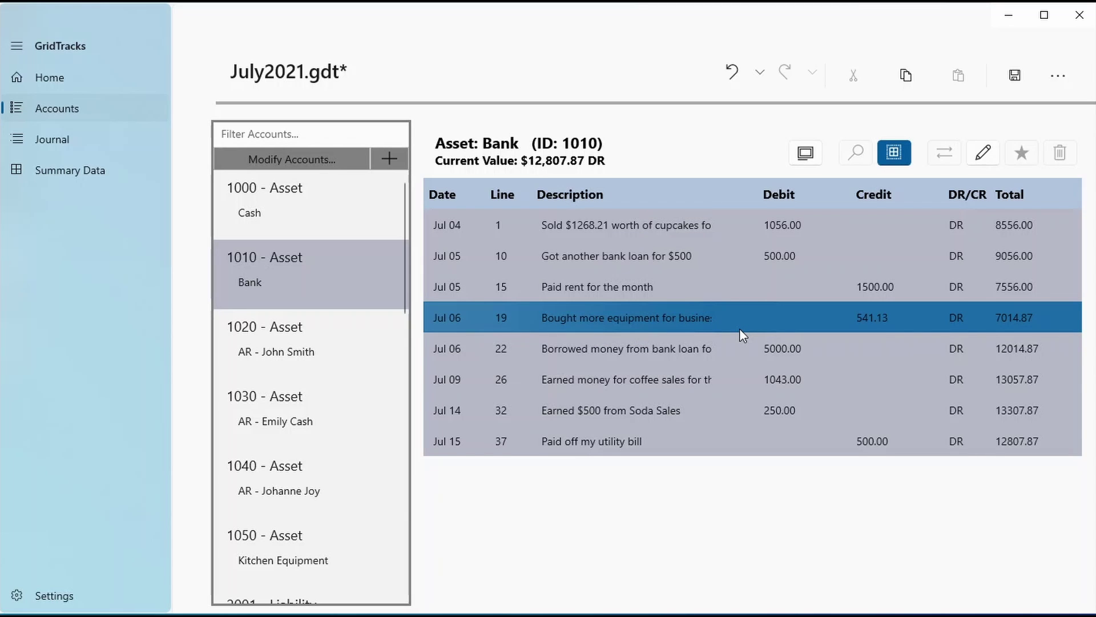
pyautogui.click(715, 378)
pyautogui.keyDown('ctrl'); pyautogui.click(715, 378); pyautogui.keyUp('ctrl')
pyautogui.click(844, 251)
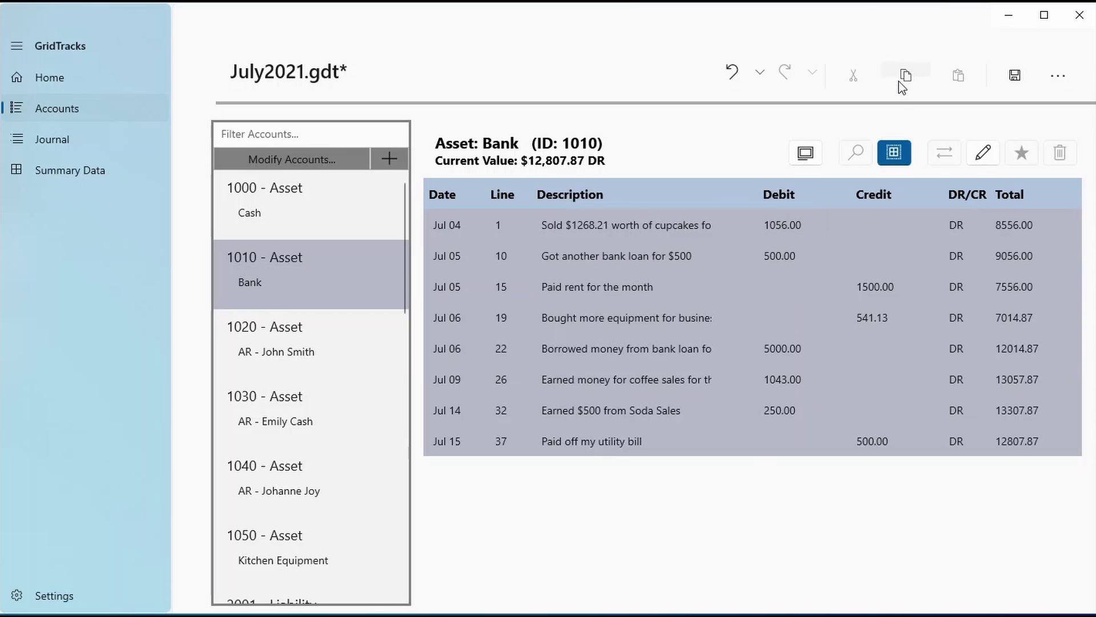
# Paste the copied Bank ledger rows into Notepad and minimise it
pyautogui.hotkey('alt', 'Tab')
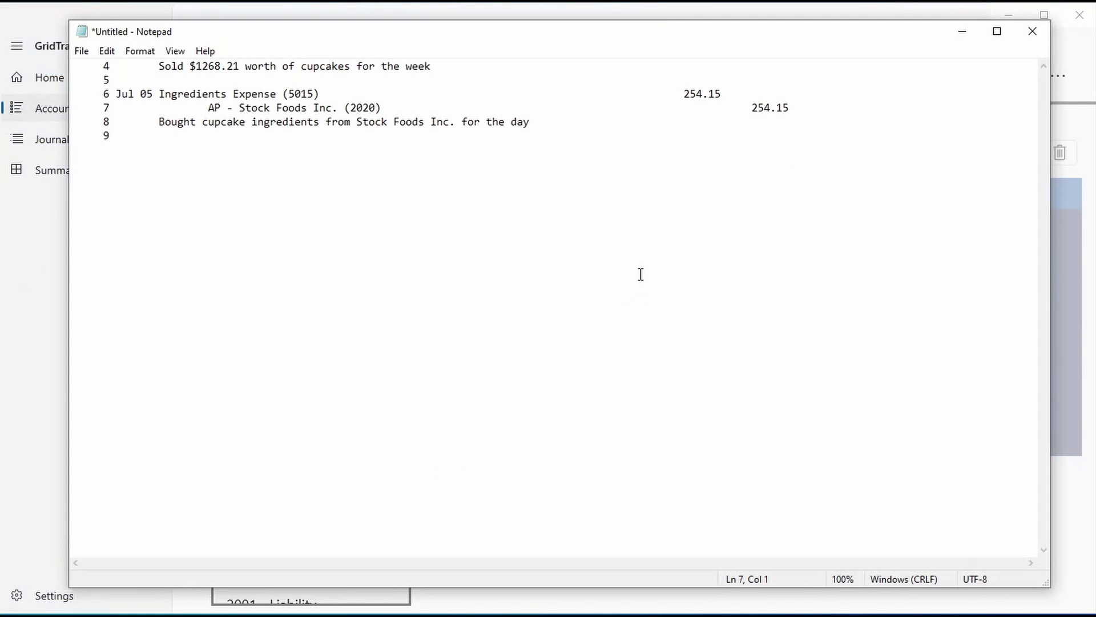
pyautogui.hotkey('ctrl', 'v')
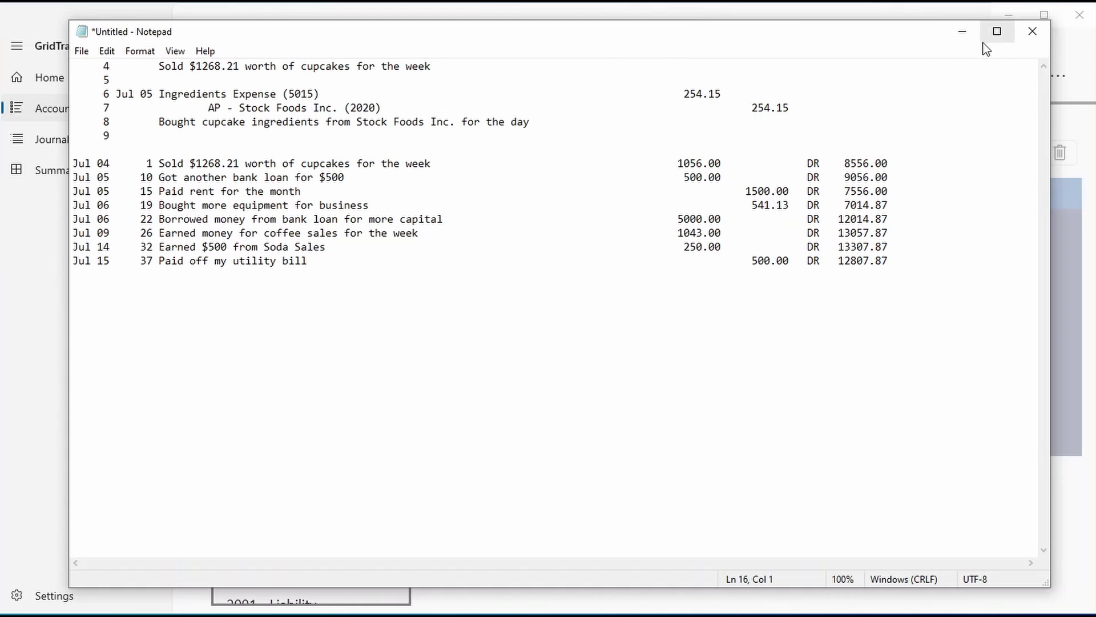
pyautogui.click(964, 32)
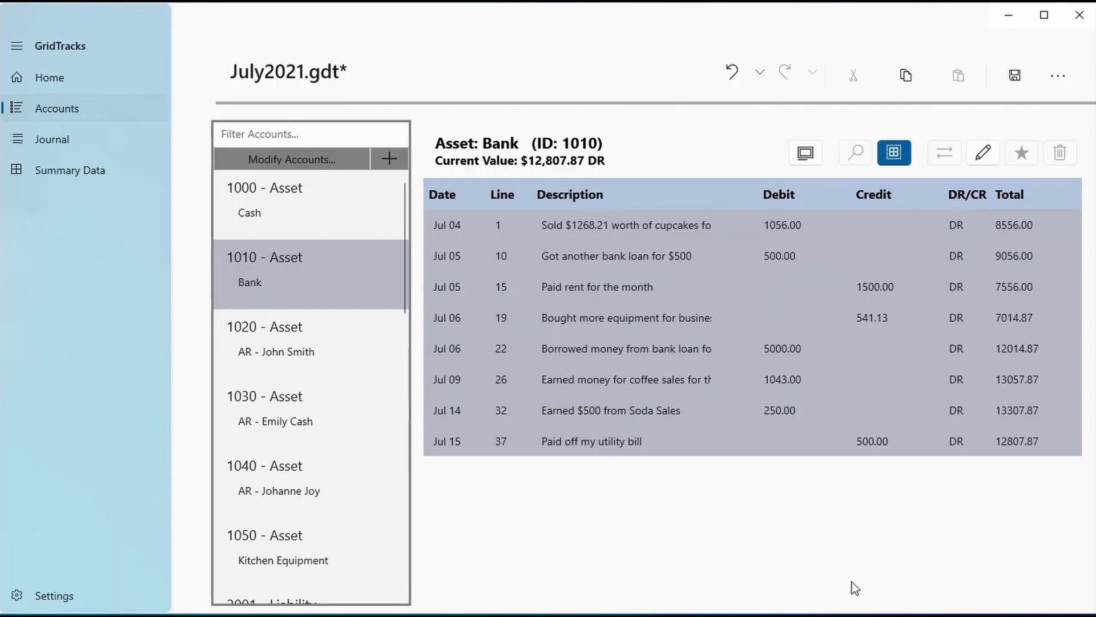
pyautogui.click(894, 152)
pyautogui.click(562, 357)
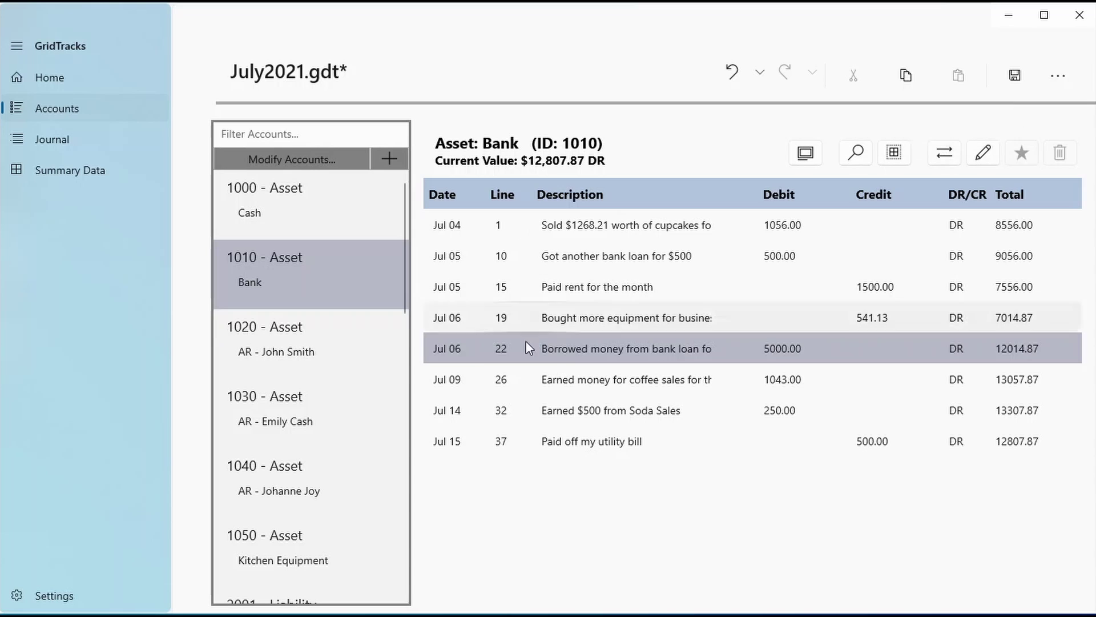
pyautogui.hotkey('ctrl', 'c')
pyautogui.click(458, 350)
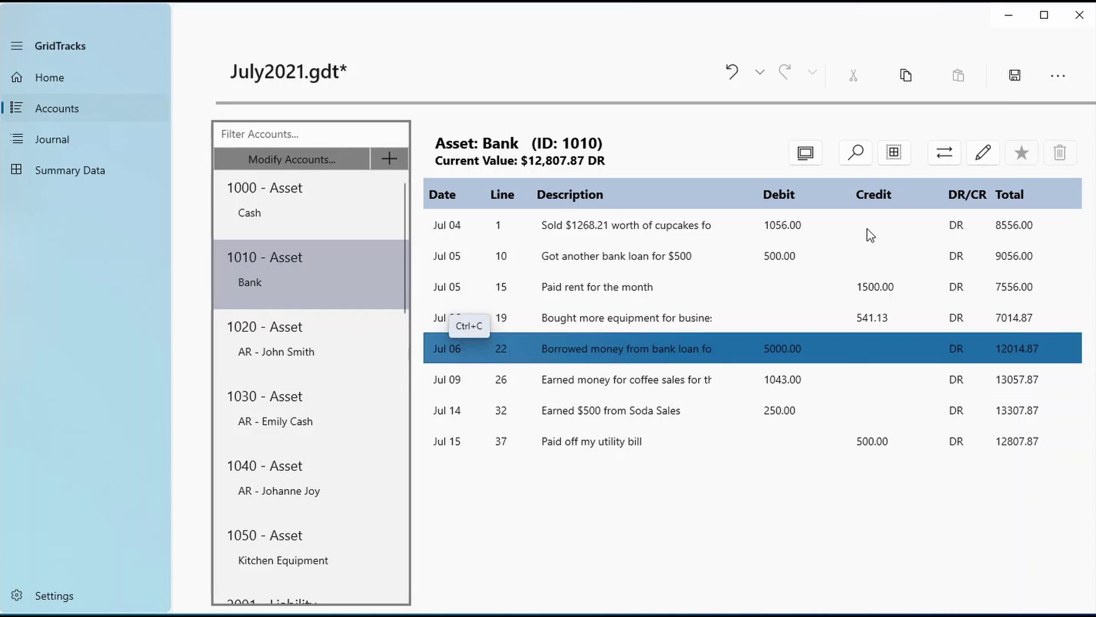
pyautogui.click(944, 152)
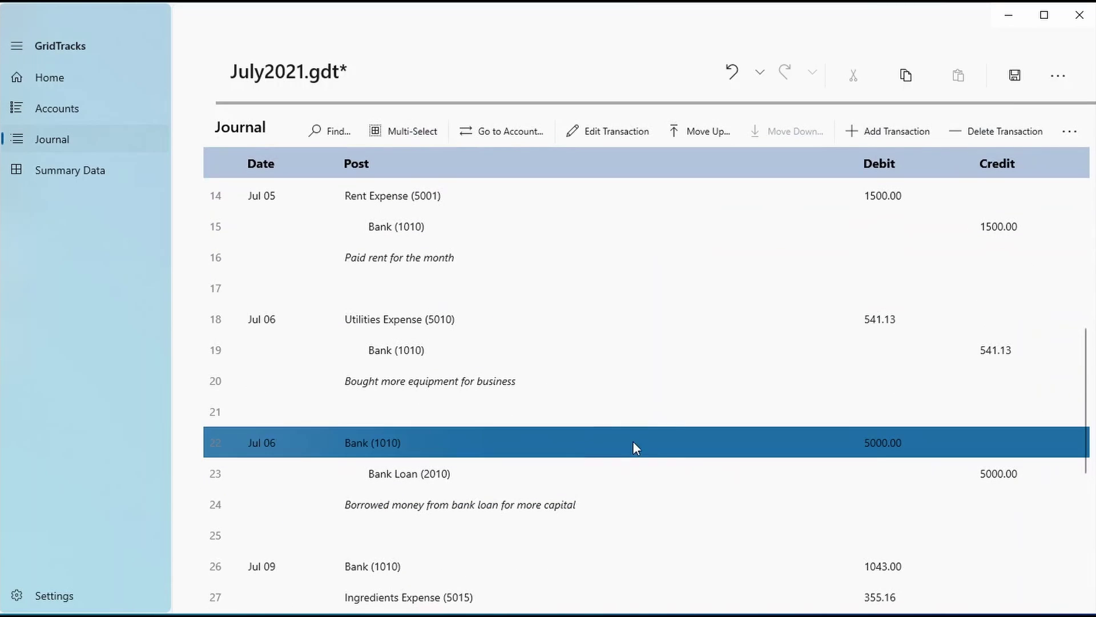
pyautogui.hotkey('ctrl', 'c')
pyautogui.click(472, 139)
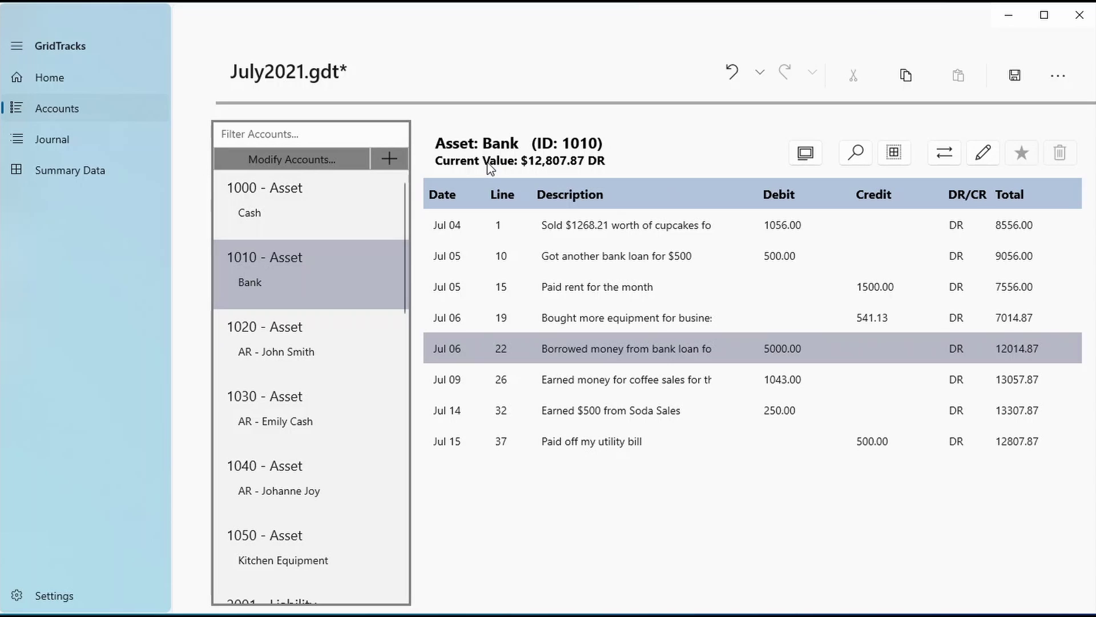
pyautogui.click(294, 223)
pyautogui.click(300, 551)
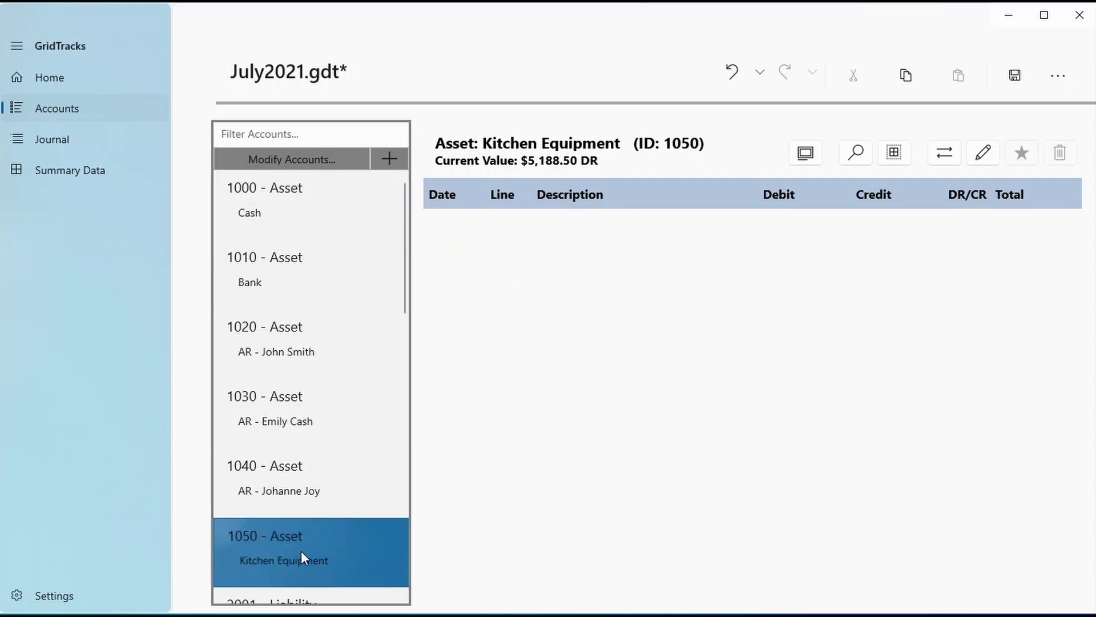
pyautogui.click(348, 279)
pyautogui.click(982, 153)
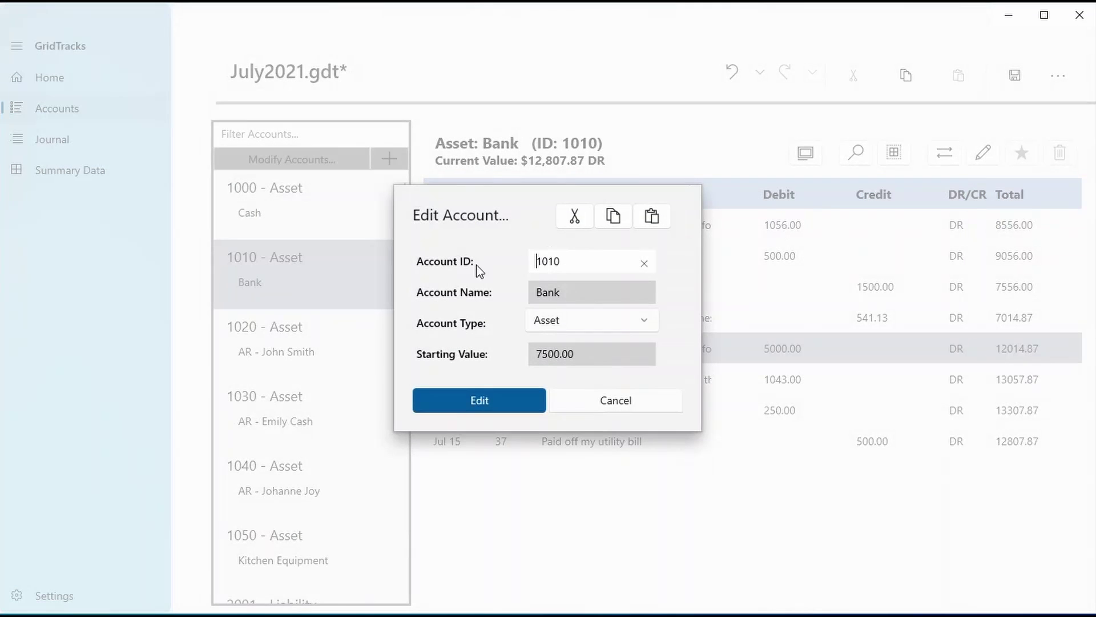
pyautogui.click(602, 404)
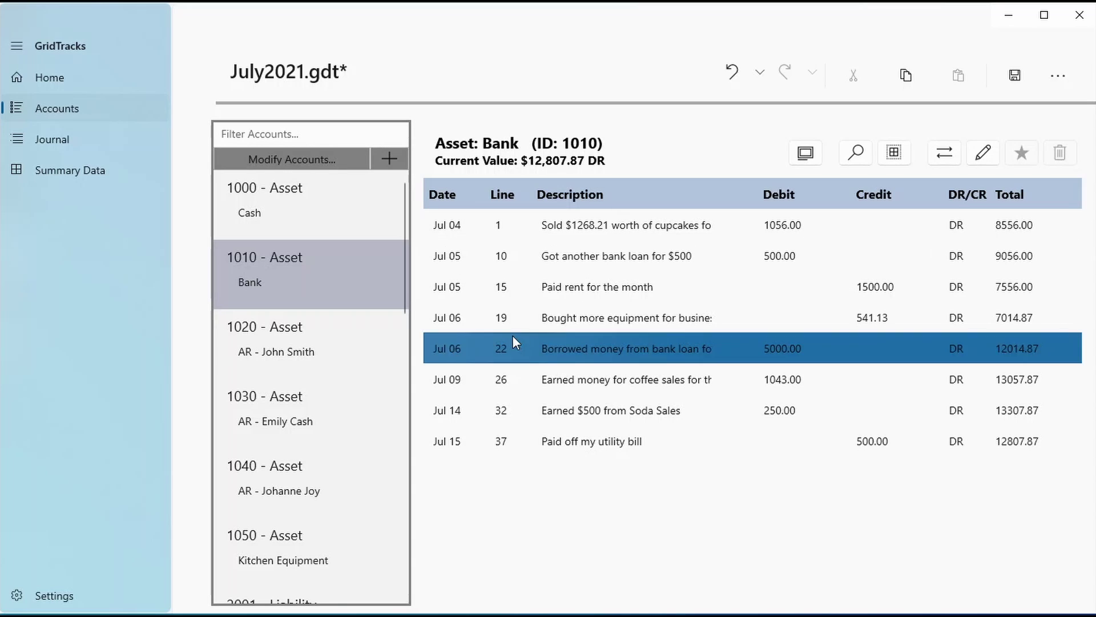
# Filter the account list by 'Asset', '10' and 'AR' in turn, then clear the filter
pyautogui.click(302, 127)
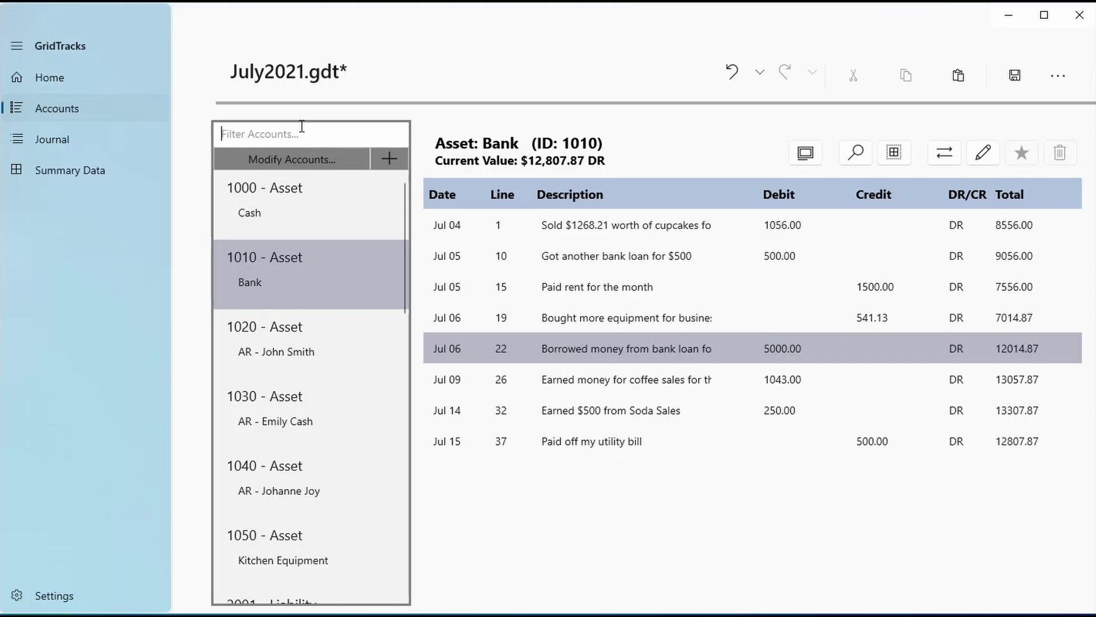
pyautogui.write('Asset')
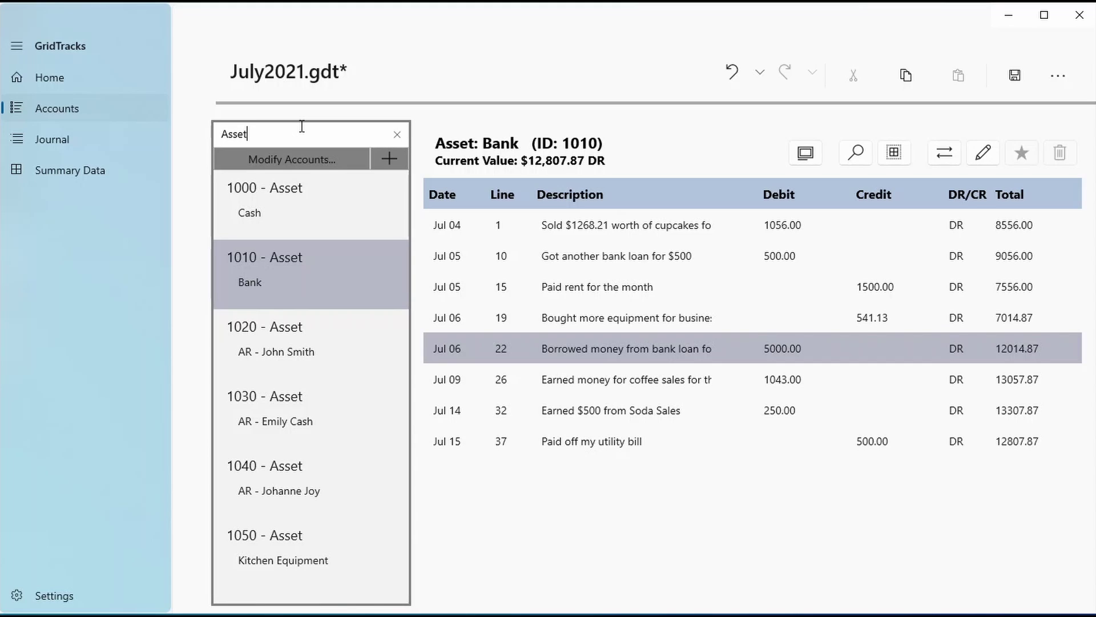
pyautogui.hotkey('ctrl', 'a')
pyautogui.write('10')
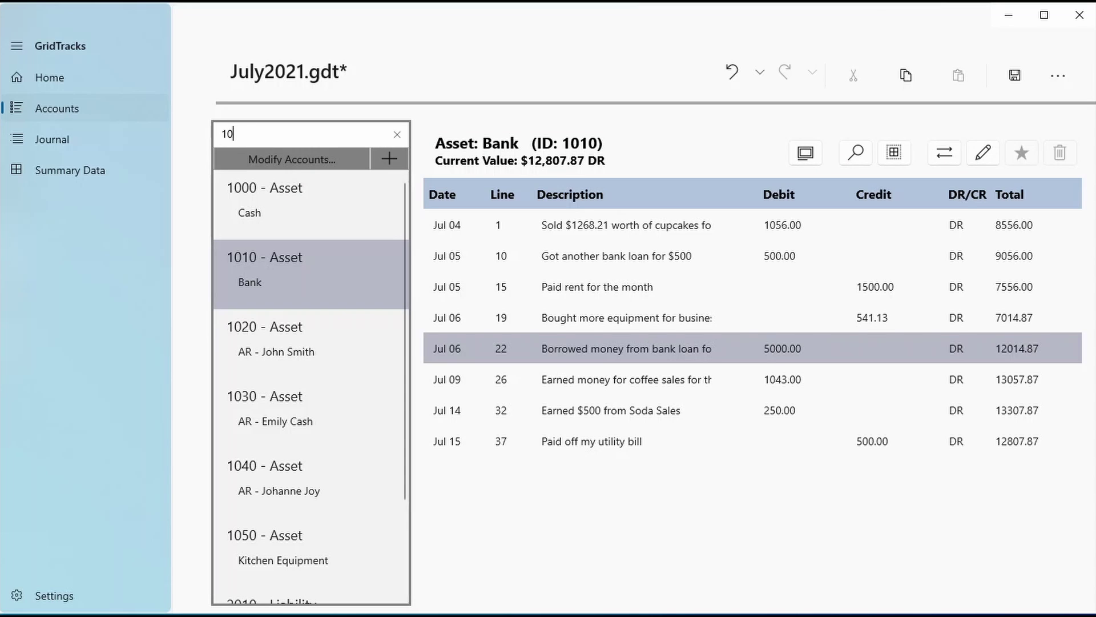
pyautogui.scroll(-2, 237, 330)
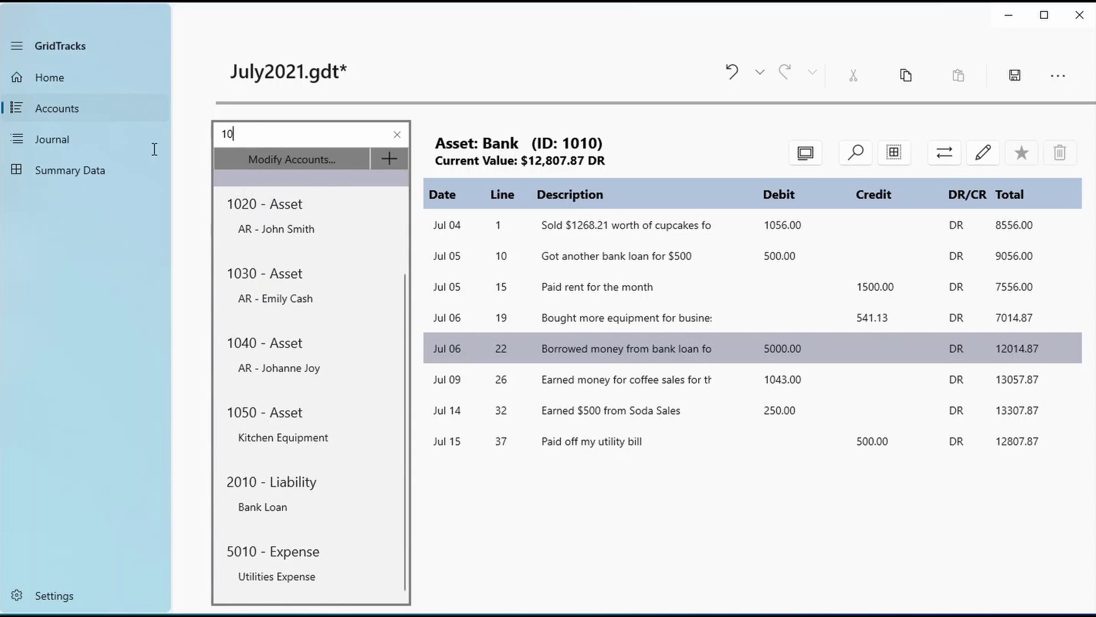
pyautogui.hotkey('ctrl', 'a')
pyautogui.write('AR')
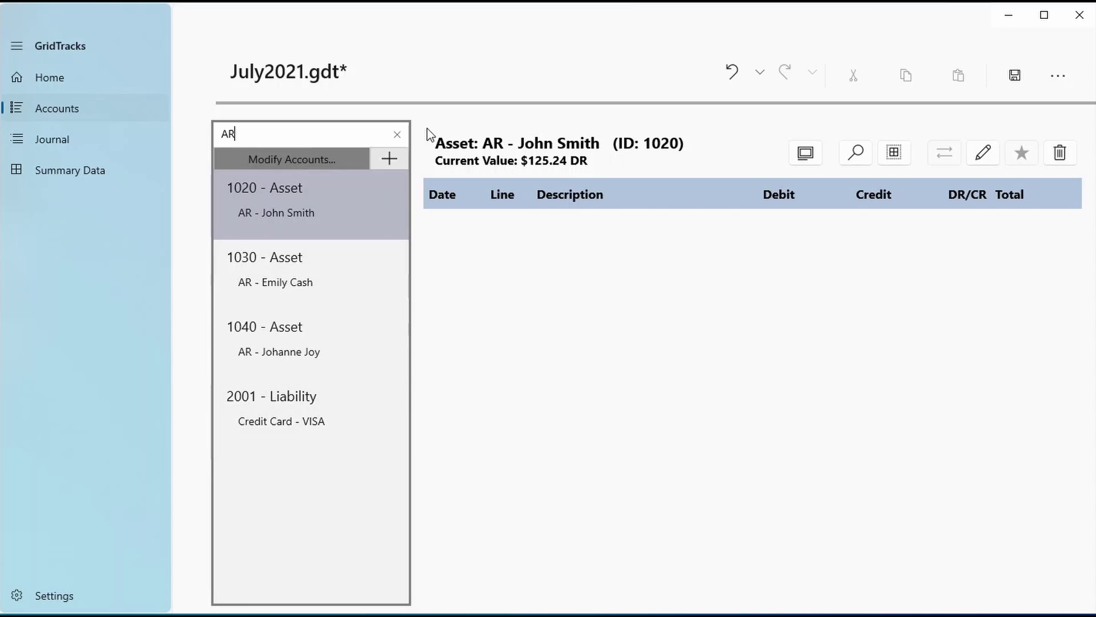
pyautogui.click(397, 135)
# Open Modify Accounts, scroll through the account cards and select text on the O. Equity card
pyautogui.click(274, 158)
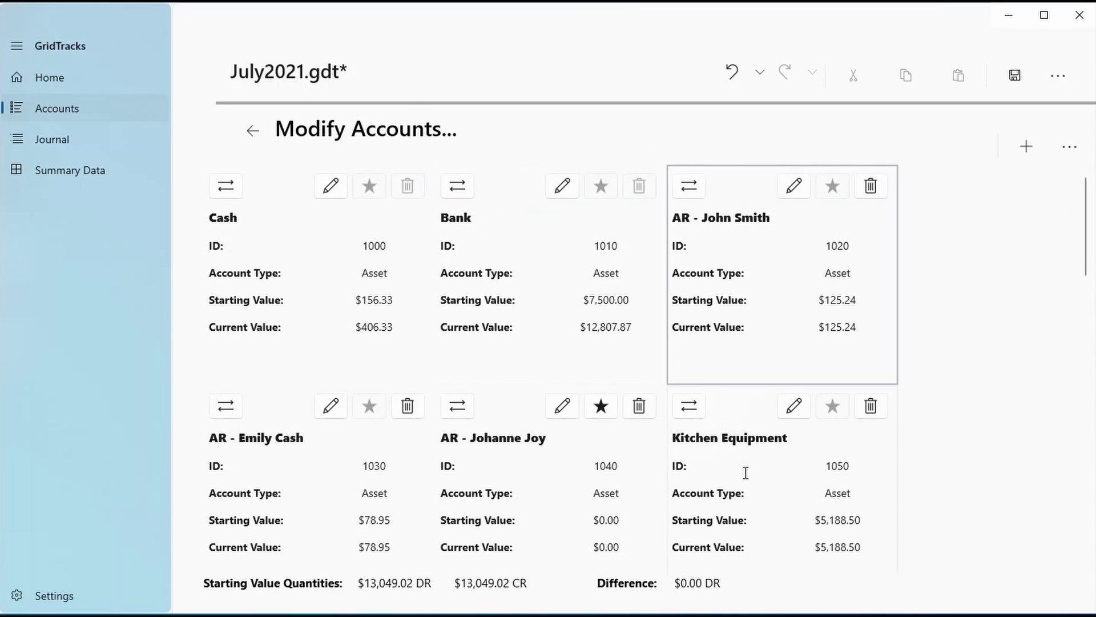
pyautogui.scroll(-2, 746, 477)
pyautogui.scroll(-4, 314, 426)
pyautogui.scroll(-6, 297, 503)
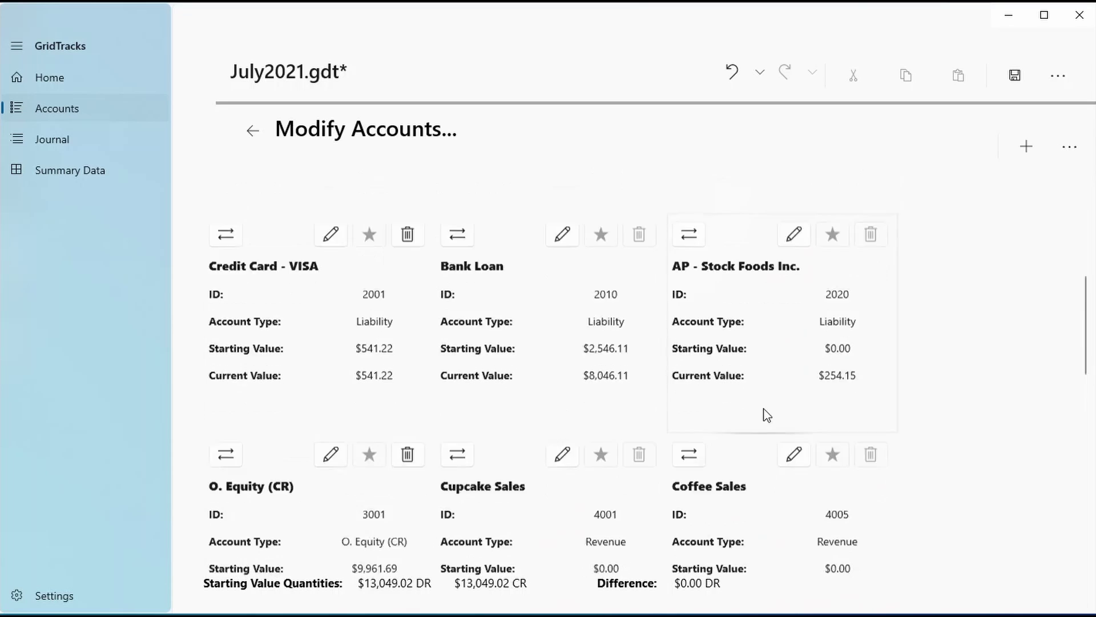
pyautogui.scroll(3, 651, 487)
pyautogui.scroll(1, 650, 487)
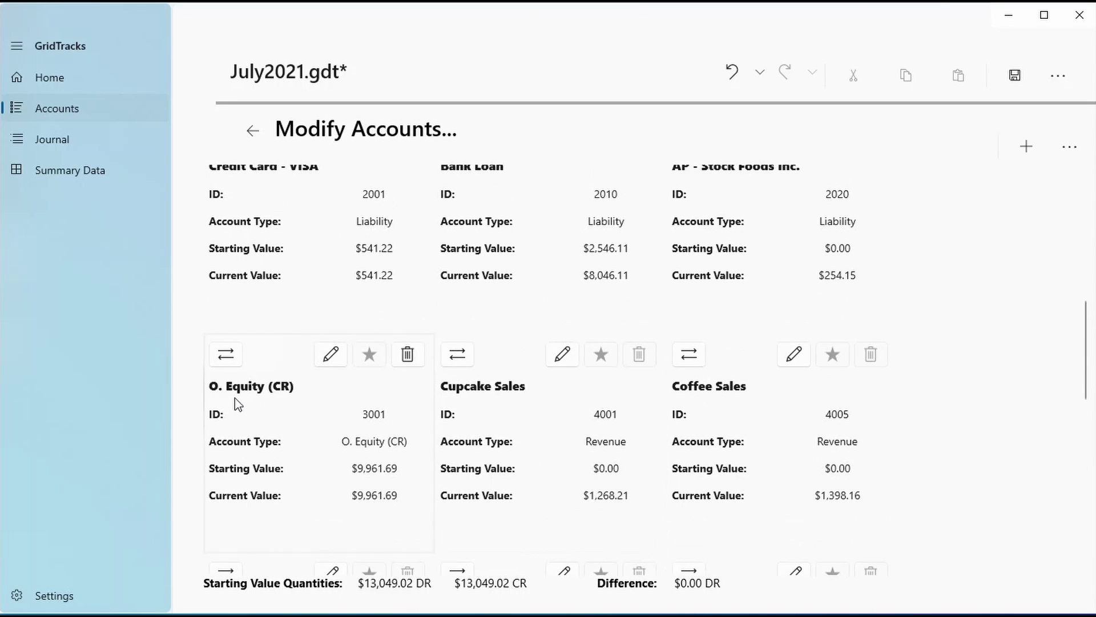
pyautogui.moveTo(211, 383); pyautogui.dragTo(325, 405)
pyautogui.click(373, 410)
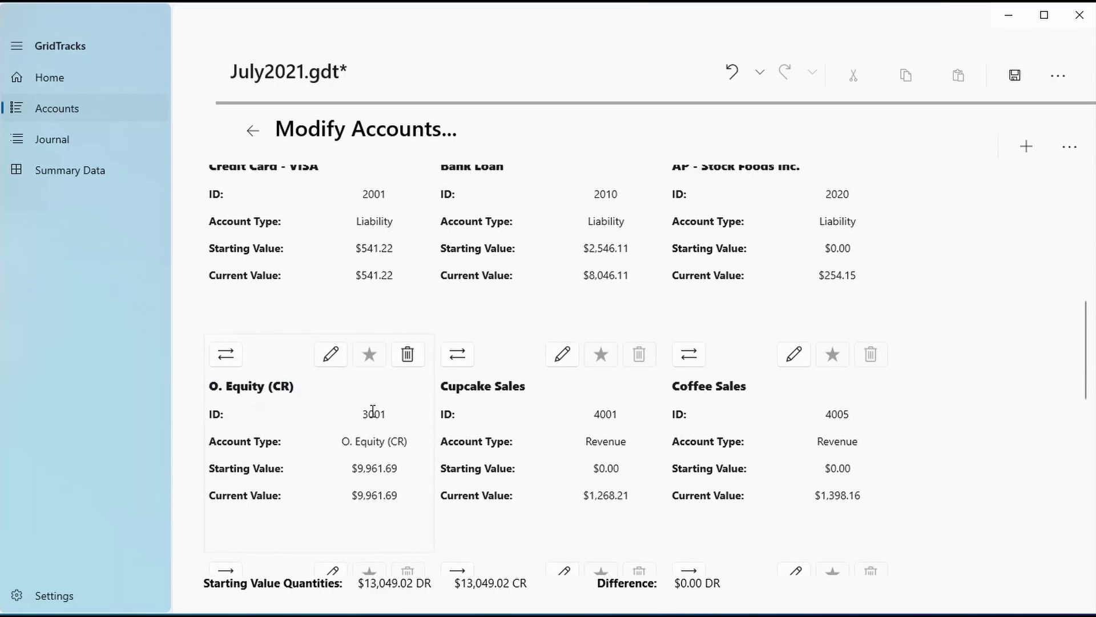
pyautogui.tripleClick(353, 440)
pyautogui.moveTo(392, 495); pyautogui.dragTo(348, 495)
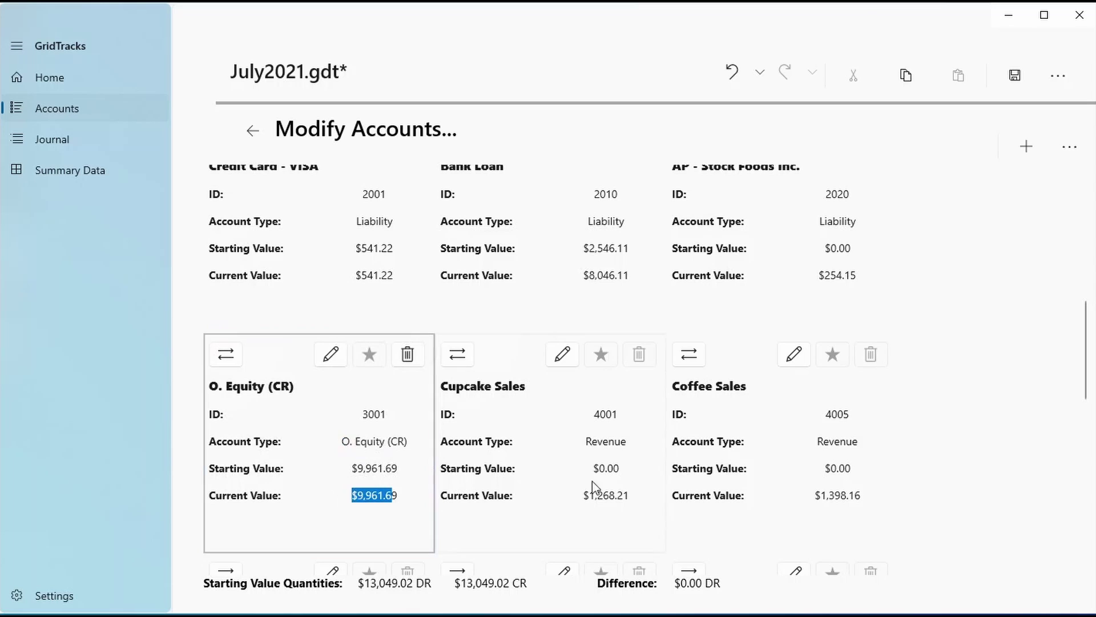
pyautogui.scroll(5, 594, 488)
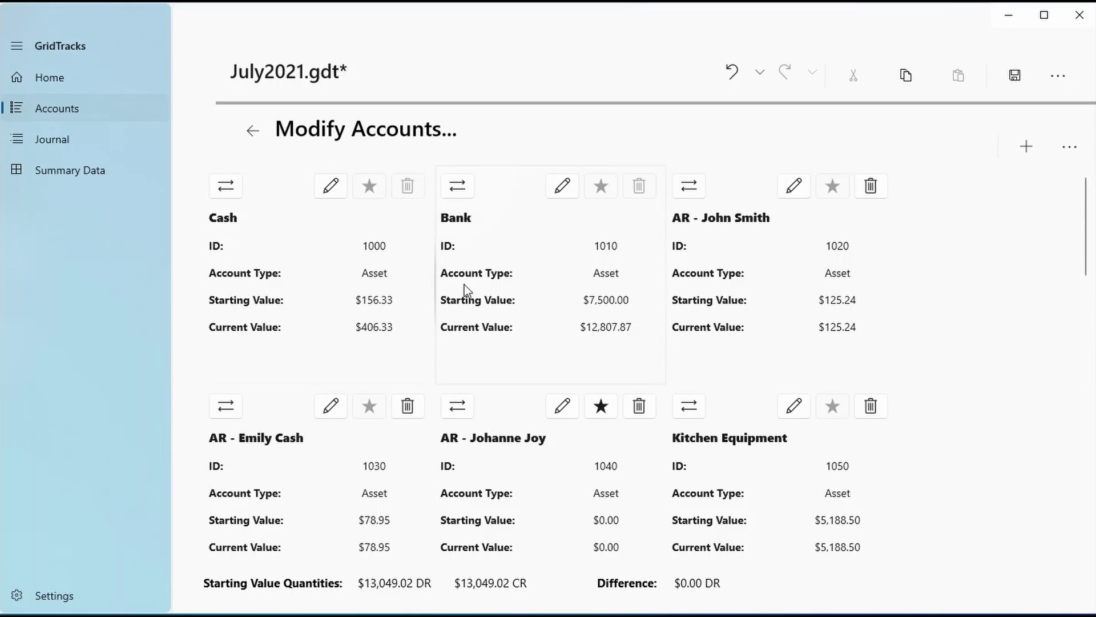
# Edit the Bank account's name ('ssss') and ID, keeping the account type as Asset
pyautogui.click(562, 188)
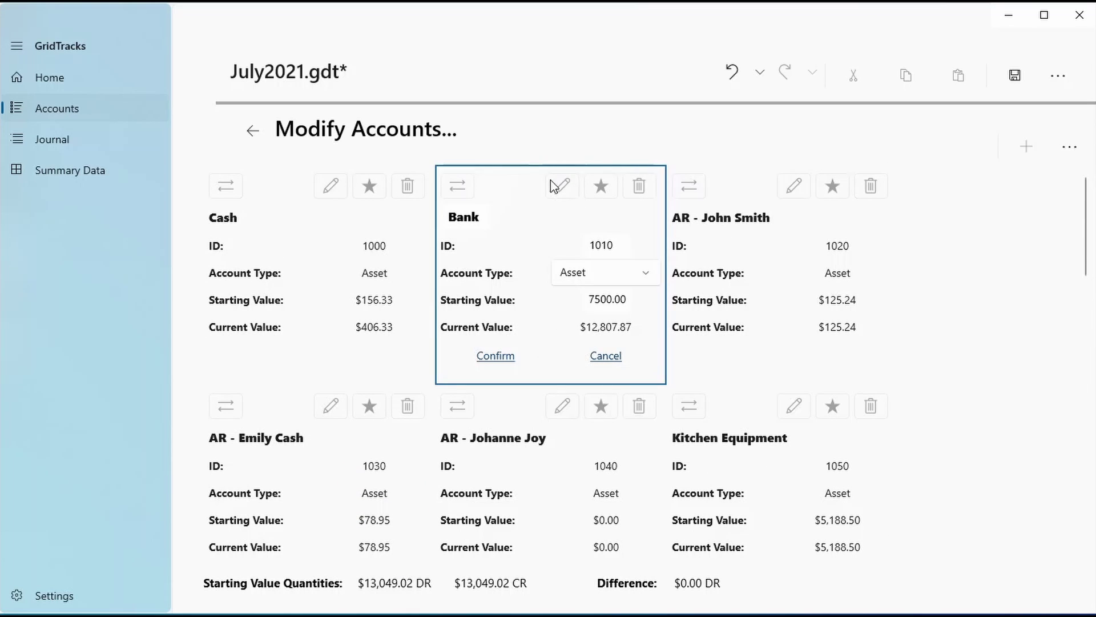
pyautogui.click(481, 216)
pyautogui.write('ssss')
pyautogui.press('Tab')
pyautogui.write('10252')
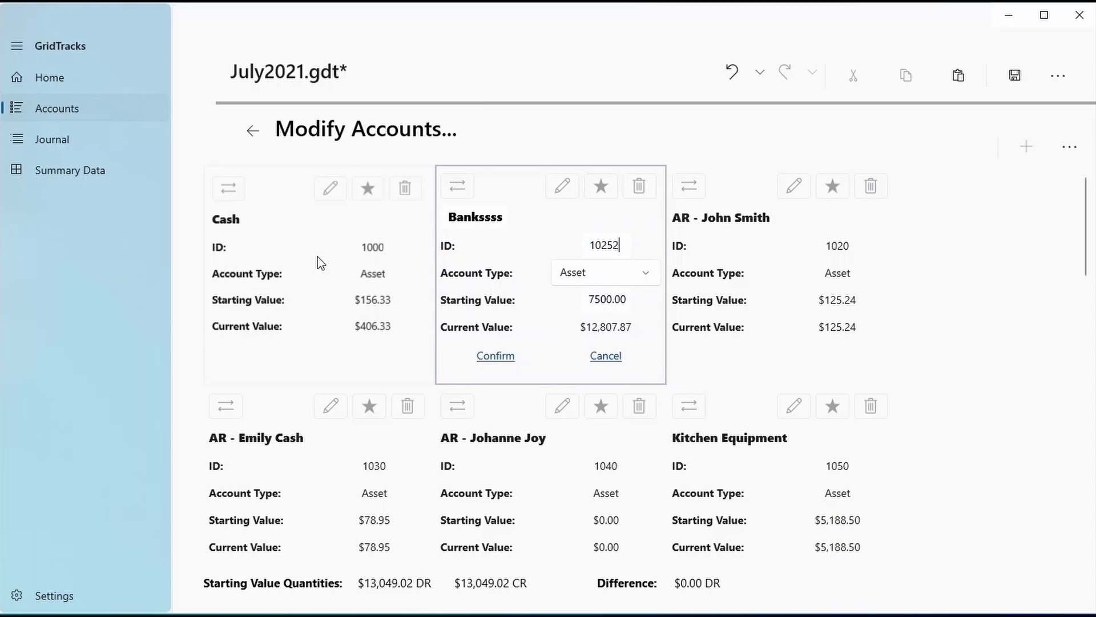
pyautogui.press('BackSpace')
pyautogui.click(637, 273)
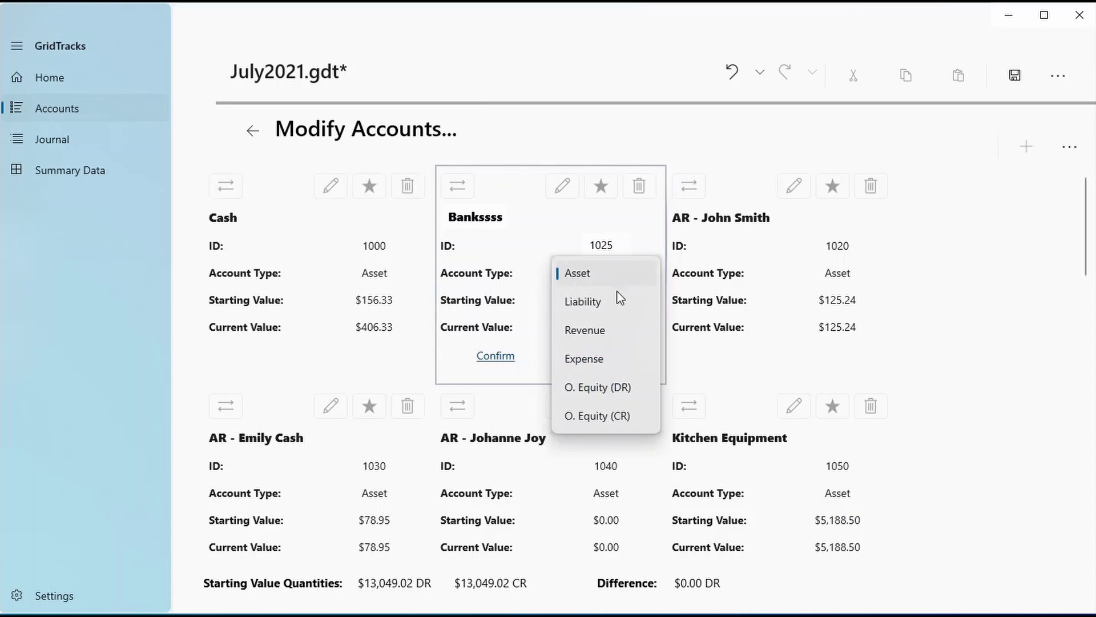
pyautogui.click(619, 274)
# Set Bank's starting value to 5000 and confirm, then undo and cancel the edit
pyautogui.moveTo(586, 299); pyautogui.dragTo(628, 300)
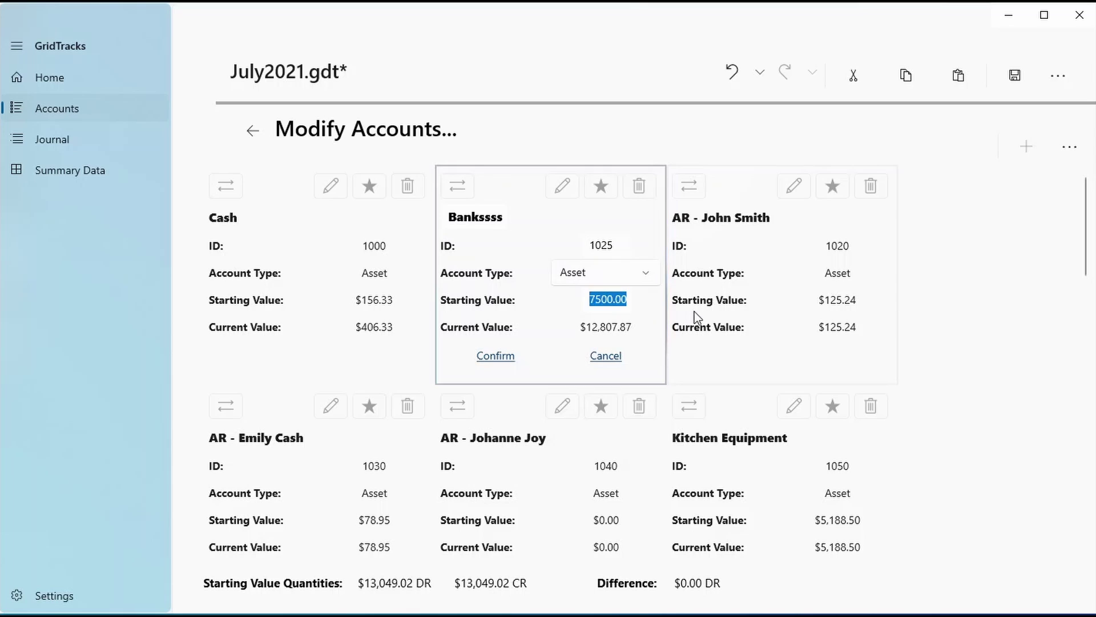
pyautogui.write('5000')
pyautogui.click(495, 355)
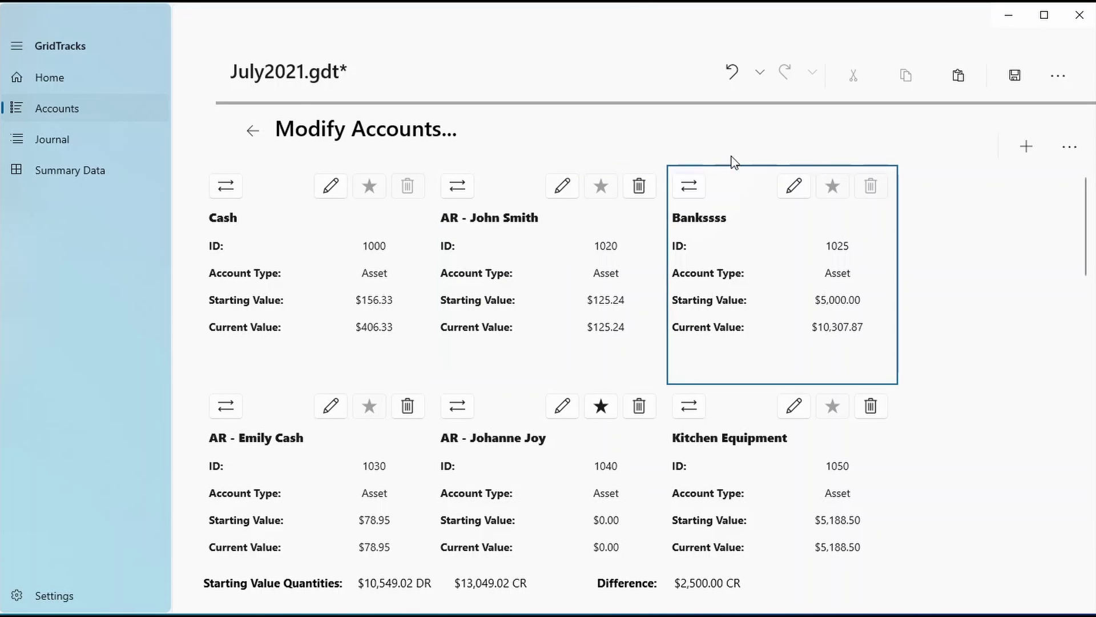
pyautogui.click(732, 72)
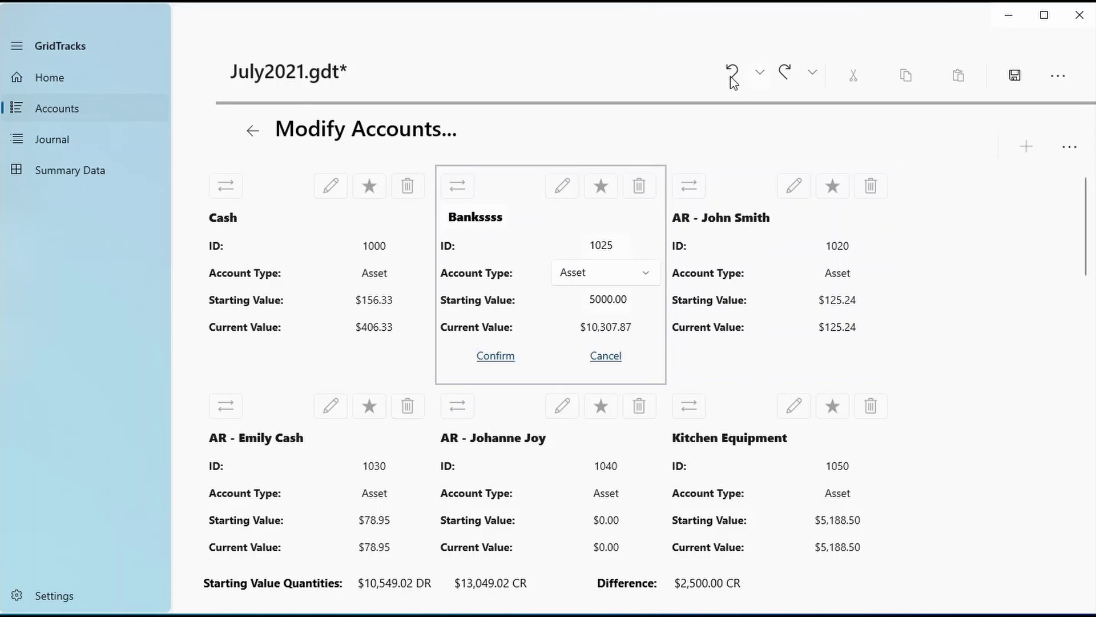
pyautogui.click(608, 357)
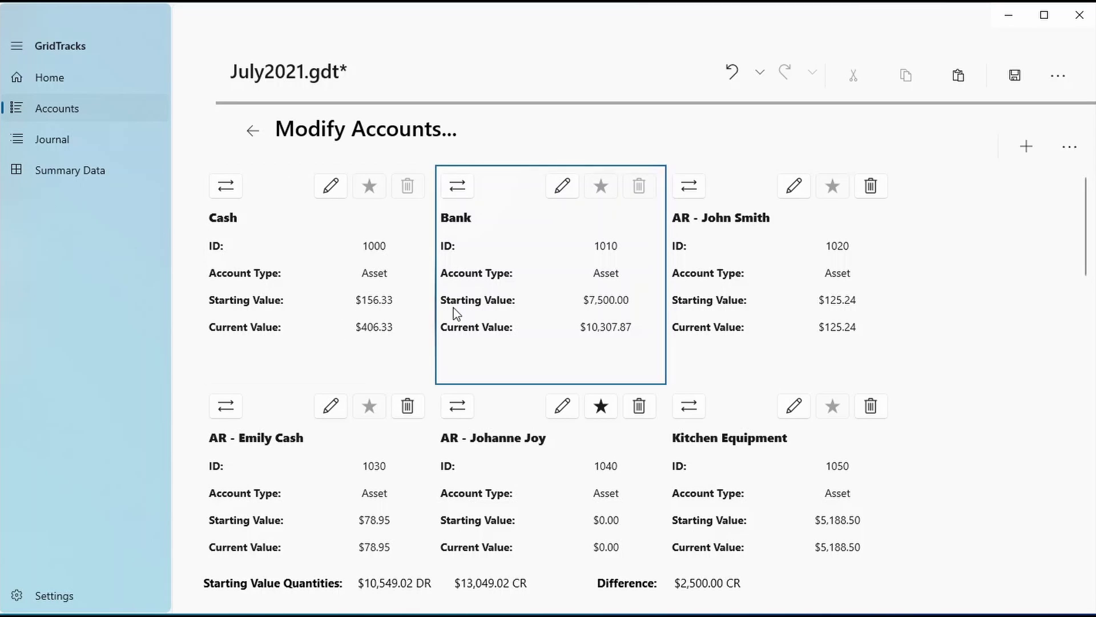
pyautogui.scroll(-1, 266, 538)
pyautogui.scroll(-3, 266, 540)
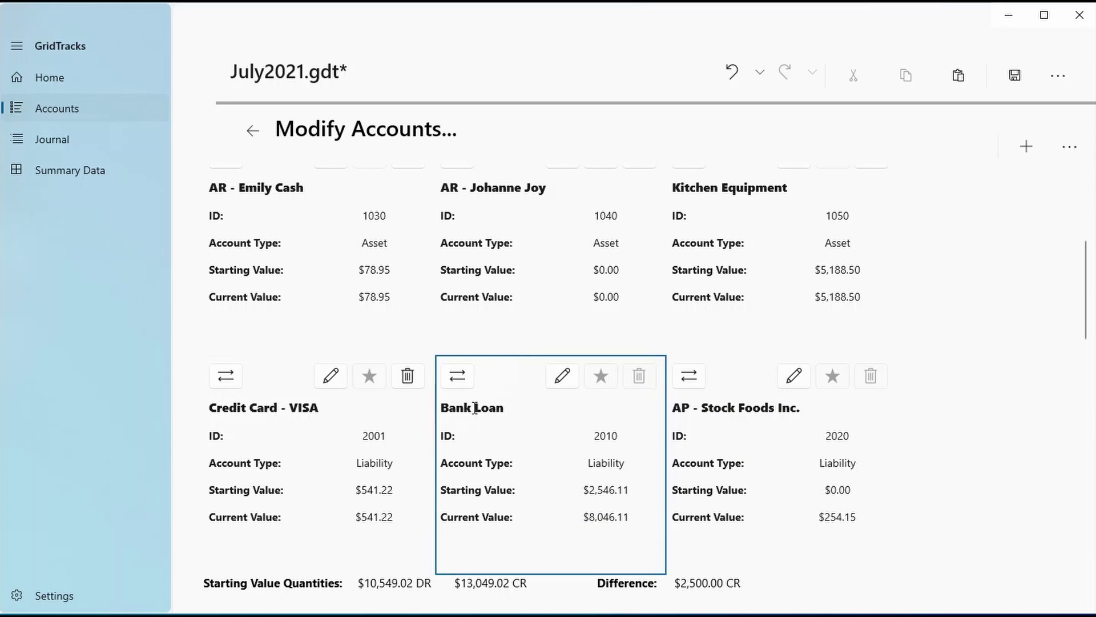
pyautogui.click(458, 378)
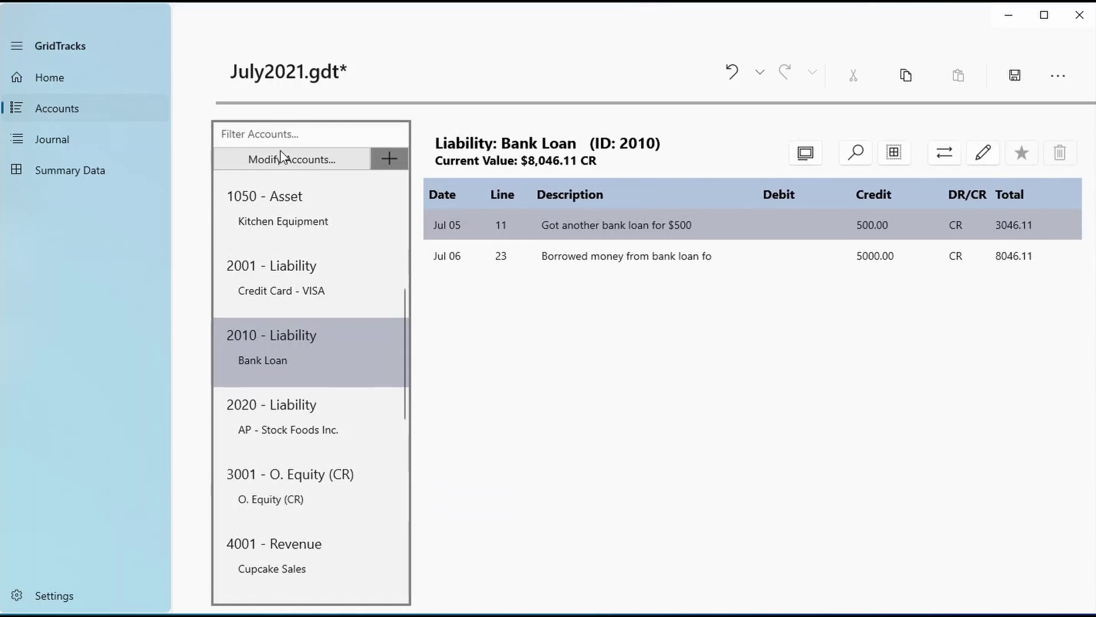
pyautogui.hotkey('alt', 'Left')
pyautogui.scroll(8, 485, 371)
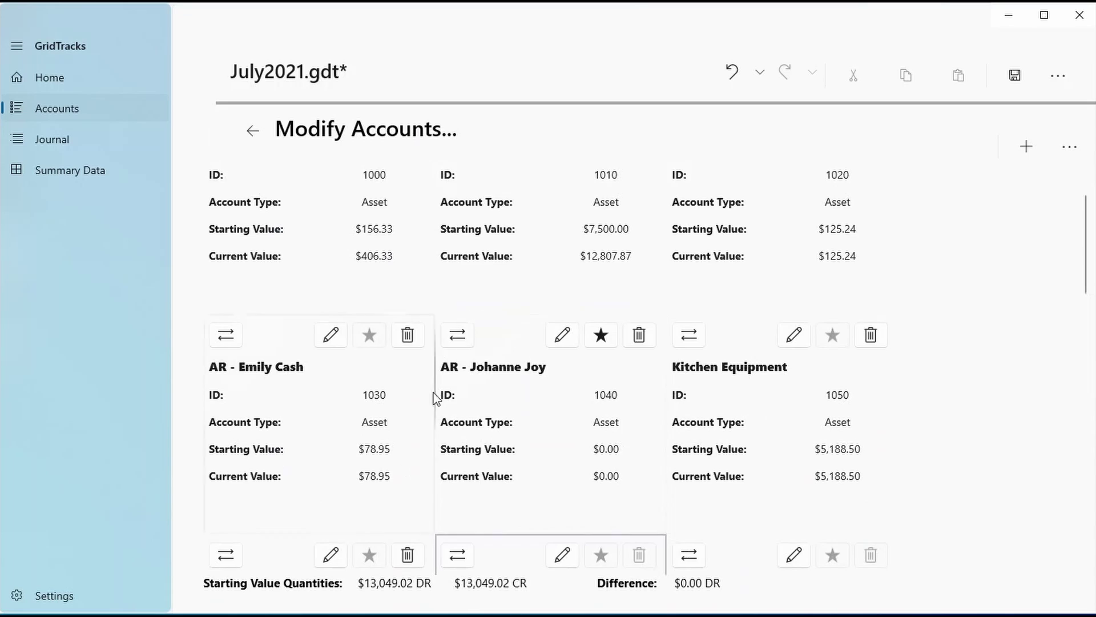
pyautogui.click(458, 186)
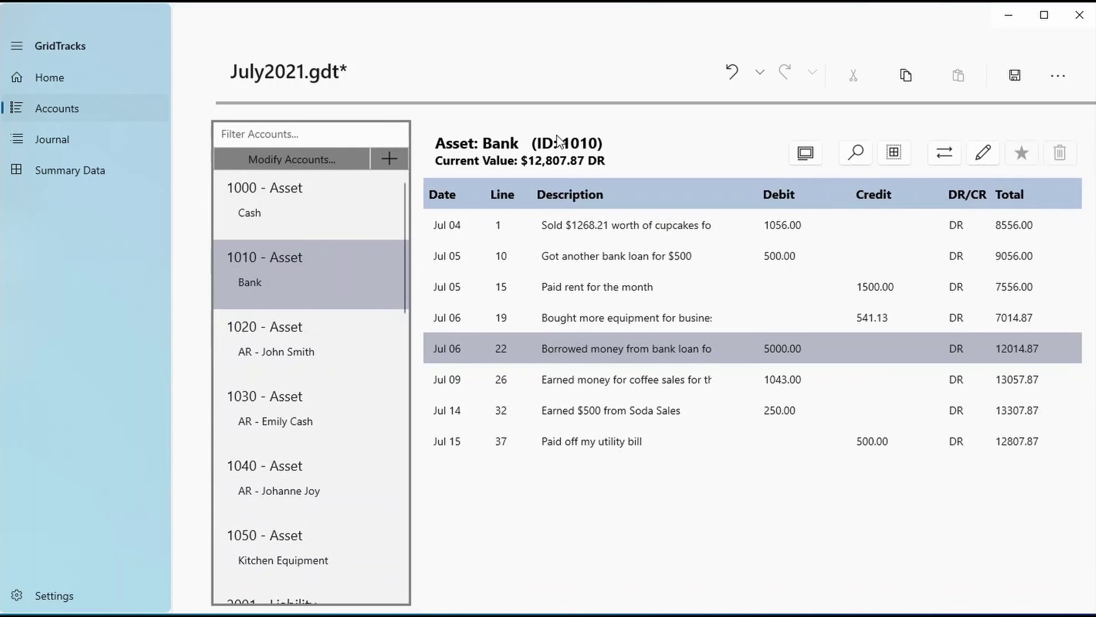
pyautogui.click(287, 163)
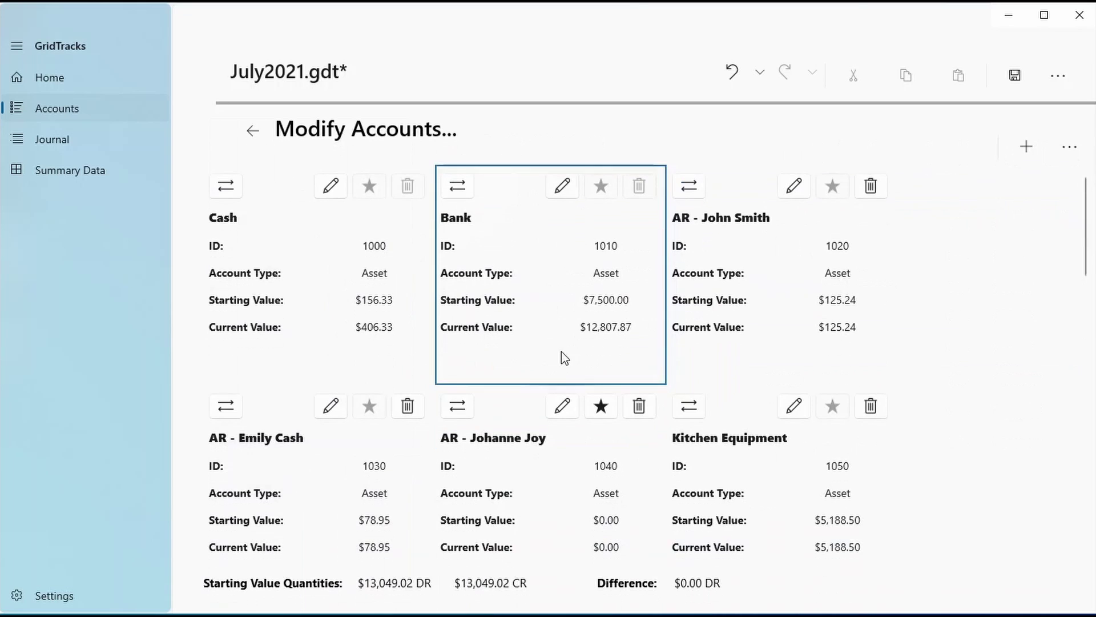
pyautogui.scroll(-10, 844, 418)
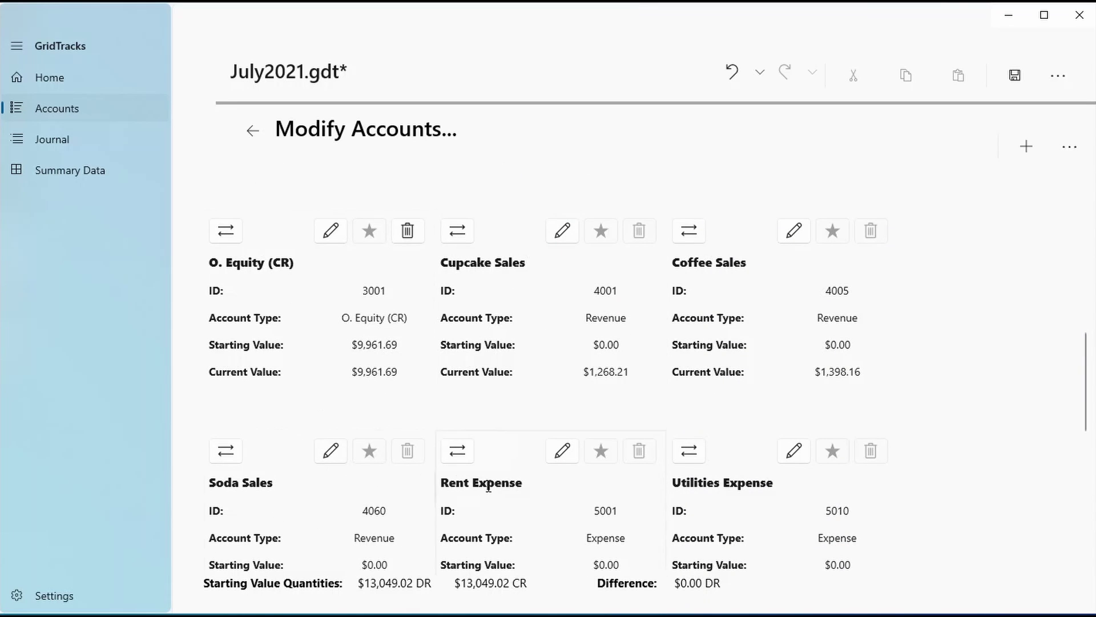
pyautogui.click(688, 453)
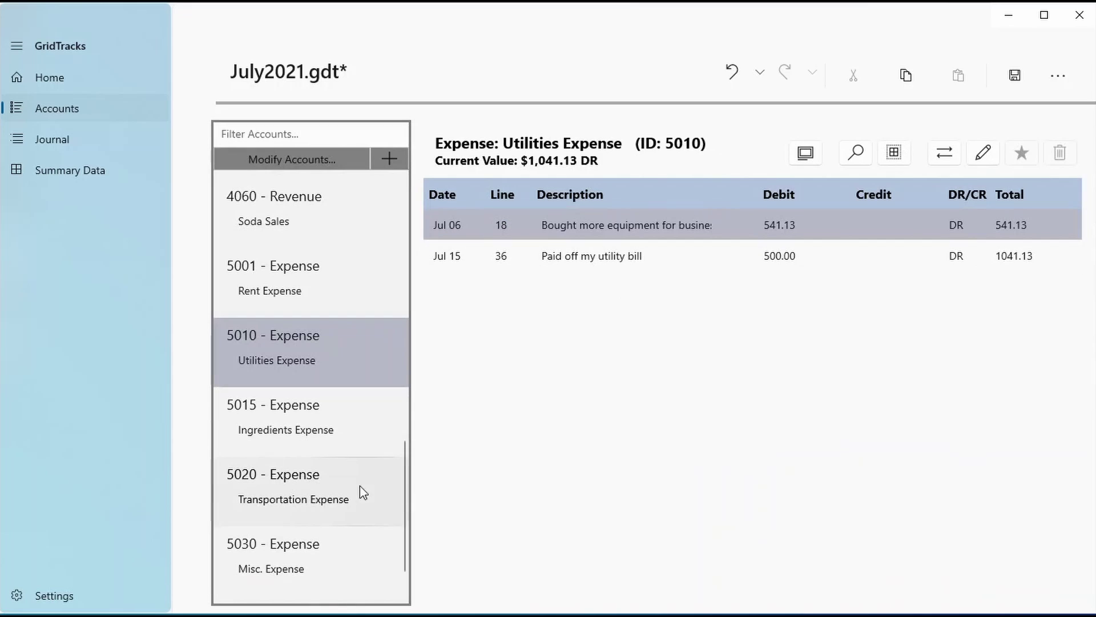
pyautogui.scroll(-1, 375, 543)
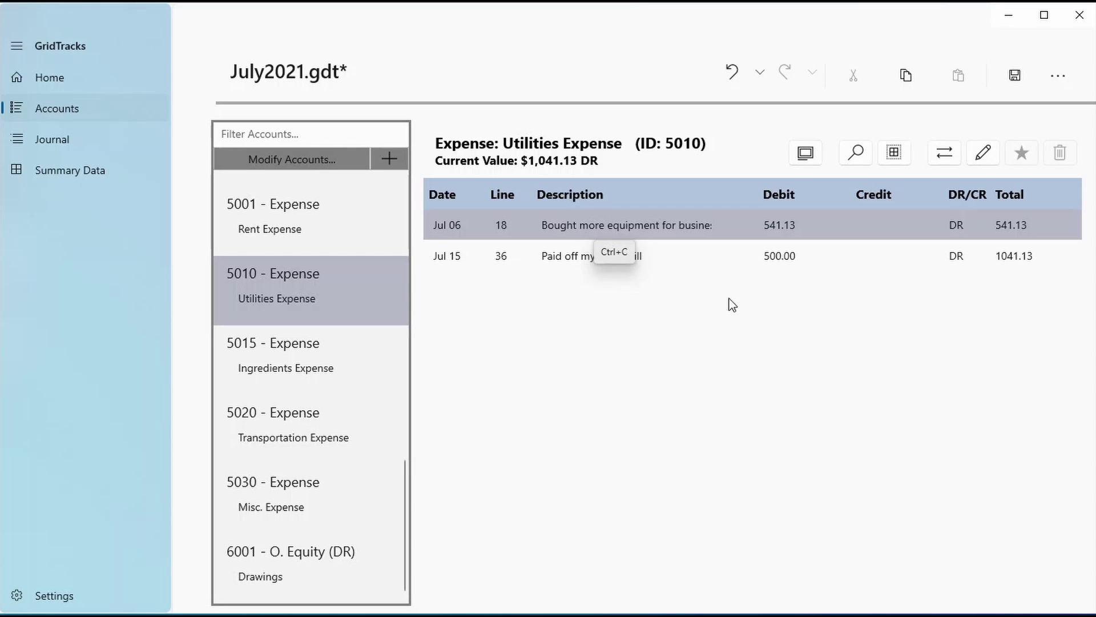
# Open Summary Data and review the balance sheet, which balances at $18,606.89
pyautogui.click(101, 166)
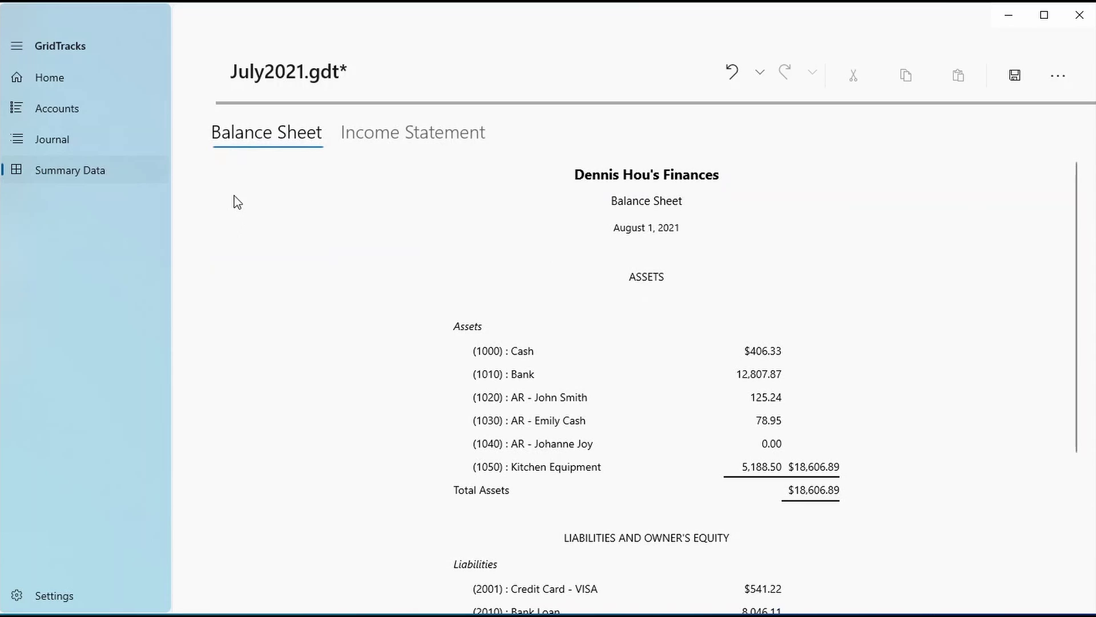
pyautogui.scroll(-3, 668, 441)
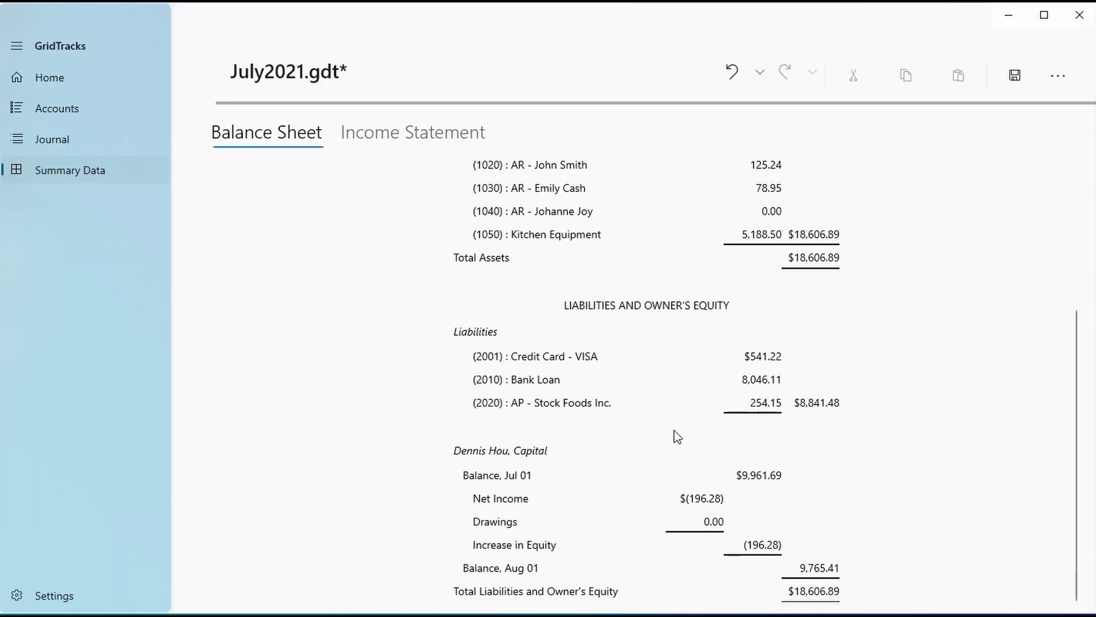
pyautogui.scroll(3, 673, 437)
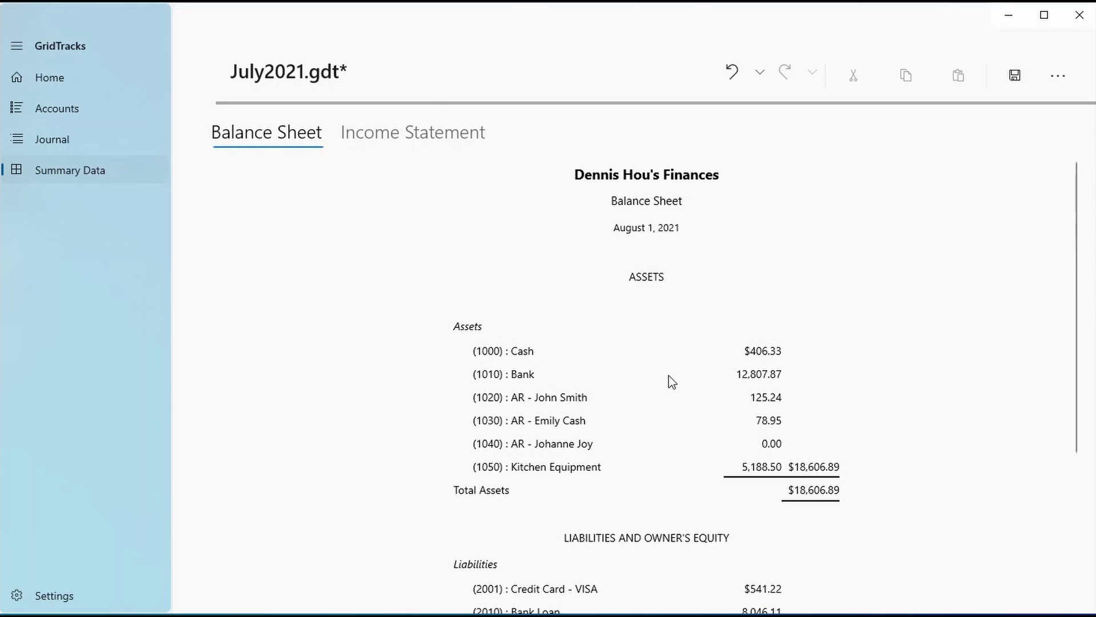
pyautogui.scroll(-3, 628, 382)
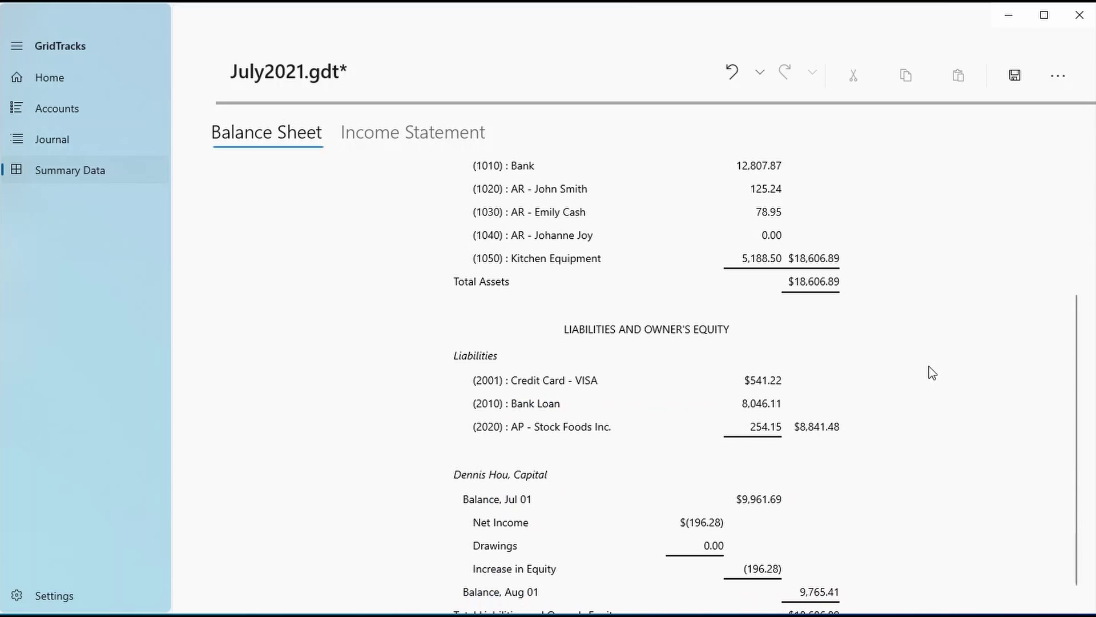
pyautogui.scroll(1, 914, 428)
pyautogui.scroll(3, 912, 430)
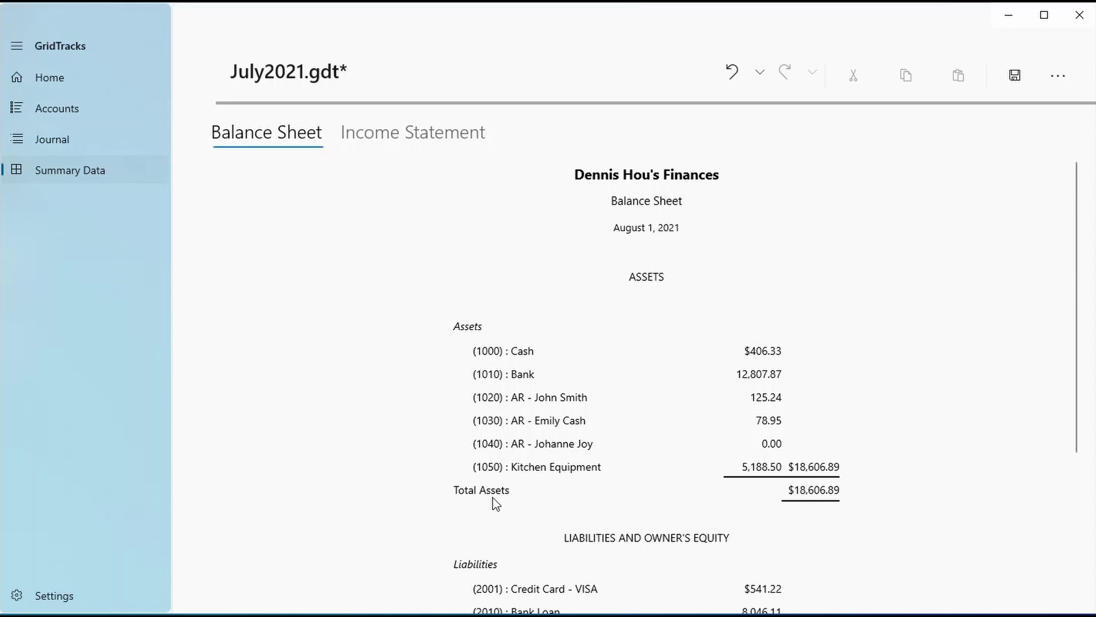
pyautogui.scroll(-3, 492, 498)
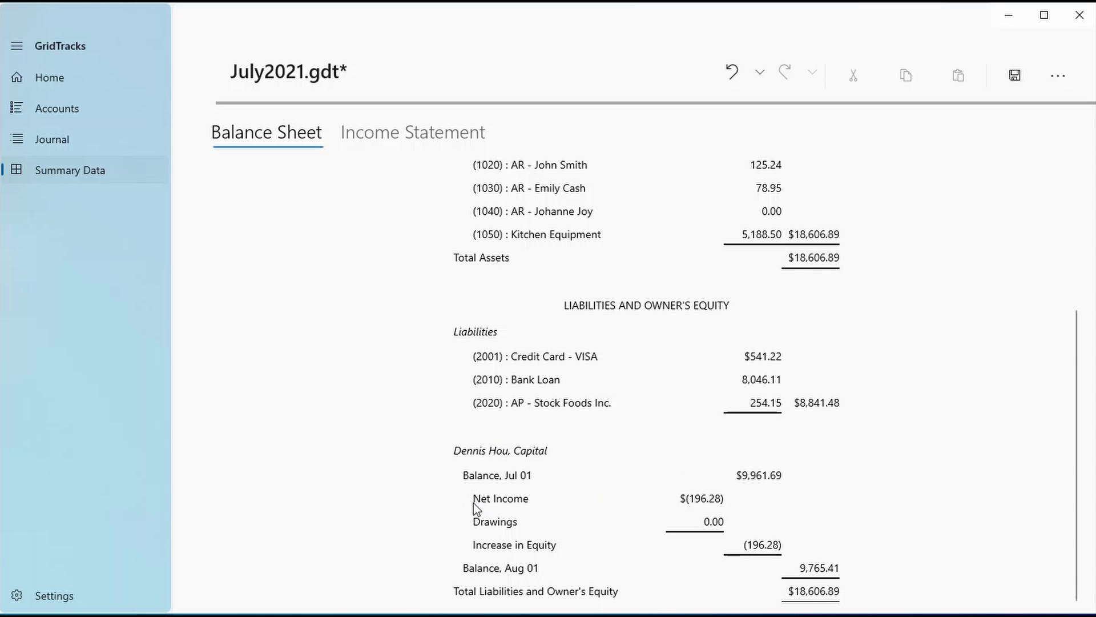
# Compare the income statement's $(196.28) net loss with the balance sheet, then go to Settings
pyautogui.click(428, 135)
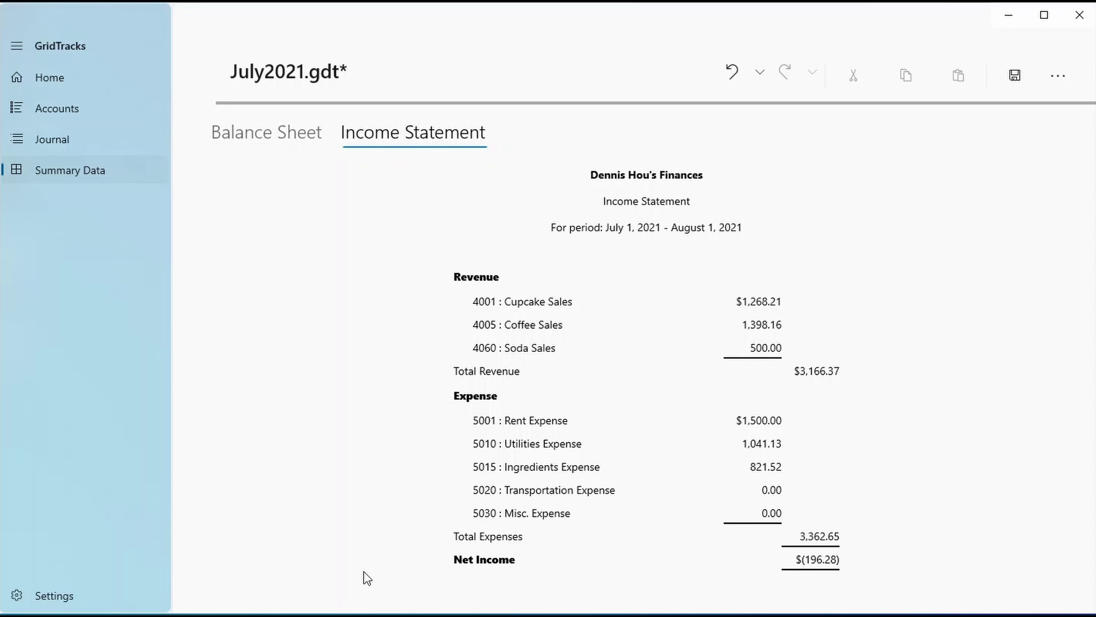
pyautogui.click(297, 134)
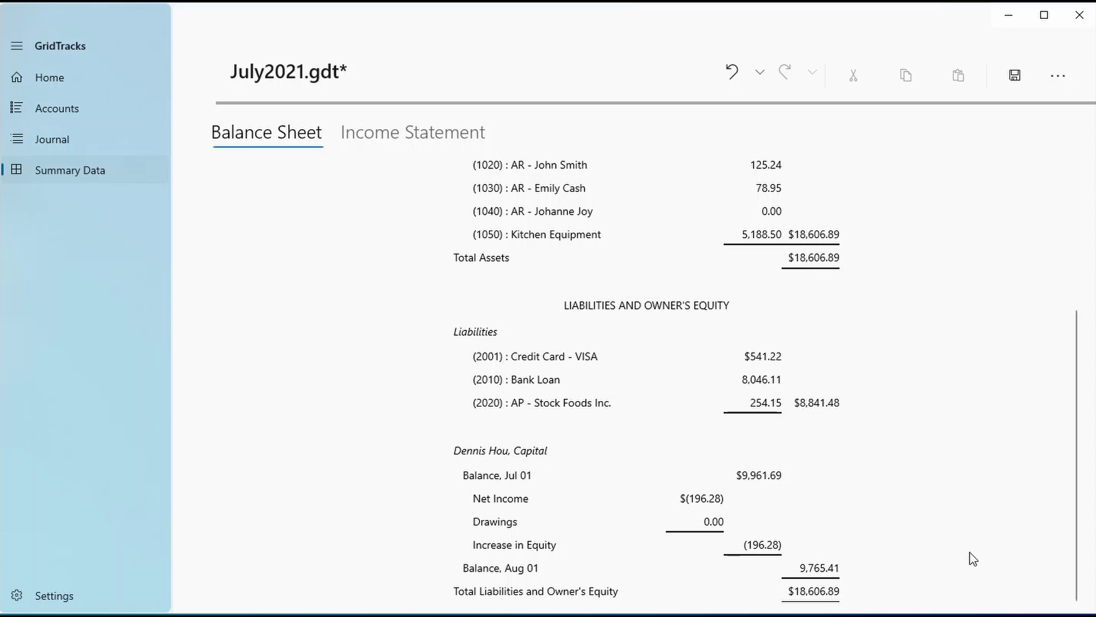
pyautogui.scroll(3, 859, 532)
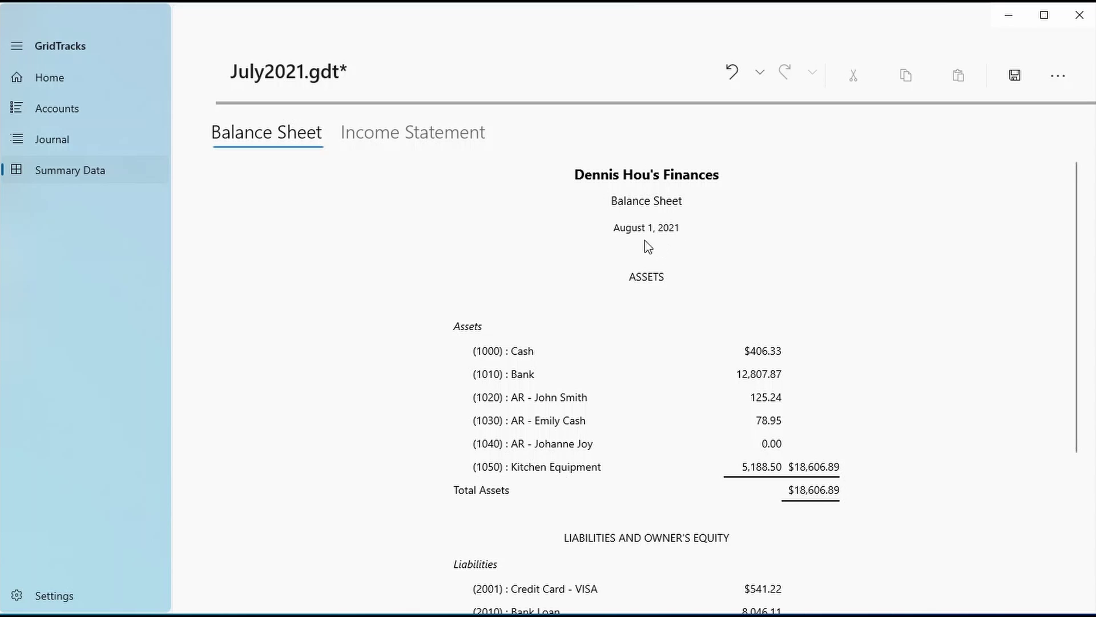
pyautogui.scroll(-5, 539, 372)
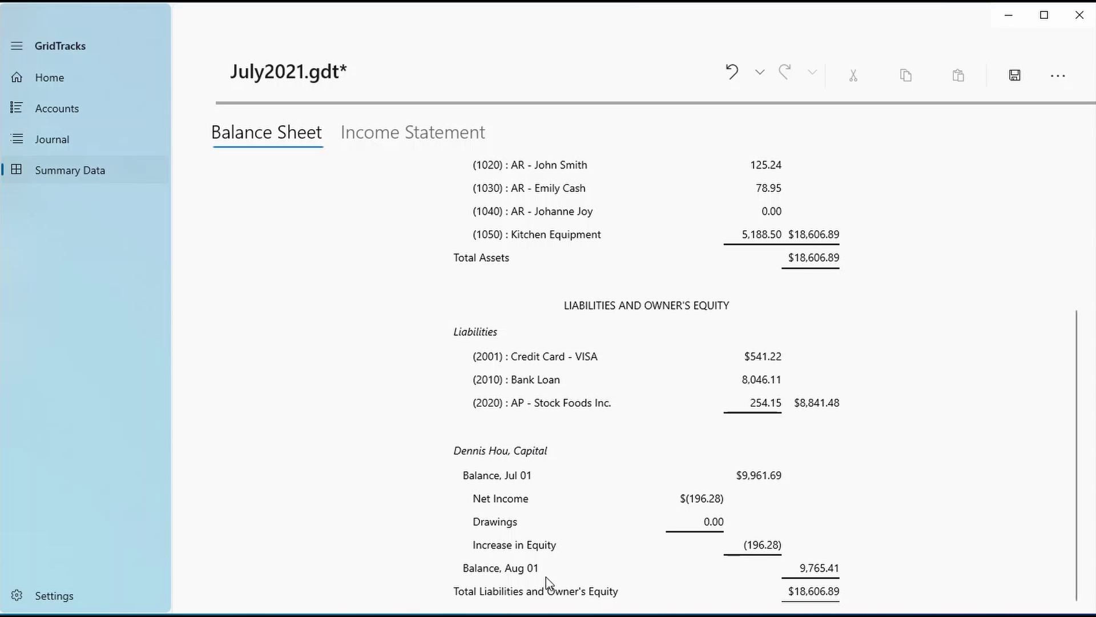
pyautogui.click(425, 122)
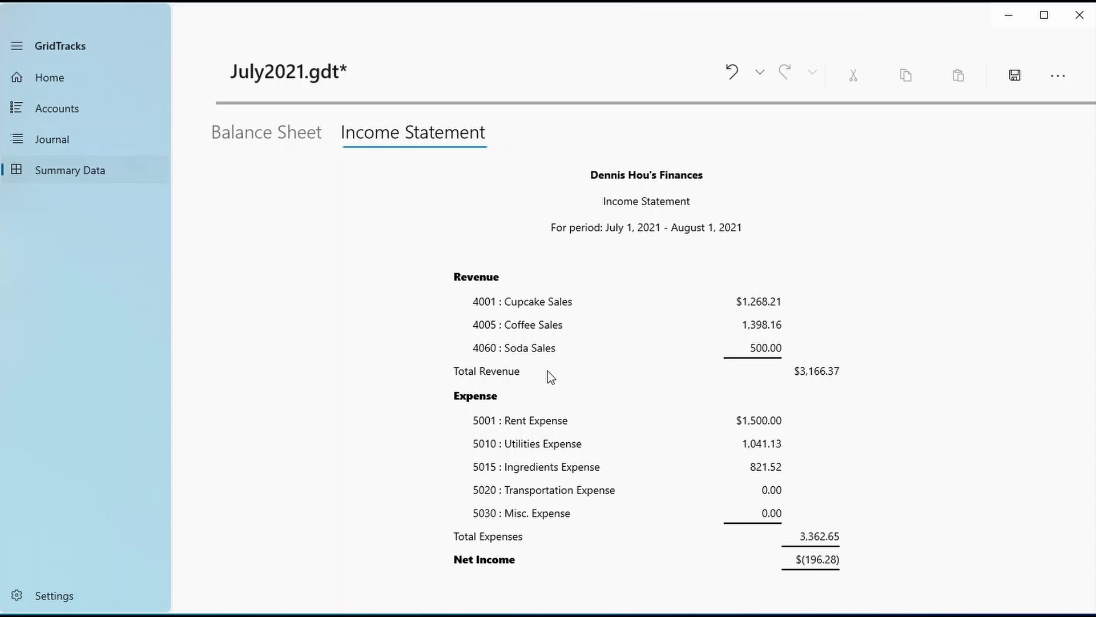
pyautogui.click(153, 600)
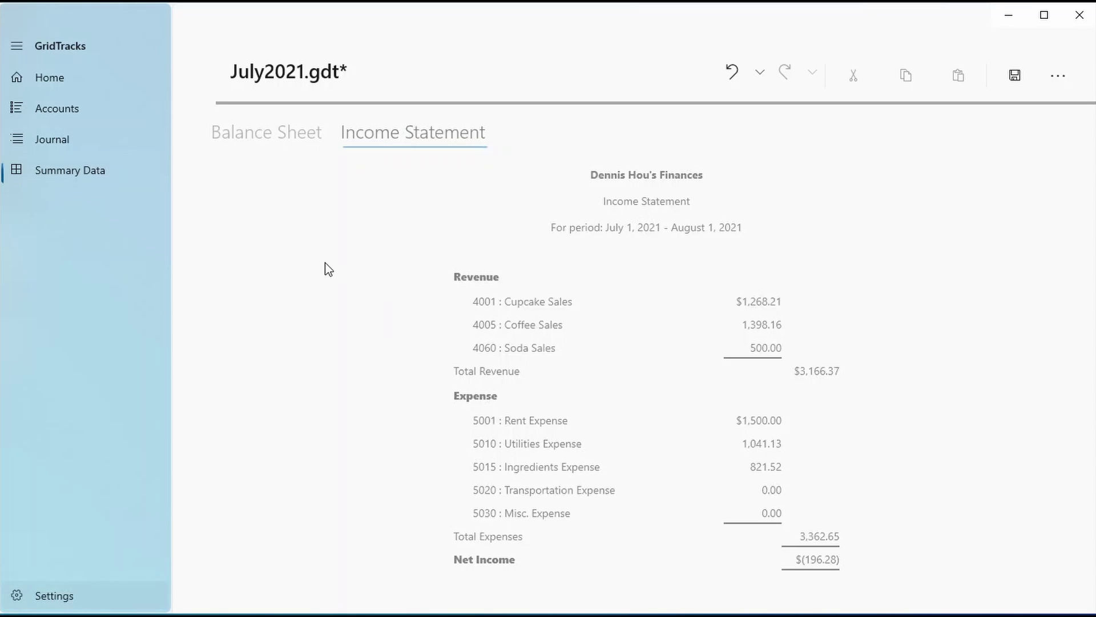
# Replace the owner/company name with 'The Fresh Cupcaker'
pyautogui.click(397, 179)
pyautogui.hotkey('ctrl', 'a')
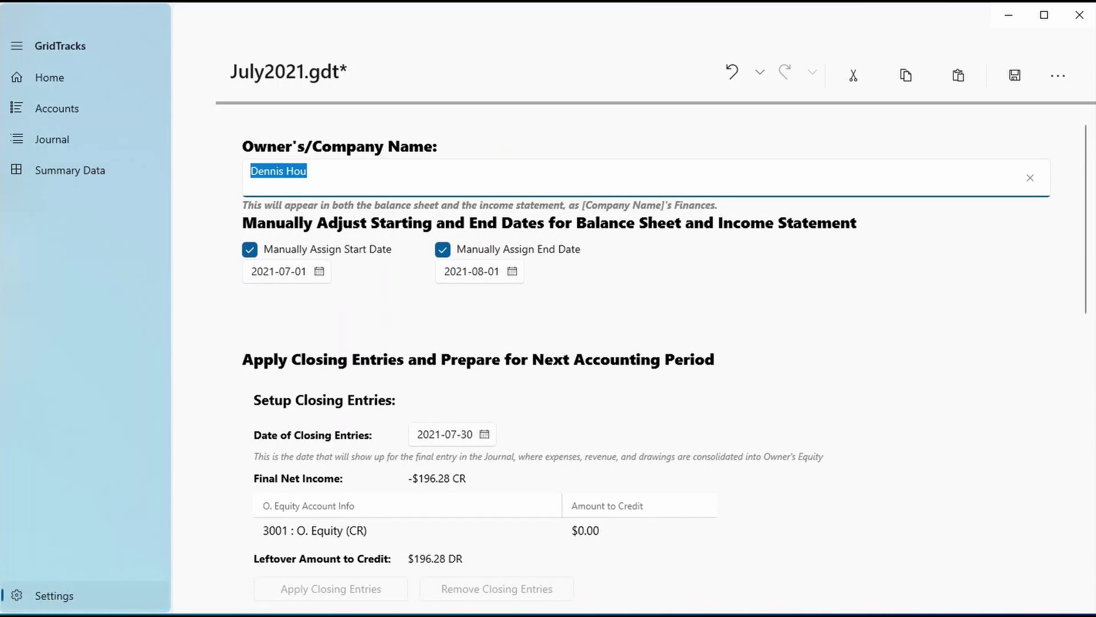
pyautogui.write('The Fresh Cupcaker')
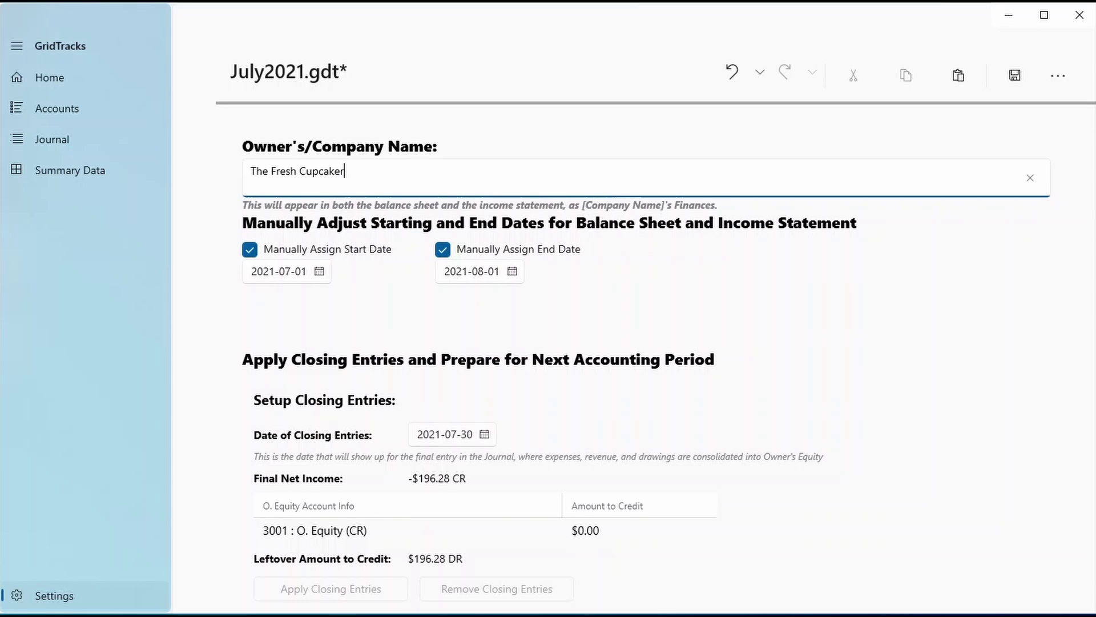
# Confirm both Summary Data reports show the new name, then return to Settings
pyautogui.click(65, 177)
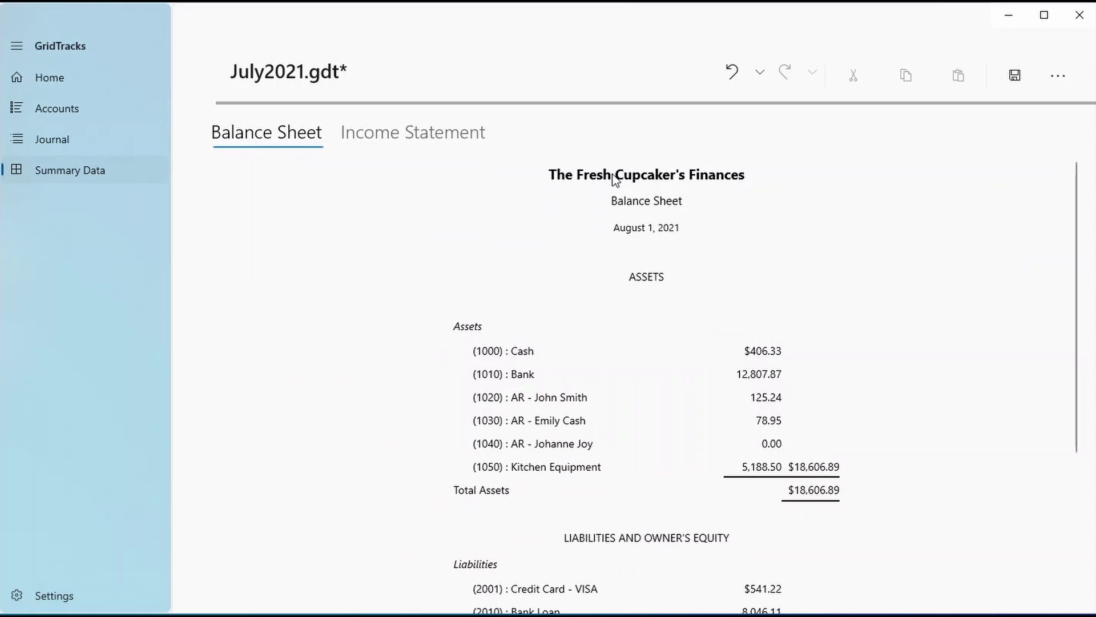
pyautogui.click(397, 142)
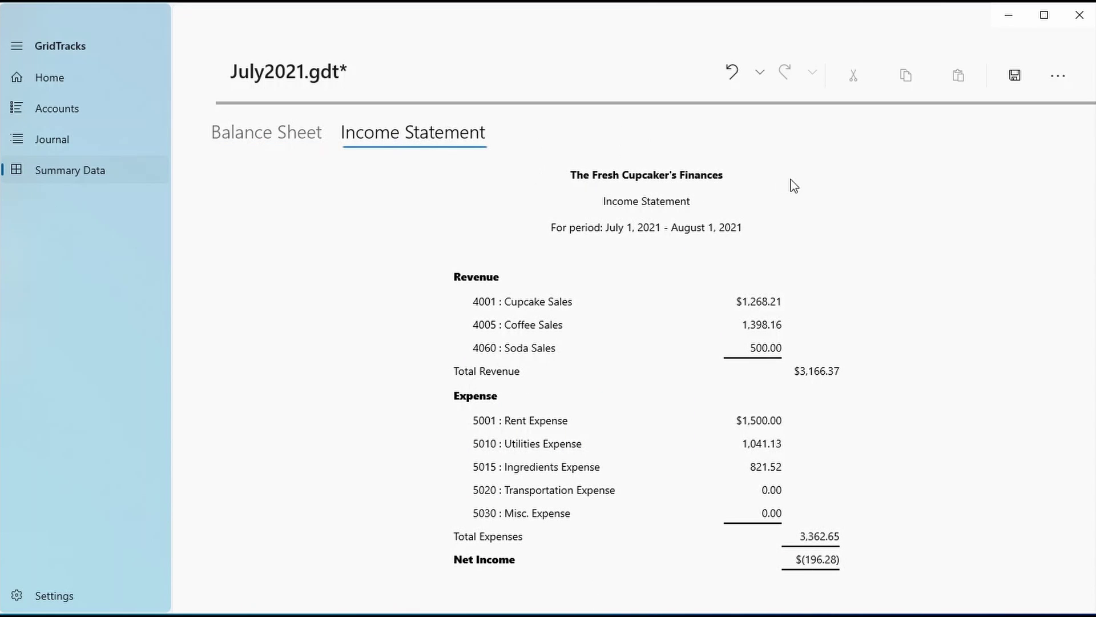
pyautogui.click(95, 591)
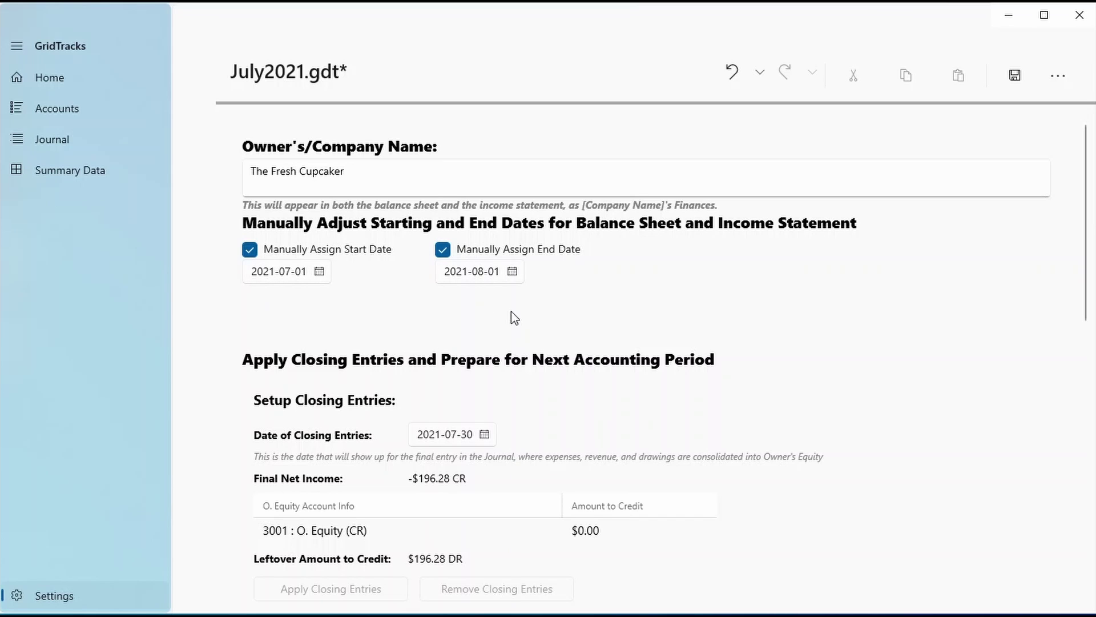
# Set the report start date to June 29 and end date to August 3, 2021
pyautogui.click(305, 279)
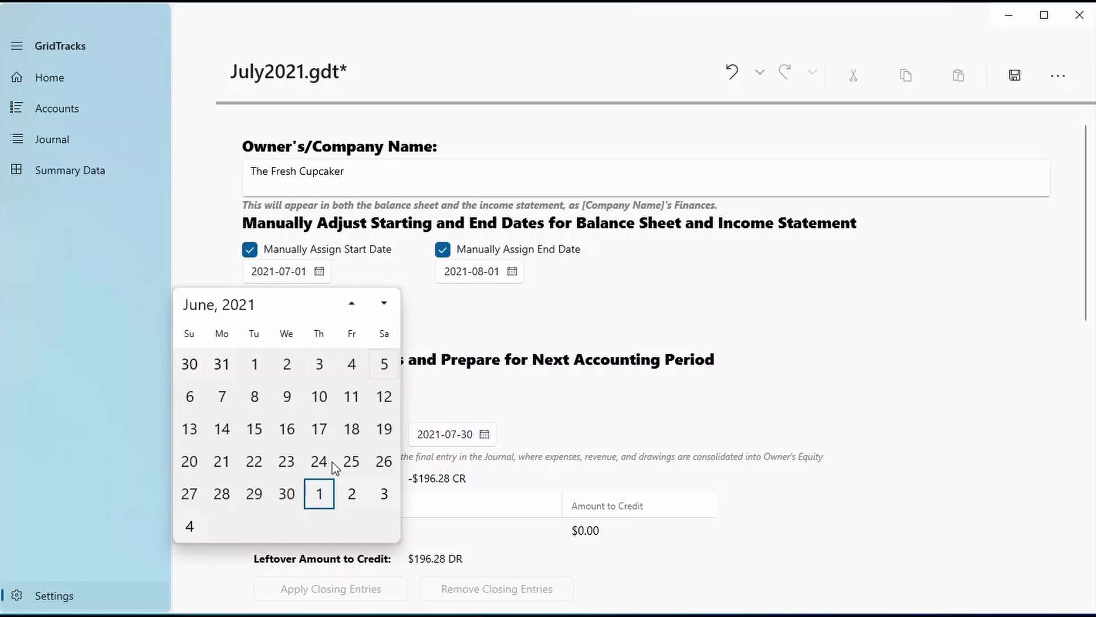
pyautogui.click(258, 492)
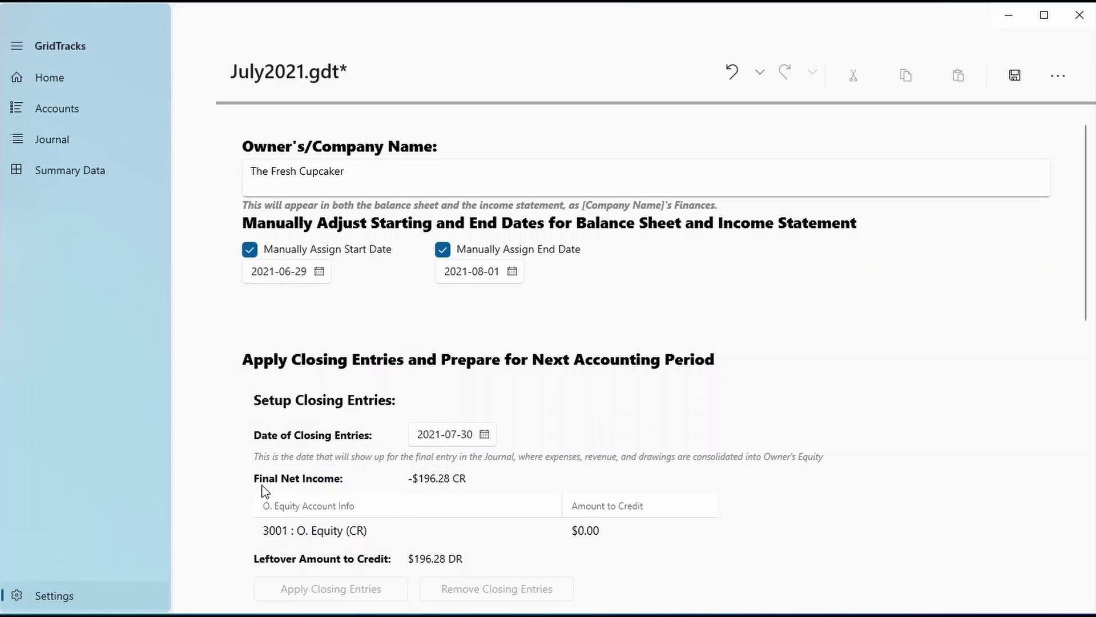
pyautogui.click(454, 273)
pyautogui.click(445, 363)
# Review the balance sheet and income statement for the new period, then go to the Journal
pyautogui.click(136, 179)
pyautogui.scroll(-3, 353, 322)
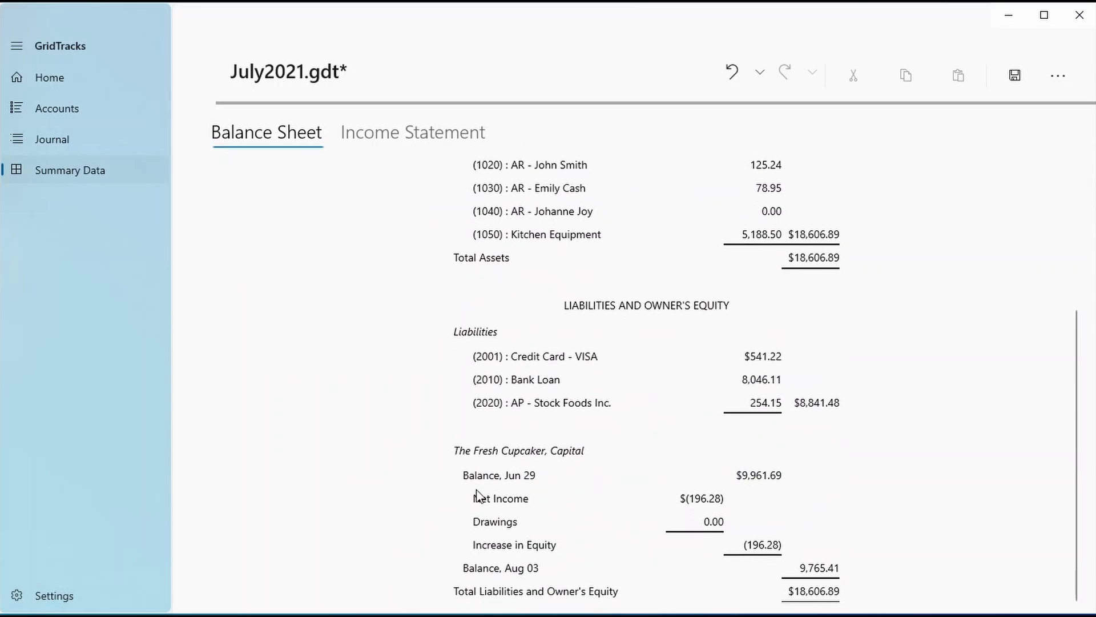
pyautogui.scroll(3, 525, 514)
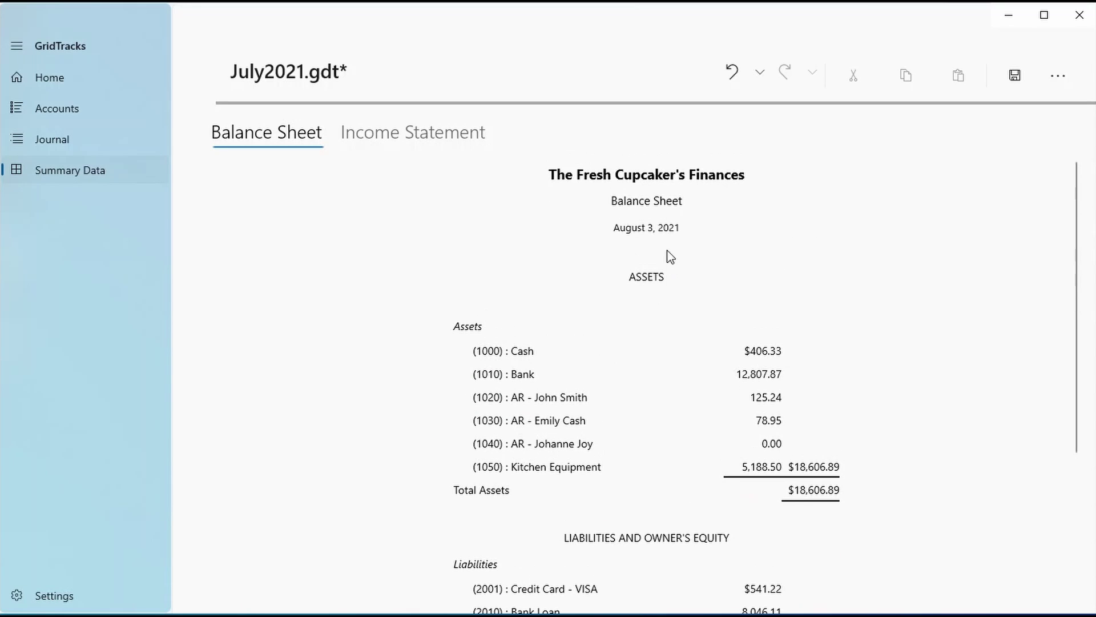
pyautogui.click(395, 143)
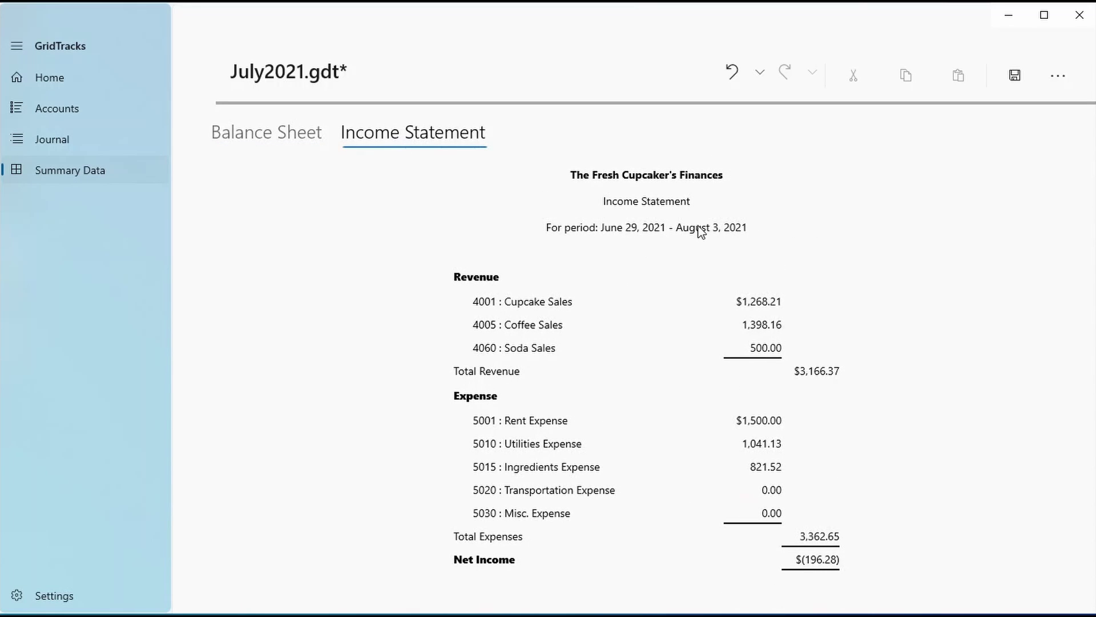
pyautogui.click(23, 137)
# Browse journal entries down to the Jul 15 utility bill payment, then reopen the start-date calendar in Settings
pyautogui.click(240, 201)
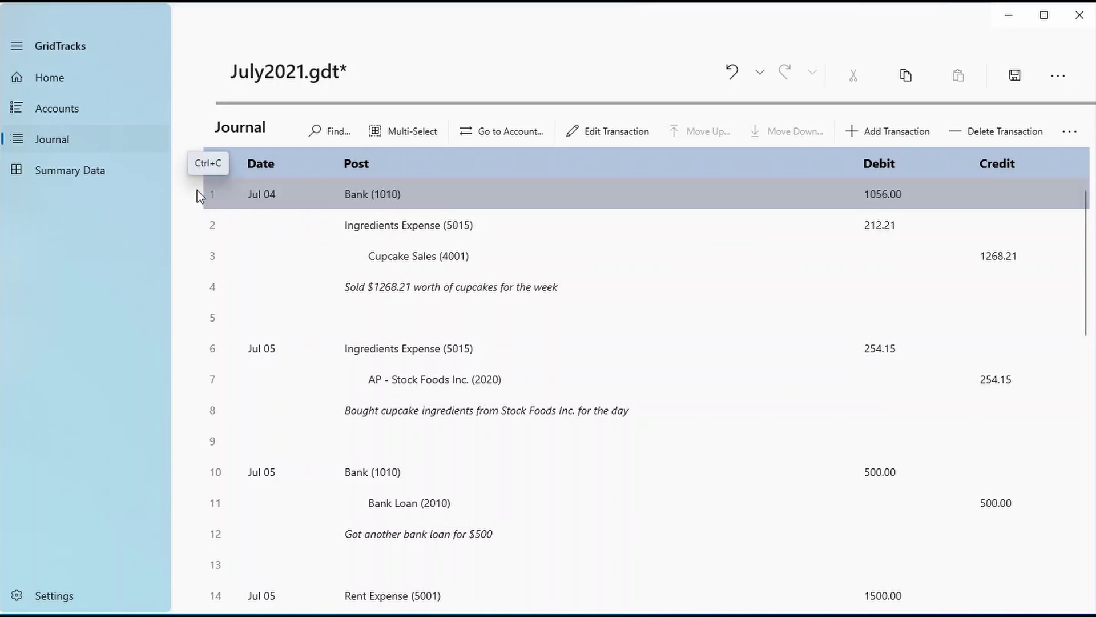
pyautogui.scroll(-5, 321, 348)
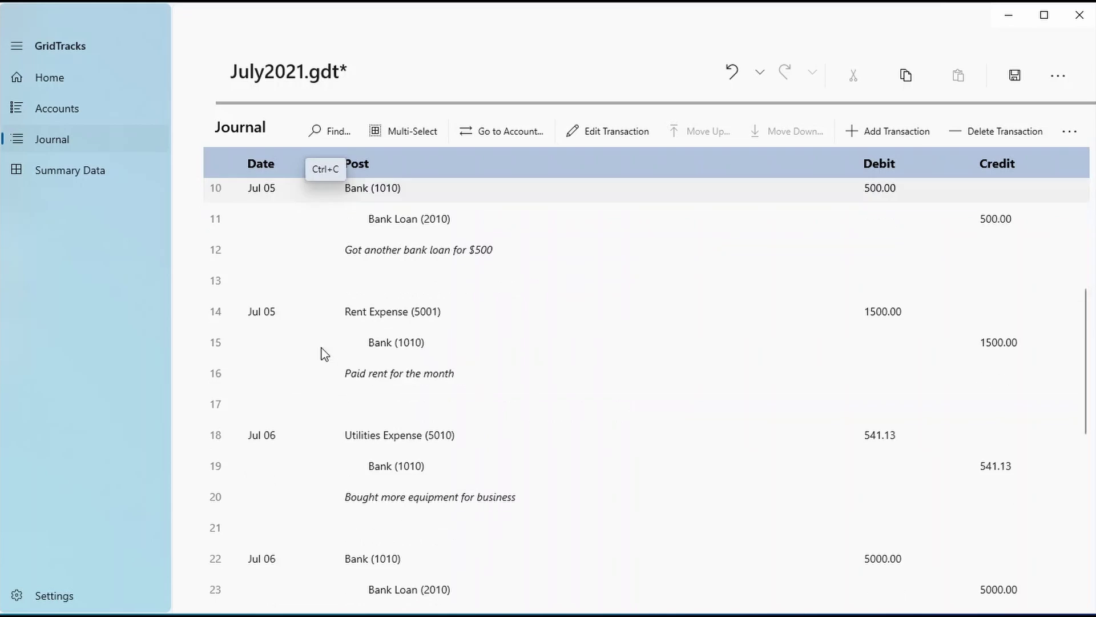
pyautogui.scroll(-5, 321, 347)
pyautogui.click(357, 506)
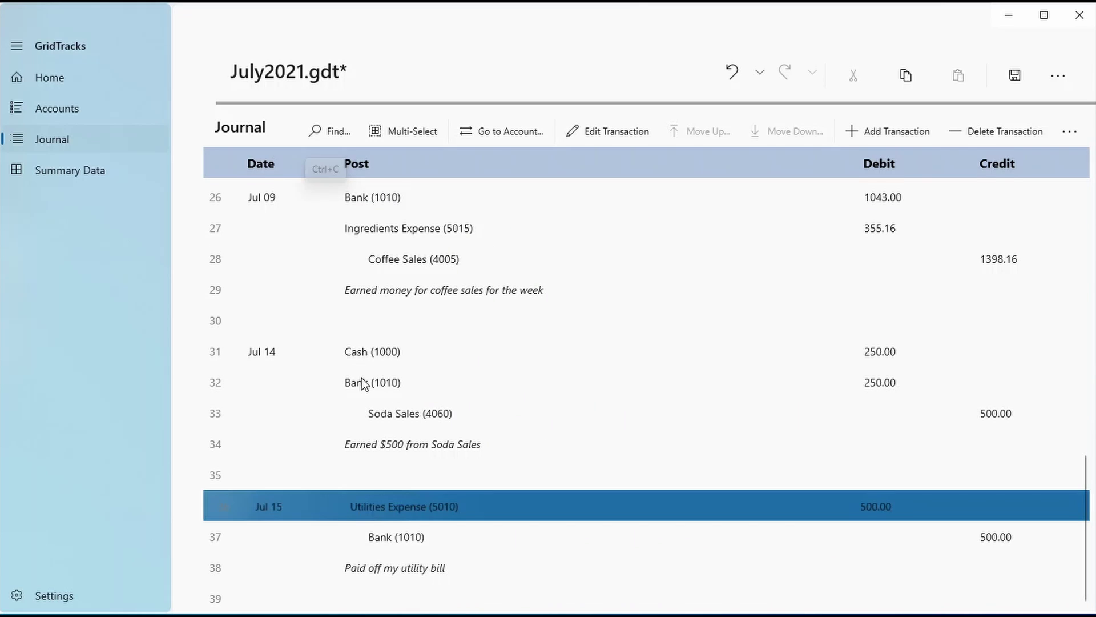
pyautogui.click(35, 606)
pyautogui.click(304, 278)
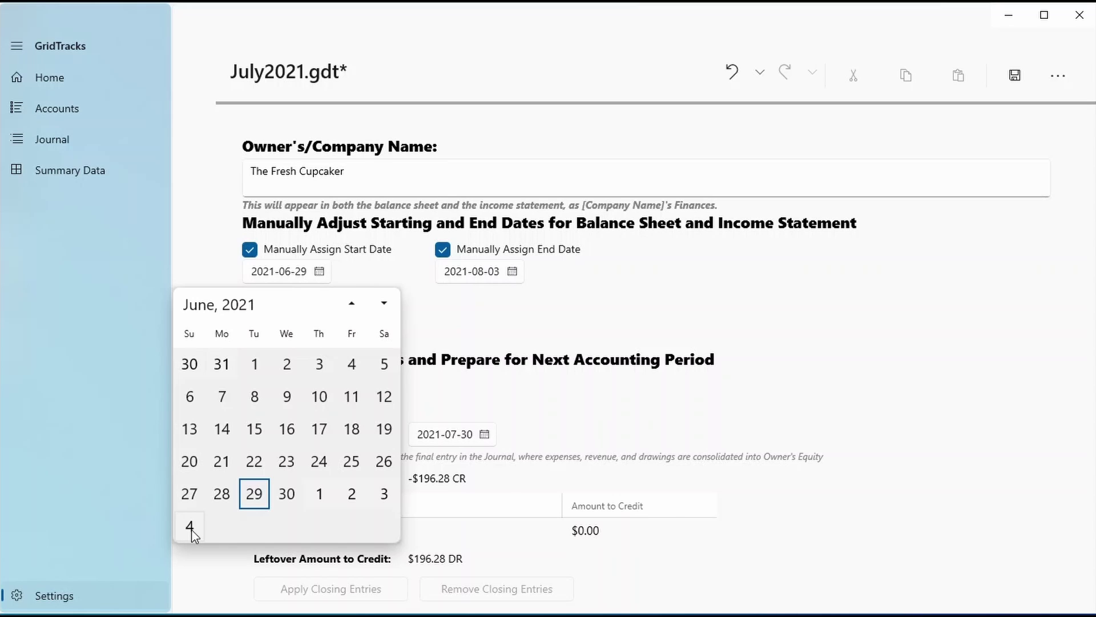
# Dismiss both date calendars unchanged and uncheck Manually Assign Start Date and Manually Assign End Date
pyautogui.click(503, 278)
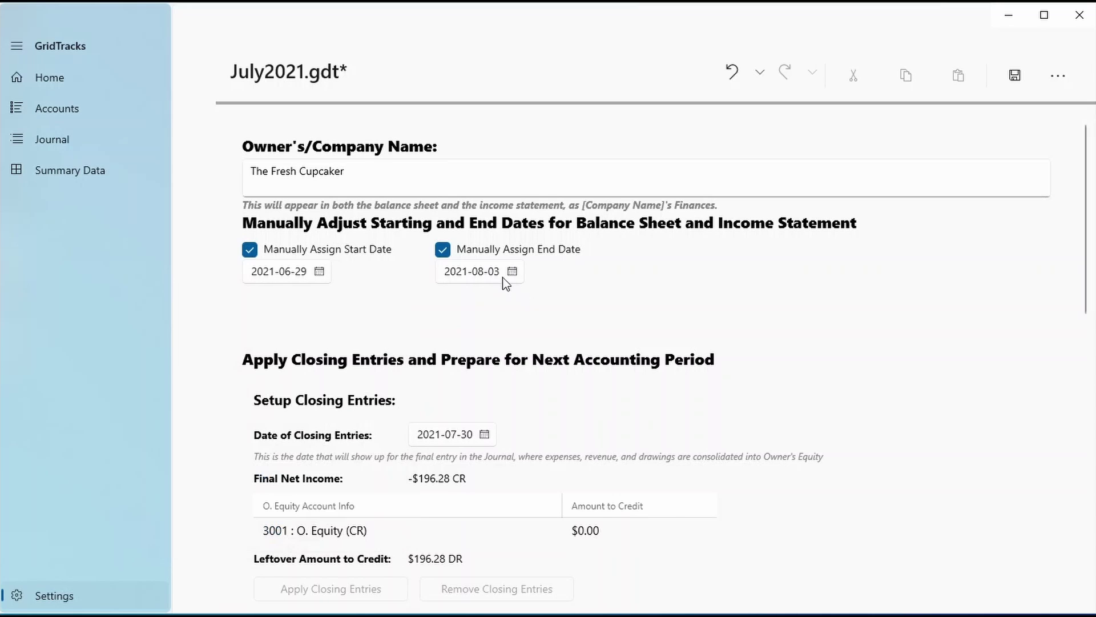
pyautogui.click(495, 271)
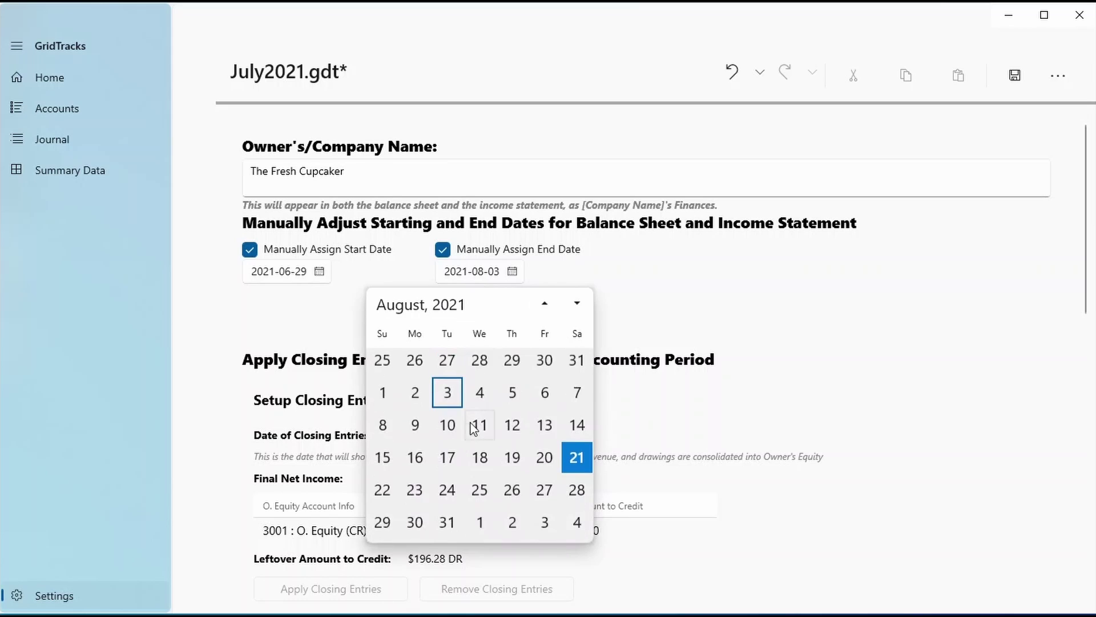
pyautogui.scroll(3, 488, 425)
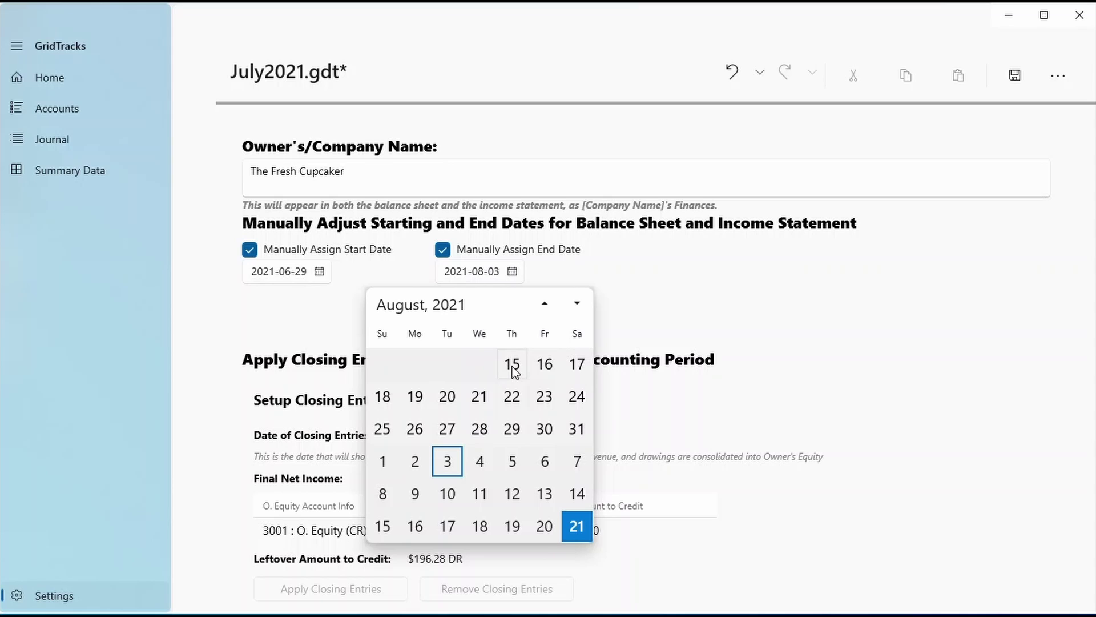
pyautogui.click(845, 354)
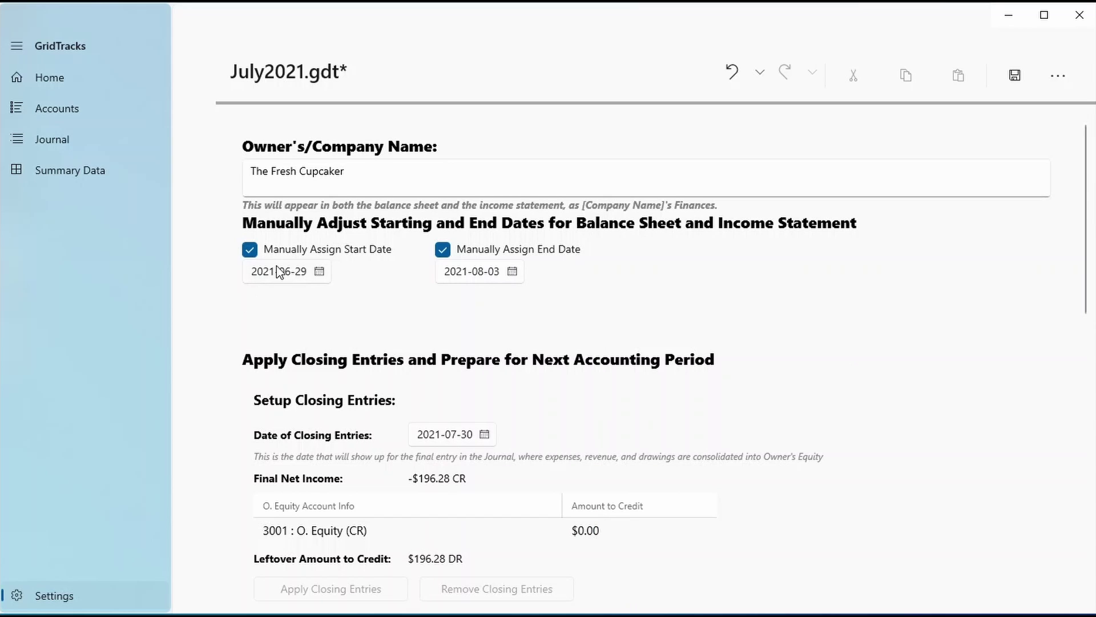
pyautogui.click(350, 249)
pyautogui.click(456, 249)
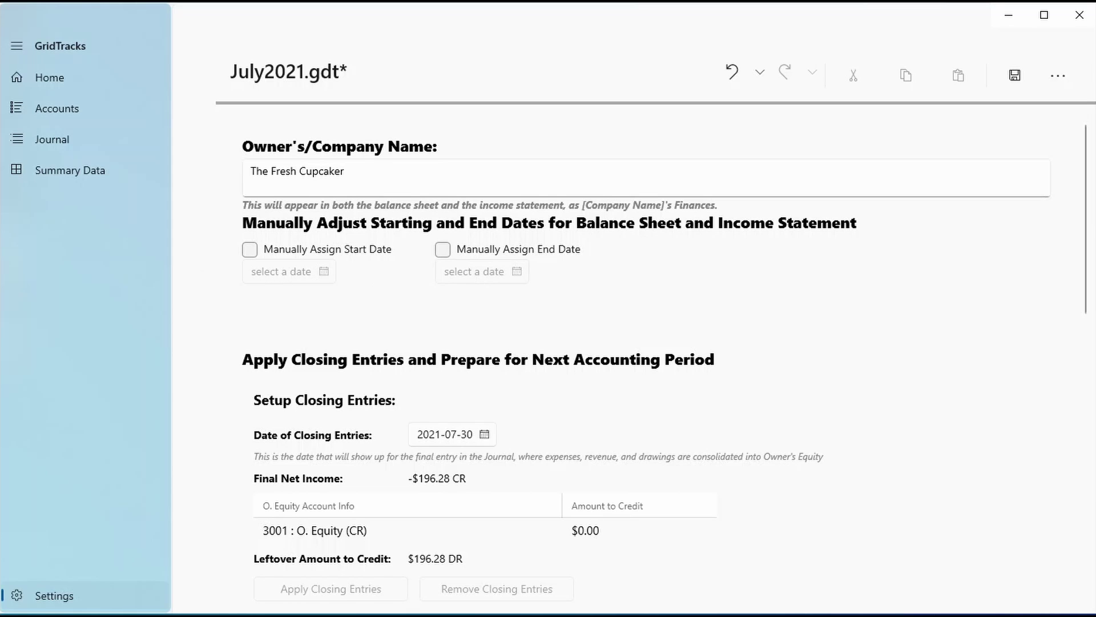
pyautogui.click(105, 179)
pyautogui.scroll(-5, 304, 429)
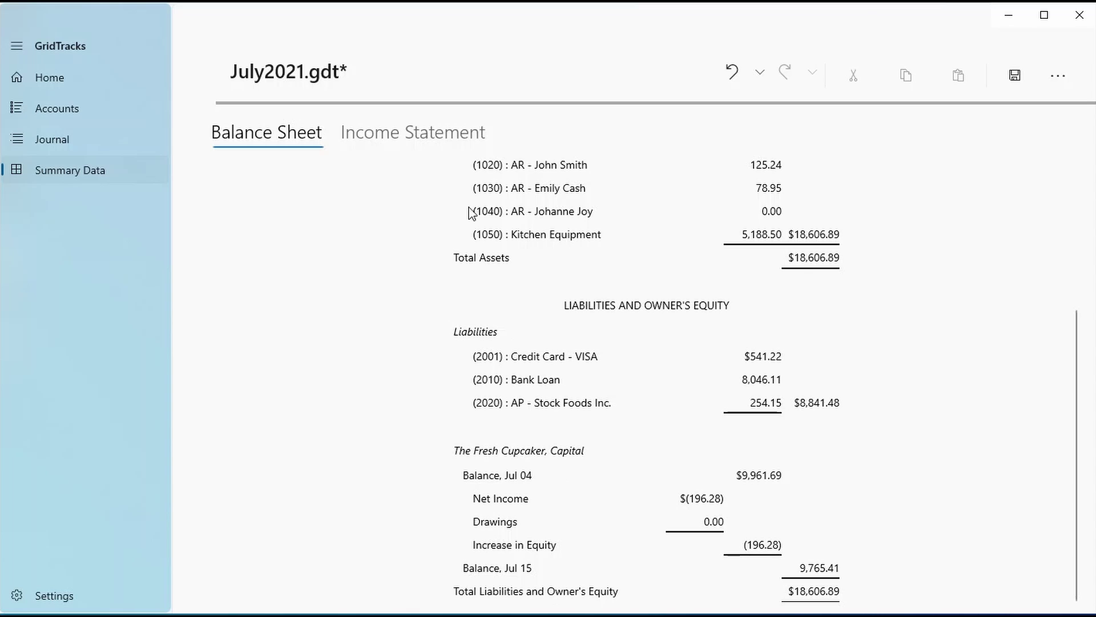
pyautogui.click(464, 135)
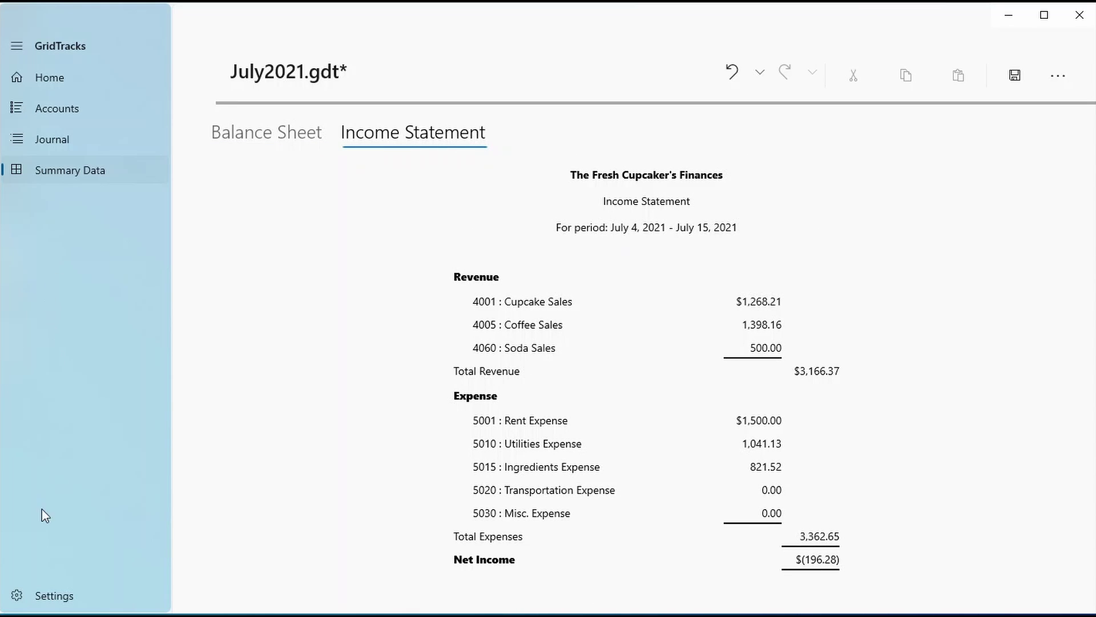
pyautogui.click(82, 596)
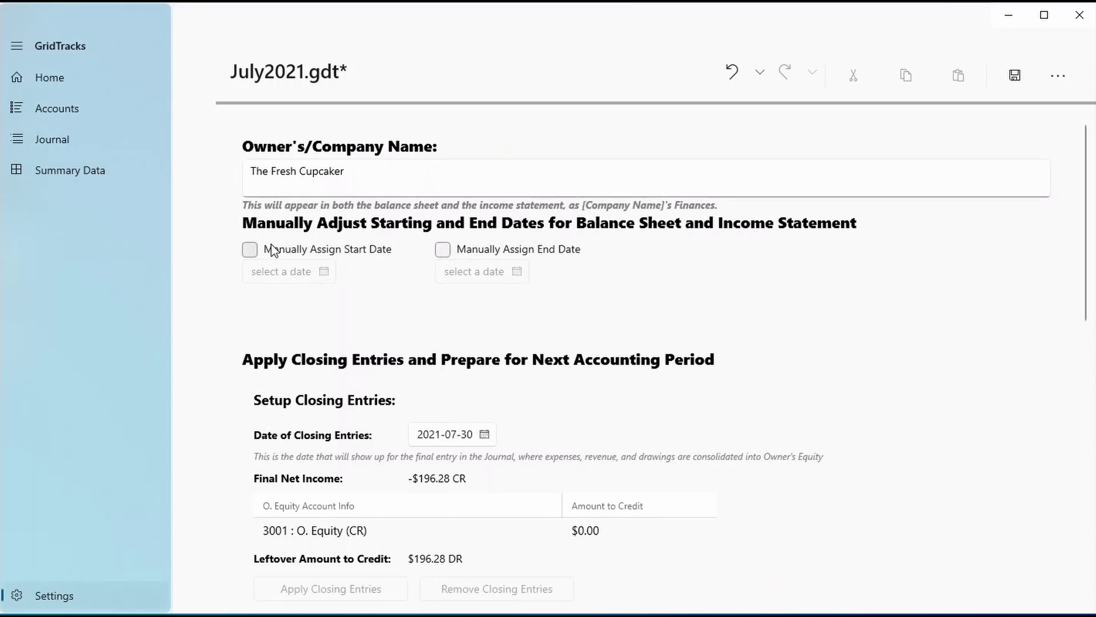
# Enable a manually assigned start date of July 1, 2021
pyautogui.click(250, 250)
pyautogui.click(296, 273)
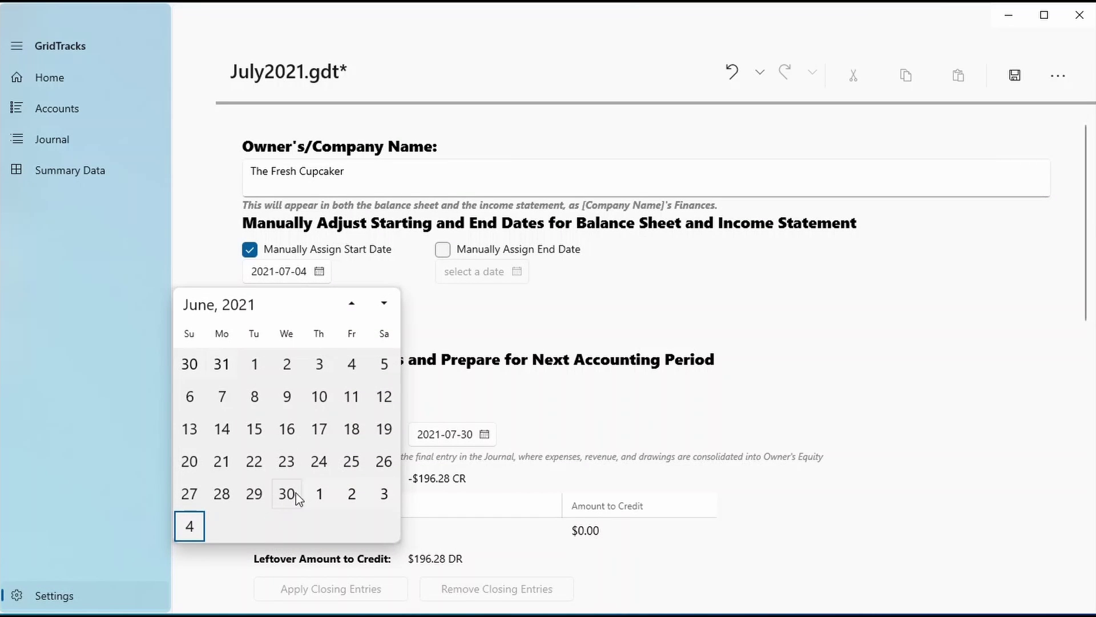
pyautogui.click(317, 494)
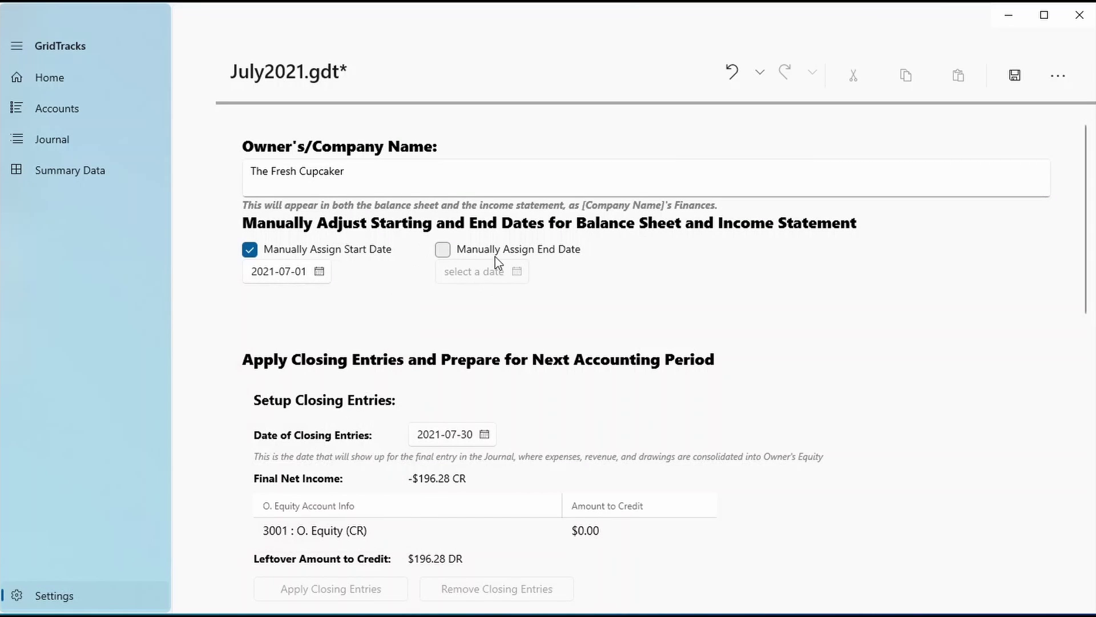
# Enable a manually assigned end date of August 1, 2021, then view the Journal
pyautogui.click(443, 249)
pyautogui.click(492, 279)
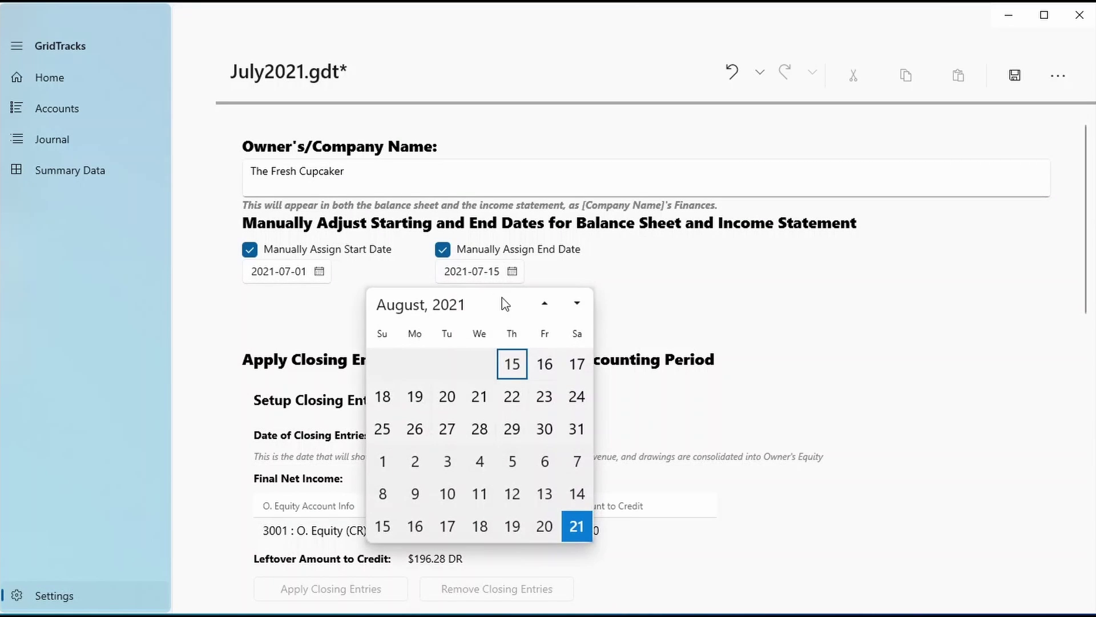
pyautogui.click(383, 462)
pyautogui.scroll(-1, 742, 389)
pyautogui.scroll(-10, 767, 381)
pyautogui.scroll(5, 767, 382)
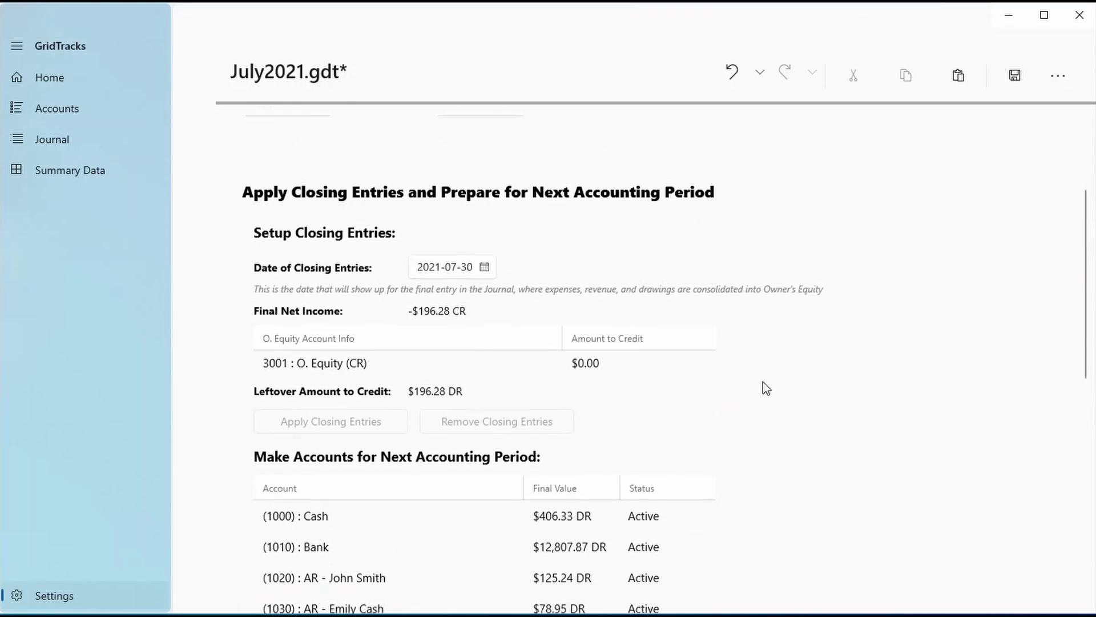
pyautogui.scroll(-16, 657, 354)
pyautogui.scroll(4, 542, 317)
pyautogui.scroll(4, 537, 313)
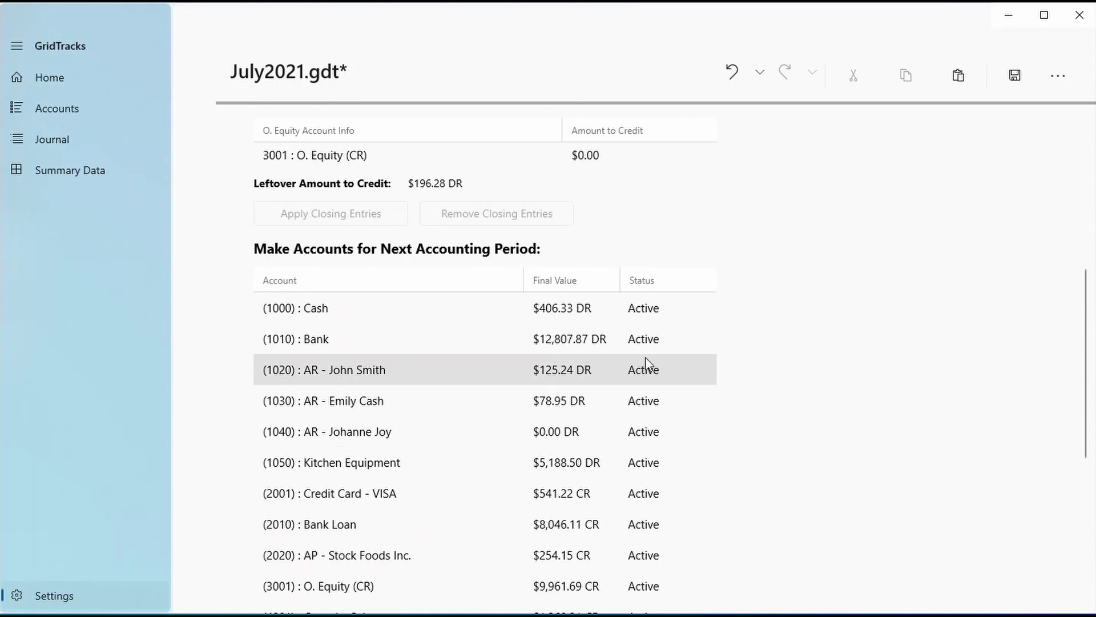
pyautogui.click(108, 150)
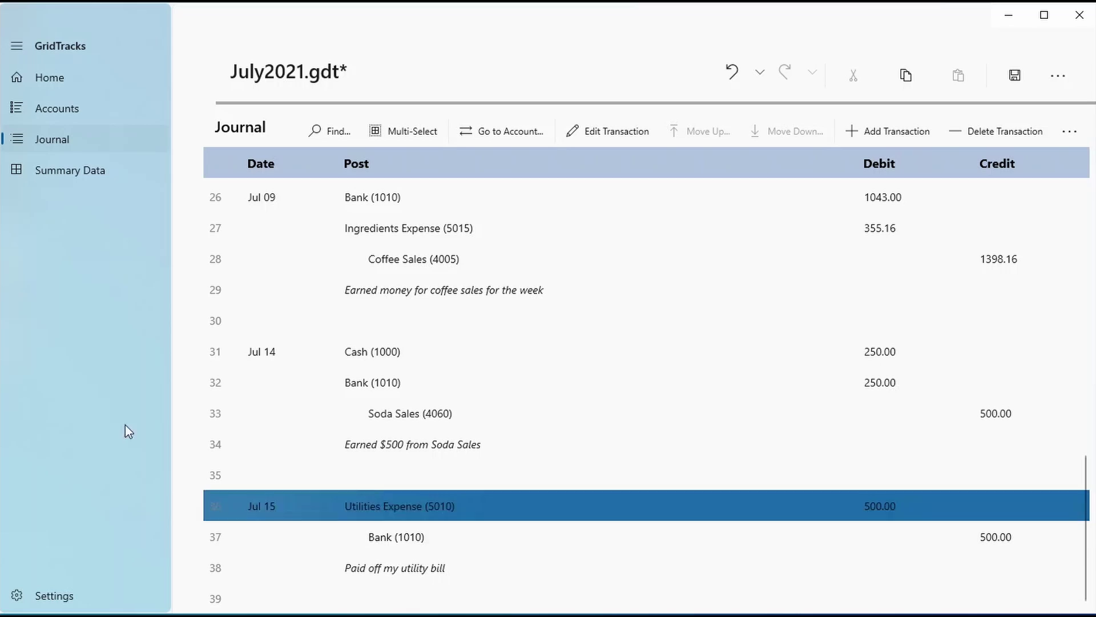
# View the August 1, 2021 balance sheet, then scroll Settings to Make Accounts for Next Accounting Period
pyautogui.click(35, 169)
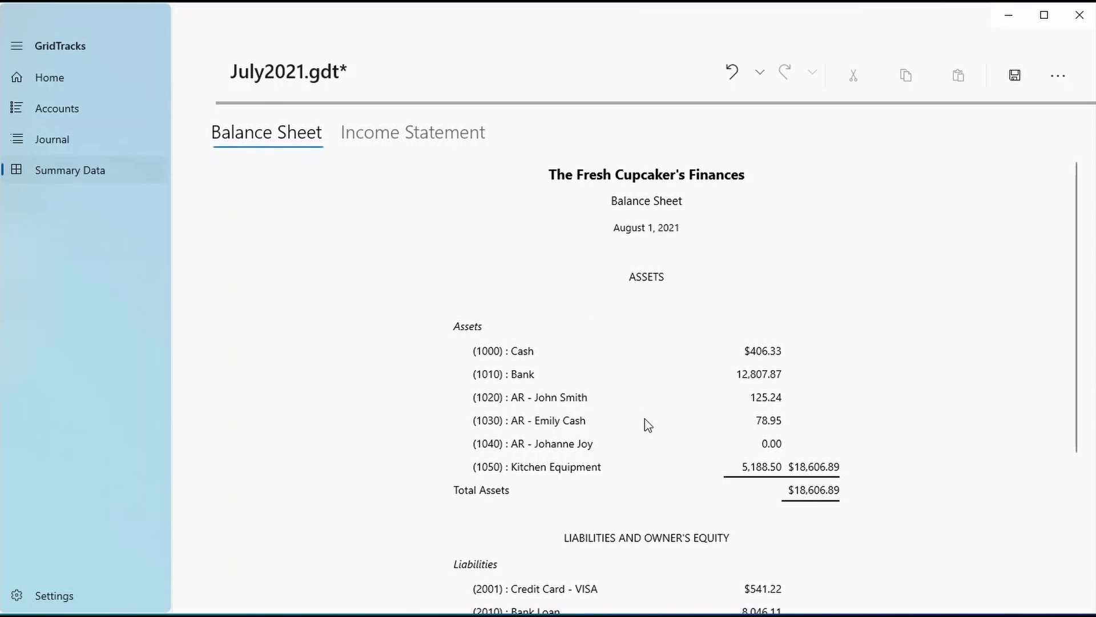
pyautogui.scroll(-4, 651, 424)
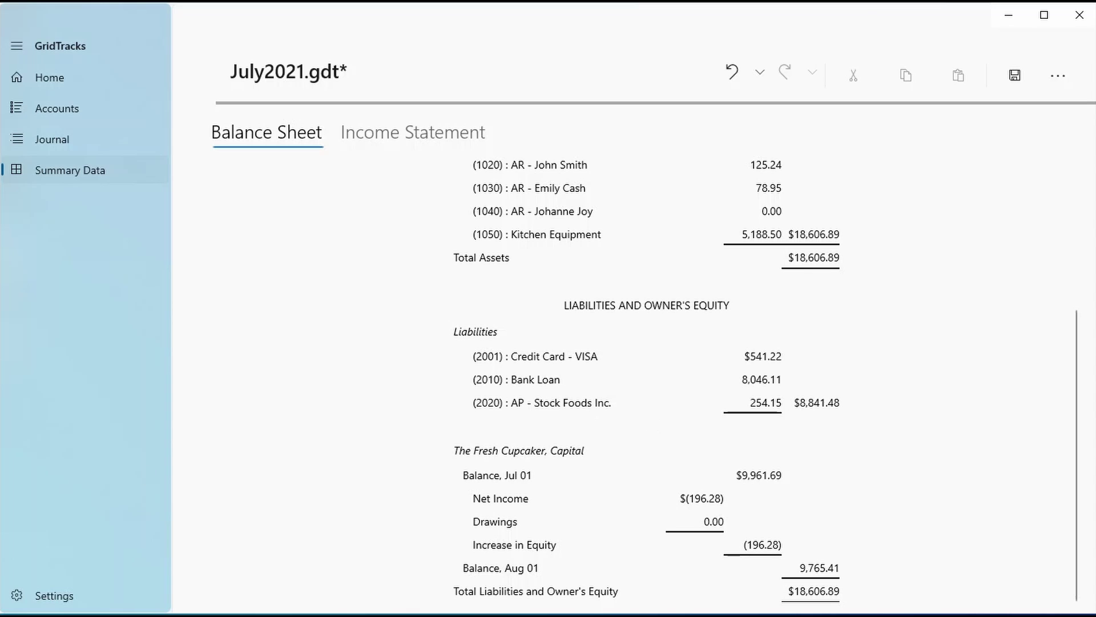
pyautogui.click(54, 595)
pyautogui.scroll(-2, 289, 491)
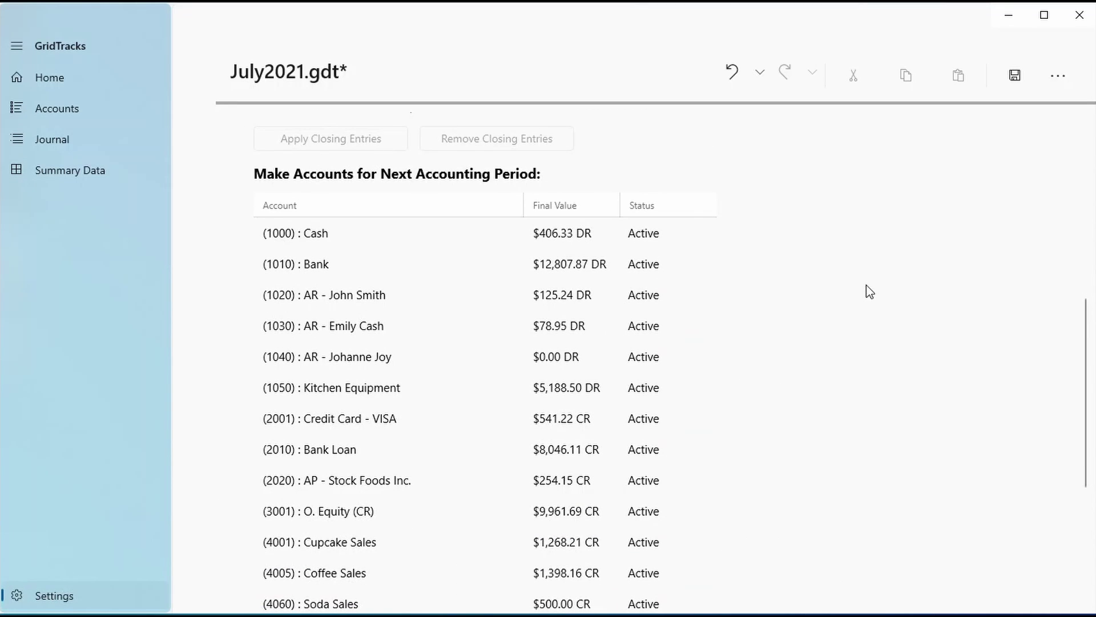
pyautogui.scroll(-5, 506, 523)
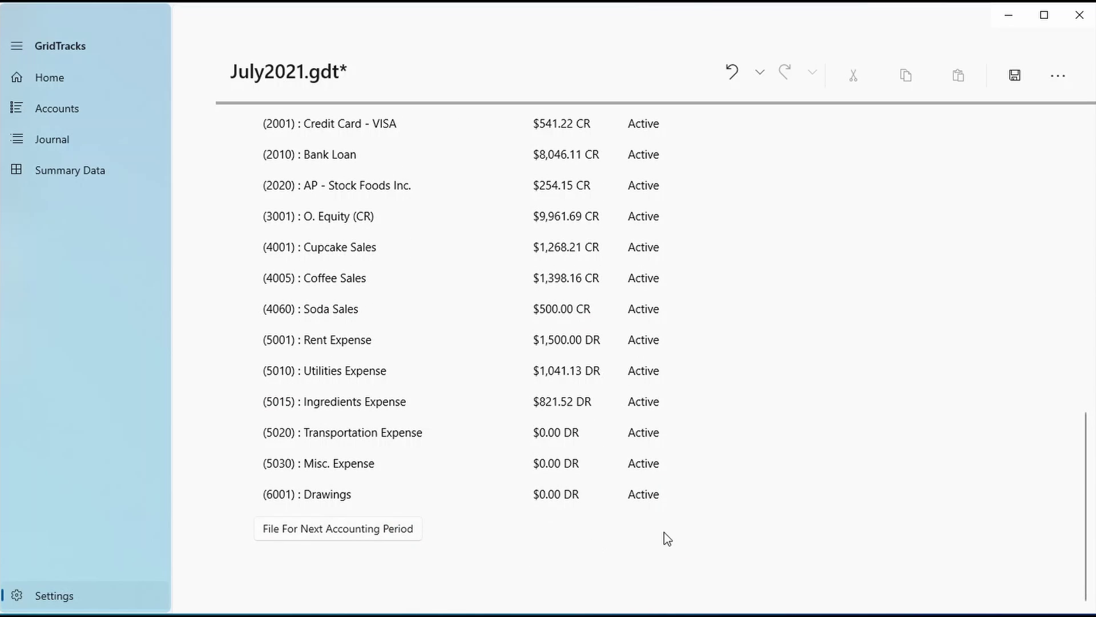
pyautogui.scroll(3, 668, 532)
pyautogui.scroll(3, 673, 532)
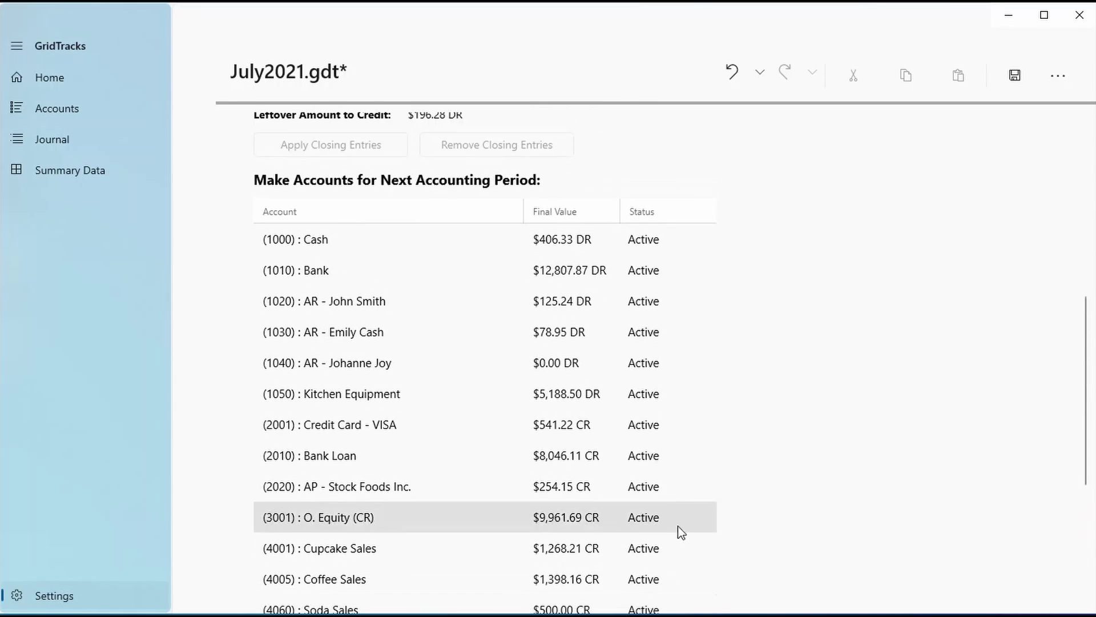
pyautogui.scroll(-6, 407, 285)
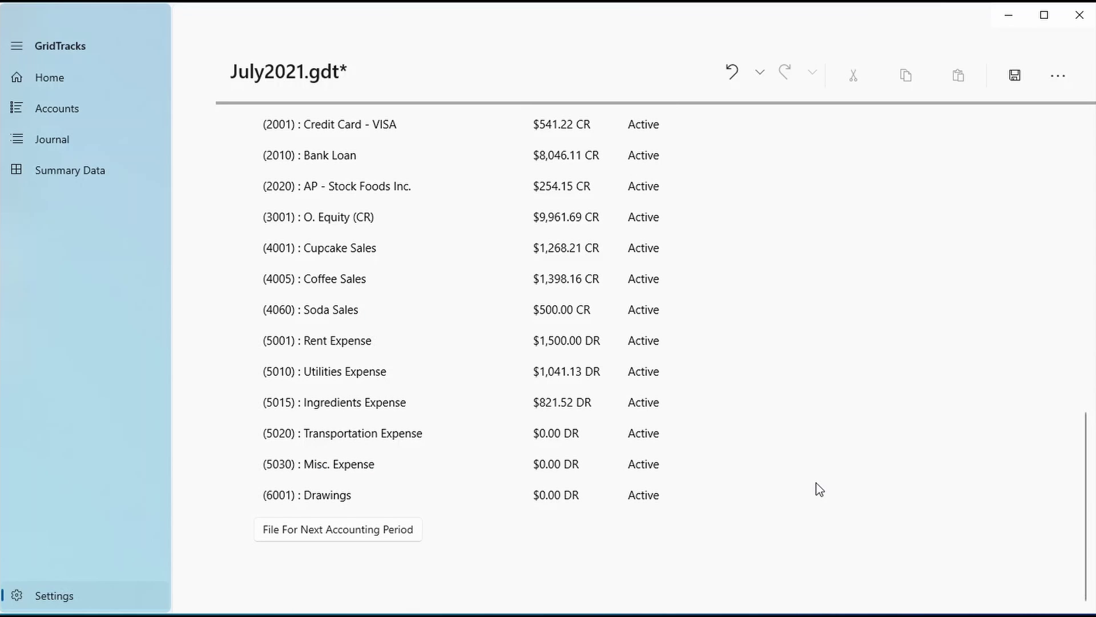
pyautogui.scroll(4, 816, 488)
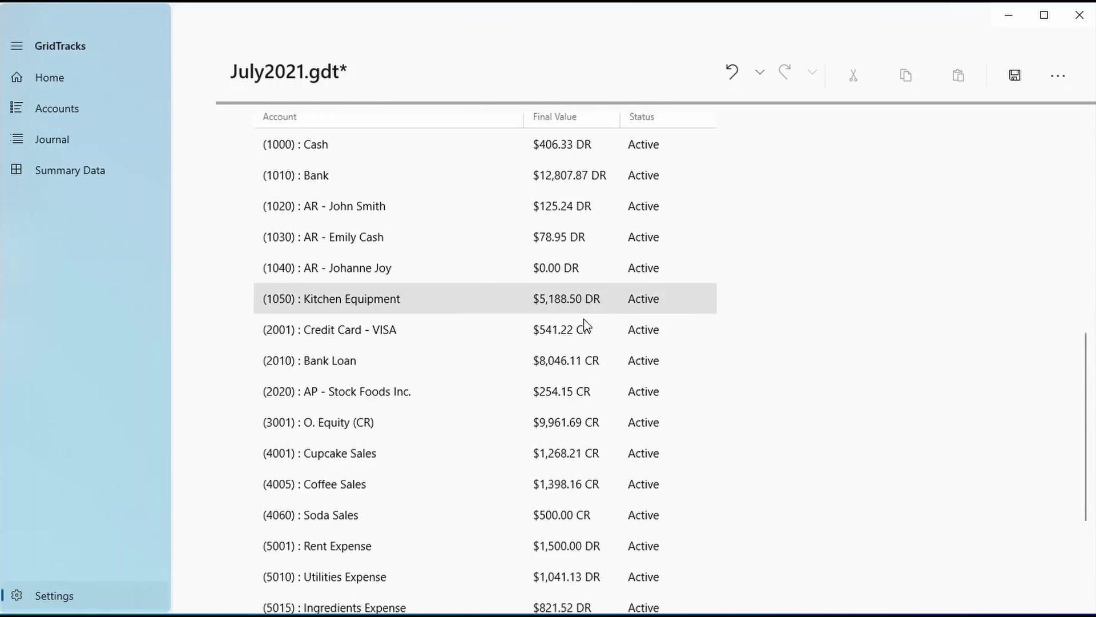
pyautogui.scroll(-4, 584, 322)
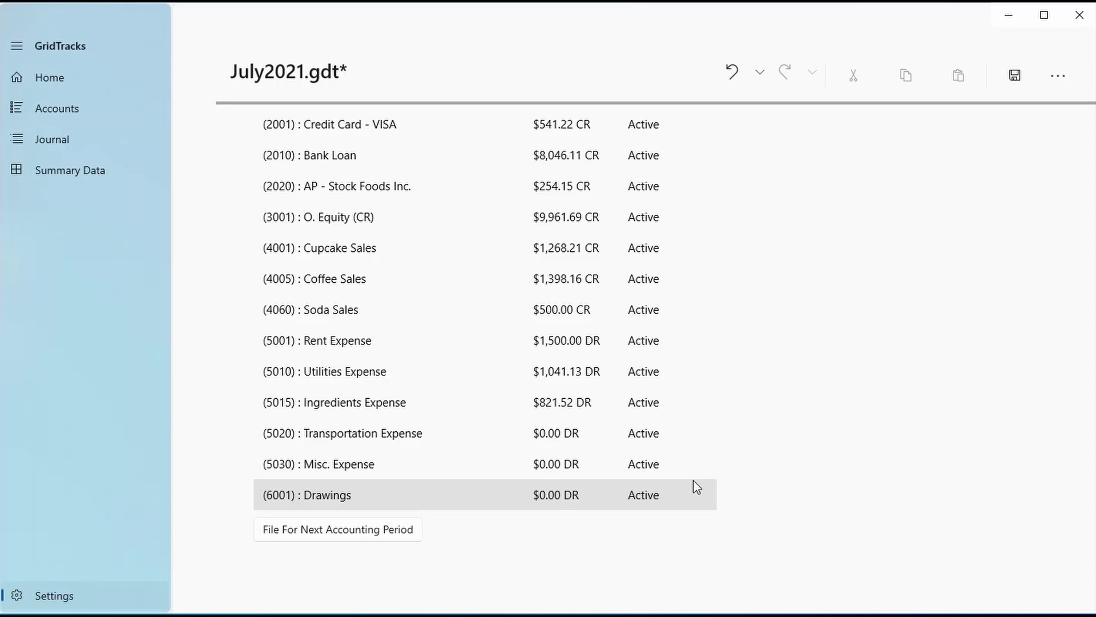
pyautogui.scroll(10, 857, 317)
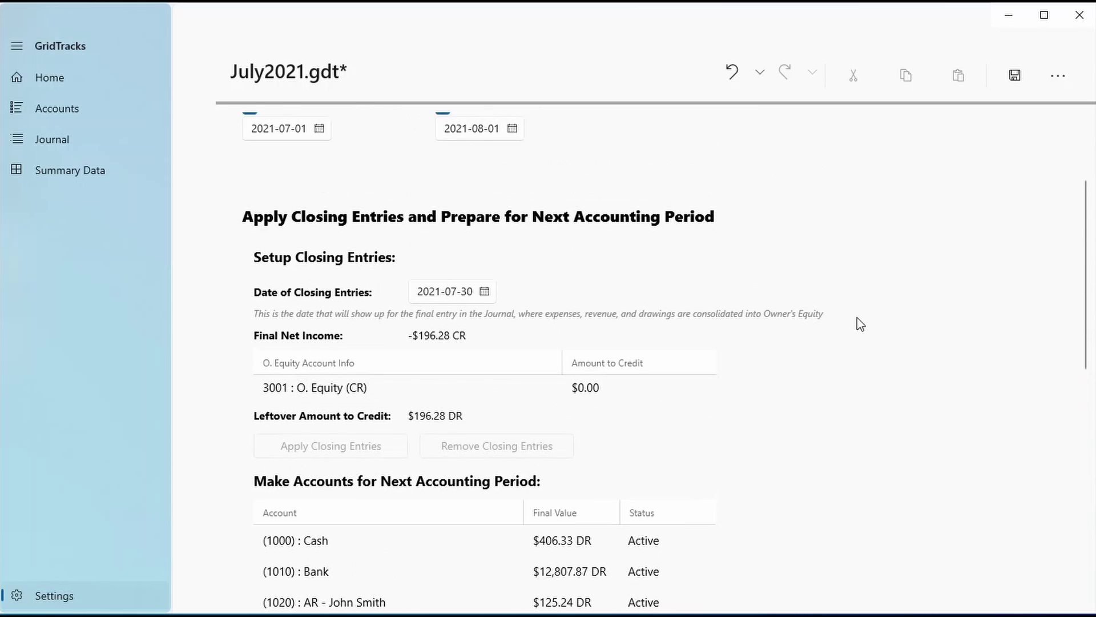
pyautogui.scroll(3, 841, 331)
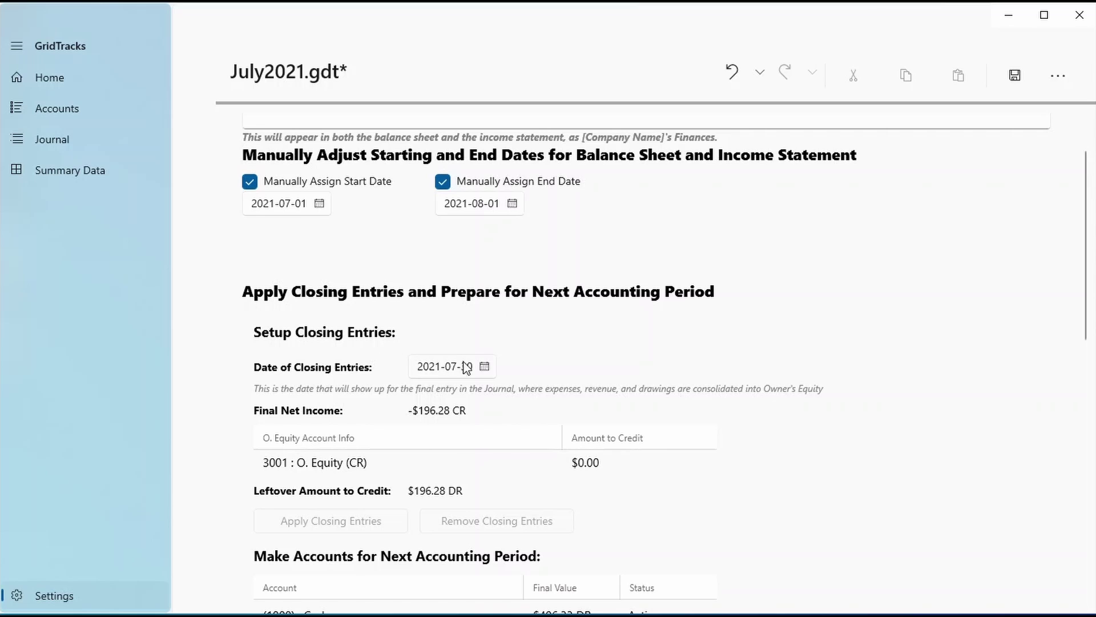
# Turn off the manual end date and set the closing entries date to July 29, 2021
pyautogui.click(483, 366)
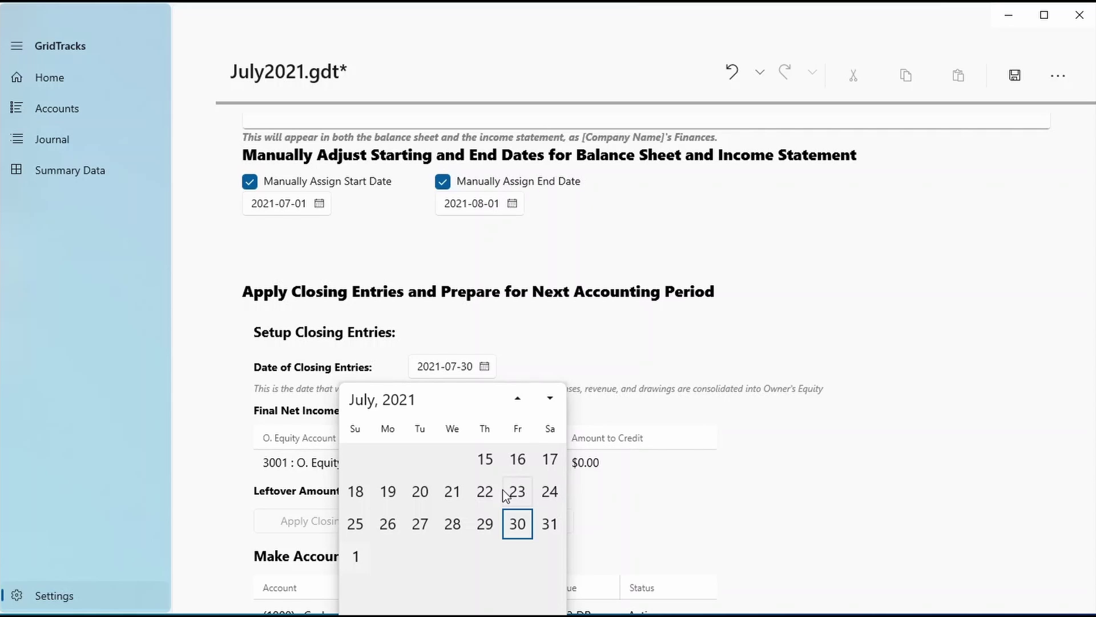
pyautogui.click(810, 337)
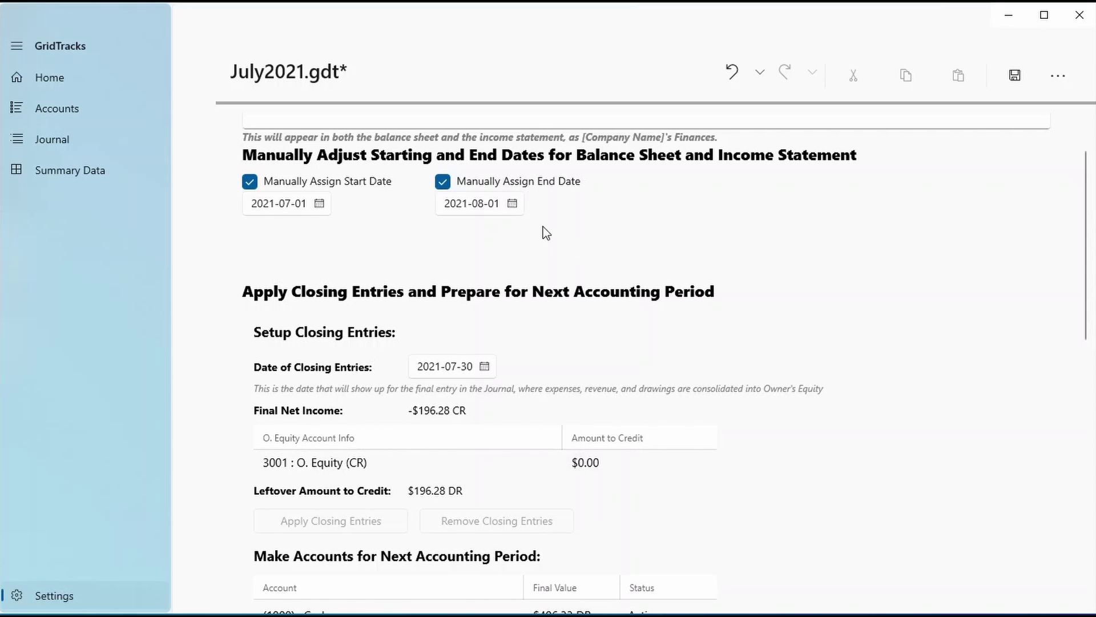
pyautogui.click(443, 181)
pyautogui.click(482, 367)
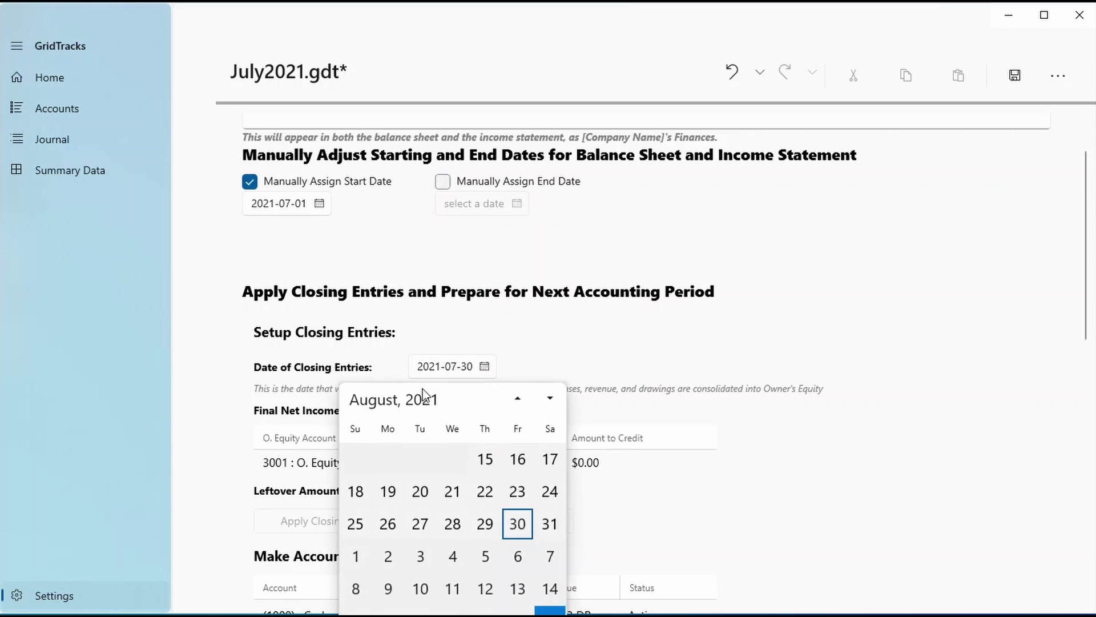
pyautogui.scroll(-5, 484, 506)
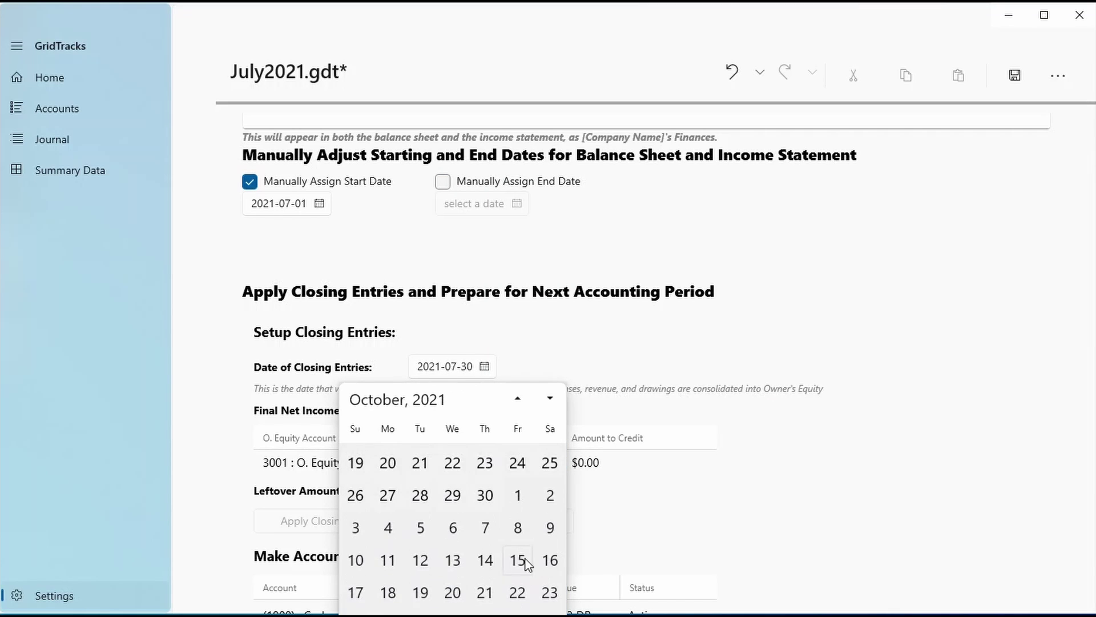
pyautogui.scroll(5, 503, 568)
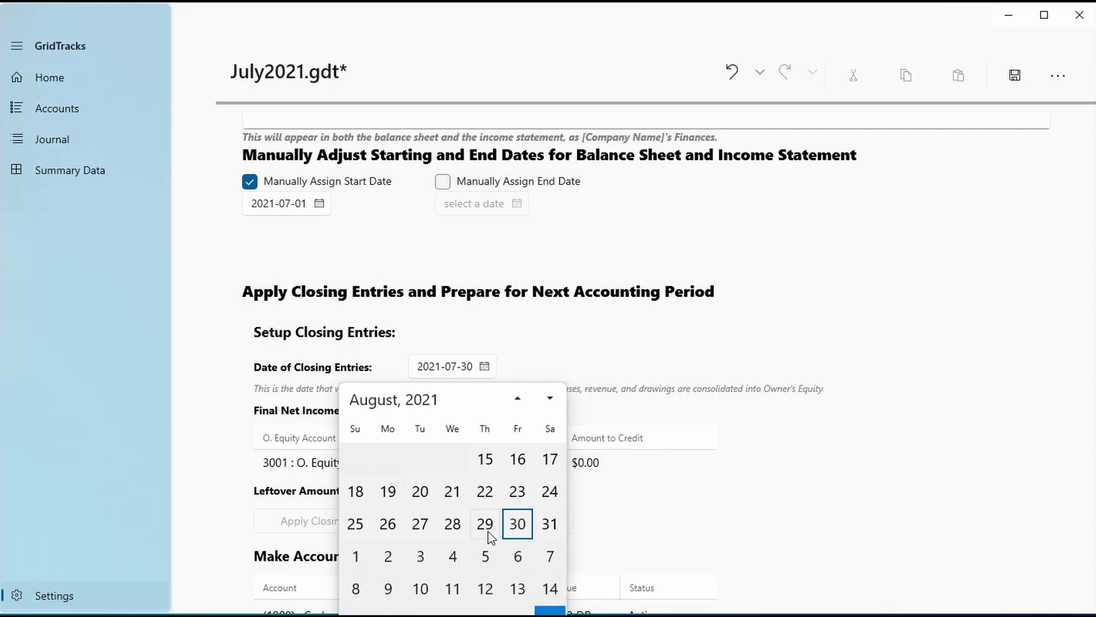
pyautogui.click(487, 528)
# Re-enable the manually assigned end date at August 1, 2021
pyautogui.scroll(1, 501, 207)
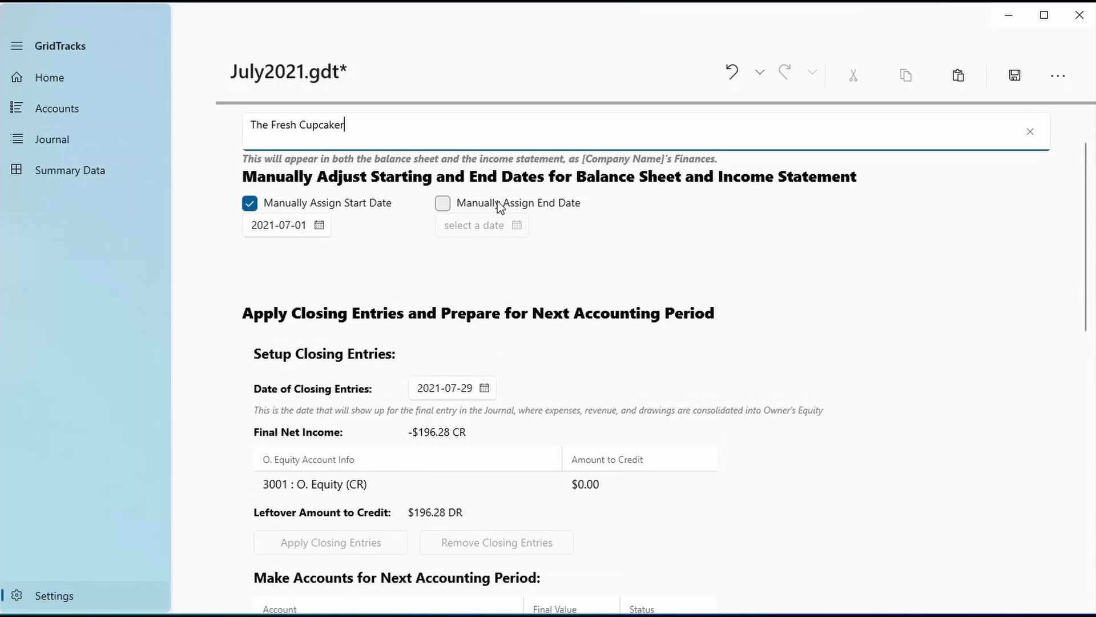
pyautogui.click(500, 206)
pyautogui.click(490, 224)
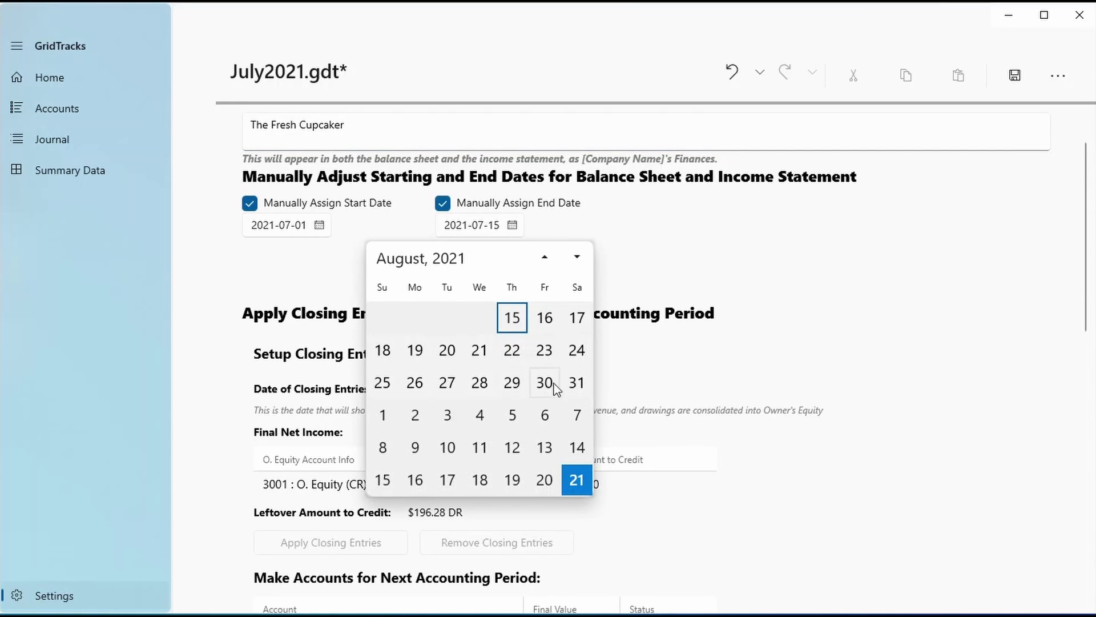
pyautogui.click(382, 415)
pyautogui.scroll(-3, 644, 480)
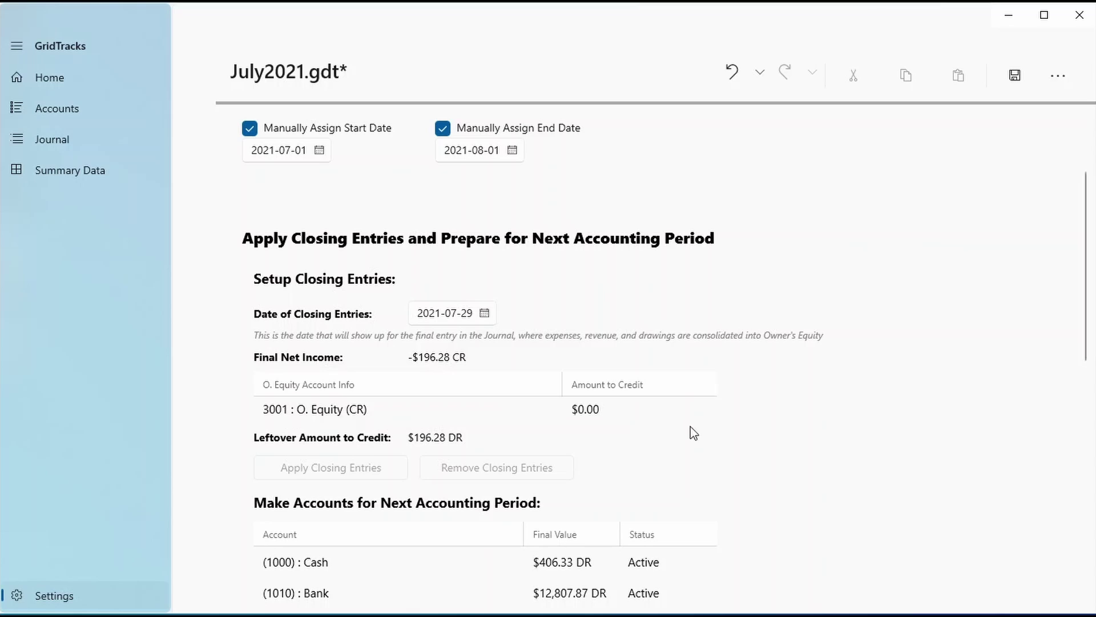
# Enter -$196.28 as O. Equity's amount to credit and apply the closing entries
pyautogui.click(644, 402)
pyautogui.click(642, 400)
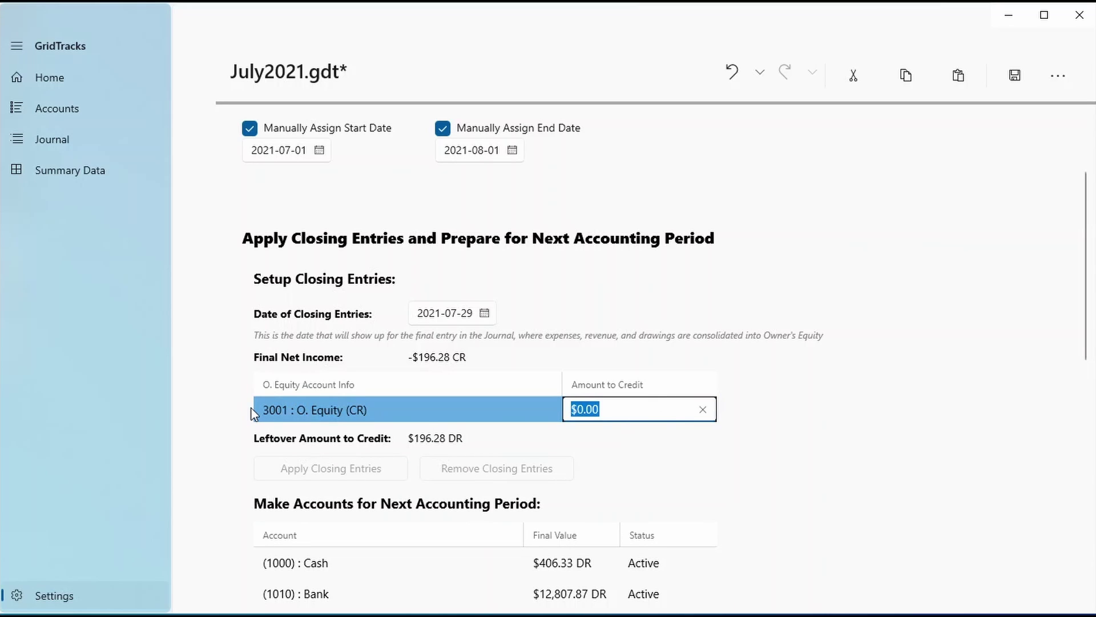
pyautogui.write('-$196.')
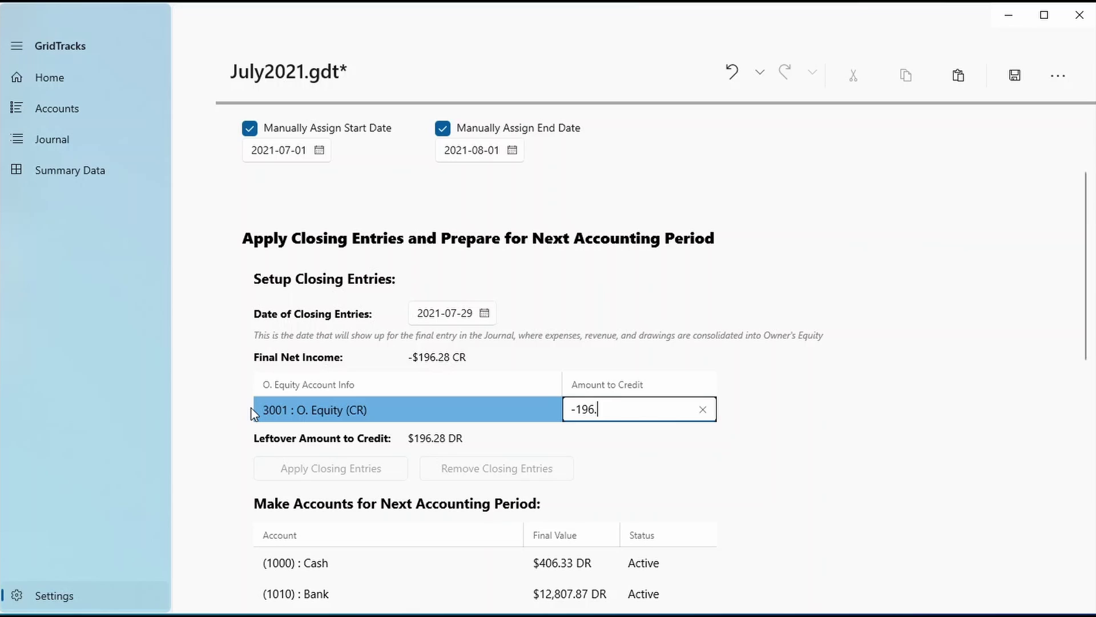
pyautogui.write('28')
pyautogui.press('Return')
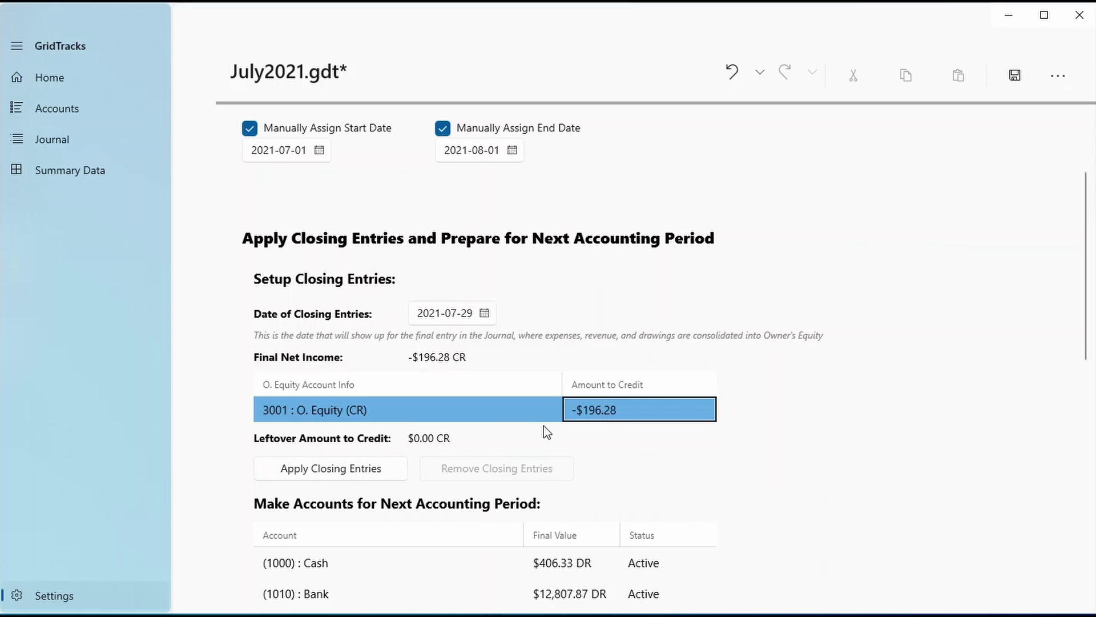
pyautogui.click(359, 473)
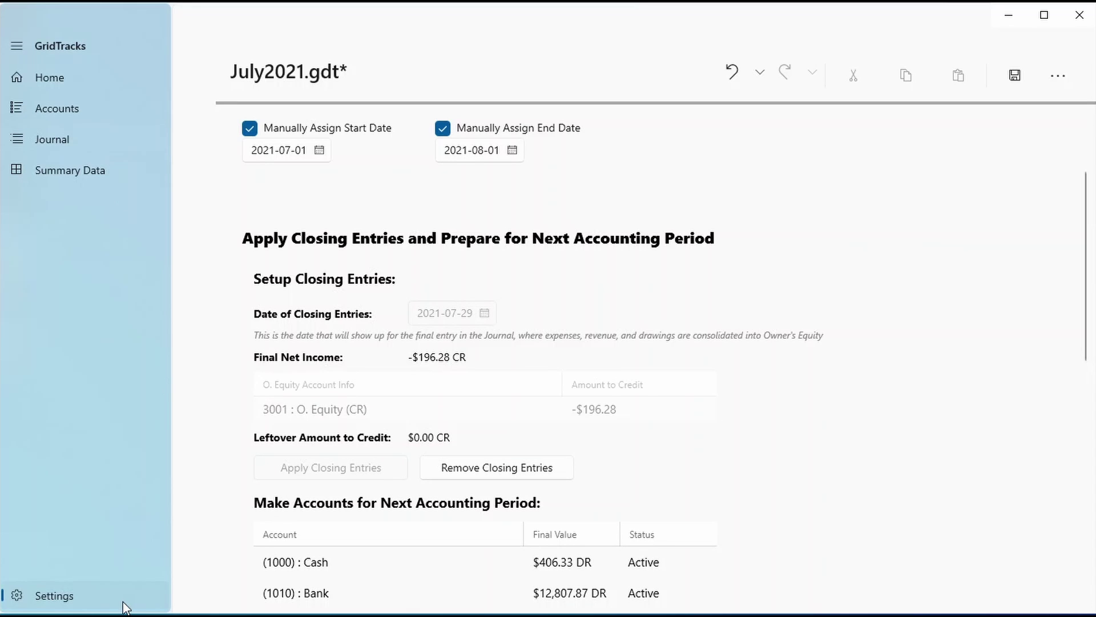
# Inspect the Jul 29 closing entry's Cupcake Sales and Ingredients Expense lines, then open the account ledgers
pyautogui.click(125, 171)
pyautogui.click(121, 137)
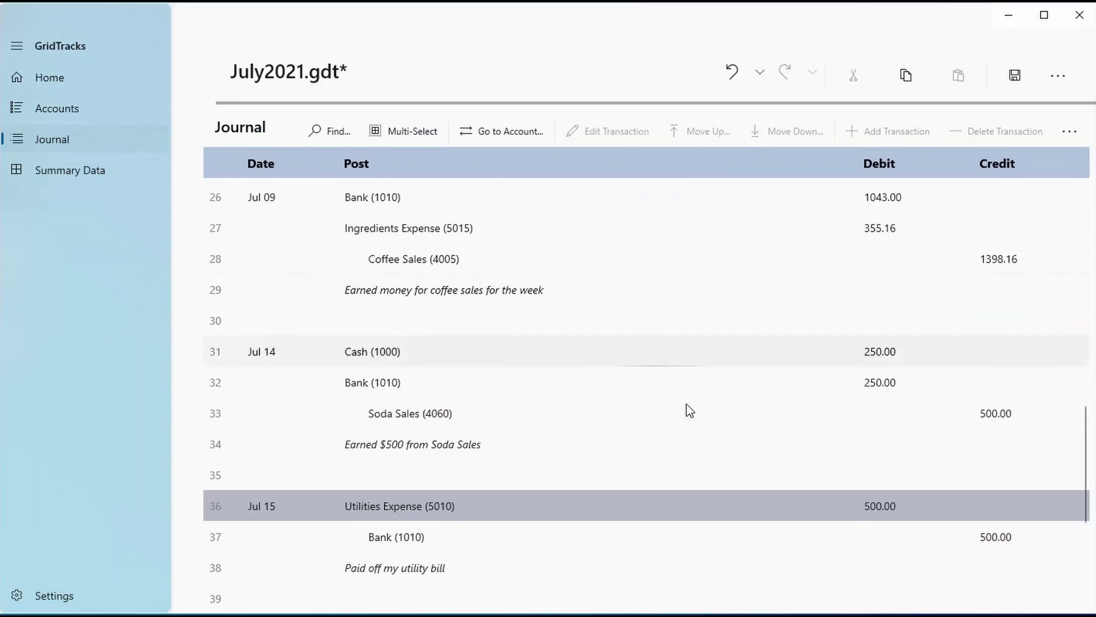
pyautogui.scroll(-5, 539, 554)
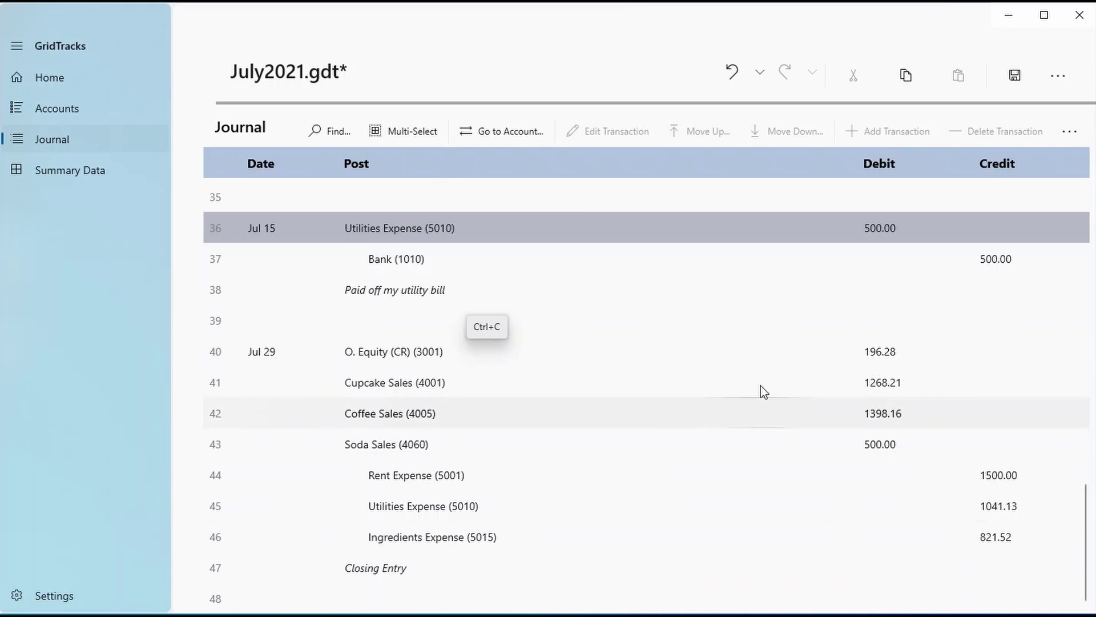
pyautogui.click(773, 350)
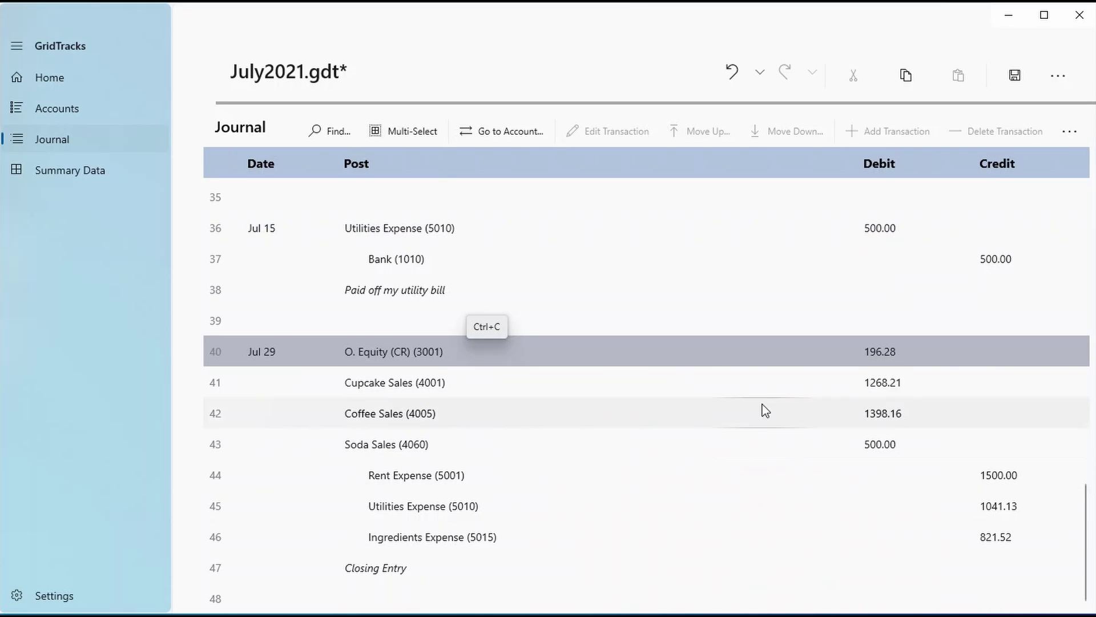
pyautogui.click(763, 391)
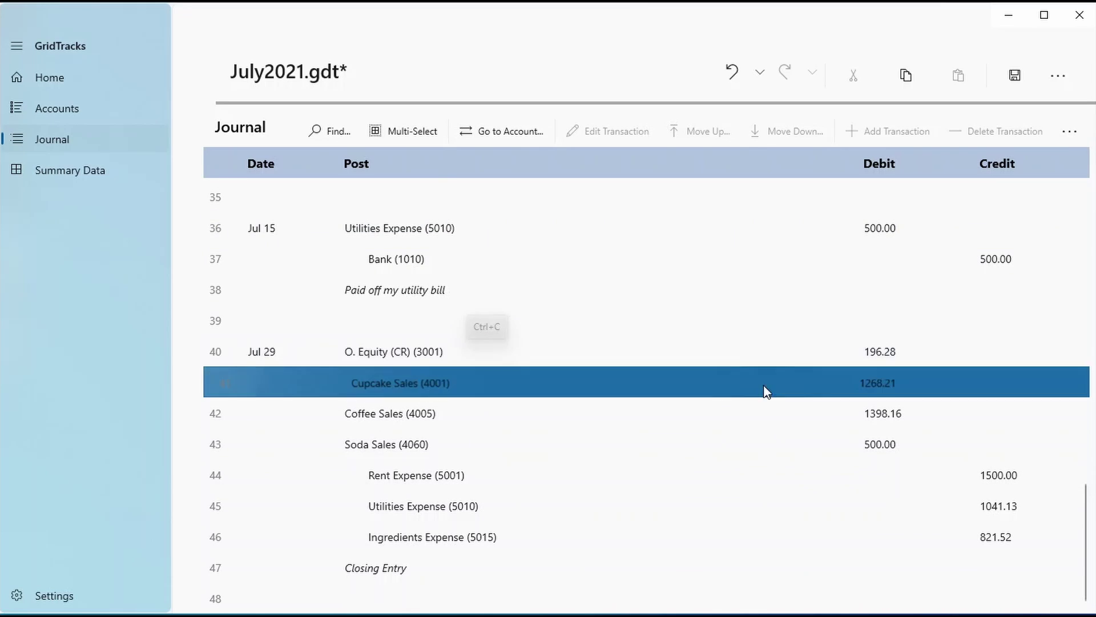
pyautogui.click(701, 537)
pyautogui.click(461, 354)
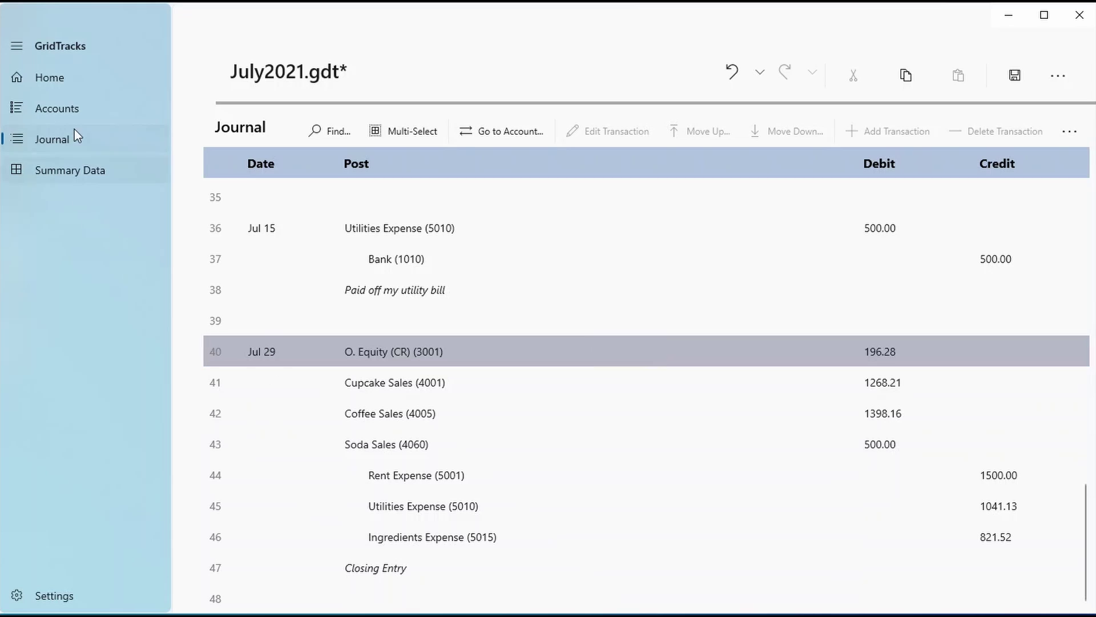
pyautogui.click(77, 114)
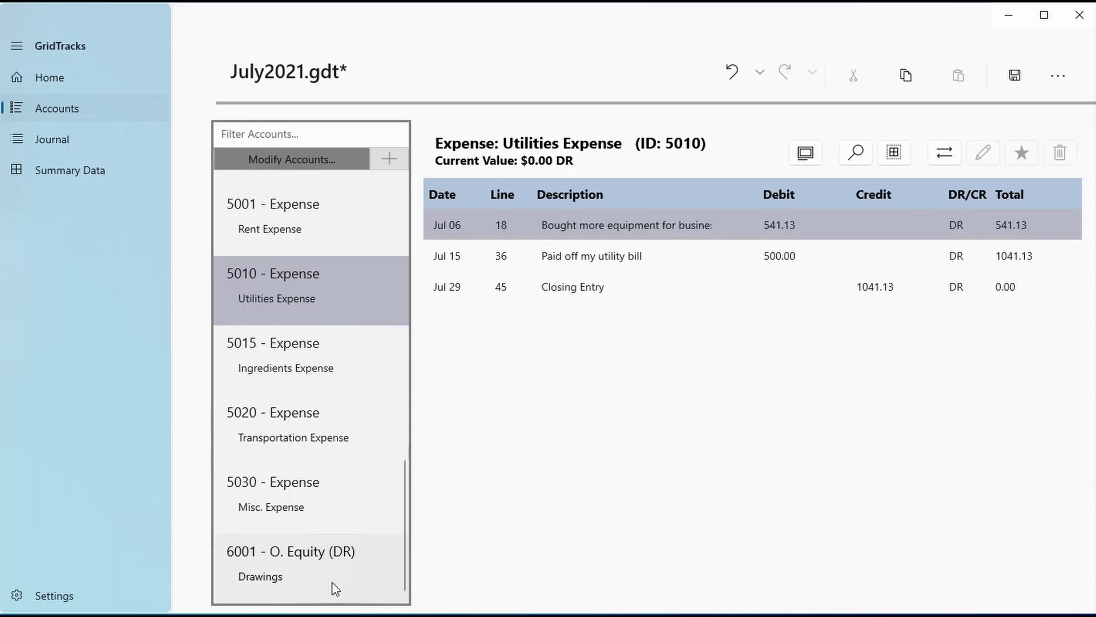
# Step through the expense, sales and O. Equity ledgers up to AP - Stock Foods Inc
pyautogui.click(321, 478)
pyautogui.click(321, 430)
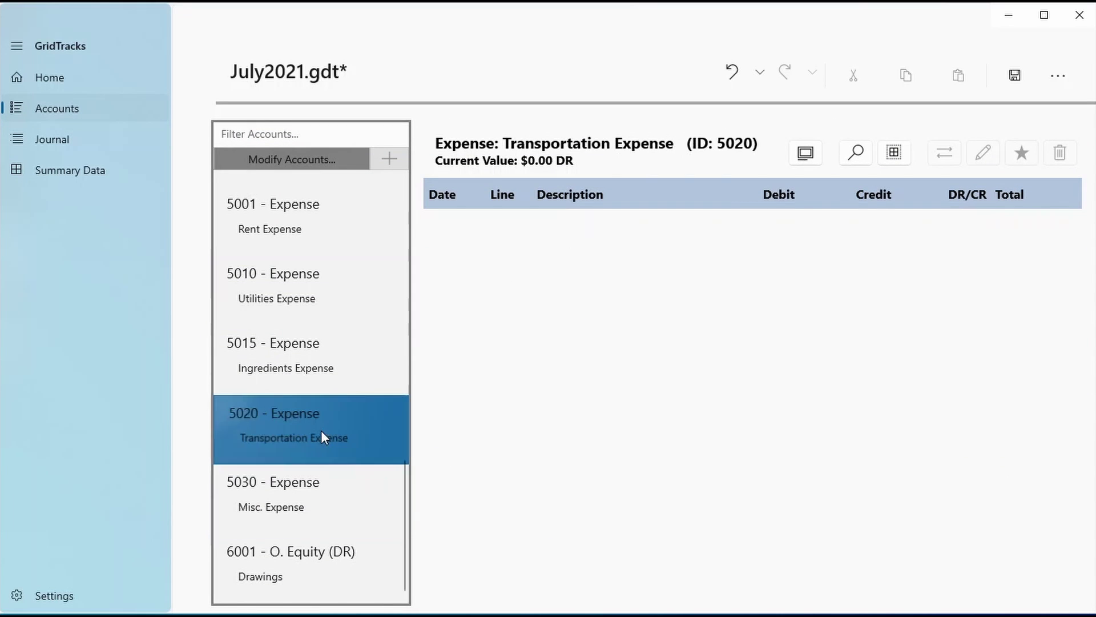
pyautogui.click(323, 307)
pyautogui.scroll(2, 326, 316)
pyautogui.click(303, 376)
pyautogui.click(343, 281)
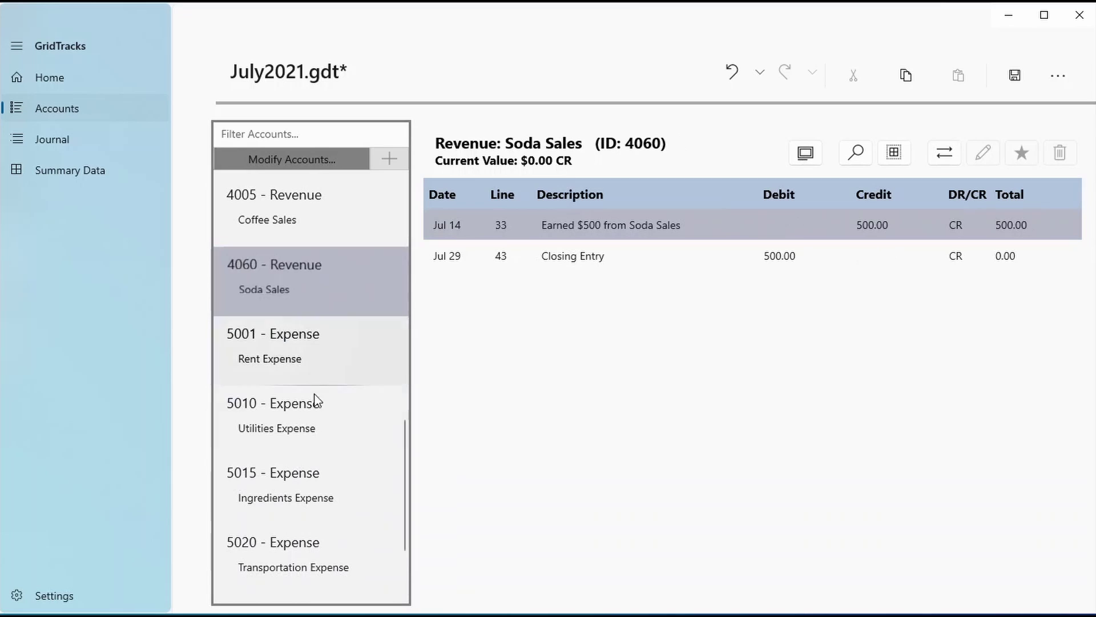
pyautogui.scroll(2, 311, 371)
pyautogui.click(308, 350)
pyautogui.click(318, 274)
pyautogui.scroll(3, 291, 456)
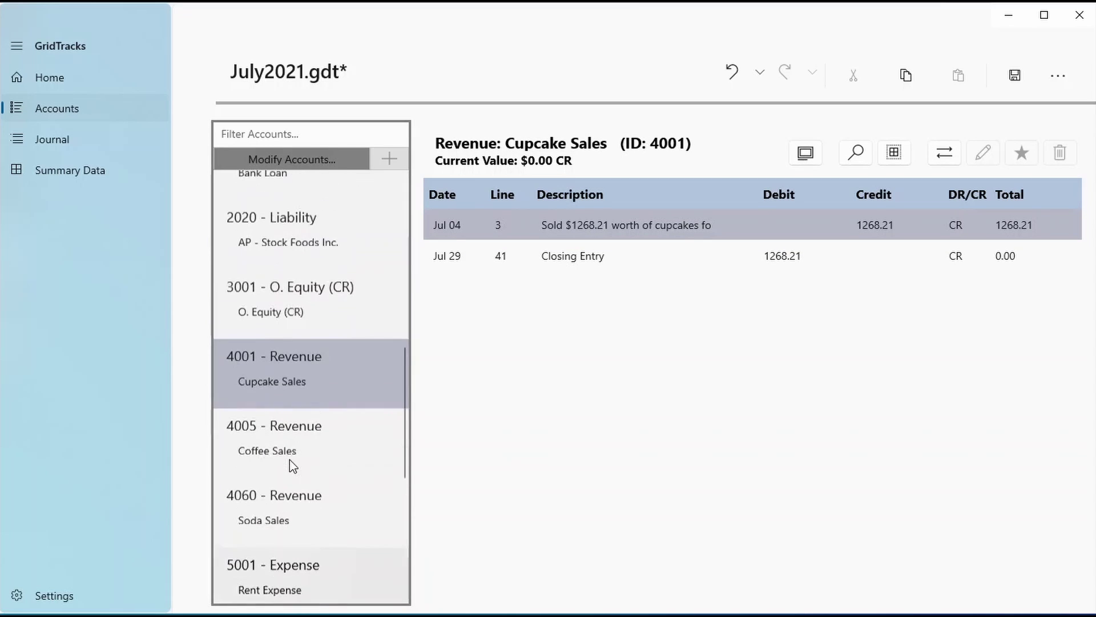
pyautogui.click(283, 354)
pyautogui.click(301, 274)
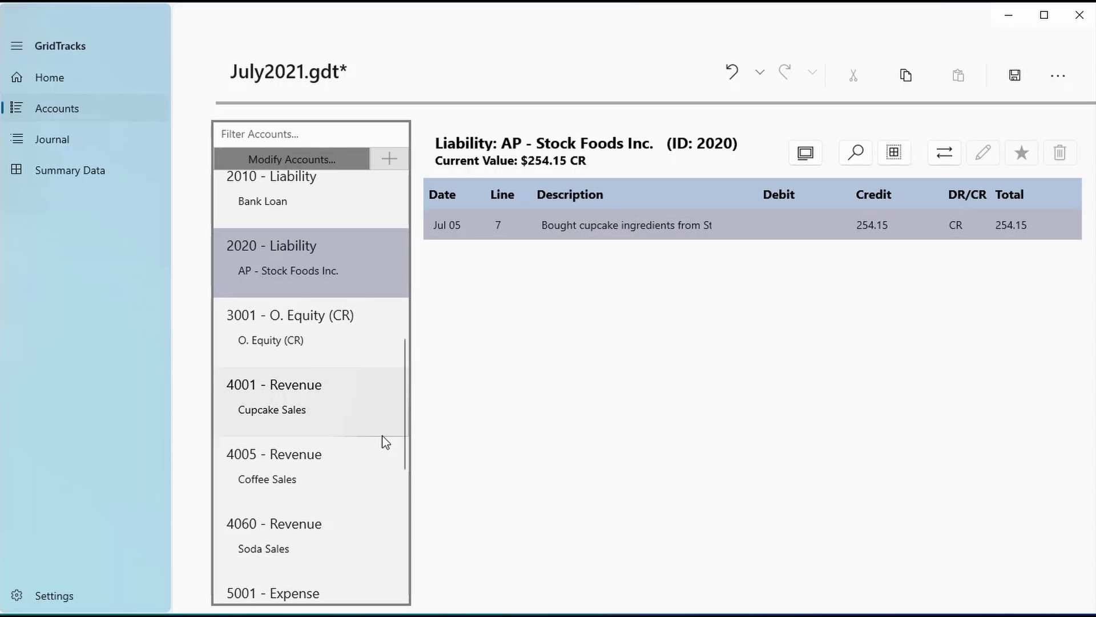
# Copy the Jul 05 transaction, try Go to Transaction/Account, and toggle Multi-Select and Description
pyautogui.click(126, 143)
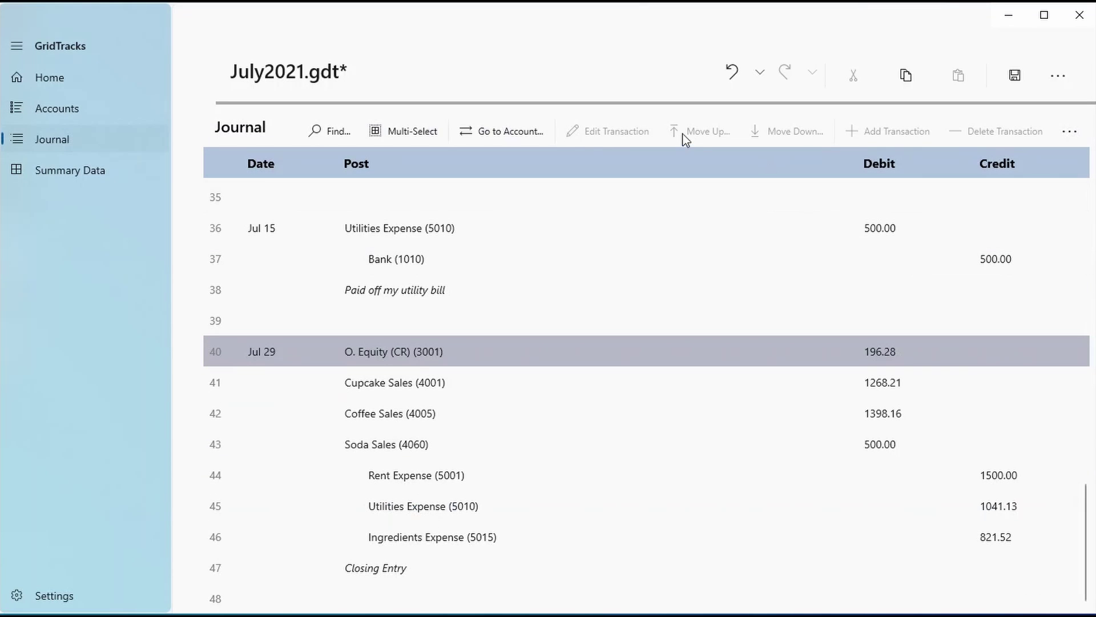
pyautogui.click(127, 110)
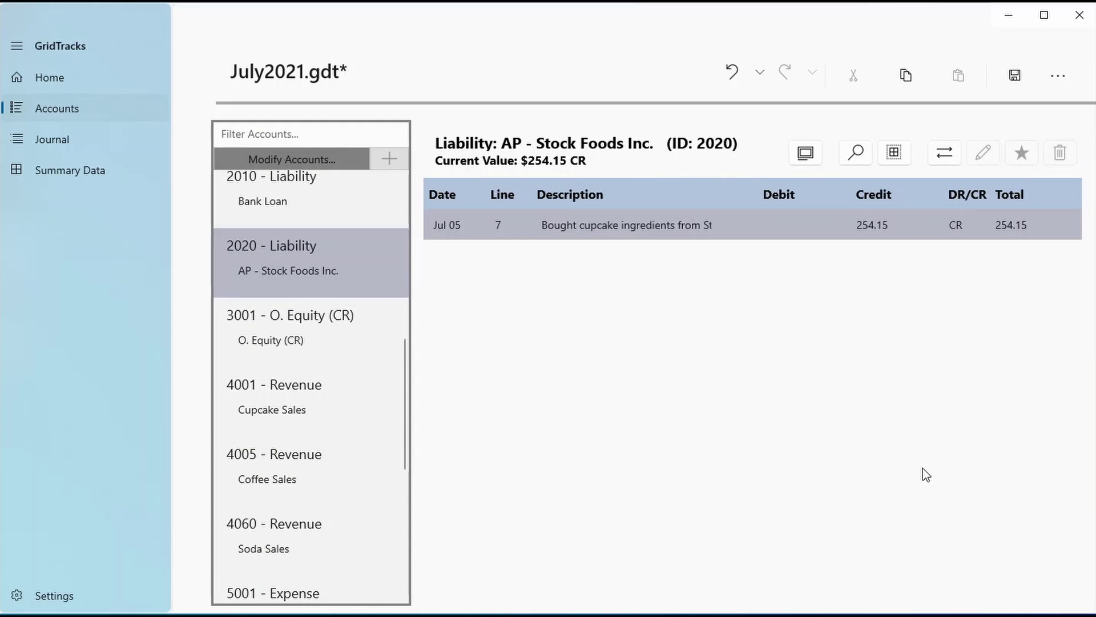
pyautogui.hotkey('ctrl', 'c')
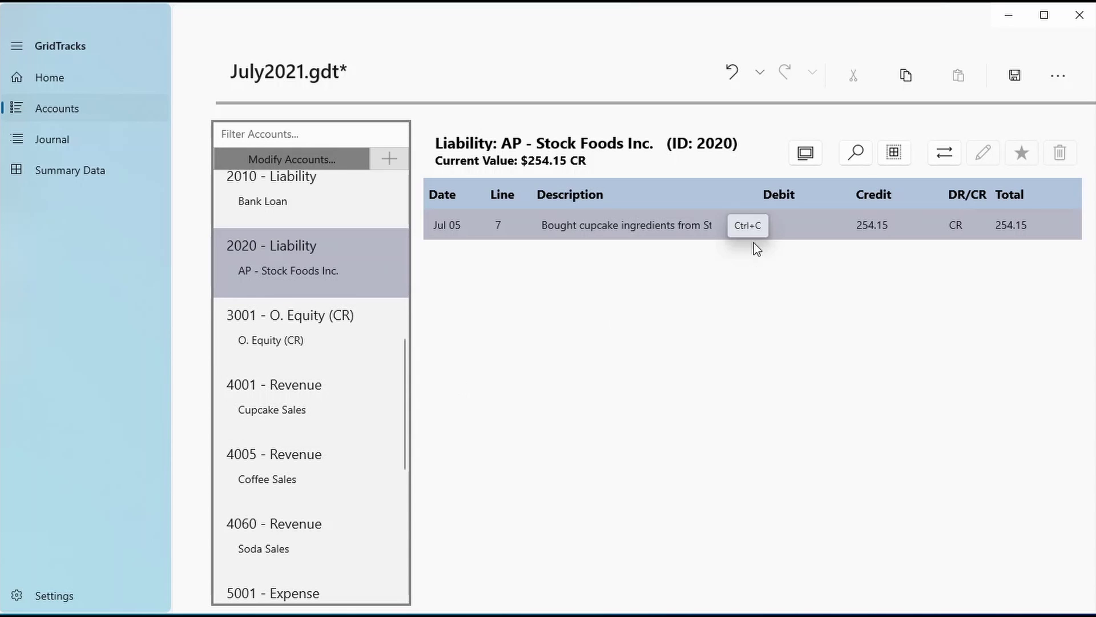
pyautogui.click(942, 154)
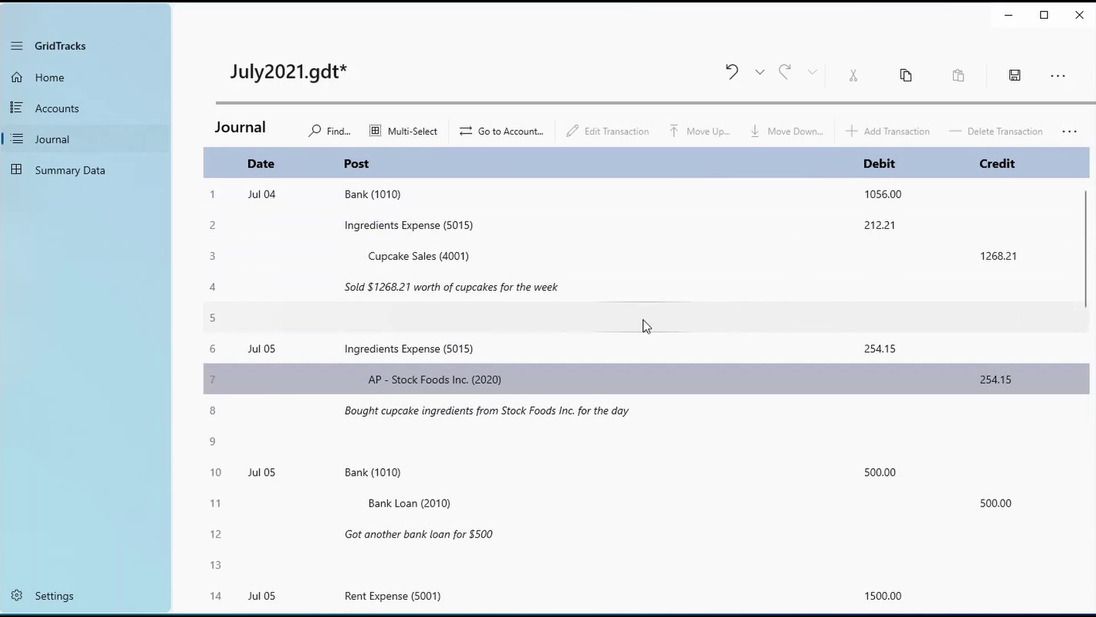
pyautogui.click(479, 130)
pyautogui.click(890, 157)
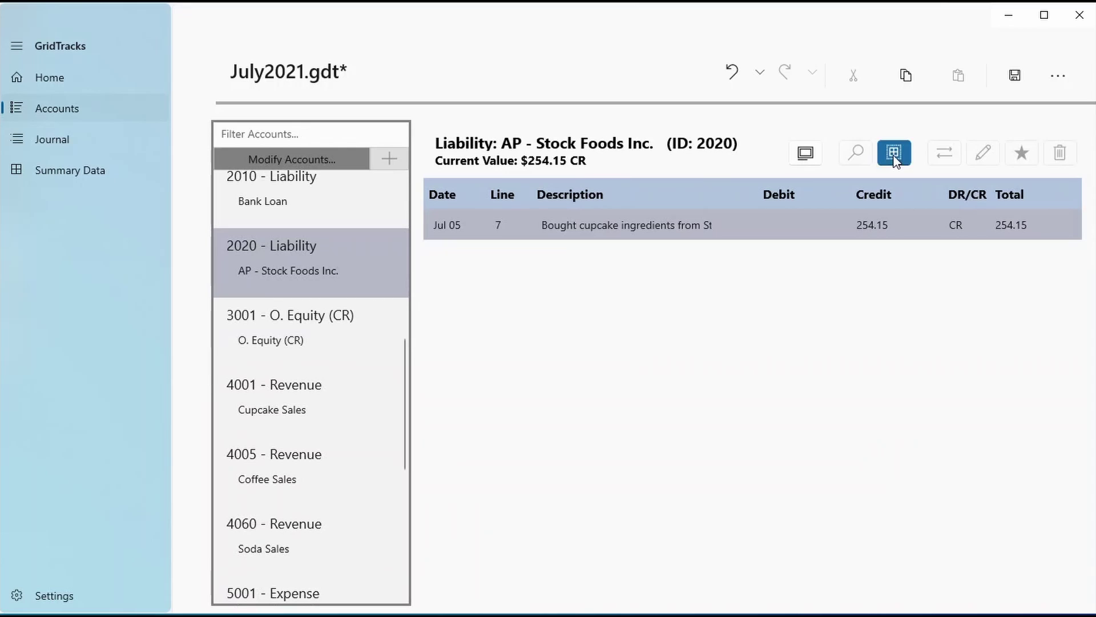
pyautogui.click(886, 158)
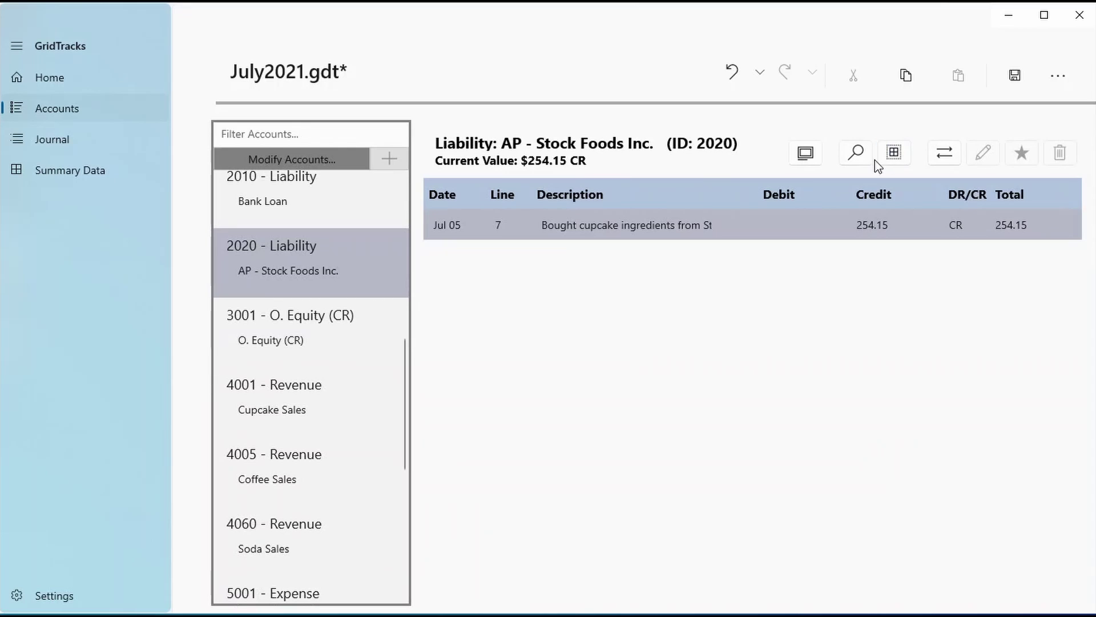
pyautogui.click(816, 157)
pyautogui.click(790, 160)
# Remove the applied July closing entries from the Settings page
pyautogui.click(70, 586)
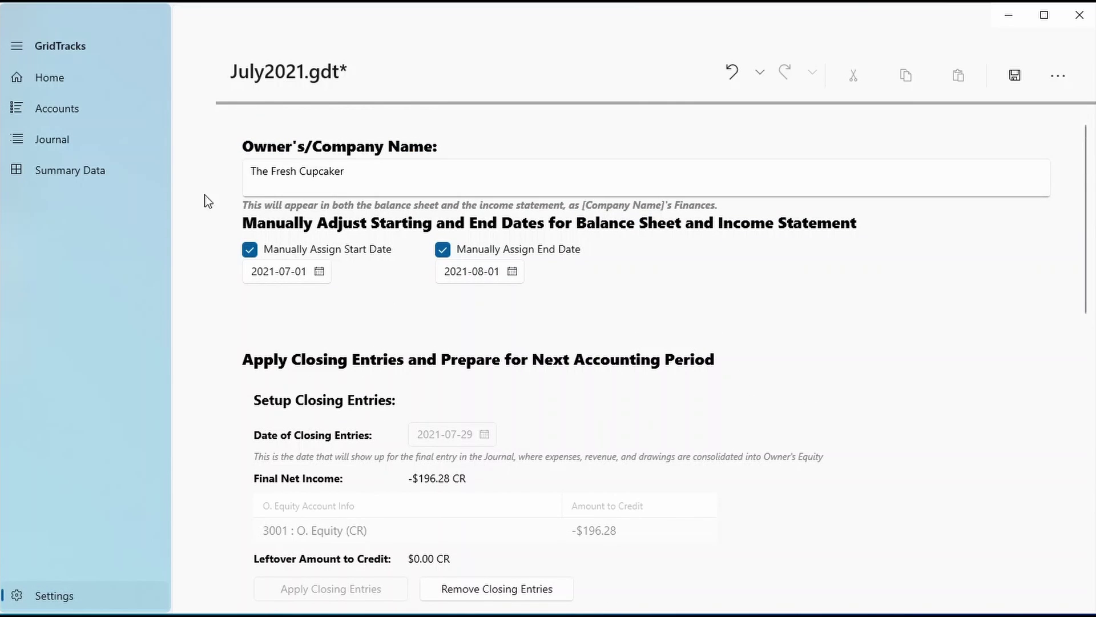
pyautogui.click(130, 107)
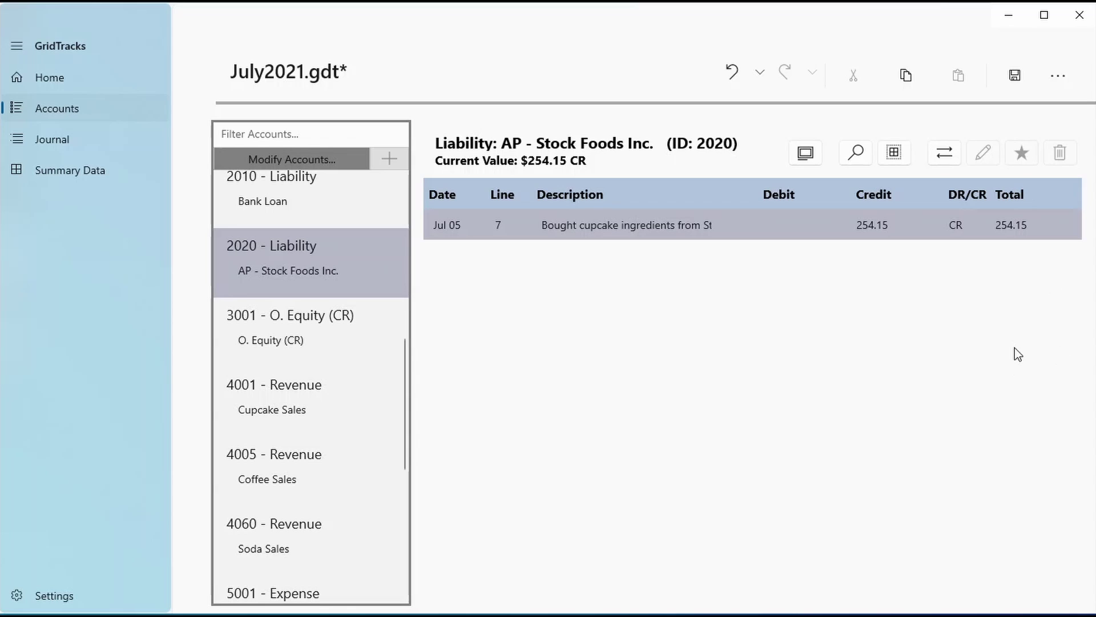
pyautogui.scroll(7, 306, 411)
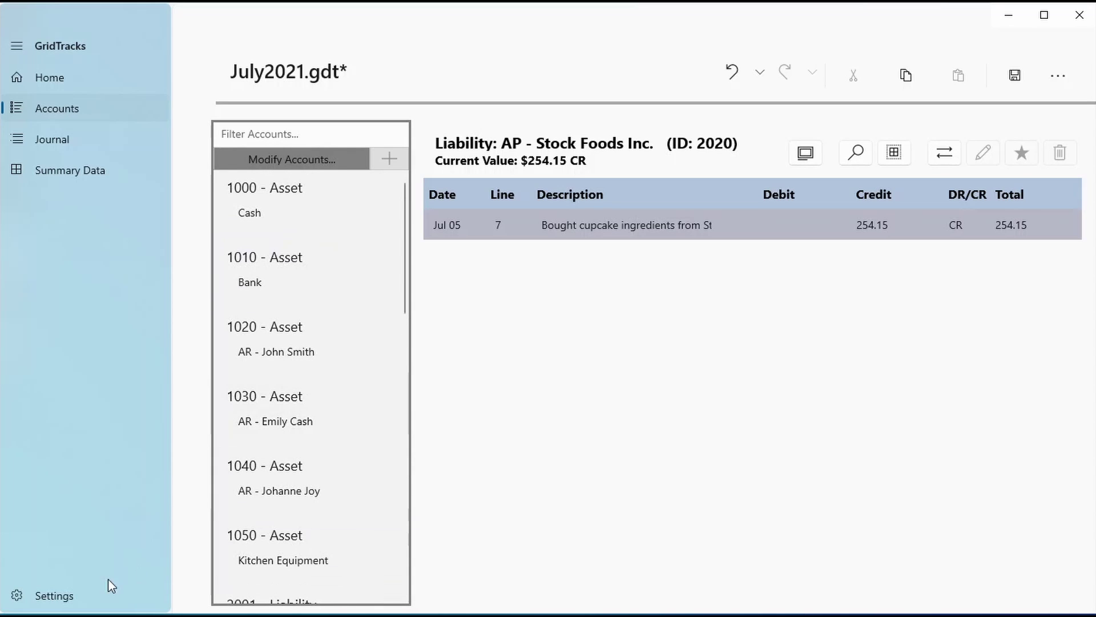
pyautogui.click(116, 595)
pyautogui.scroll(-1, 465, 539)
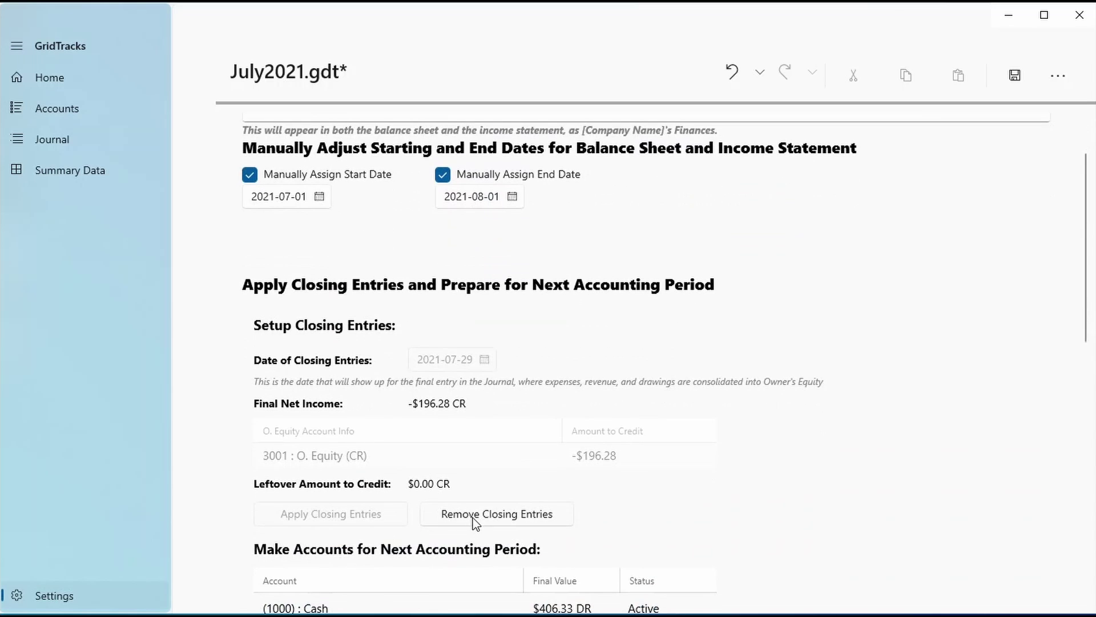
pyautogui.click(476, 516)
# Delete receivable account 1020, still holding $125.24 DR, confirming the deletion prompts
pyautogui.click(68, 108)
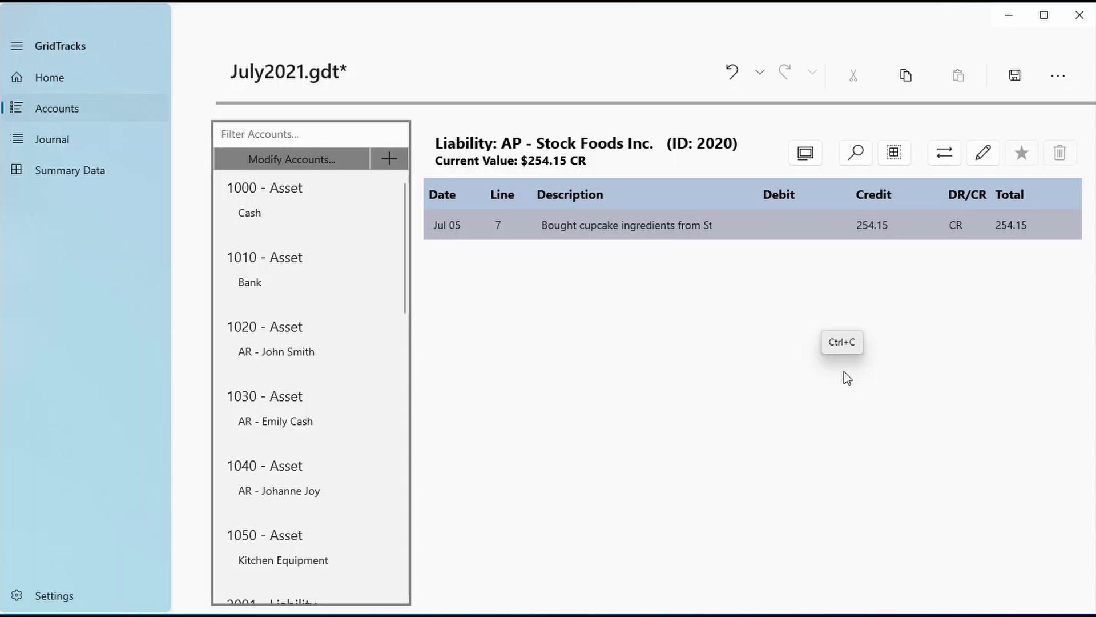
pyautogui.click(312, 333)
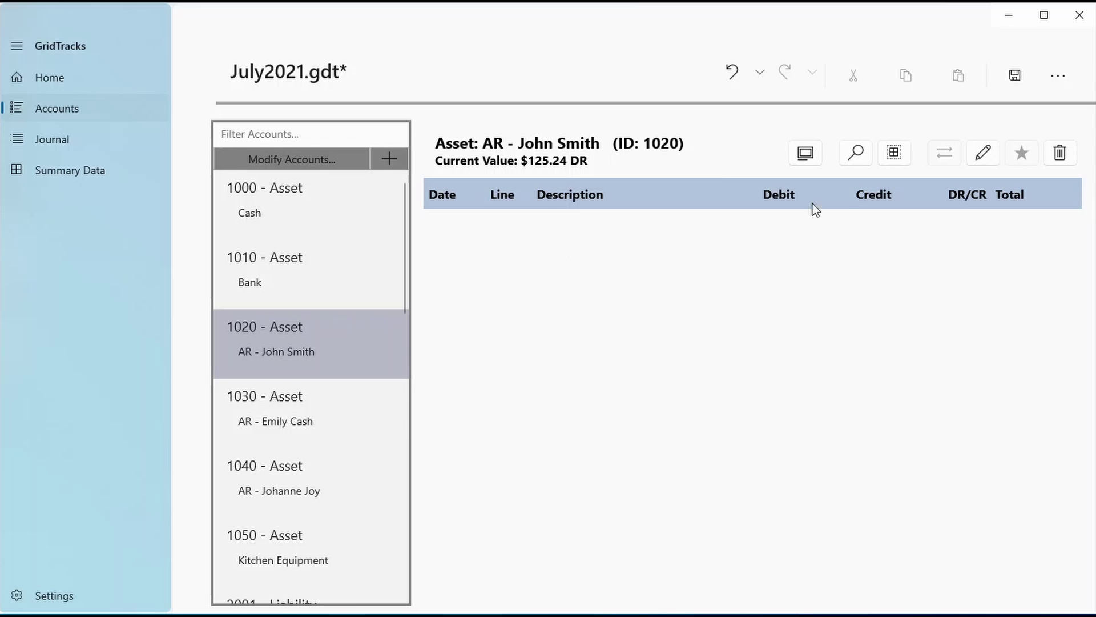
pyautogui.click(1060, 153)
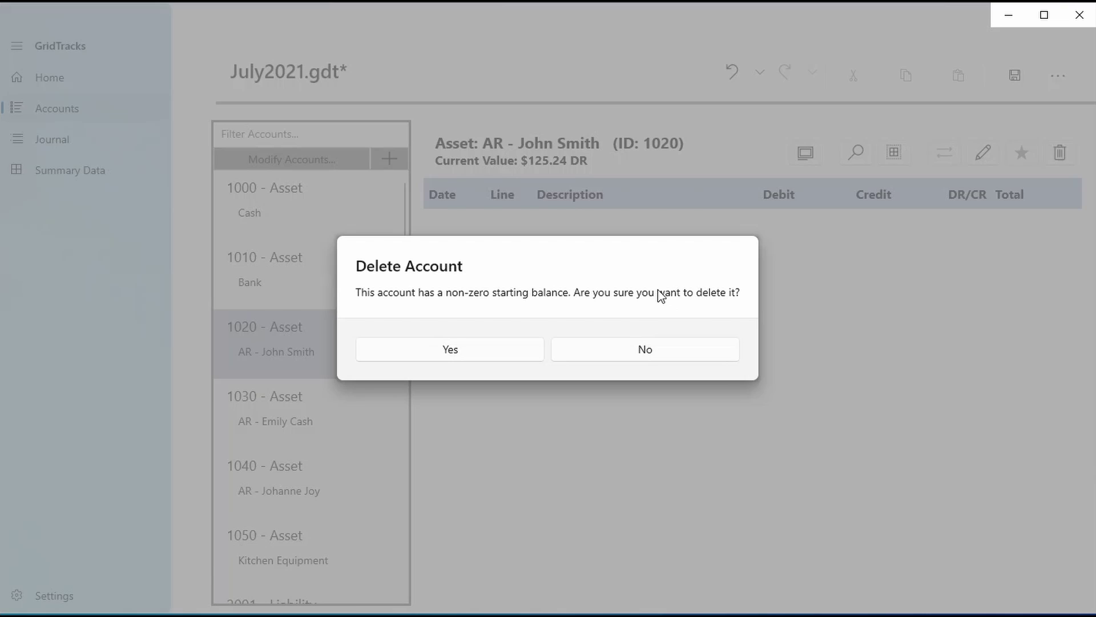
pyautogui.click(534, 343)
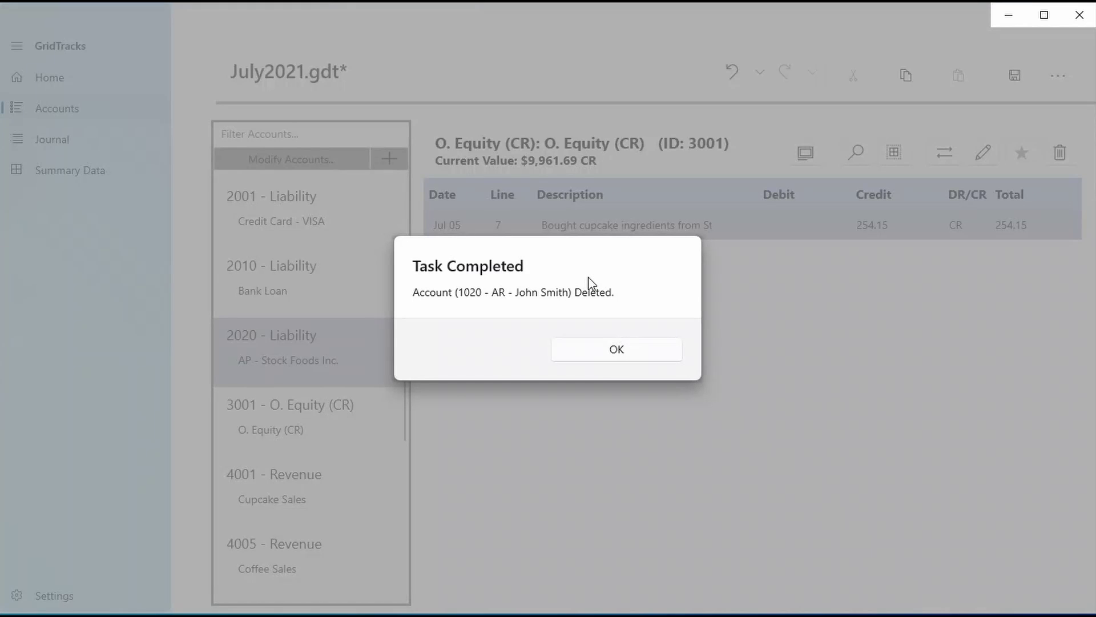
pyautogui.click(625, 347)
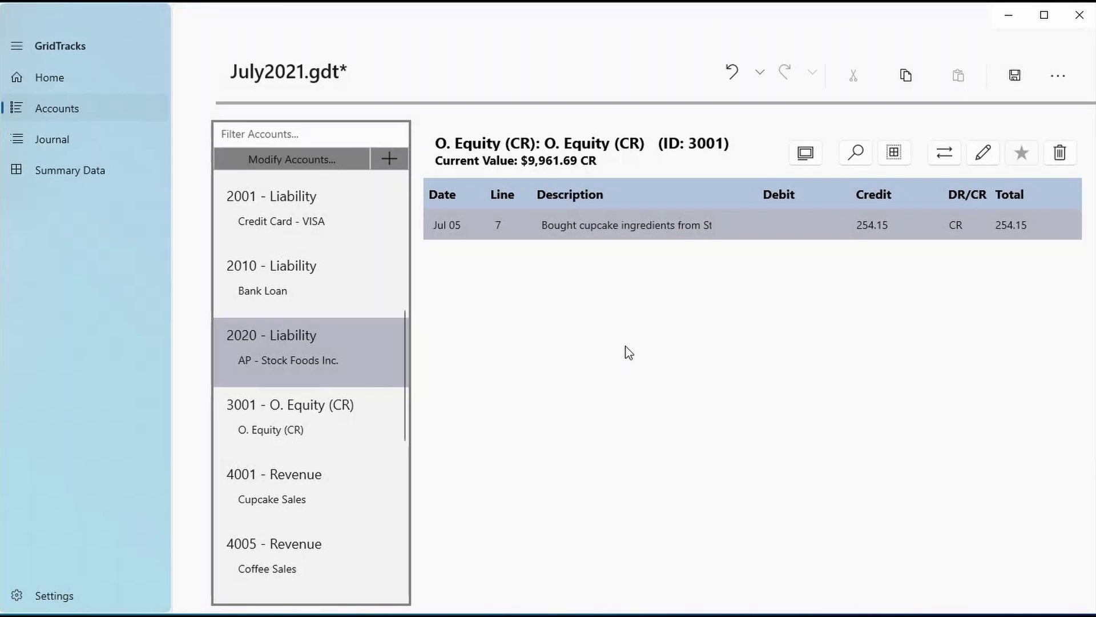
pyautogui.hotkey('ctrl', 'c')
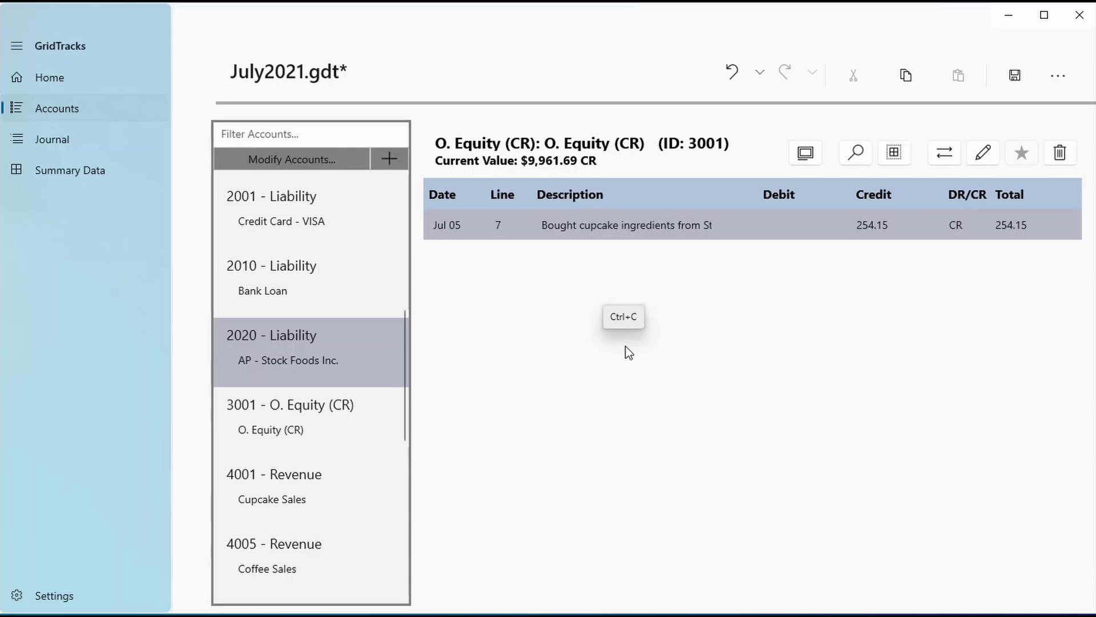
# Review the account cards in the Modify Accounts overview
pyautogui.click(384, 150)
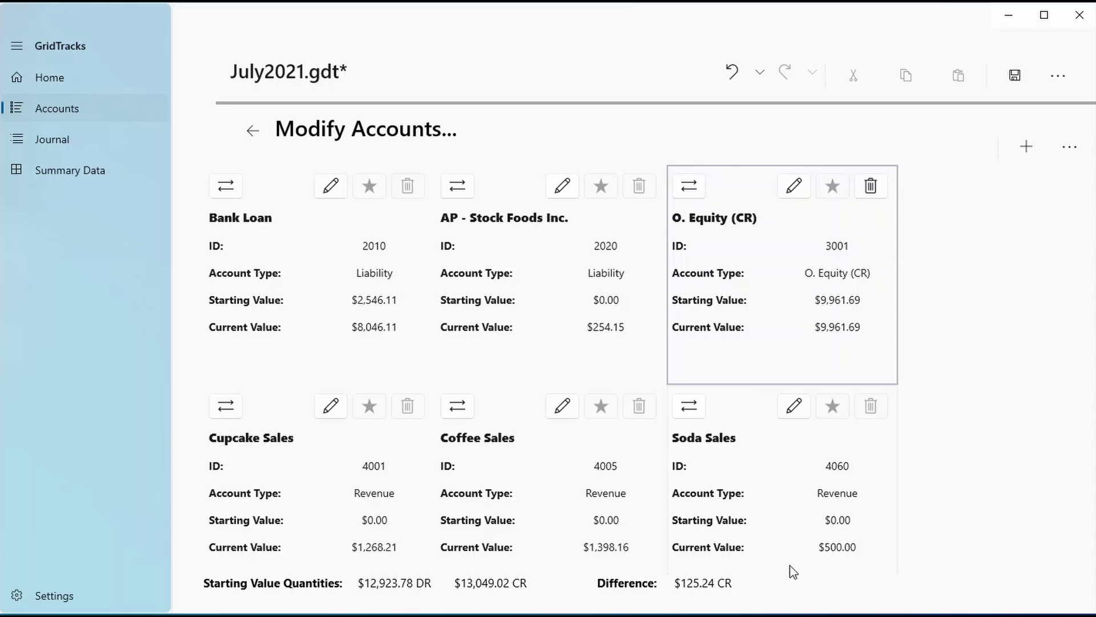
pyautogui.scroll(-5, 640, 499)
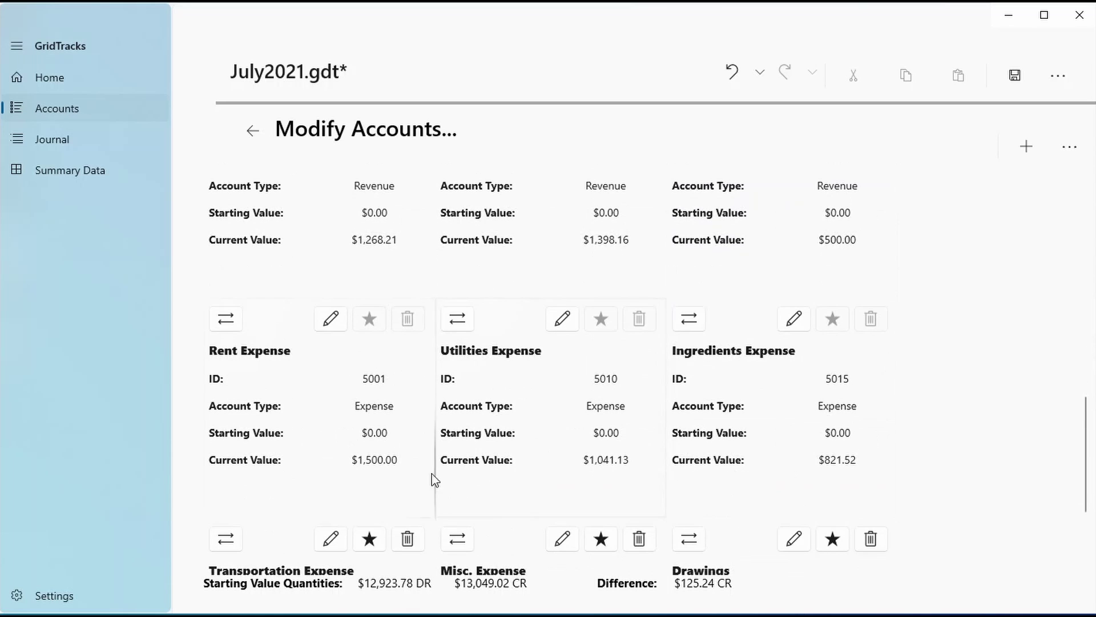
pyautogui.scroll(-2, 656, 463)
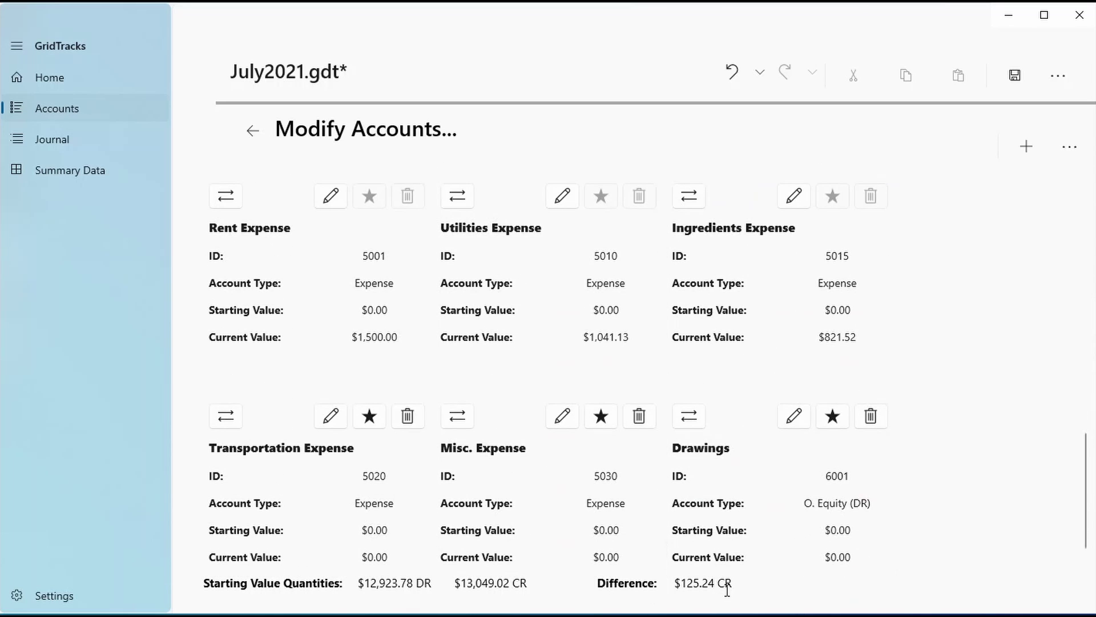
pyautogui.scroll(9, 494, 436)
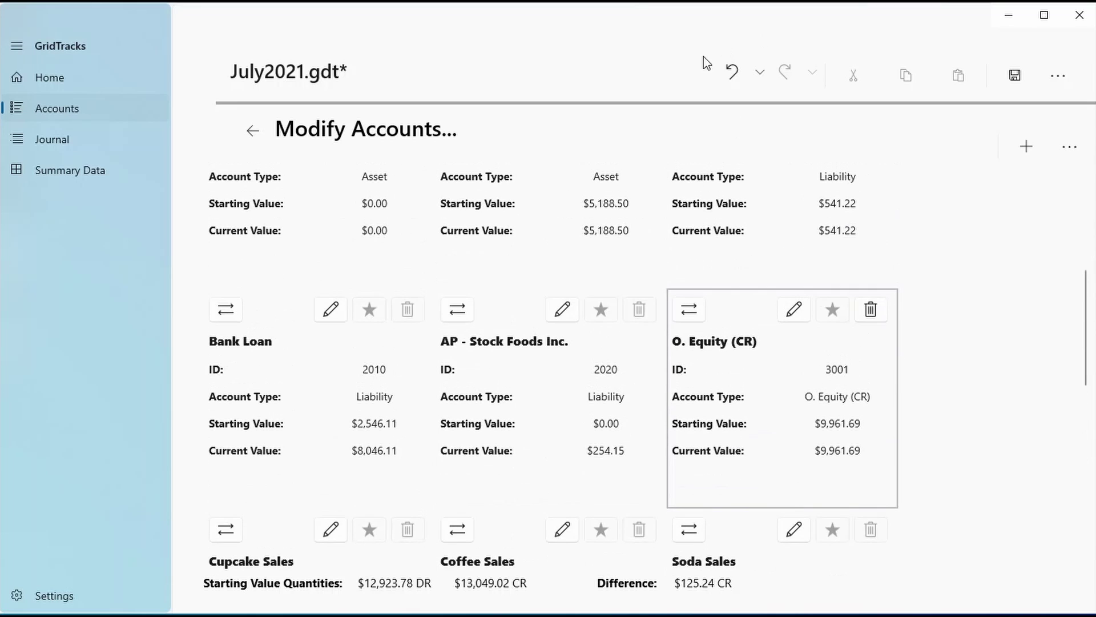
# Undo the deletion to restore account 1020, then recheck the accounts overview
pyautogui.click(733, 72)
pyautogui.click(732, 73)
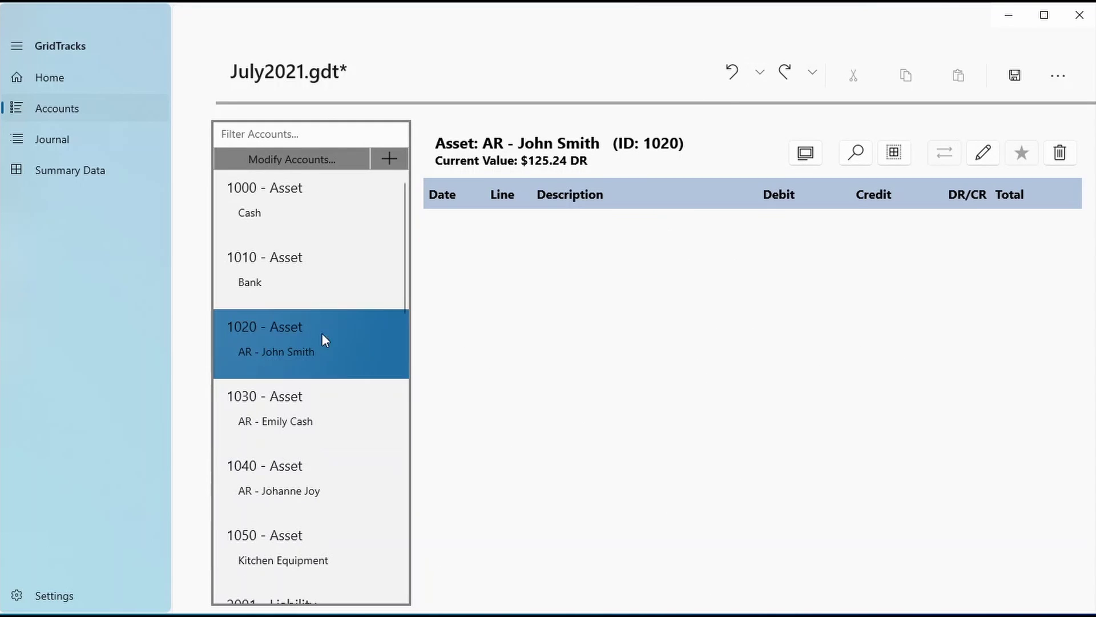
pyautogui.click(334, 162)
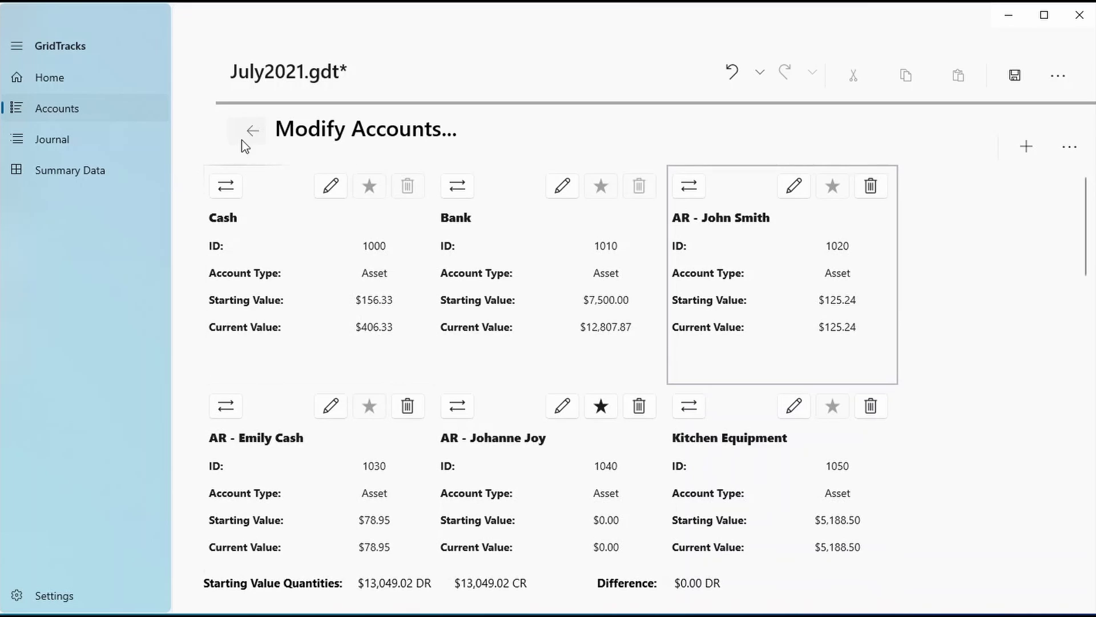
pyautogui.click(244, 140)
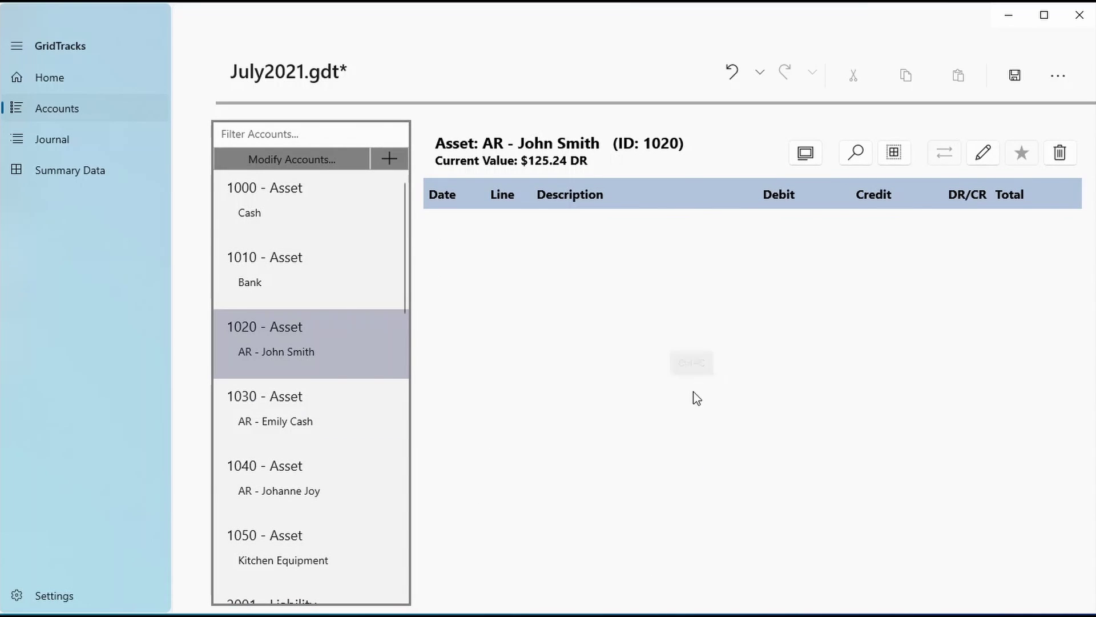
# Review the closing-entries and next-period settings page
pyautogui.scroll(-15, 331, 505)
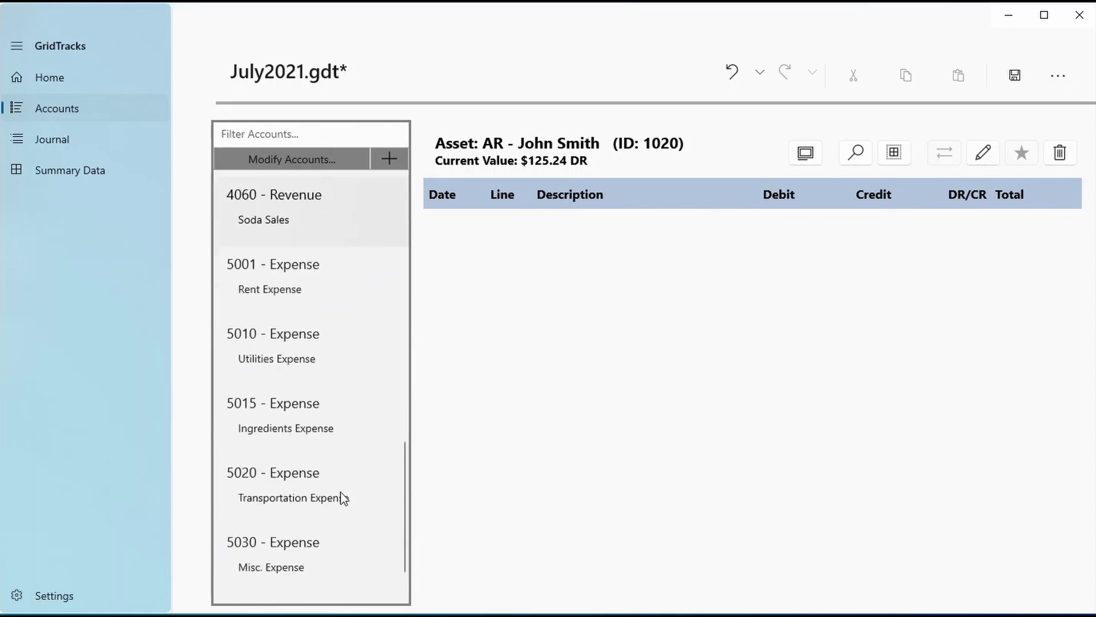
pyautogui.scroll(-1, 342, 498)
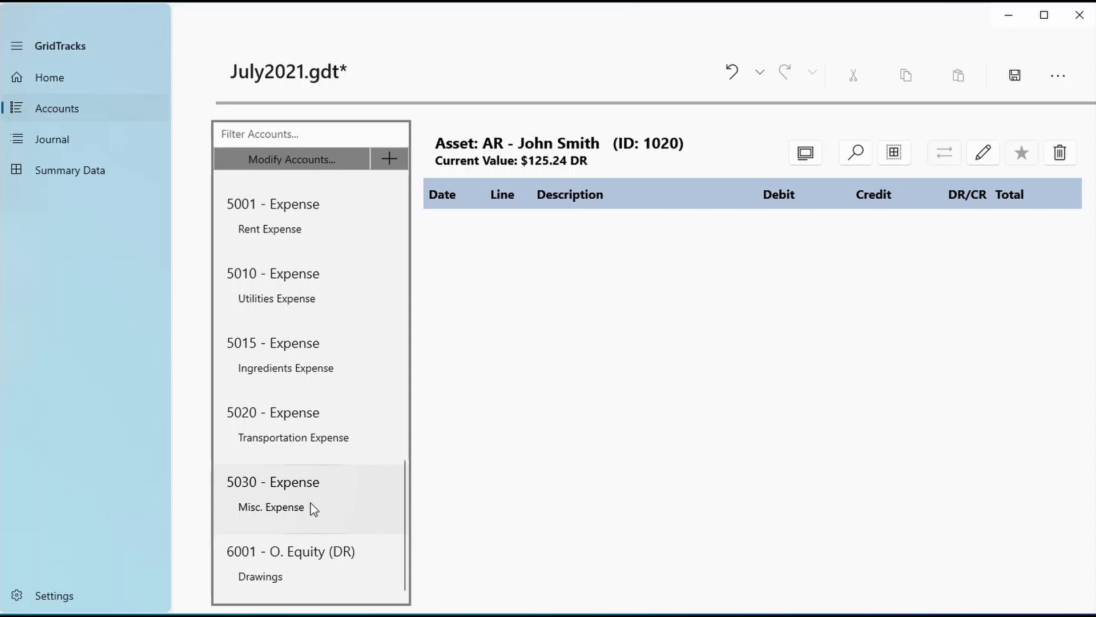
pyautogui.scroll(16, 333, 543)
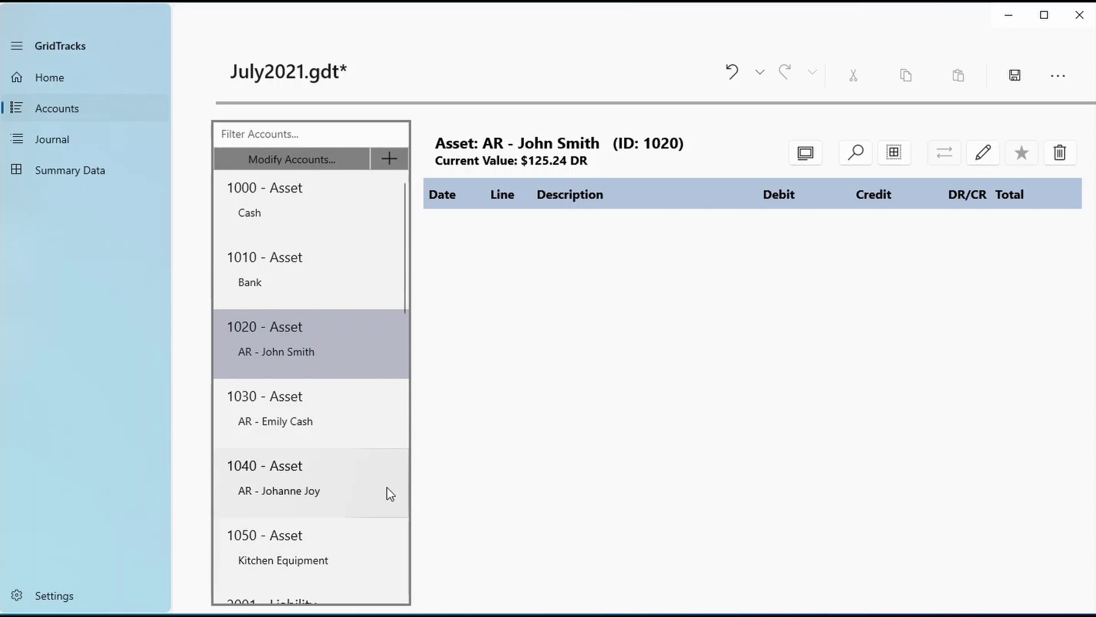
pyautogui.click(86, 595)
pyautogui.scroll(-4, 443, 470)
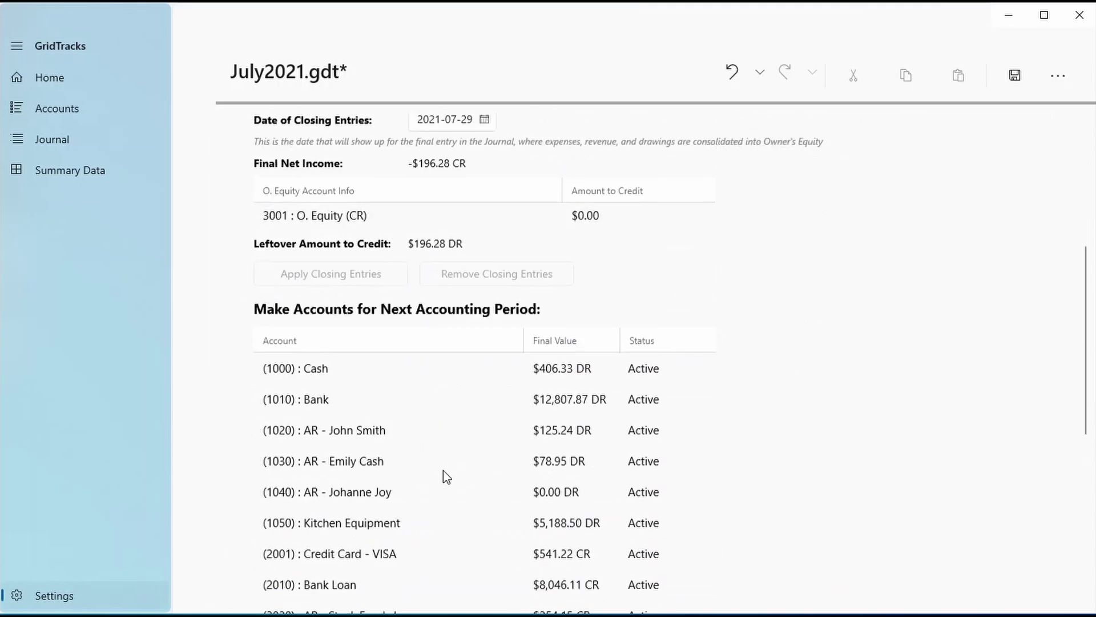
pyautogui.scroll(-3, 443, 470)
pyautogui.scroll(5, 440, 474)
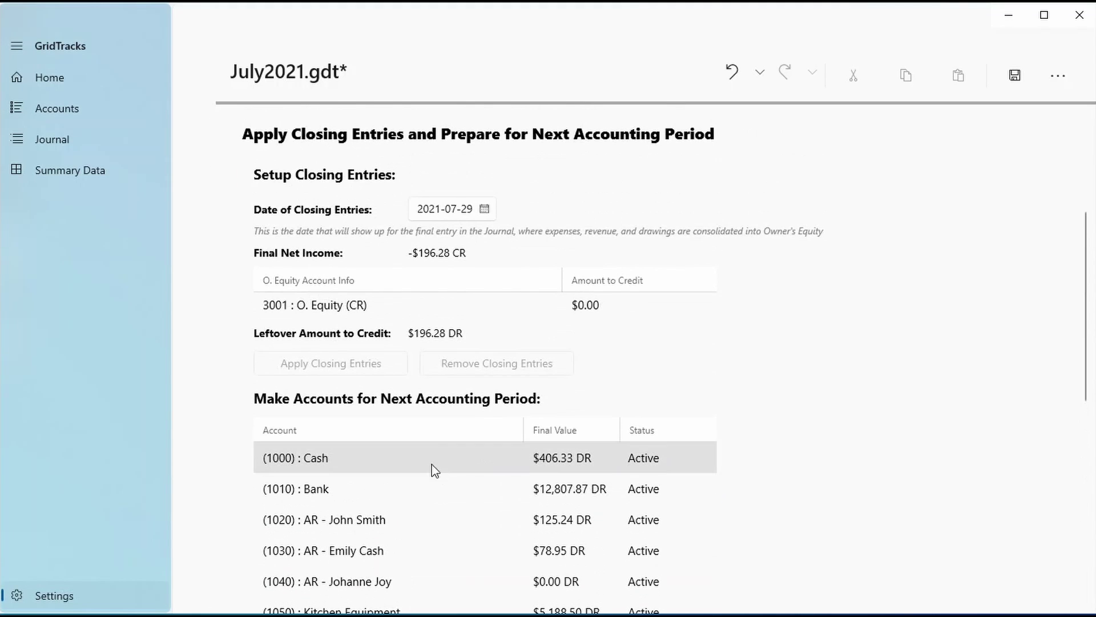
# Confirm the customer's receivable account 1030 stands at $78.95 DR
pyautogui.click(24, 108)
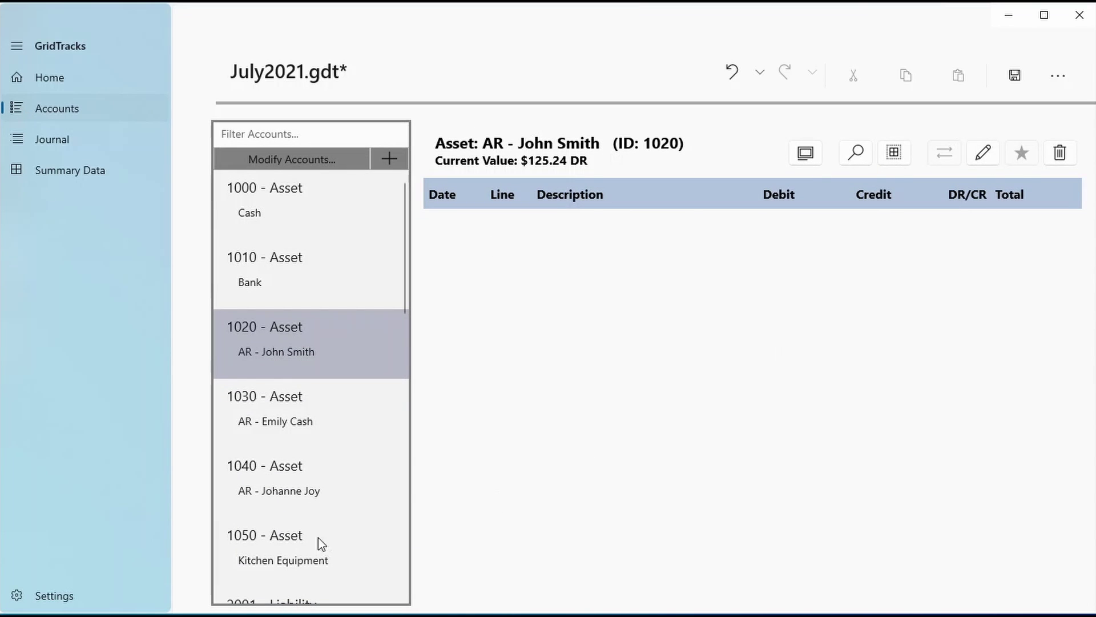
pyautogui.click(293, 404)
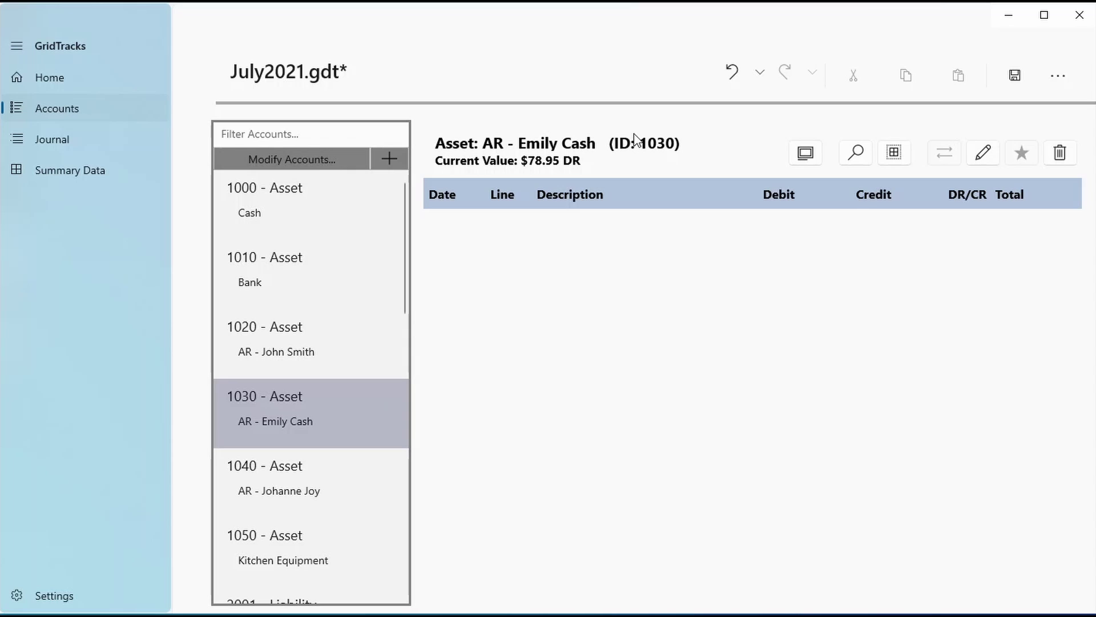
pyautogui.click(139, 590)
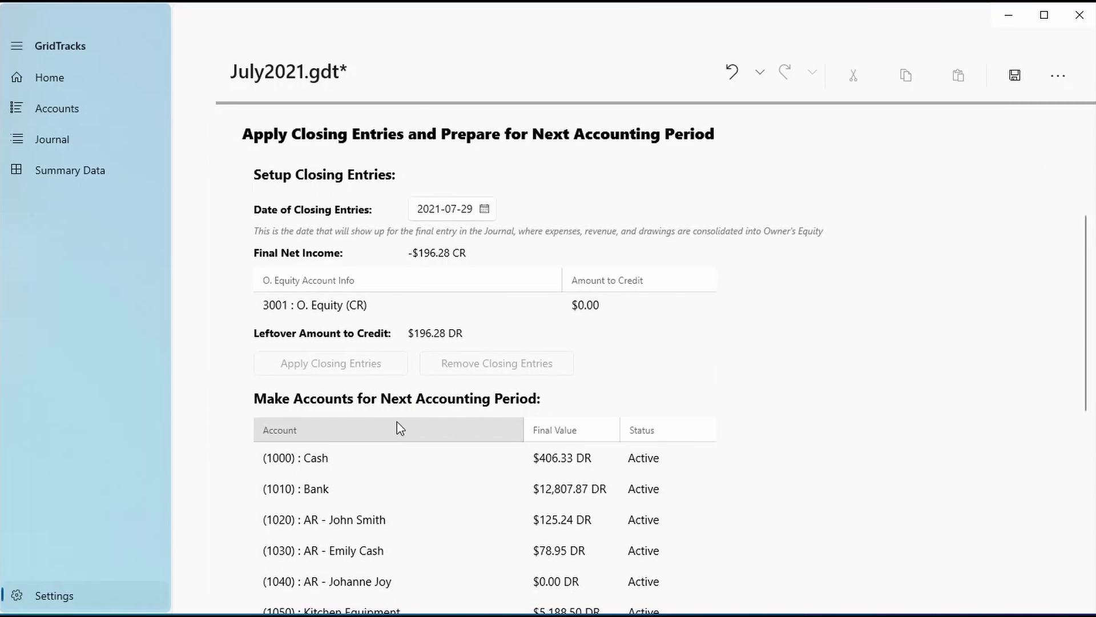
# Scroll through the next-period account balances table
pyautogui.scroll(-8, 400, 428)
pyautogui.scroll(3, 392, 335)
pyautogui.scroll(-4, 490, 122)
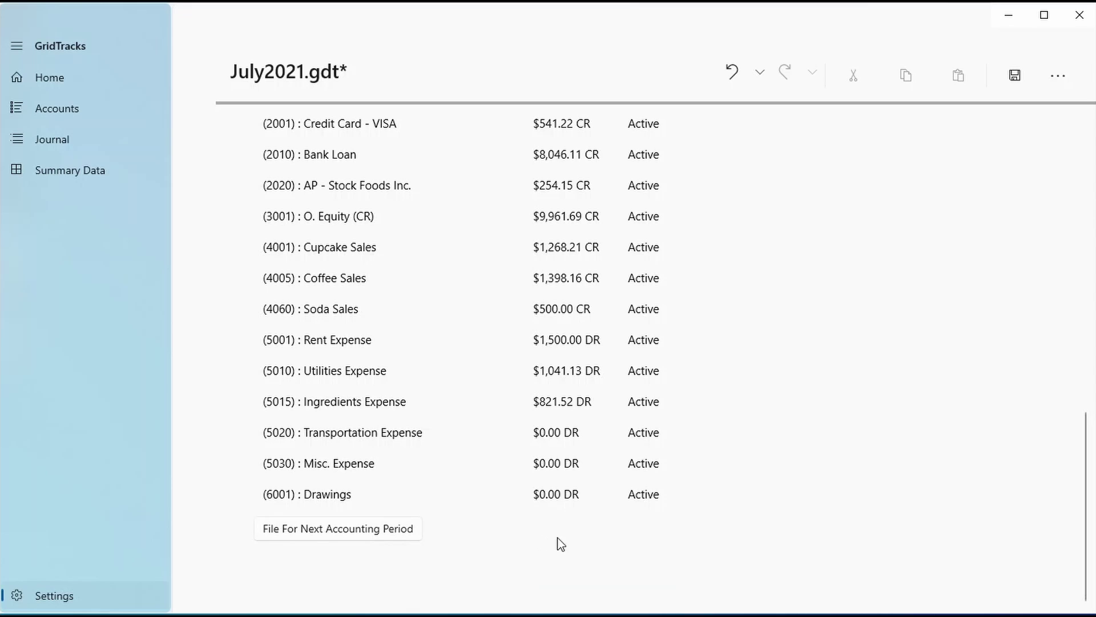
pyautogui.scroll(4, 577, 525)
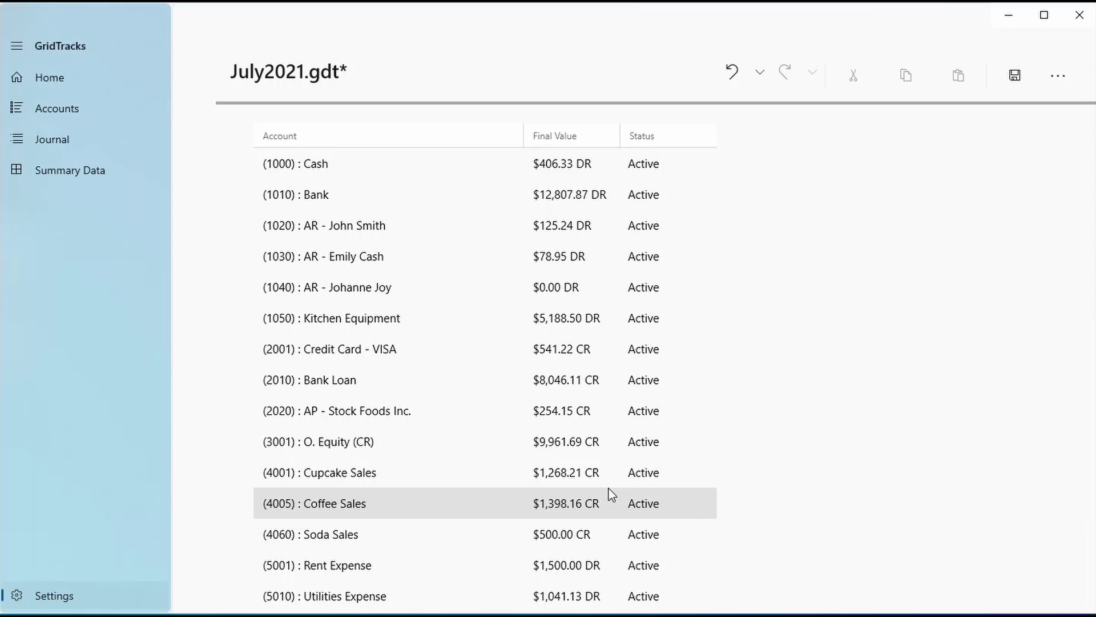
# Inspect the Cash account's Jul 14 Soda Sales entry and receivable account 1030's details
pyautogui.click(126, 105)
pyautogui.click(374, 204)
pyautogui.click(562, 222)
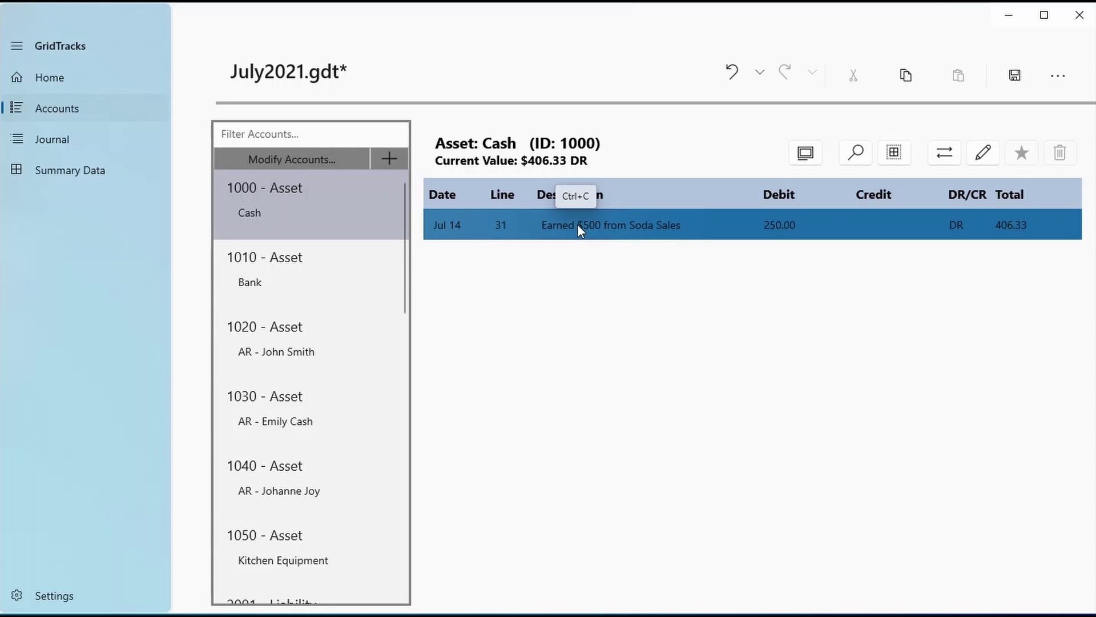
pyautogui.click(321, 417)
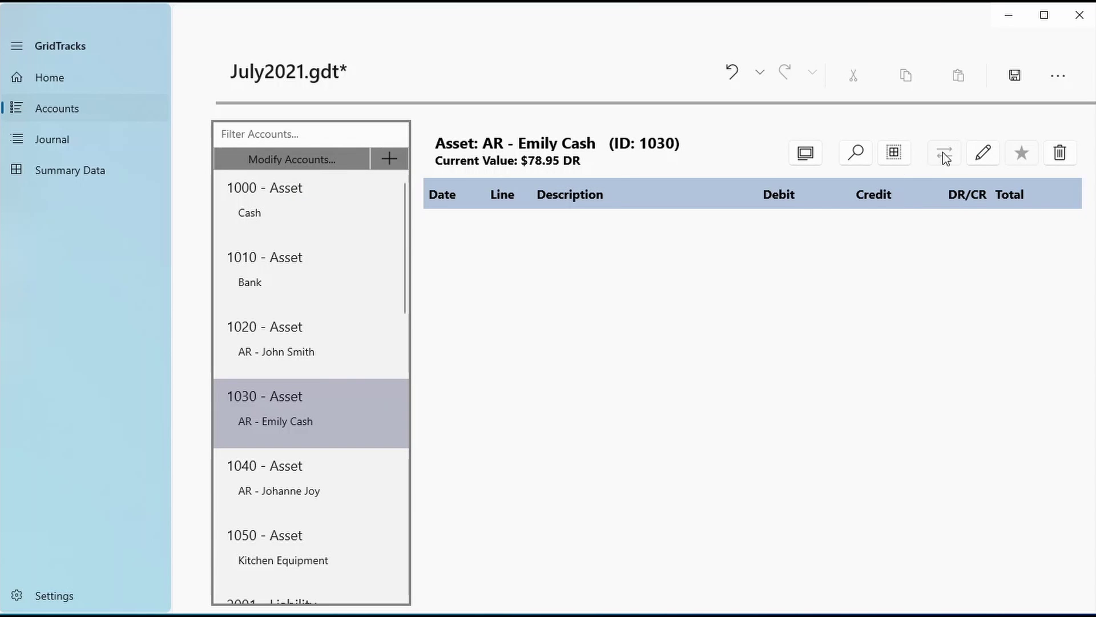
pyautogui.click(978, 158)
# Start a new journal transaction dated 2021-07-19 and enter its description
pyautogui.click(627, 397)
pyautogui.click(101, 139)
pyautogui.click(865, 132)
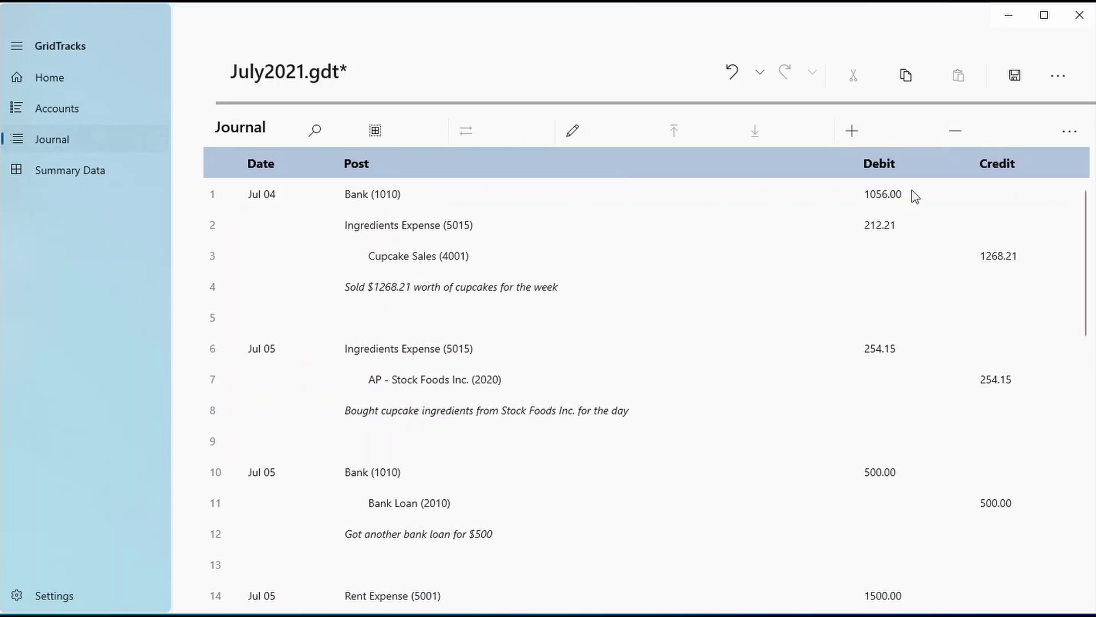
pyautogui.click(291, 198)
pyautogui.click(322, 230)
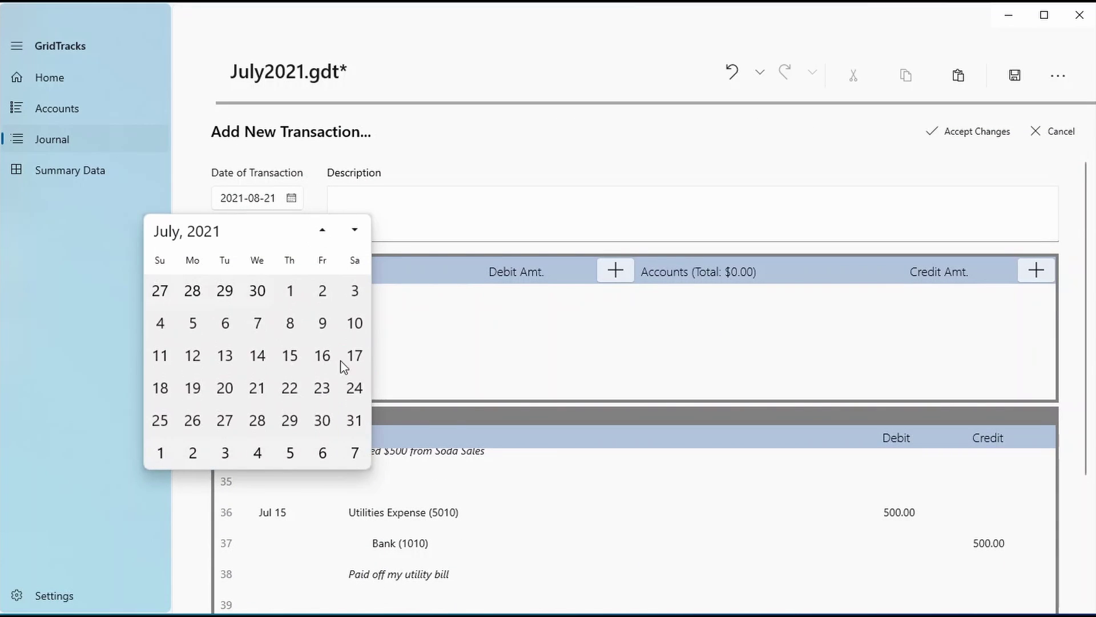
pyautogui.click(201, 392)
pyautogui.click(402, 189)
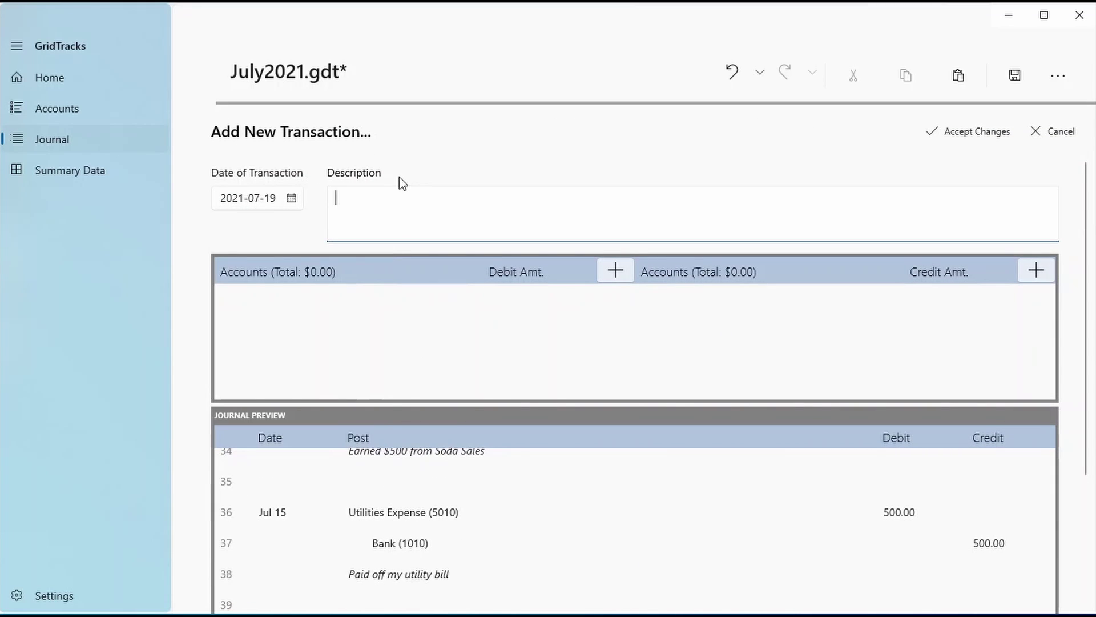
pyautogui.write('er AR')
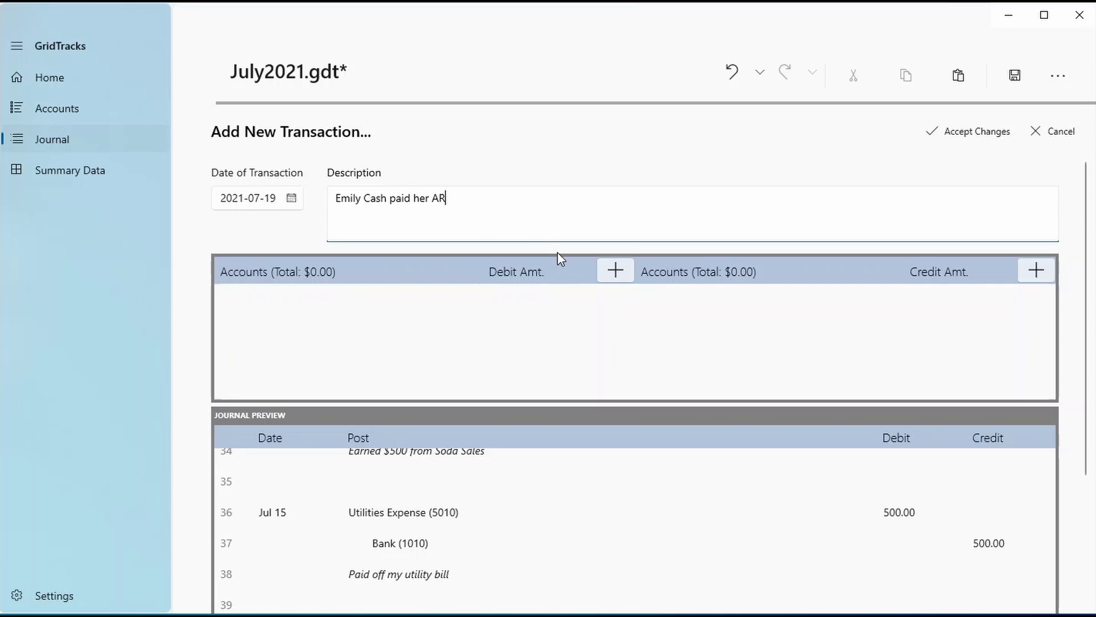
# Add a 78.95 debit line to 1010 Bank
pyautogui.click(615, 269)
pyautogui.click(411, 357)
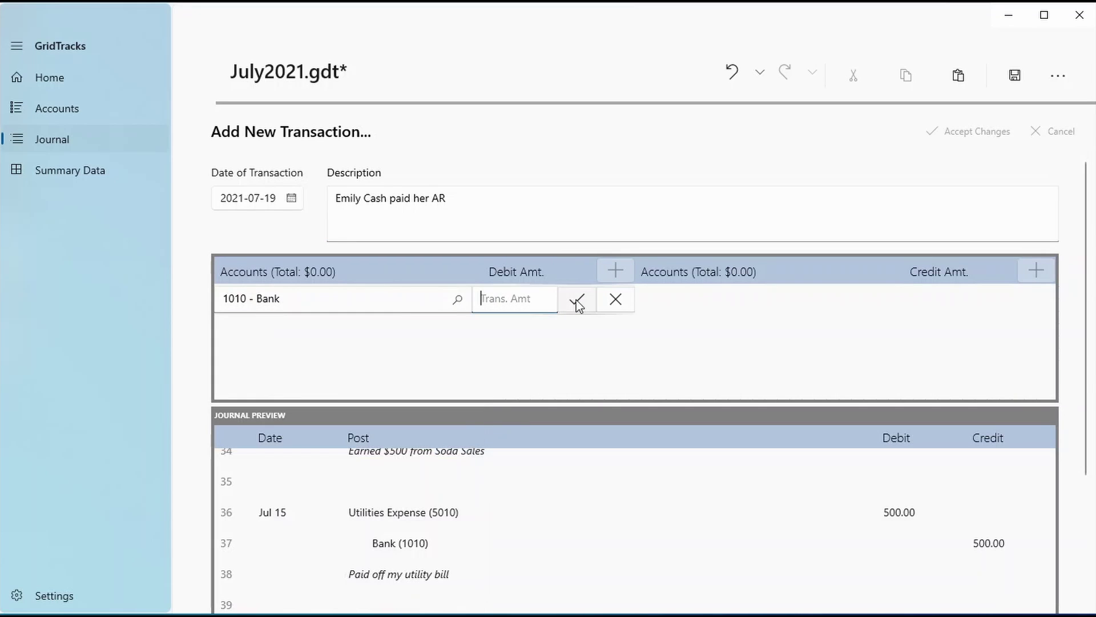
pyautogui.write('78.95')
pyautogui.click(576, 300)
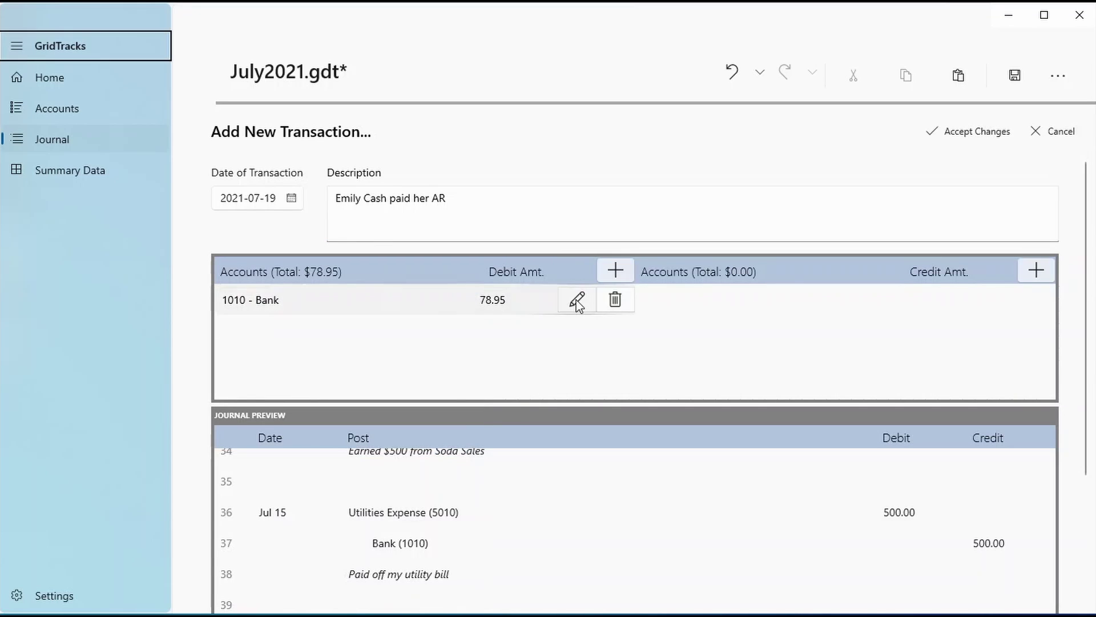
# Add a 78.95 credit line to receivable account 1030 and accept the transaction
pyautogui.click(1036, 271)
pyautogui.scroll(-5, 807, 357)
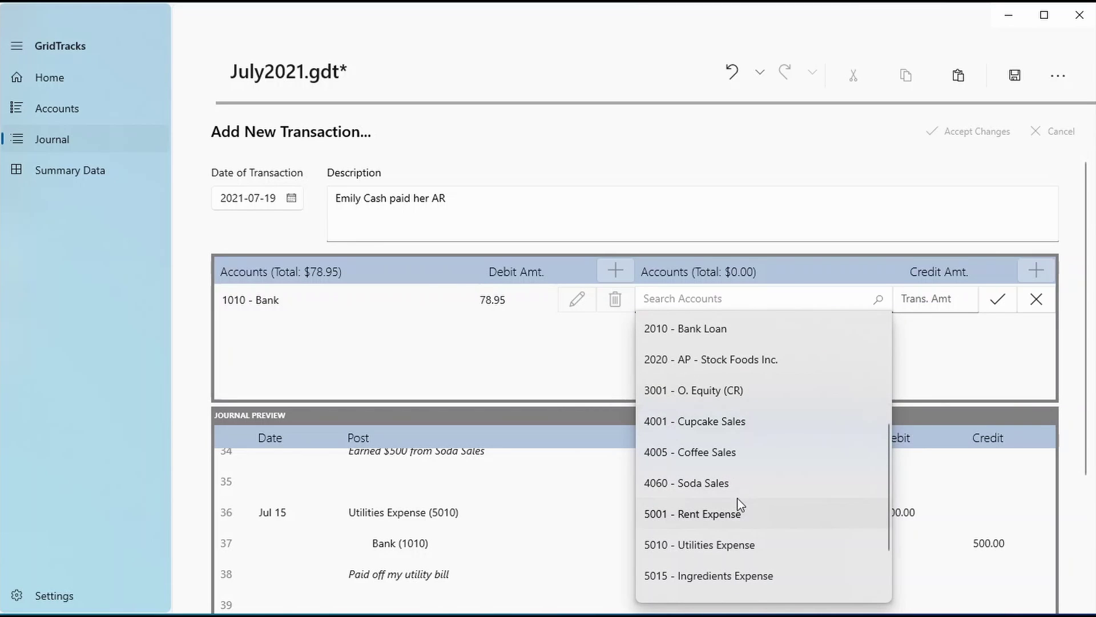
pyautogui.scroll(4, 739, 517)
pyautogui.click(741, 421)
pyautogui.click(920, 298)
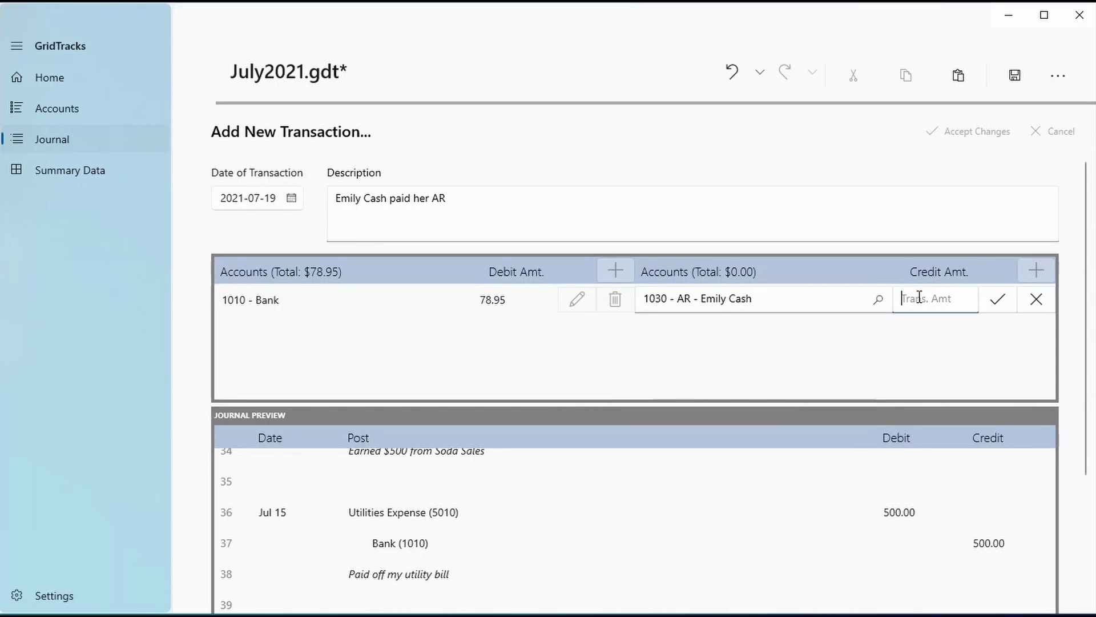
pyautogui.write('78.95')
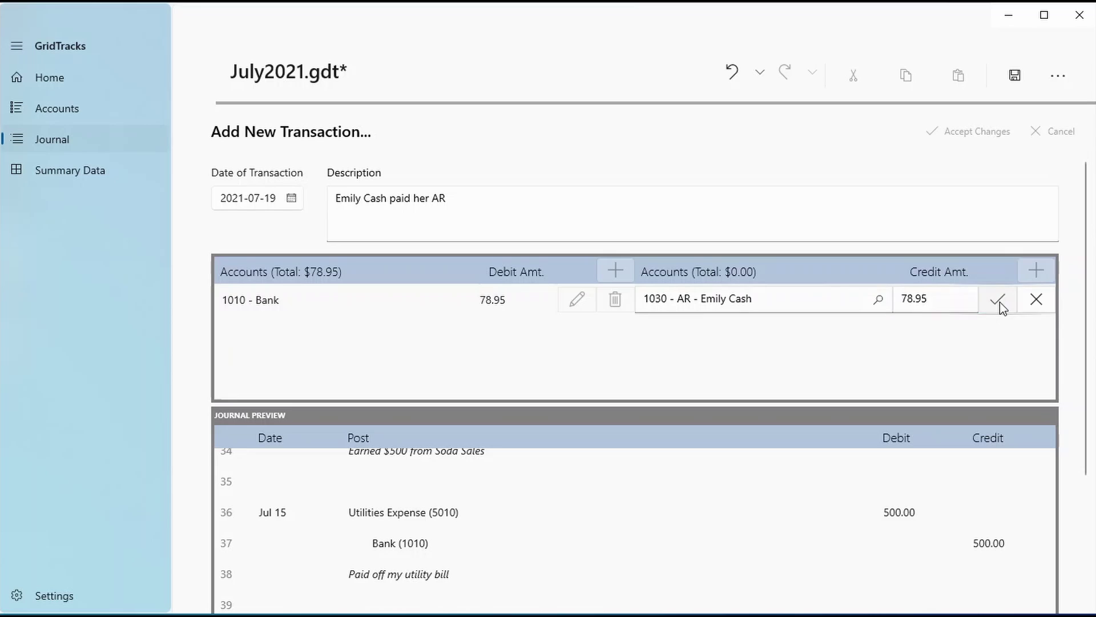
pyautogui.click(998, 299)
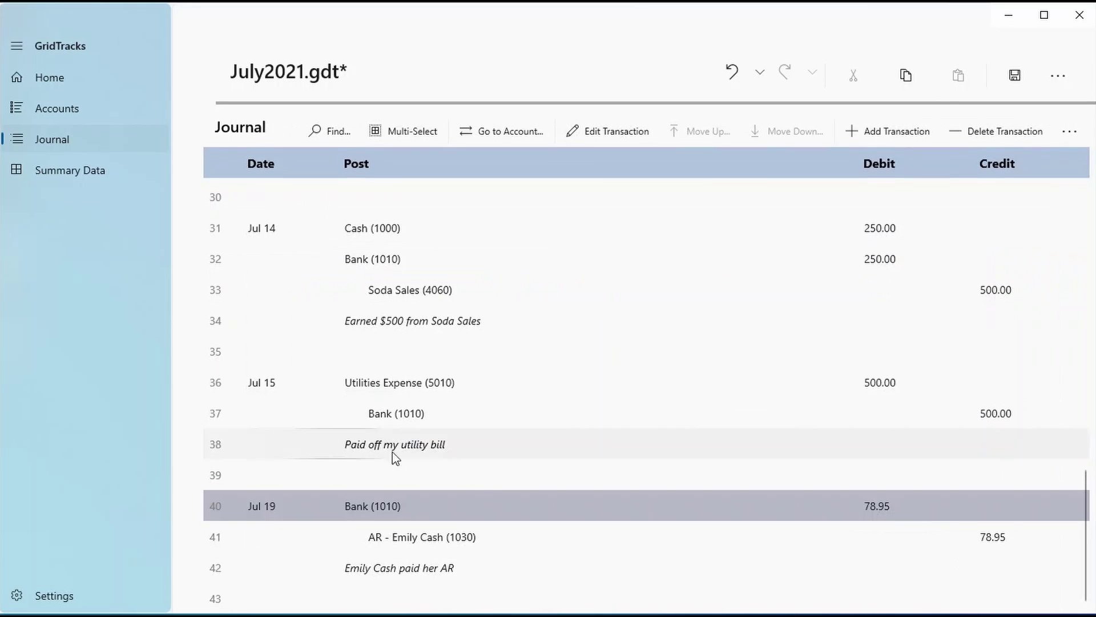
# Deprecate receivable account 1030, now settled at $0.00 DR, and return to the Journal
pyautogui.click(57, 111)
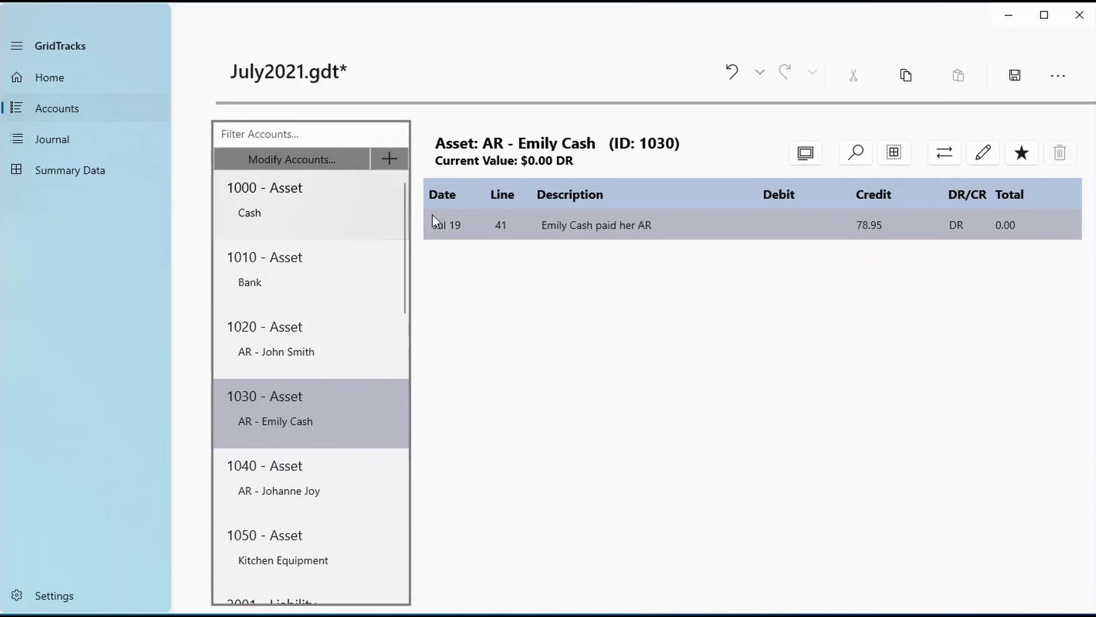
pyautogui.click(457, 223)
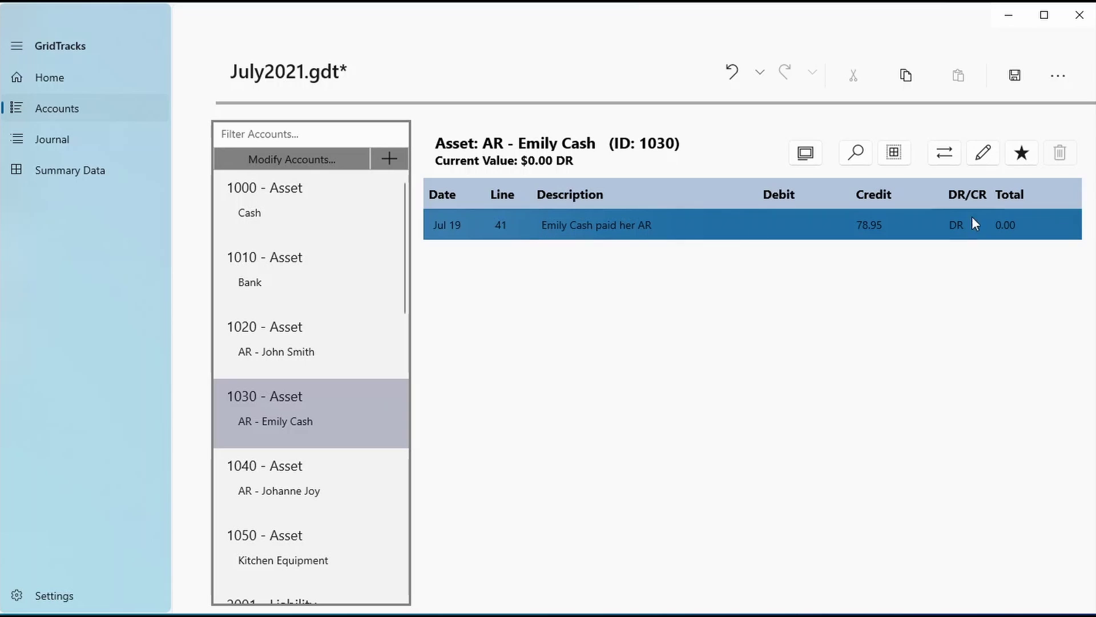
pyautogui.click(1000, 238)
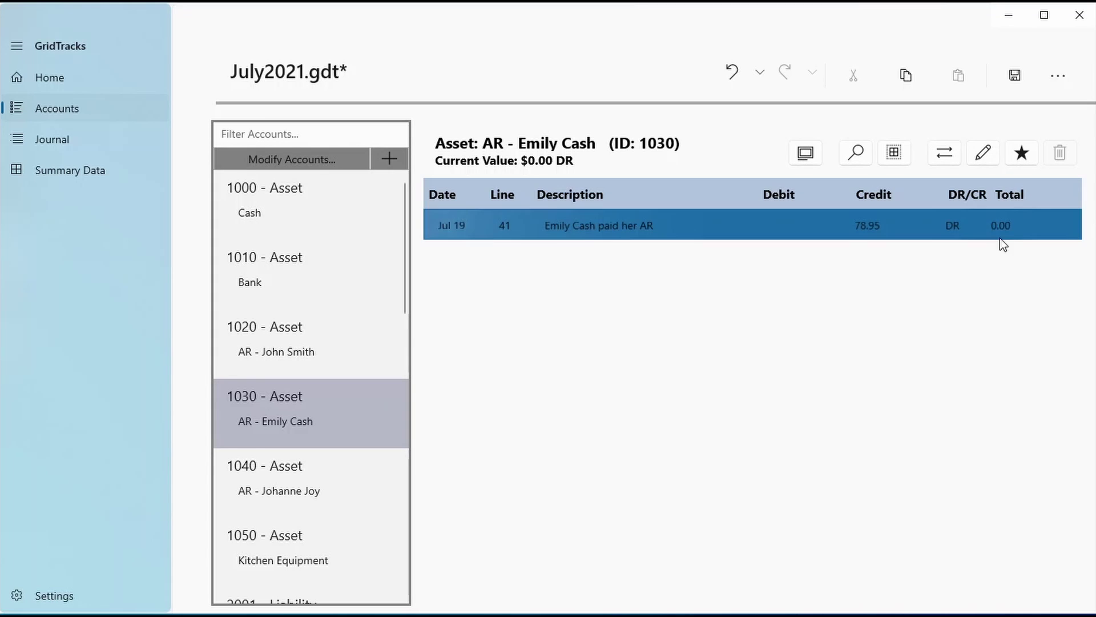
pyautogui.click(1022, 153)
pyautogui.hotkey('ctrl', 'c')
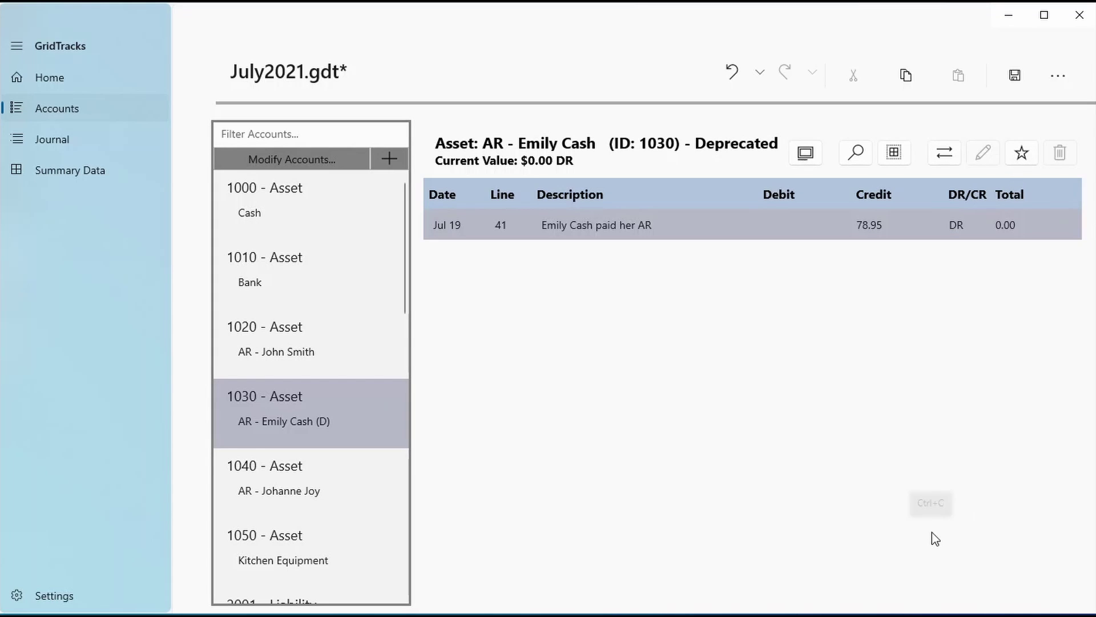
pyautogui.click(47, 143)
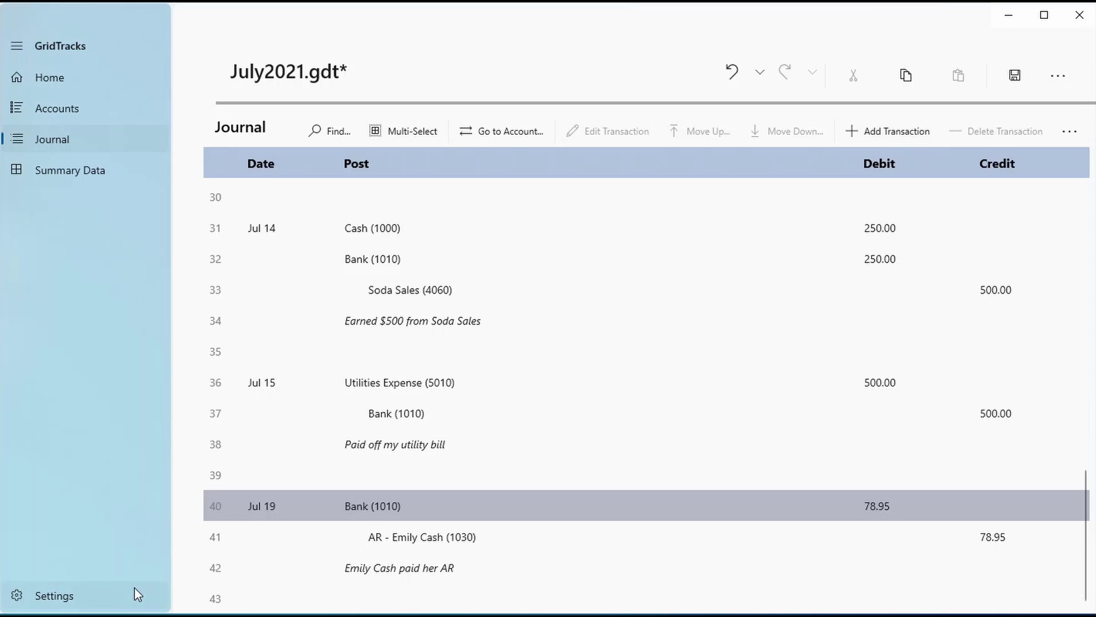
pyautogui.click(115, 116)
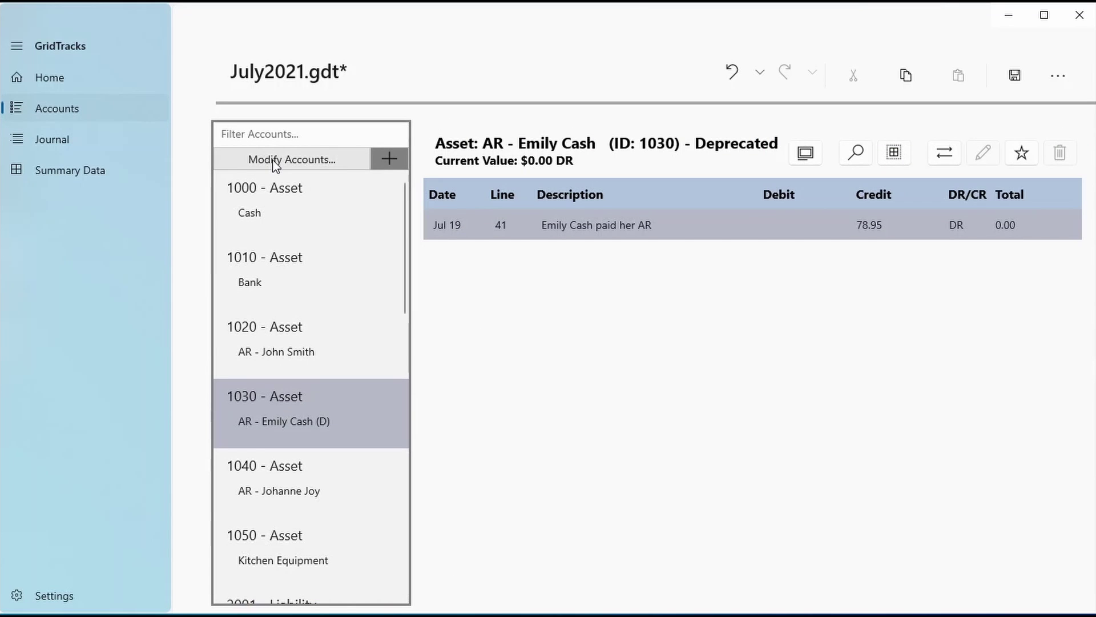
pyautogui.click(276, 161)
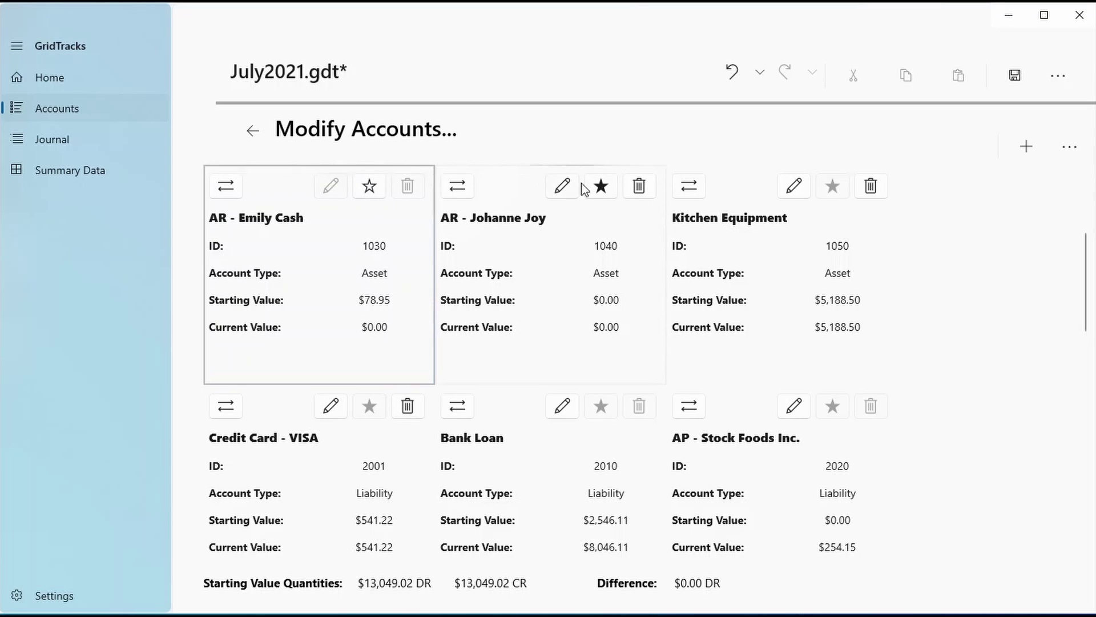
pyautogui.click(601, 185)
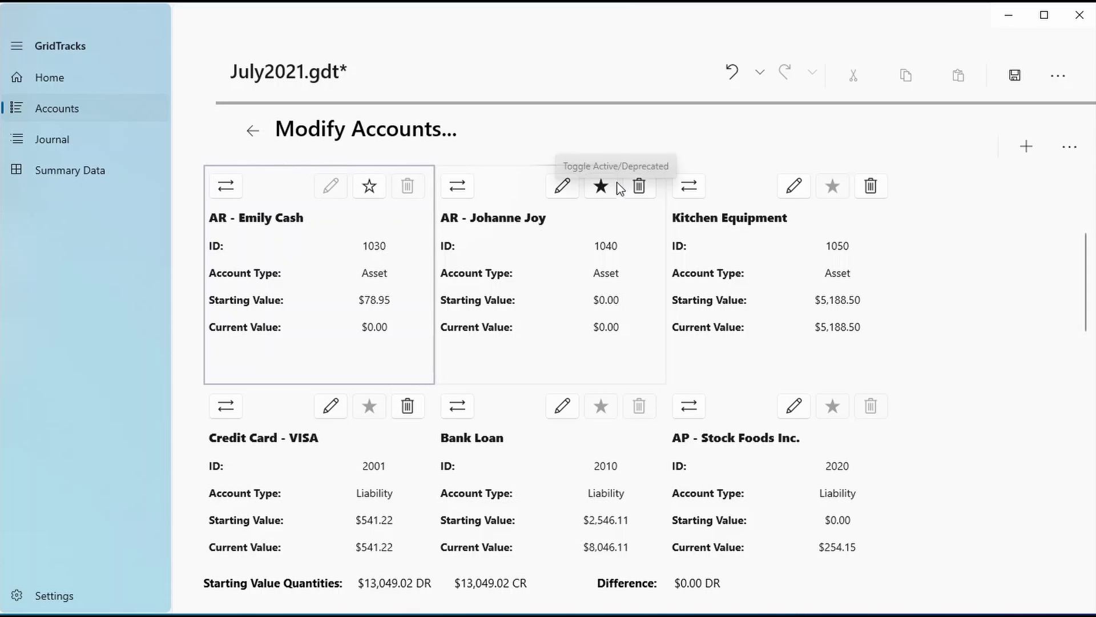
# In Settings' next-period account list, confirm 1030 is Deprecated and the other accounts, including Bank, are Active
pyautogui.click(140, 595)
pyautogui.scroll(-3, 247, 533)
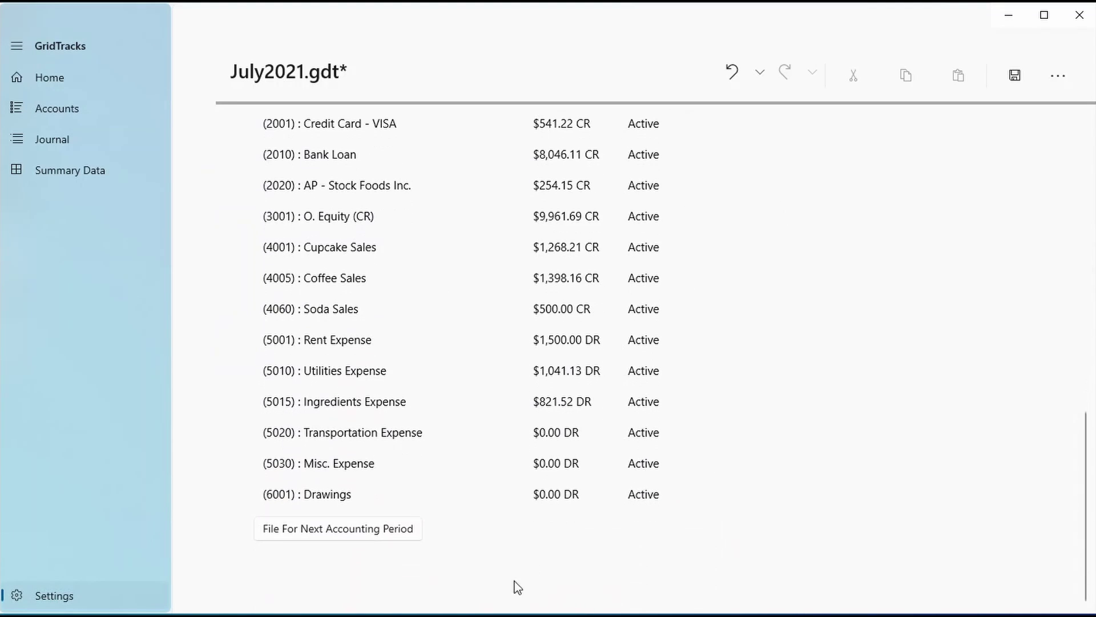
pyautogui.scroll(6, 513, 542)
pyautogui.scroll(-7, 406, 352)
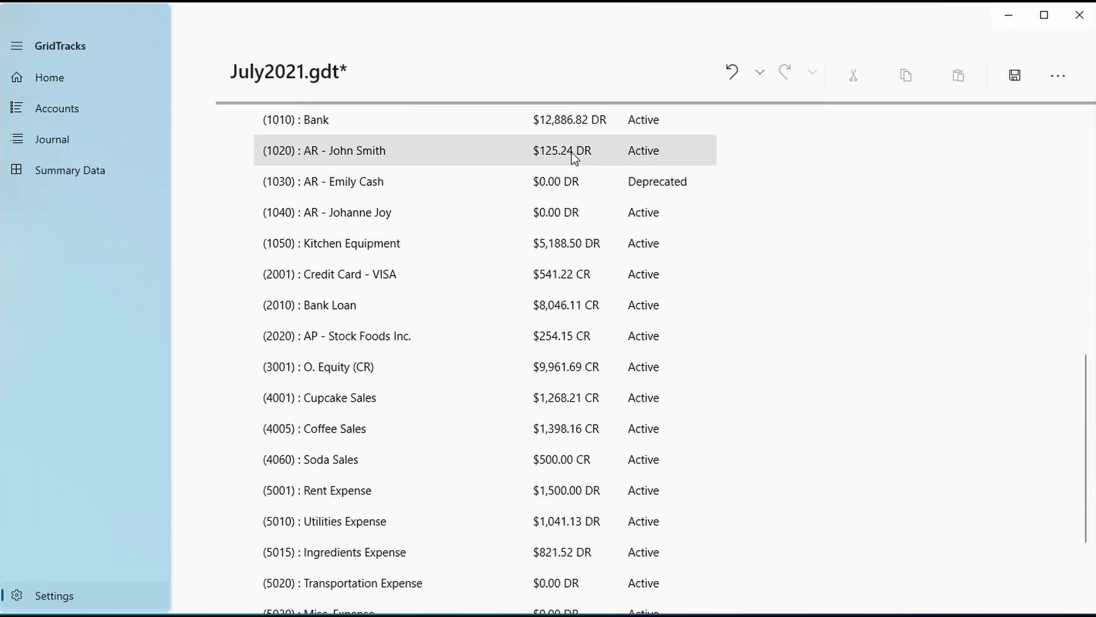
pyautogui.scroll(8, 522, 437)
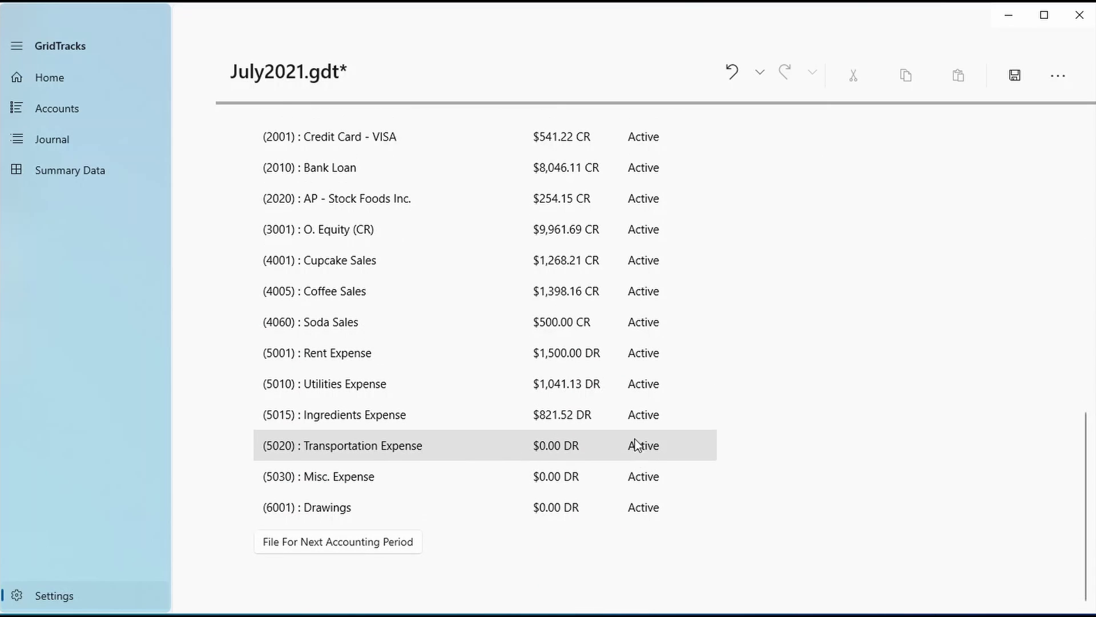
pyautogui.scroll(-7, 722, 397)
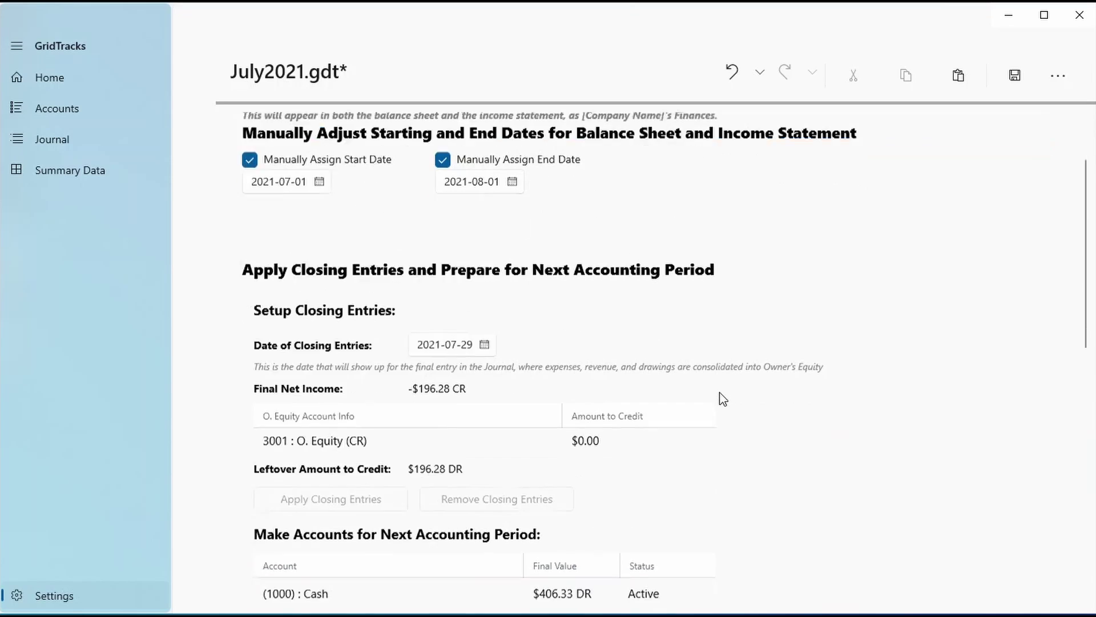
pyautogui.click(578, 228)
pyautogui.click(696, 215)
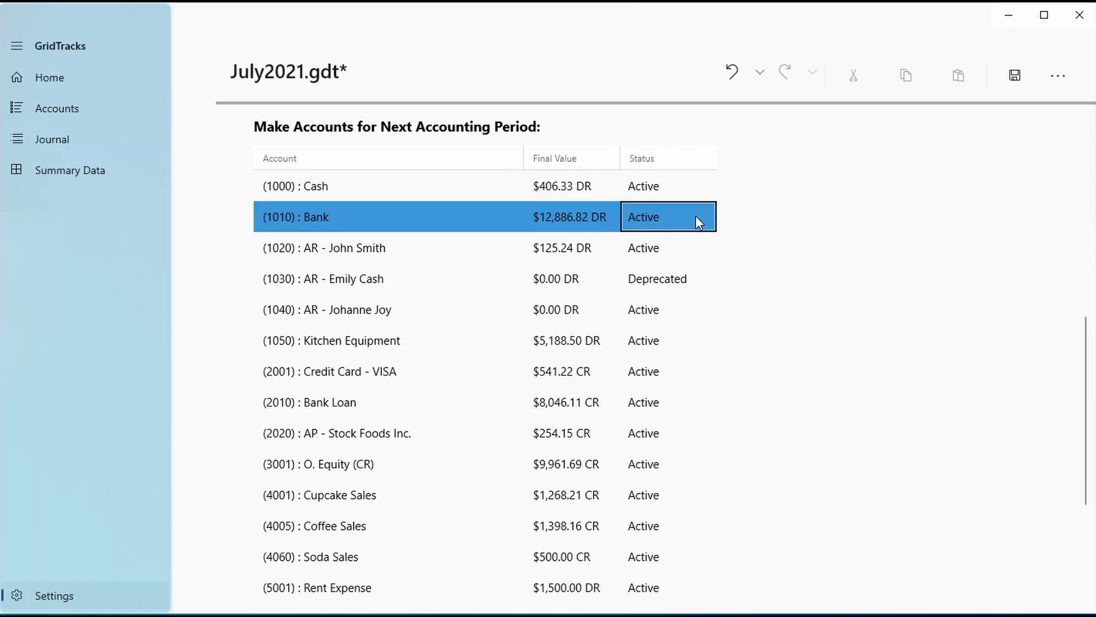
pyautogui.click(696, 216)
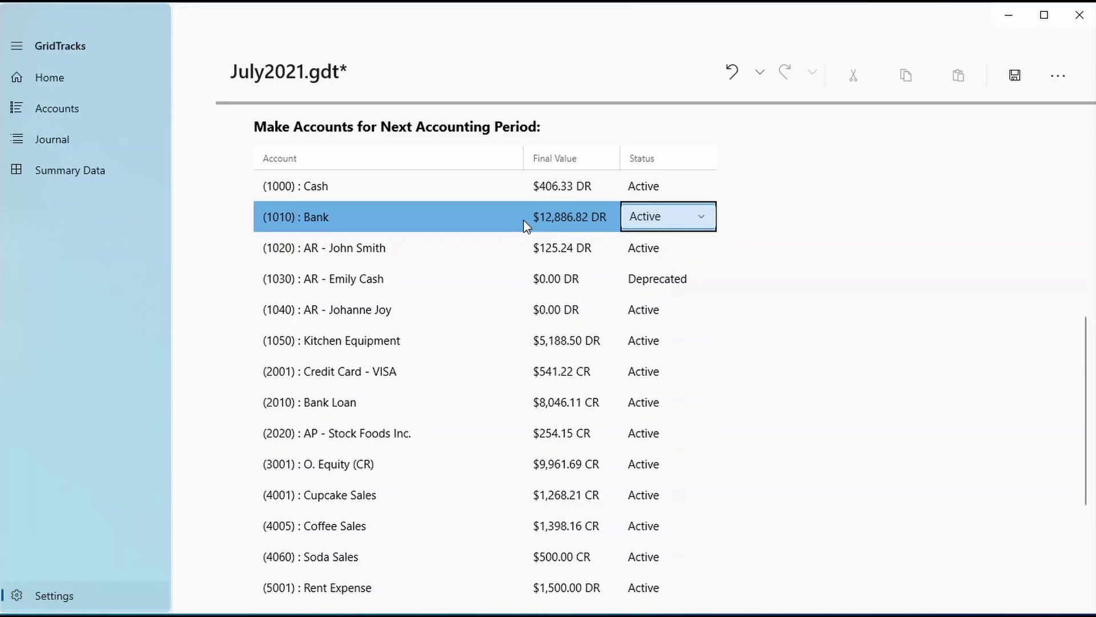
pyautogui.scroll(-5, 736, 366)
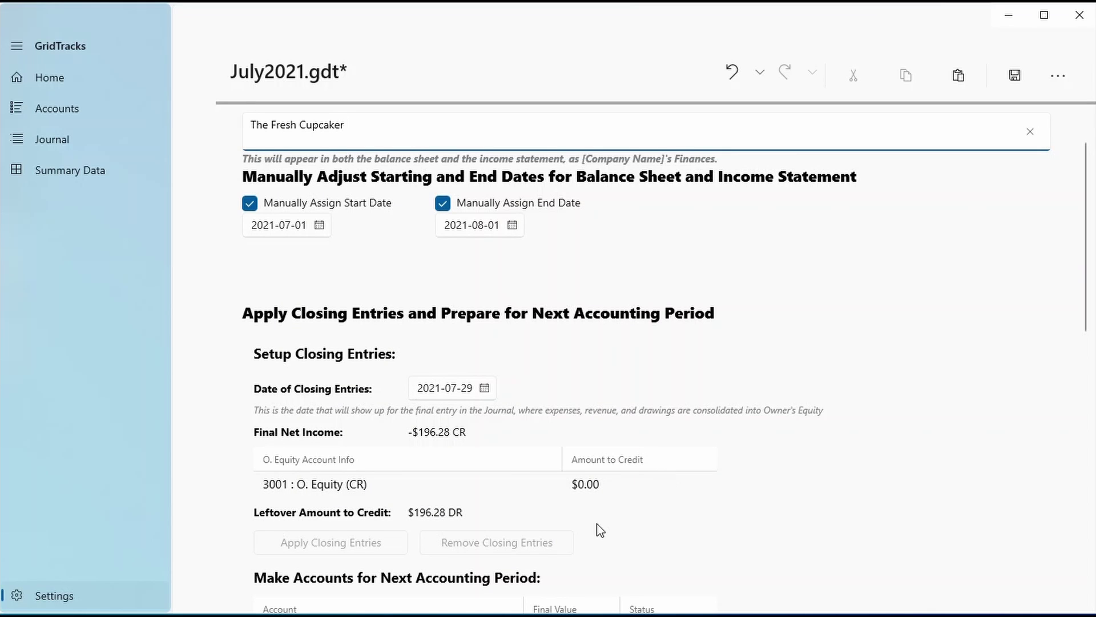
# From Home, look over the Credit Card - VISA and AP - Stock Foods Inc. account details
pyautogui.click(83, 76)
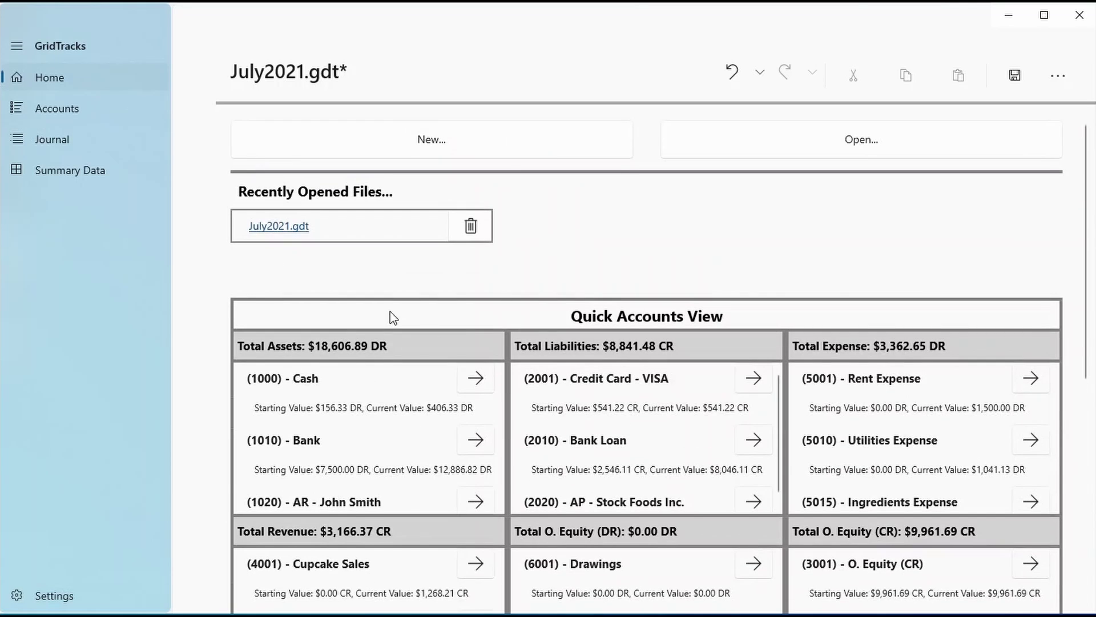
pyautogui.scroll(-3, 389, 310)
pyautogui.click(753, 228)
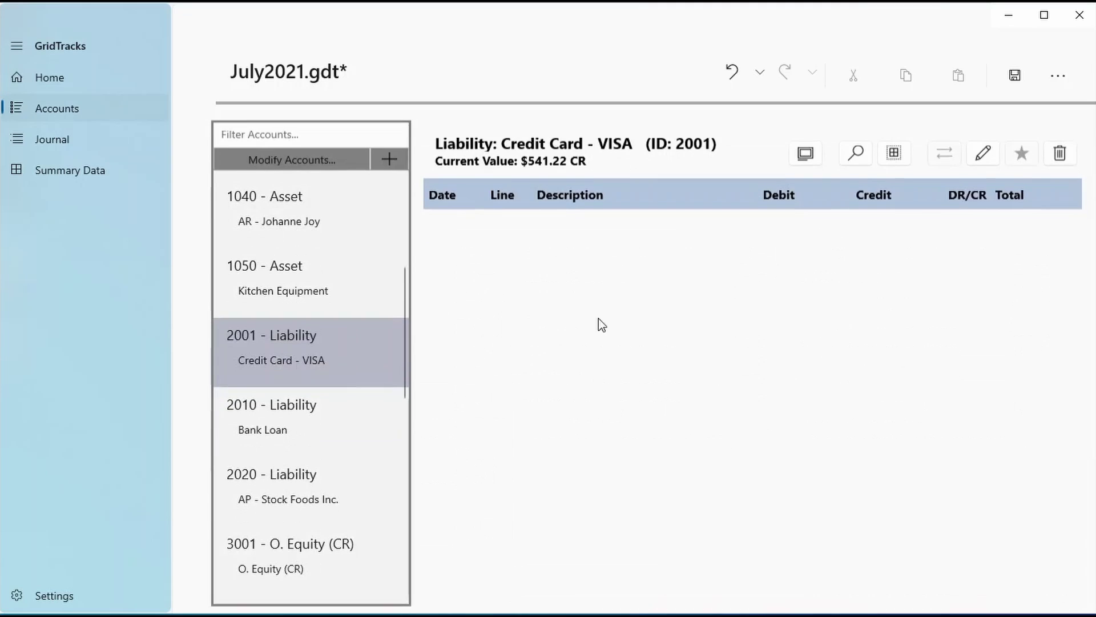
pyautogui.click(740, 70)
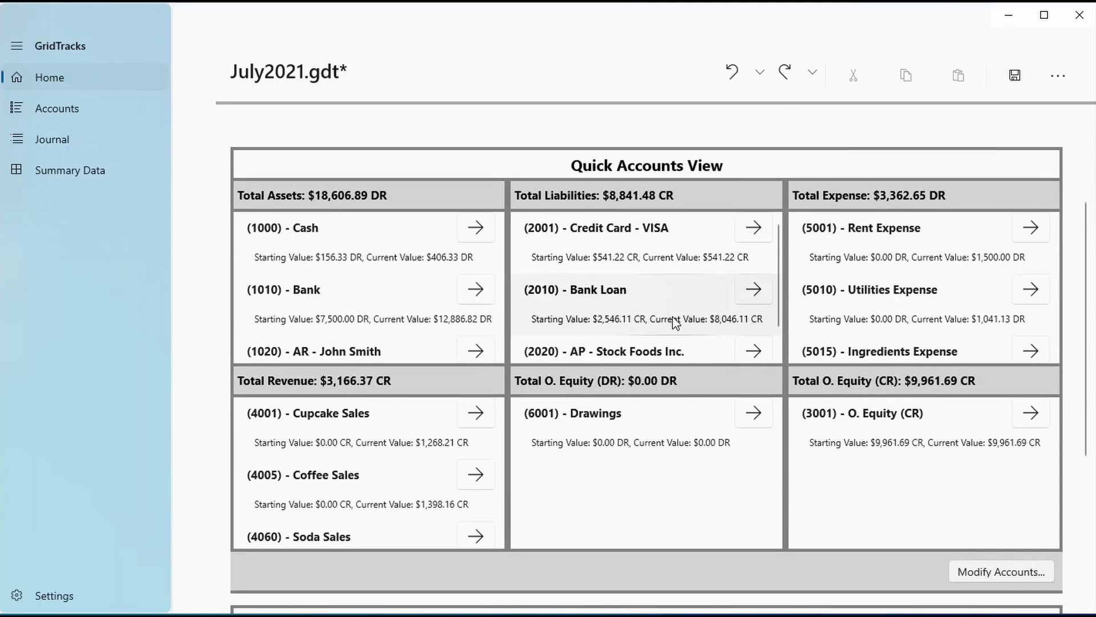
pyautogui.scroll(-1, 679, 322)
pyautogui.click(753, 319)
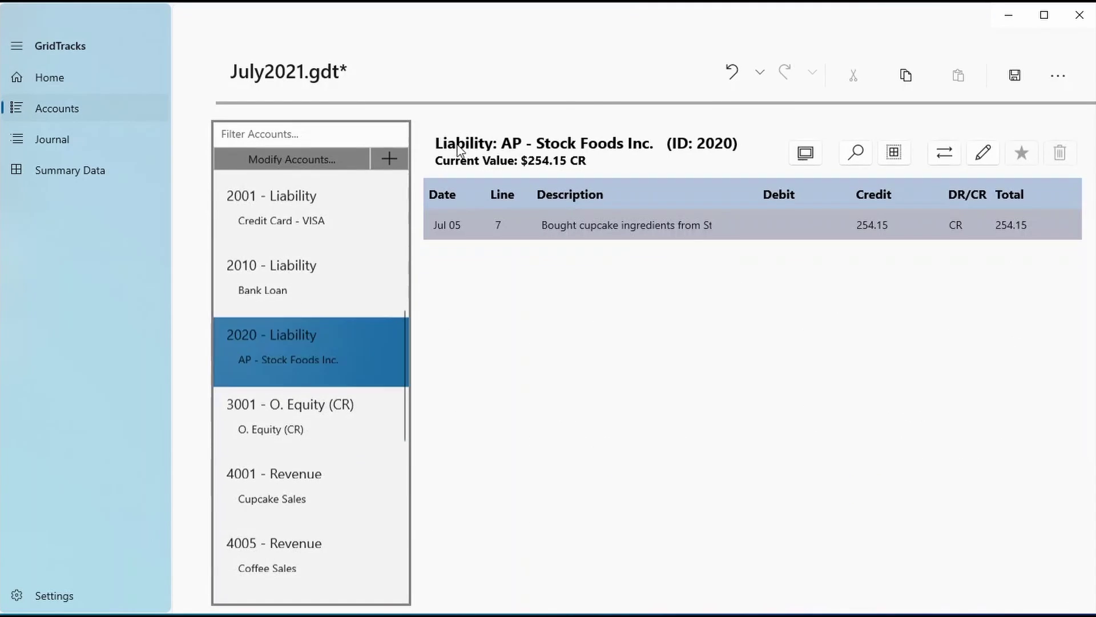
pyautogui.click(735, 72)
pyautogui.scroll(-5, 1052, 440)
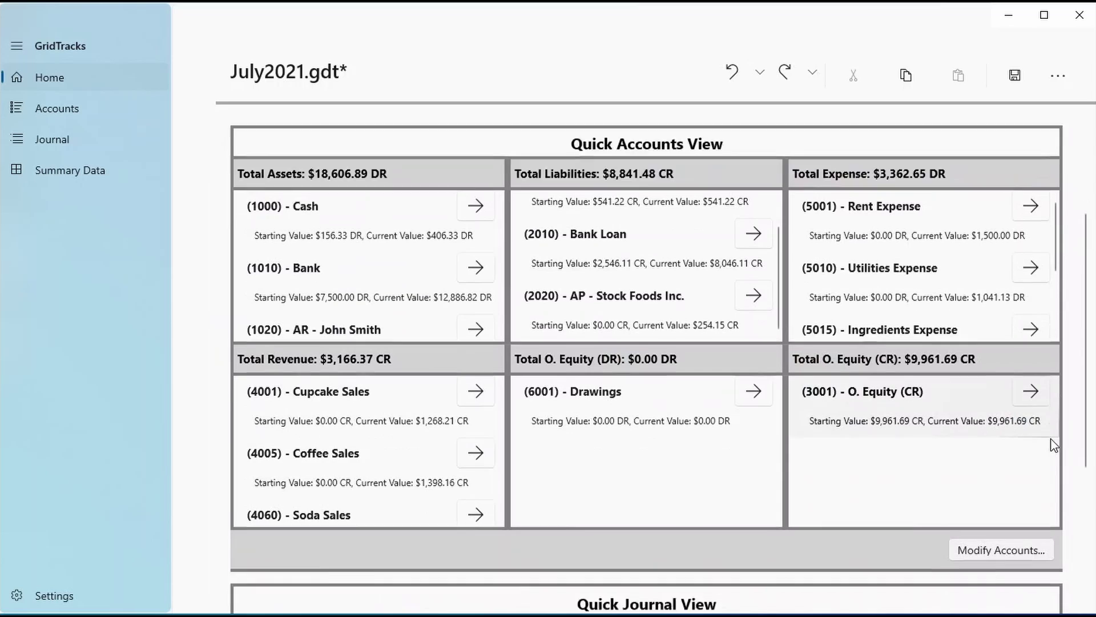
# Filter the Quick Journal to 2021-07-15 after trying July 5, 6 and 7
pyautogui.click(377, 375)
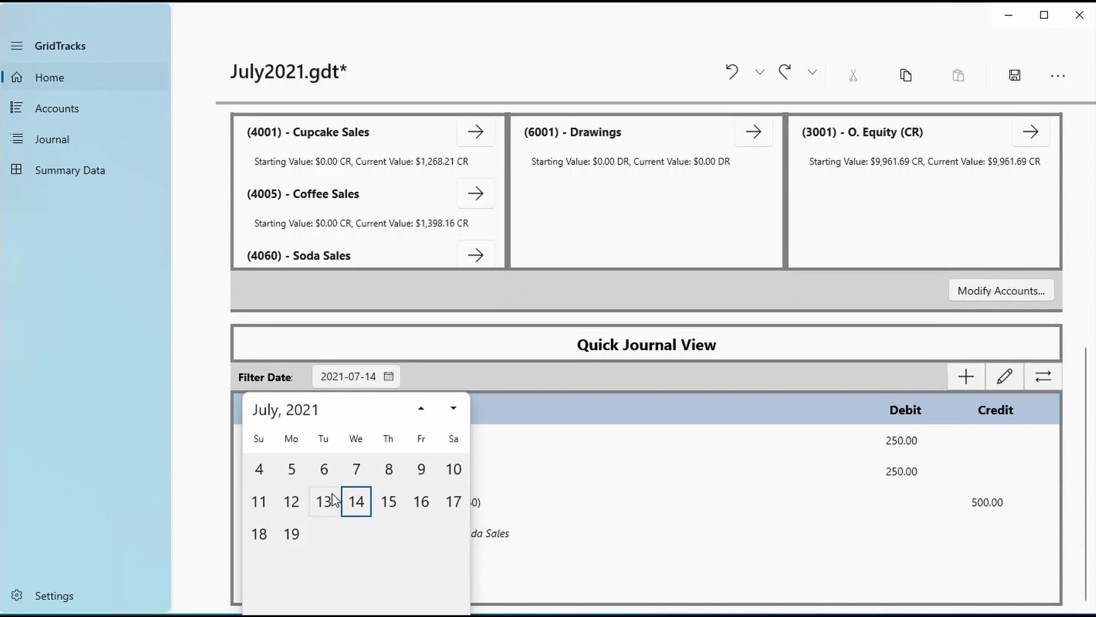
pyautogui.click(326, 467)
pyautogui.click(362, 378)
pyautogui.click(291, 468)
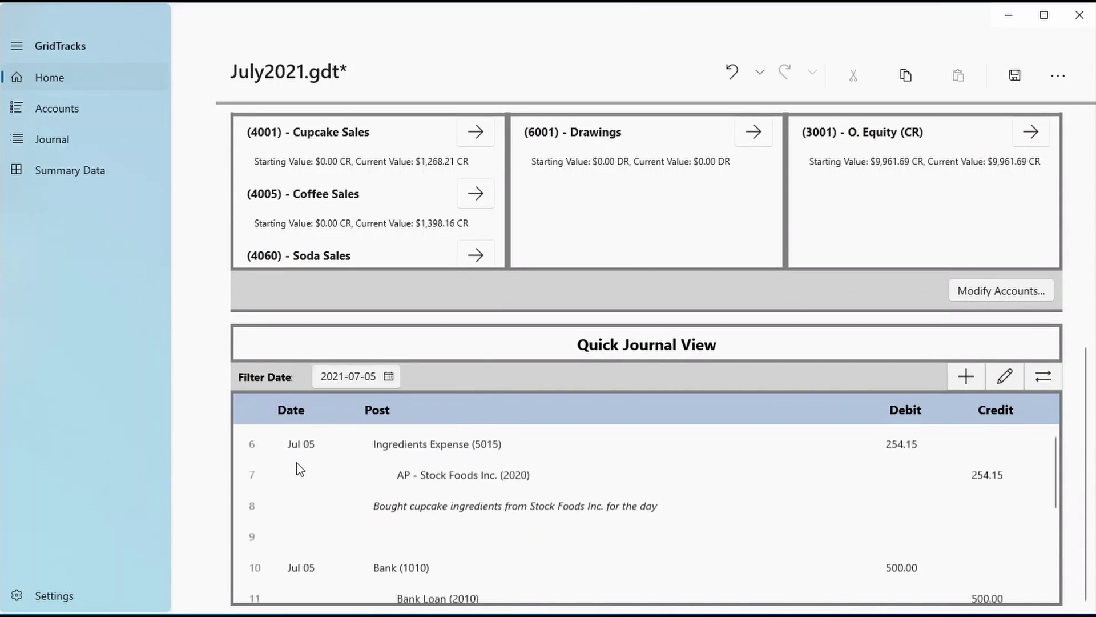
pyautogui.click(371, 378)
pyautogui.click(323, 468)
pyautogui.click(389, 376)
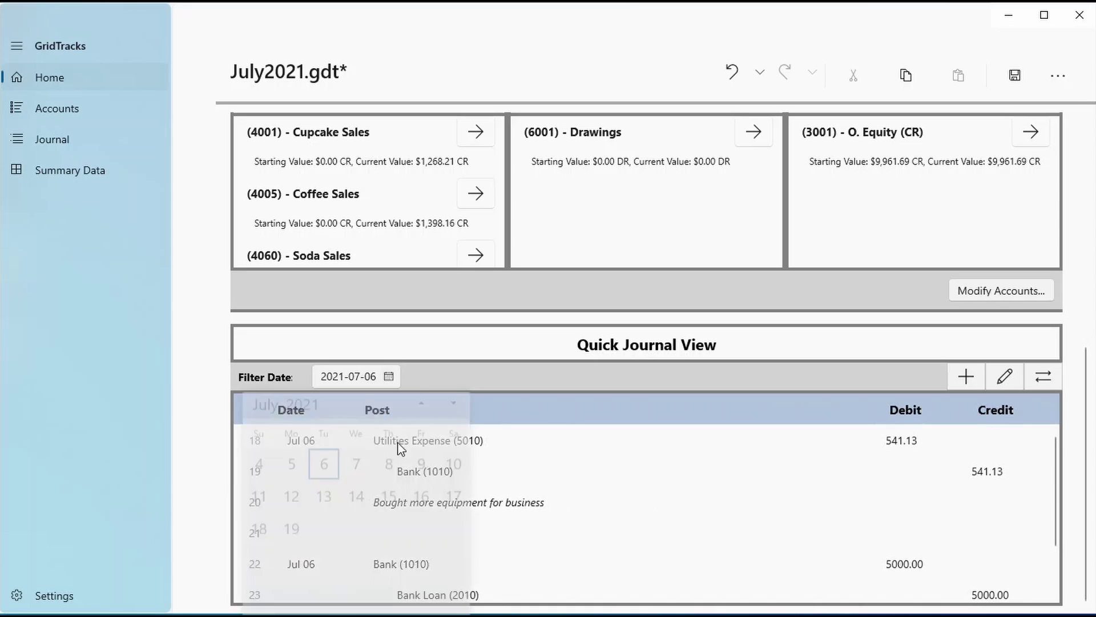
pyautogui.click(369, 467)
pyautogui.click(386, 378)
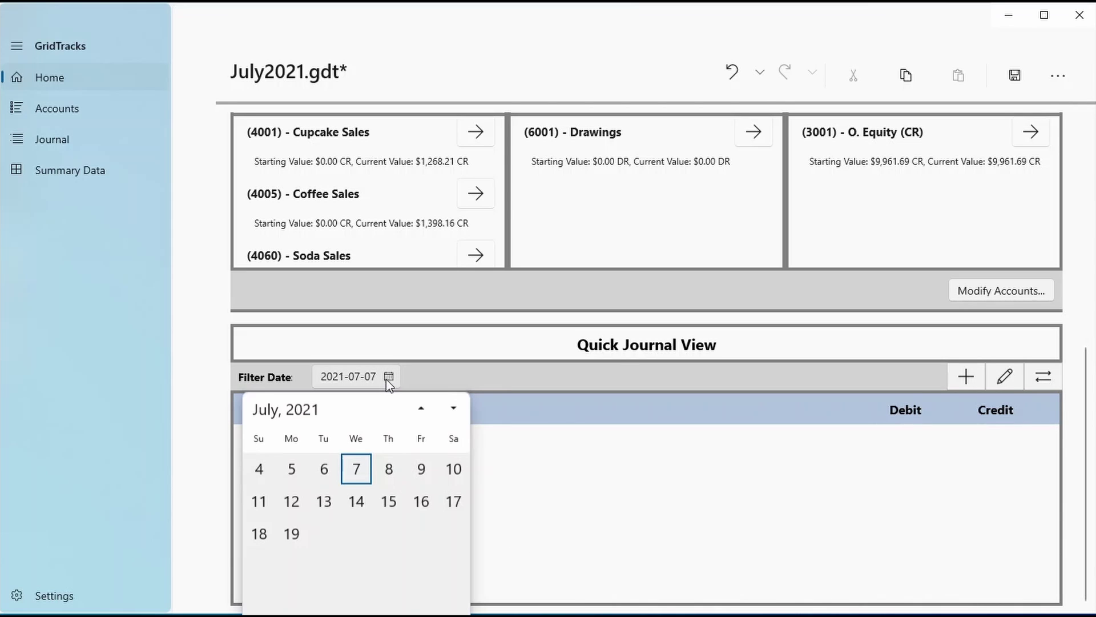
pyautogui.click(383, 505)
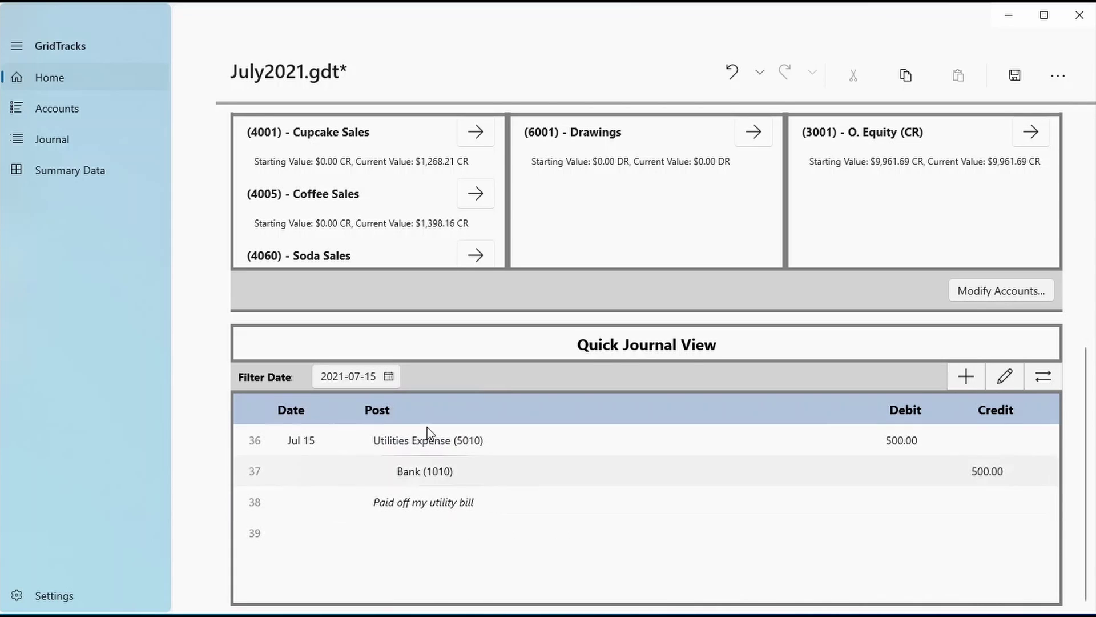
# Check the Jul 15 $500 utility bill payment in the Journal and Edit views without adding an entry
pyautogui.click(973, 450)
pyautogui.click(1043, 377)
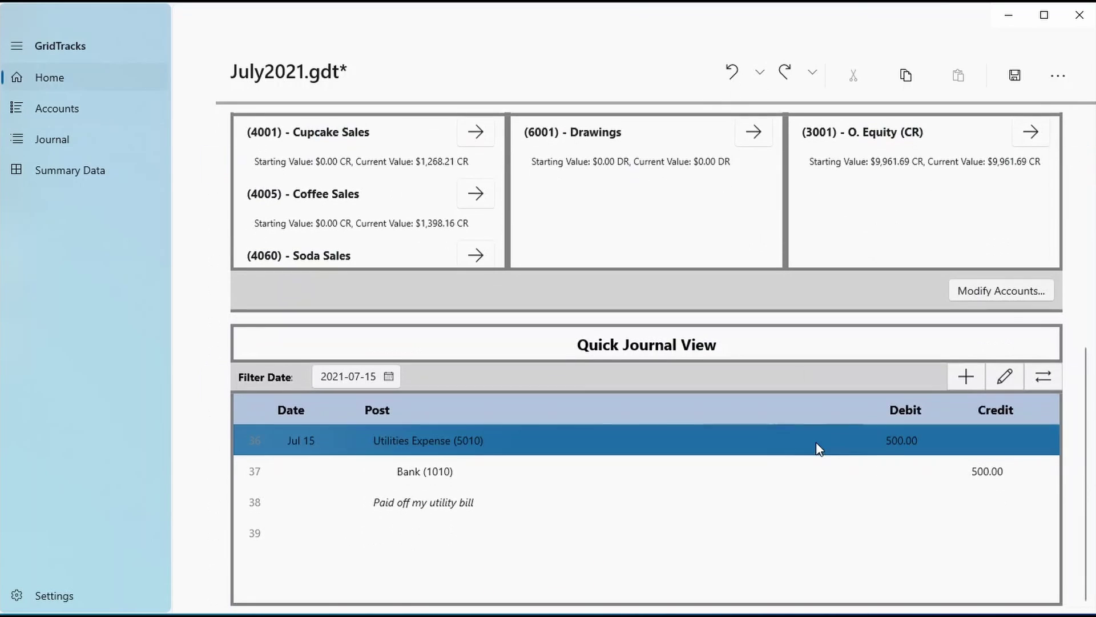
pyautogui.click(1002, 374)
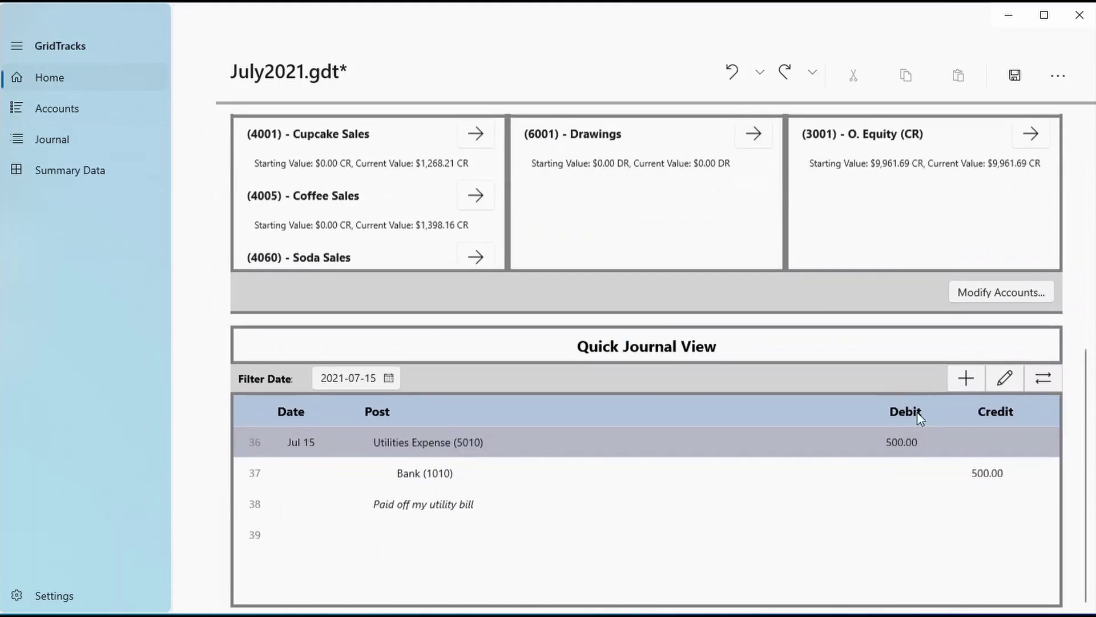
pyautogui.click(965, 375)
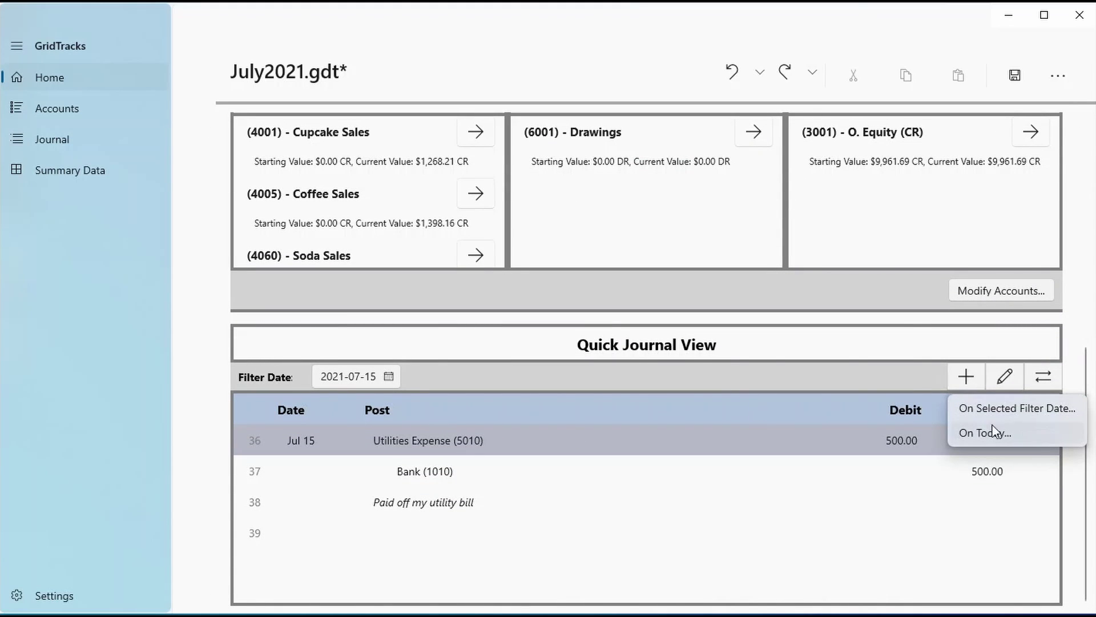
pyautogui.click(895, 312)
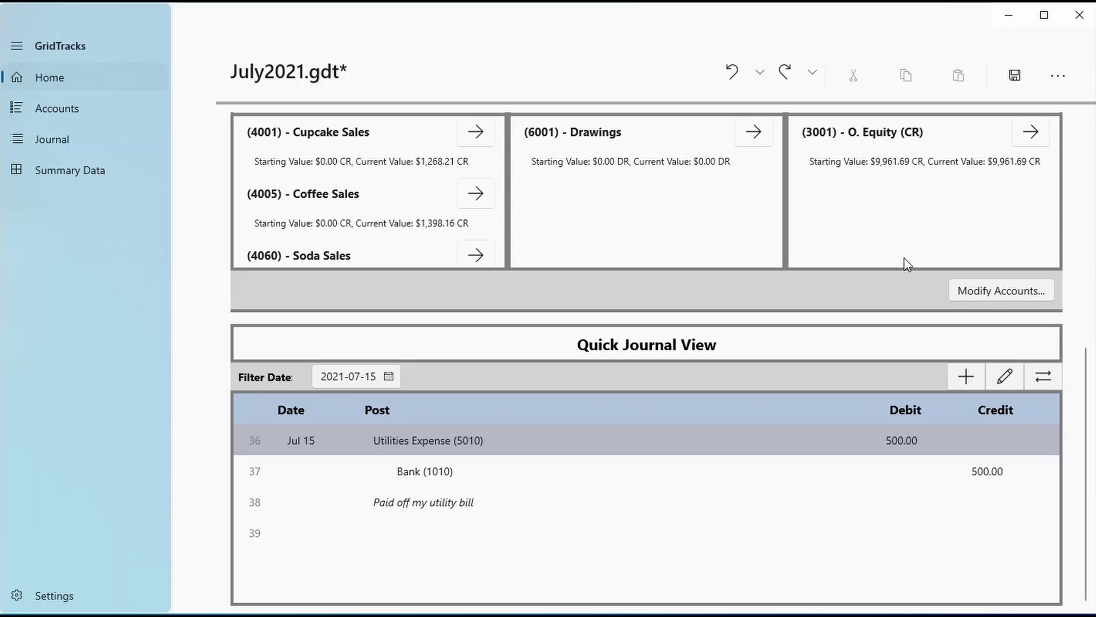
pyautogui.click(1057, 75)
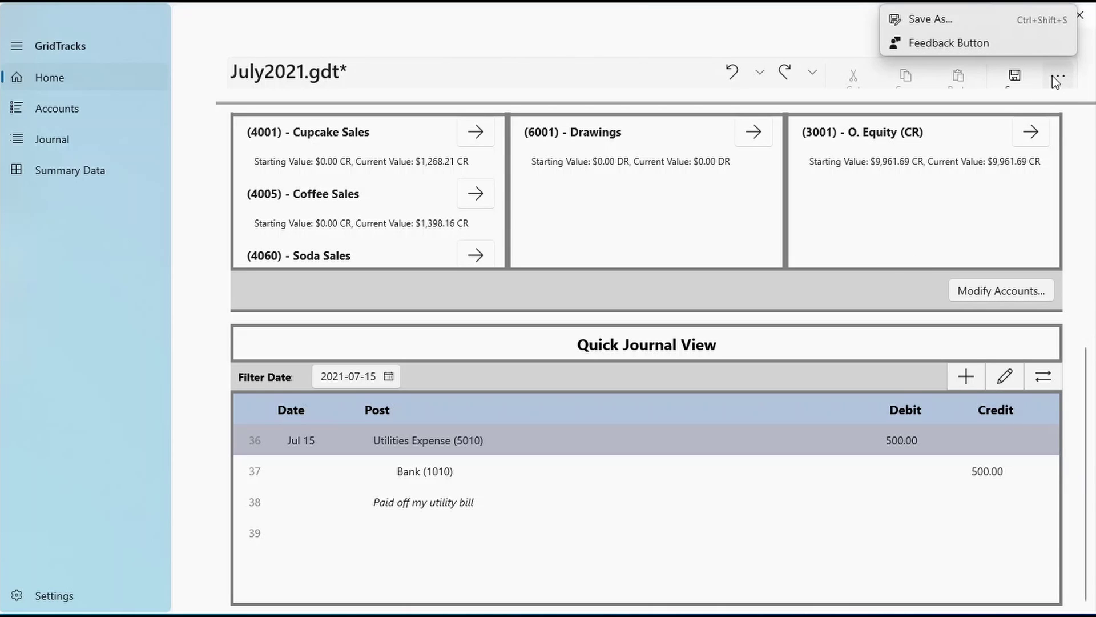
# Export the July 2021 books with Save As > Export to Excel
pyautogui.moveTo(1008, 26)
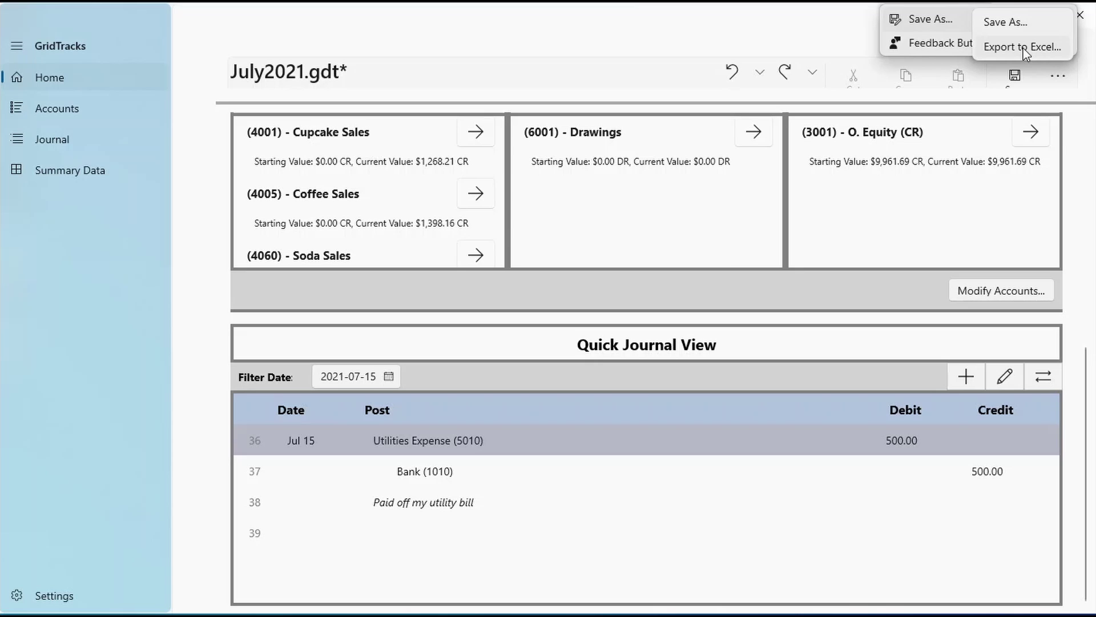
pyautogui.click(829, 40)
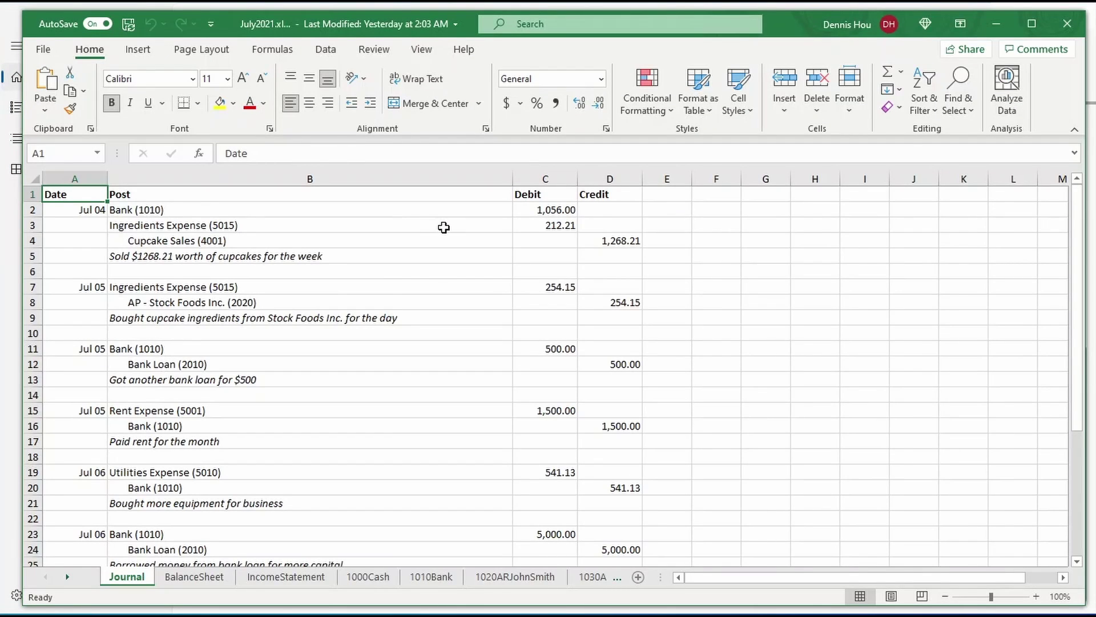
# Scroll through the exported Journal, BalanceSheet and IncomeStatement sheets
pyautogui.click(444, 227)
pyautogui.scroll(-11, 181, 320)
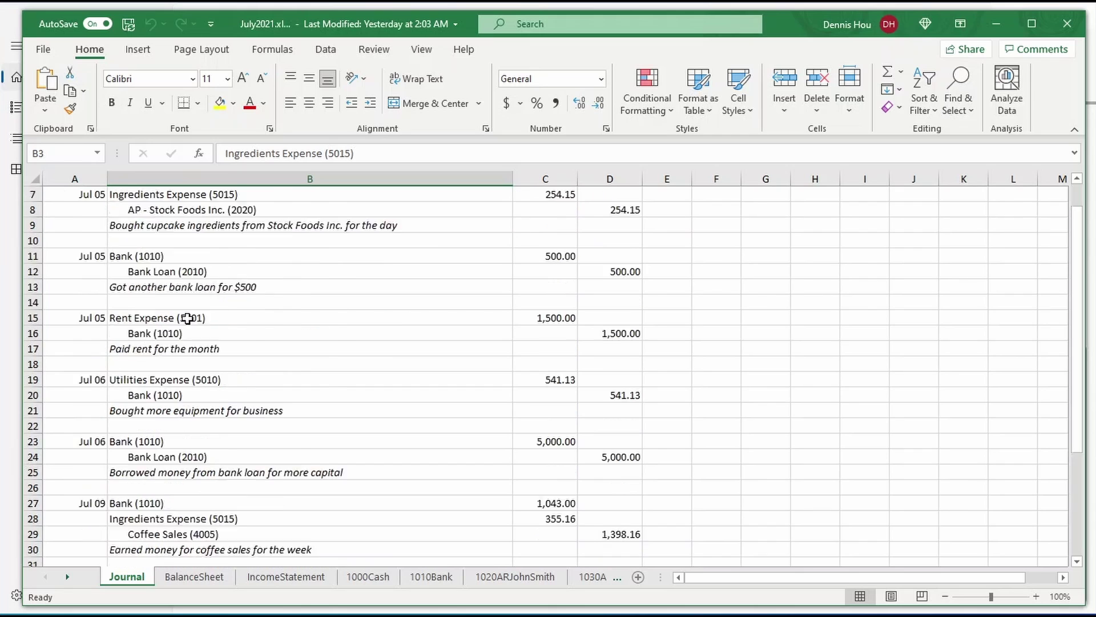
pyautogui.scroll(6, 183, 405)
pyautogui.scroll(5, 181, 415)
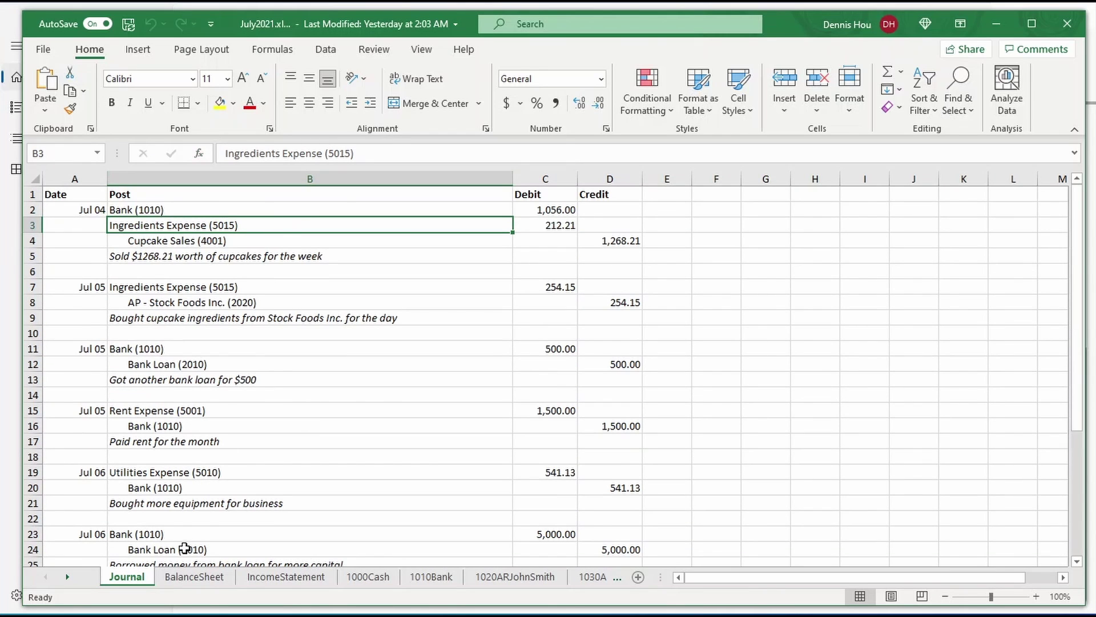
pyautogui.click(209, 578)
pyautogui.scroll(-8, 304, 254)
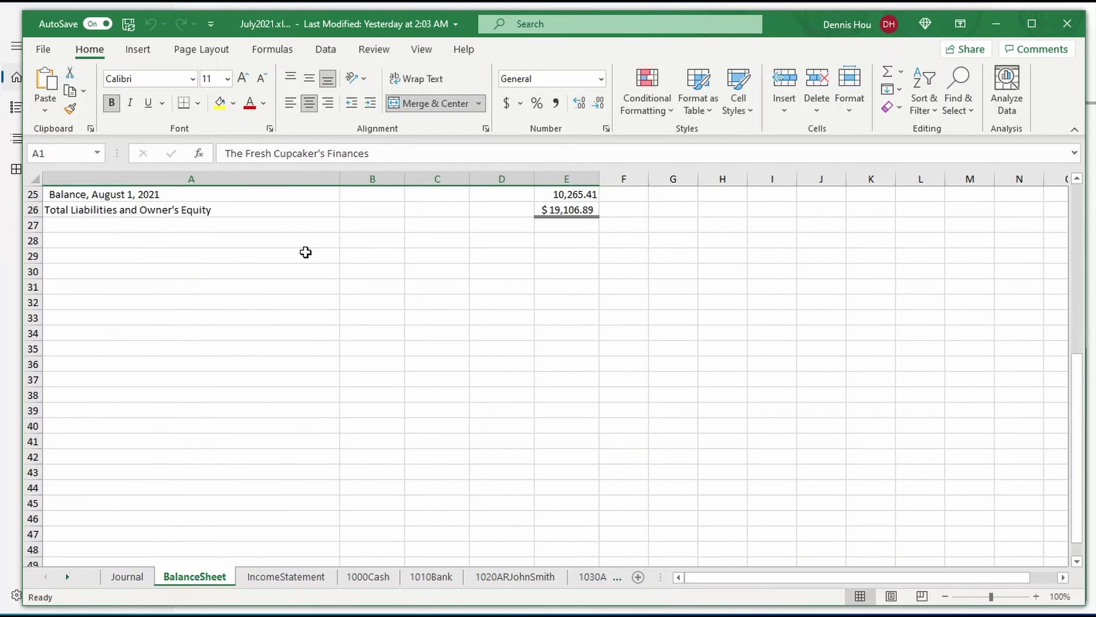
pyautogui.scroll(5, 308, 265)
pyautogui.click(309, 578)
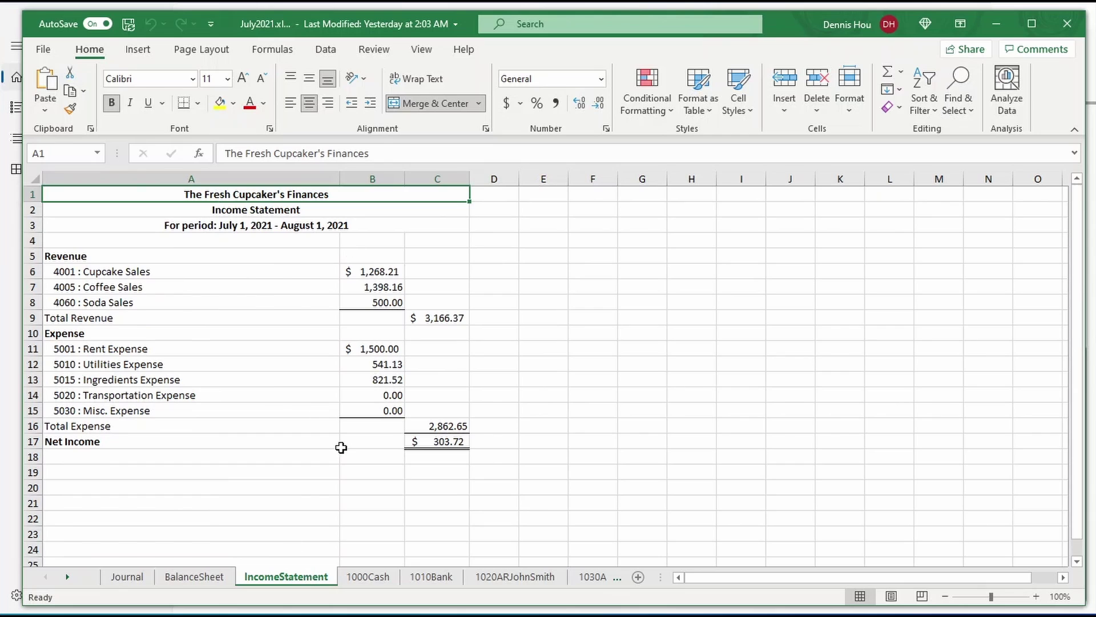
# Review the ledger sheets for accounts 1000 through 2020, then minimize Excel to return to GridTracks
pyautogui.click(363, 579)
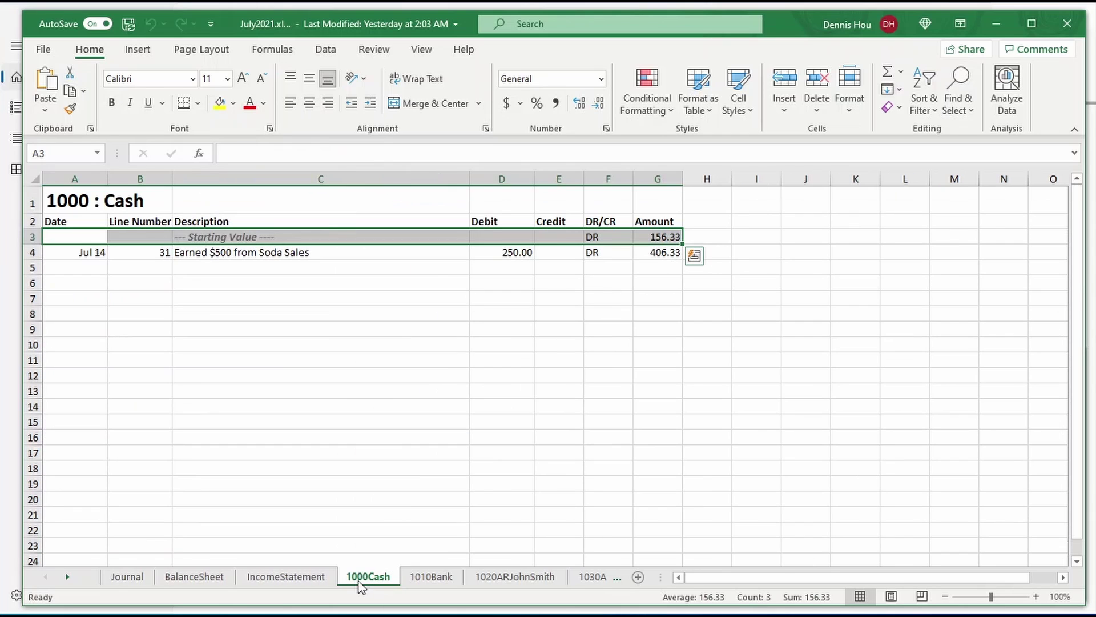
pyautogui.click(425, 578)
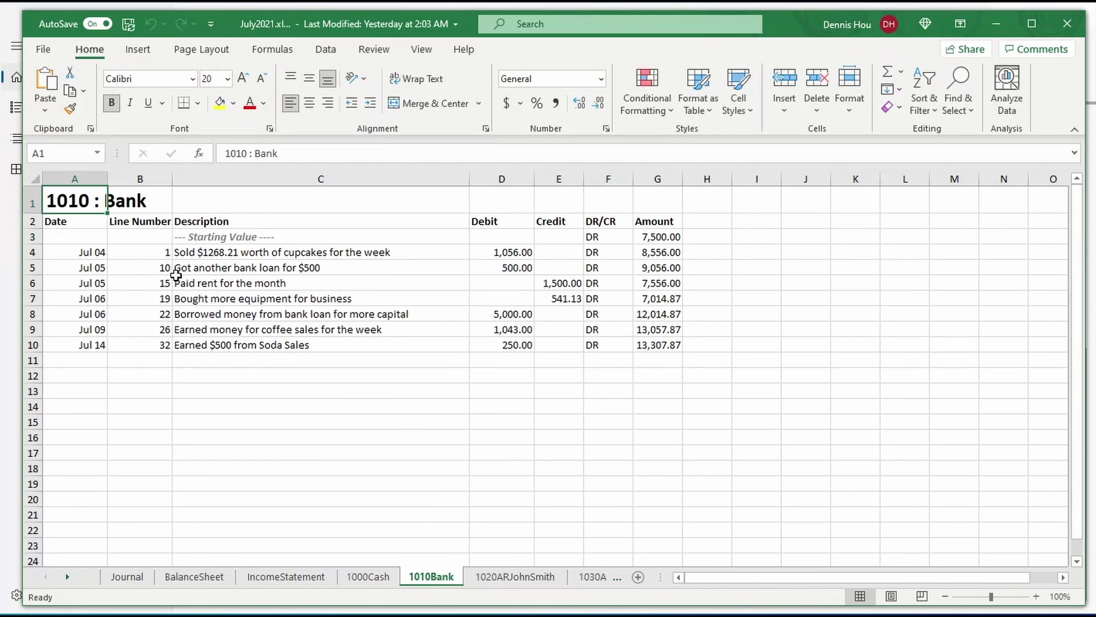
pyautogui.moveTo(101, 238); pyautogui.dragTo(666, 234)
pyautogui.click(488, 578)
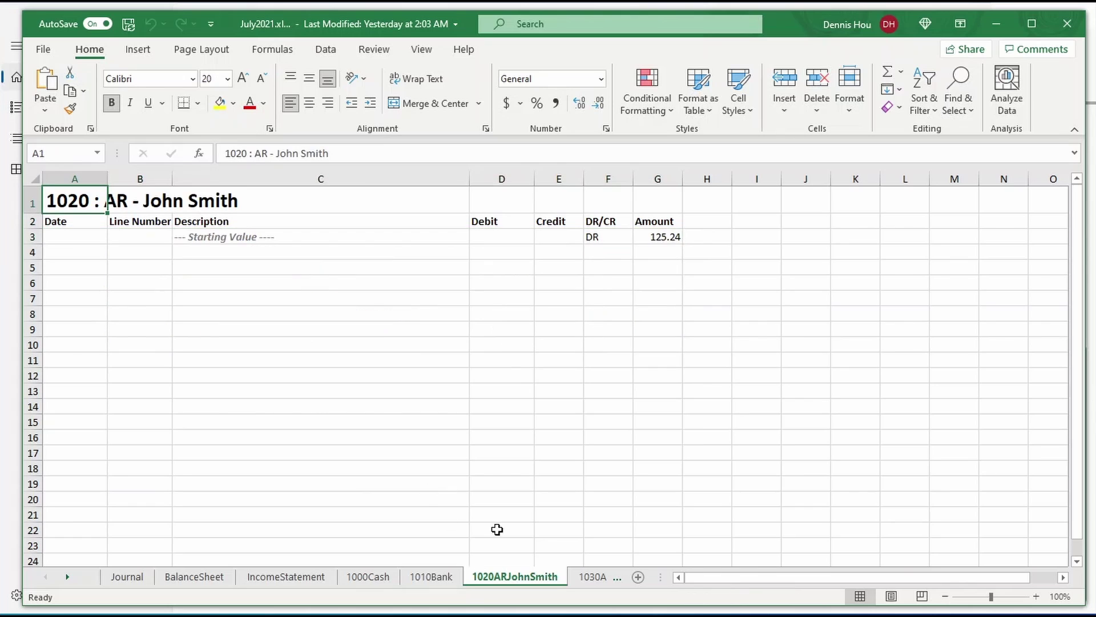
pyautogui.click(566, 581)
pyautogui.click(548, 582)
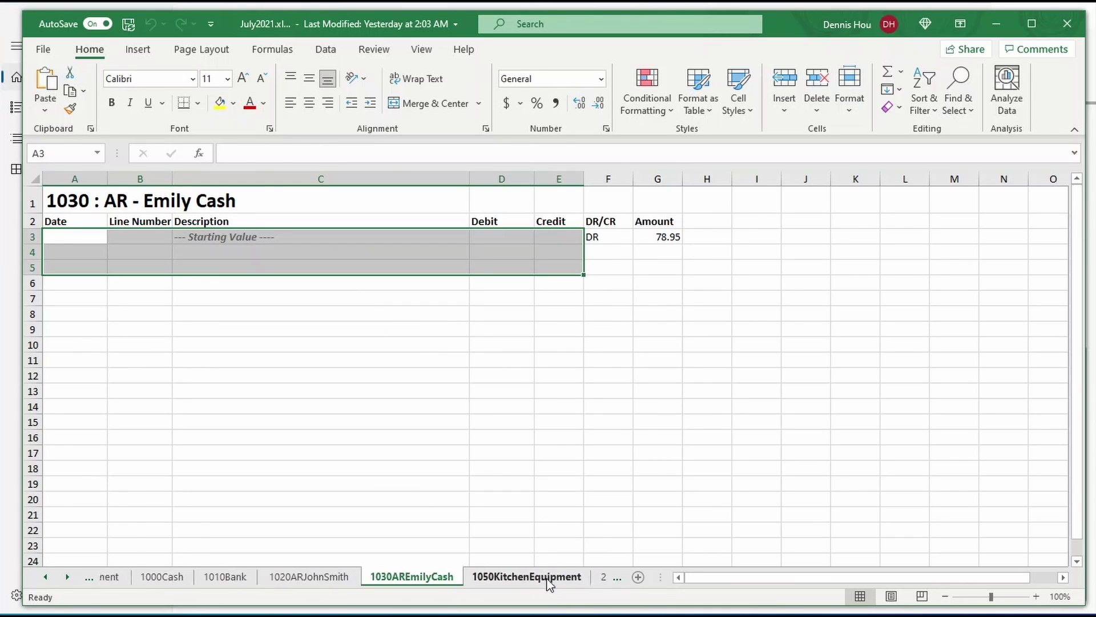
pyautogui.click(568, 577)
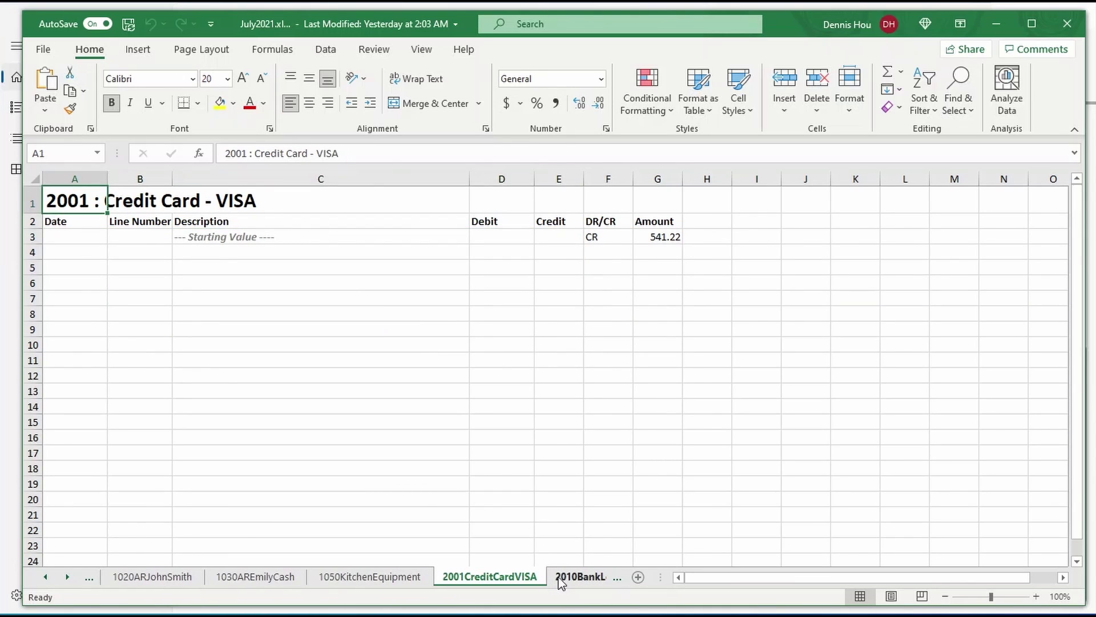
pyautogui.click(562, 580)
pyautogui.click(576, 581)
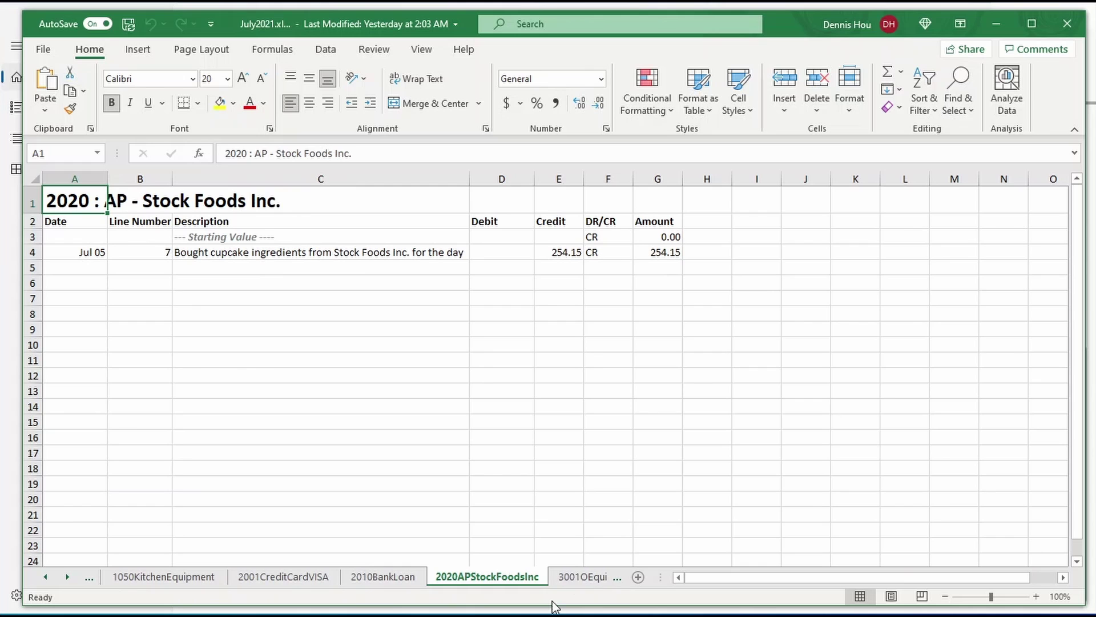
pyautogui.click(992, 32)
pyautogui.scroll(8, 570, 350)
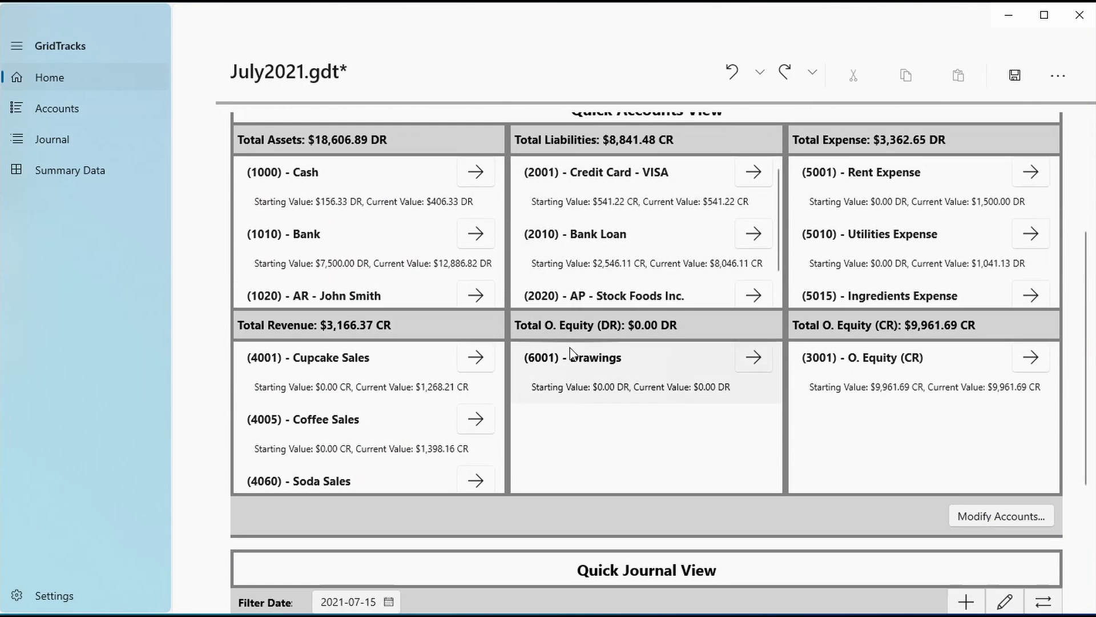